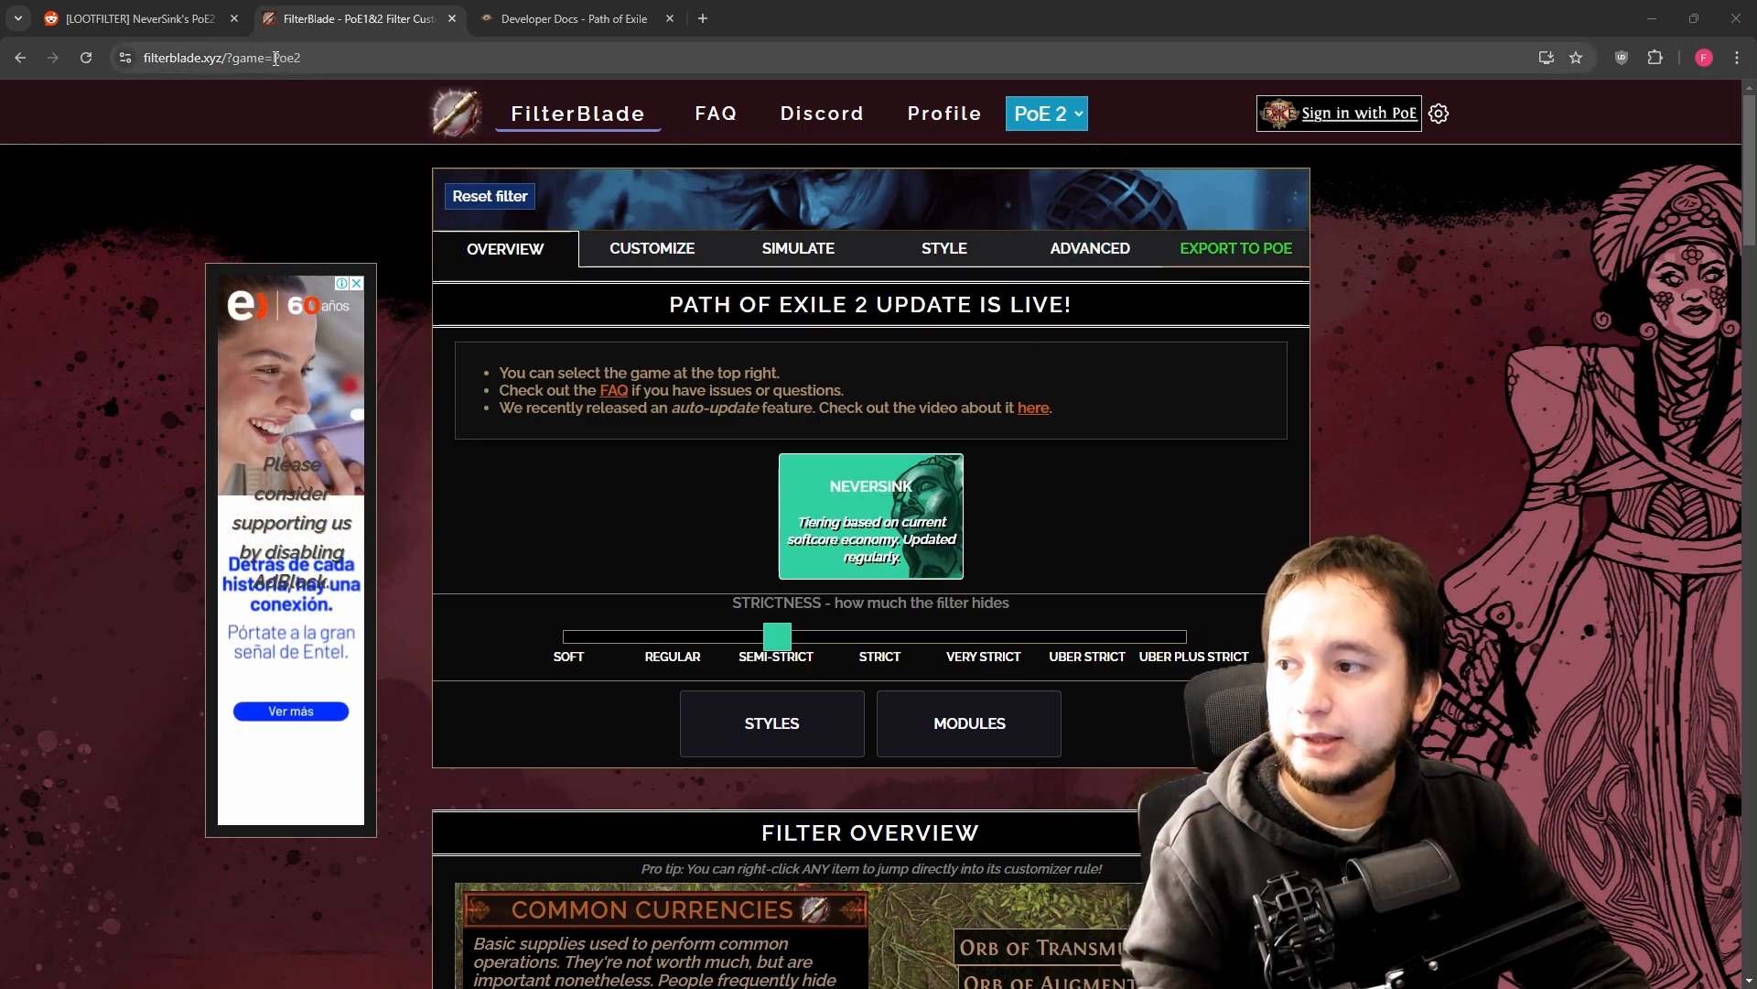
# - Select PoE 2 as the game whose loot filter is configured
pyautogui.moveTo(276, 59); pyautogui.dragTo(344, 62)
pyautogui.click(1063, 337)
pyautogui.click(1057, 124)
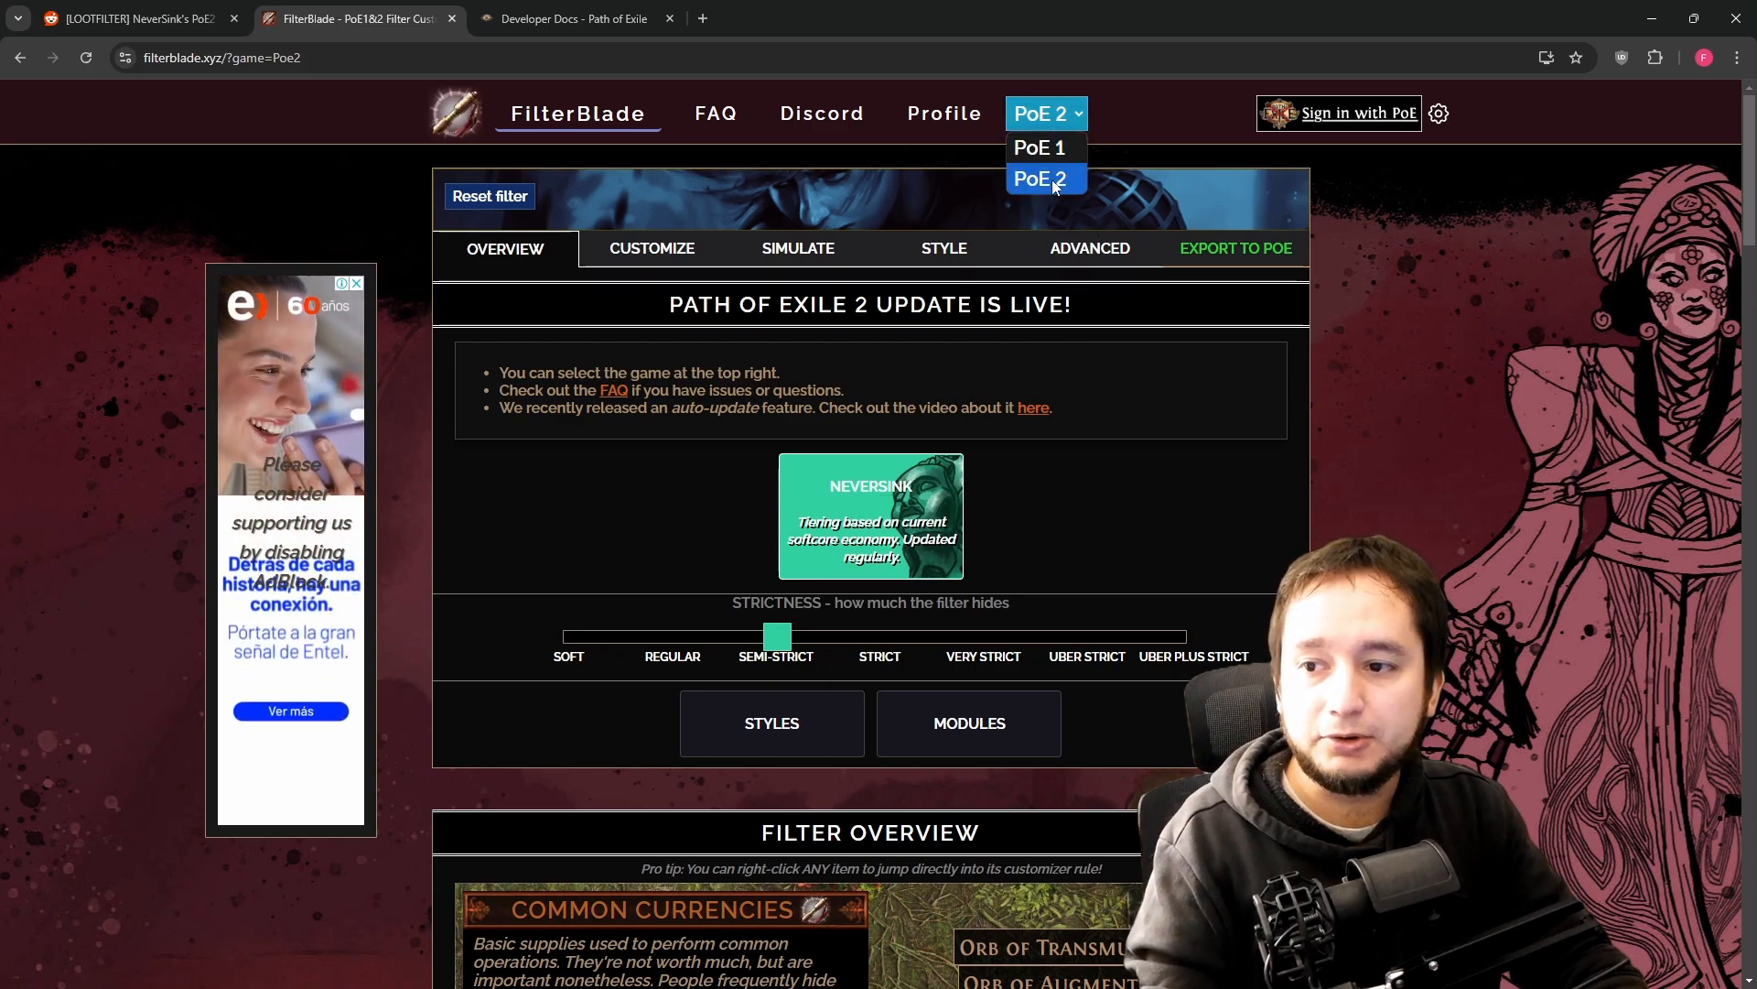
pyautogui.click(1051, 180)
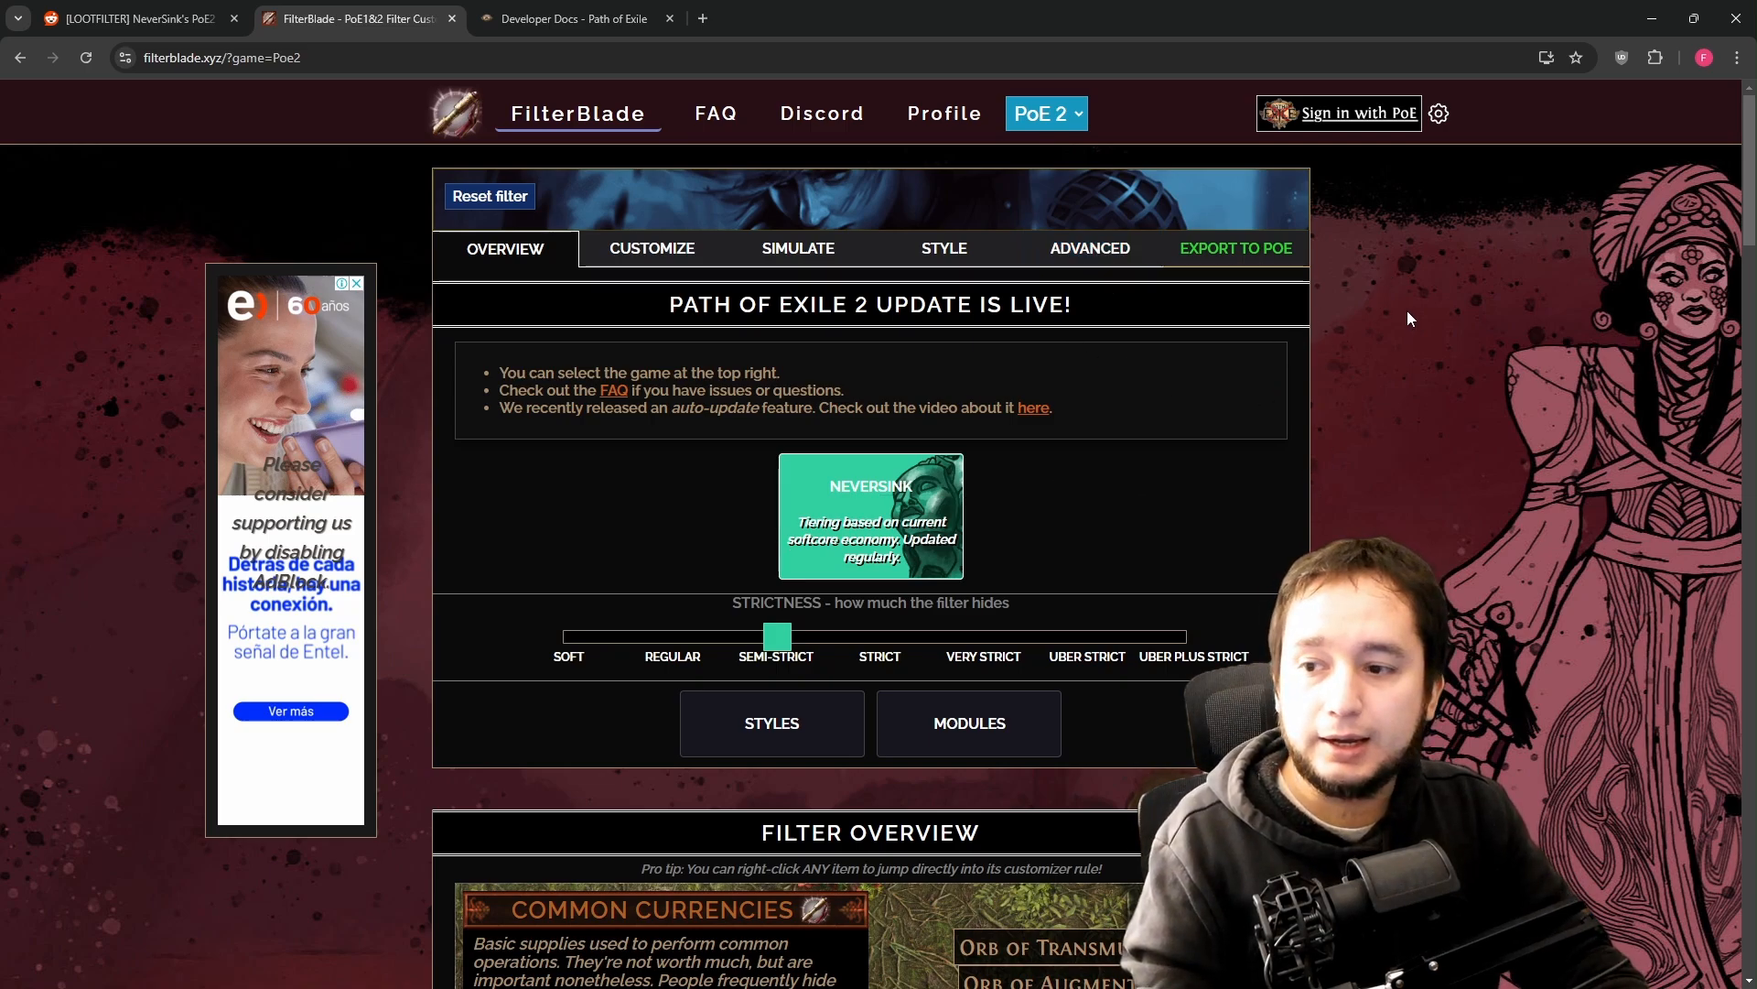
# - Sign in with the Path of Exile account, checking the login page's site information, and authorize FilterBlade.xyz to use it
pyautogui.click(1336, 121)
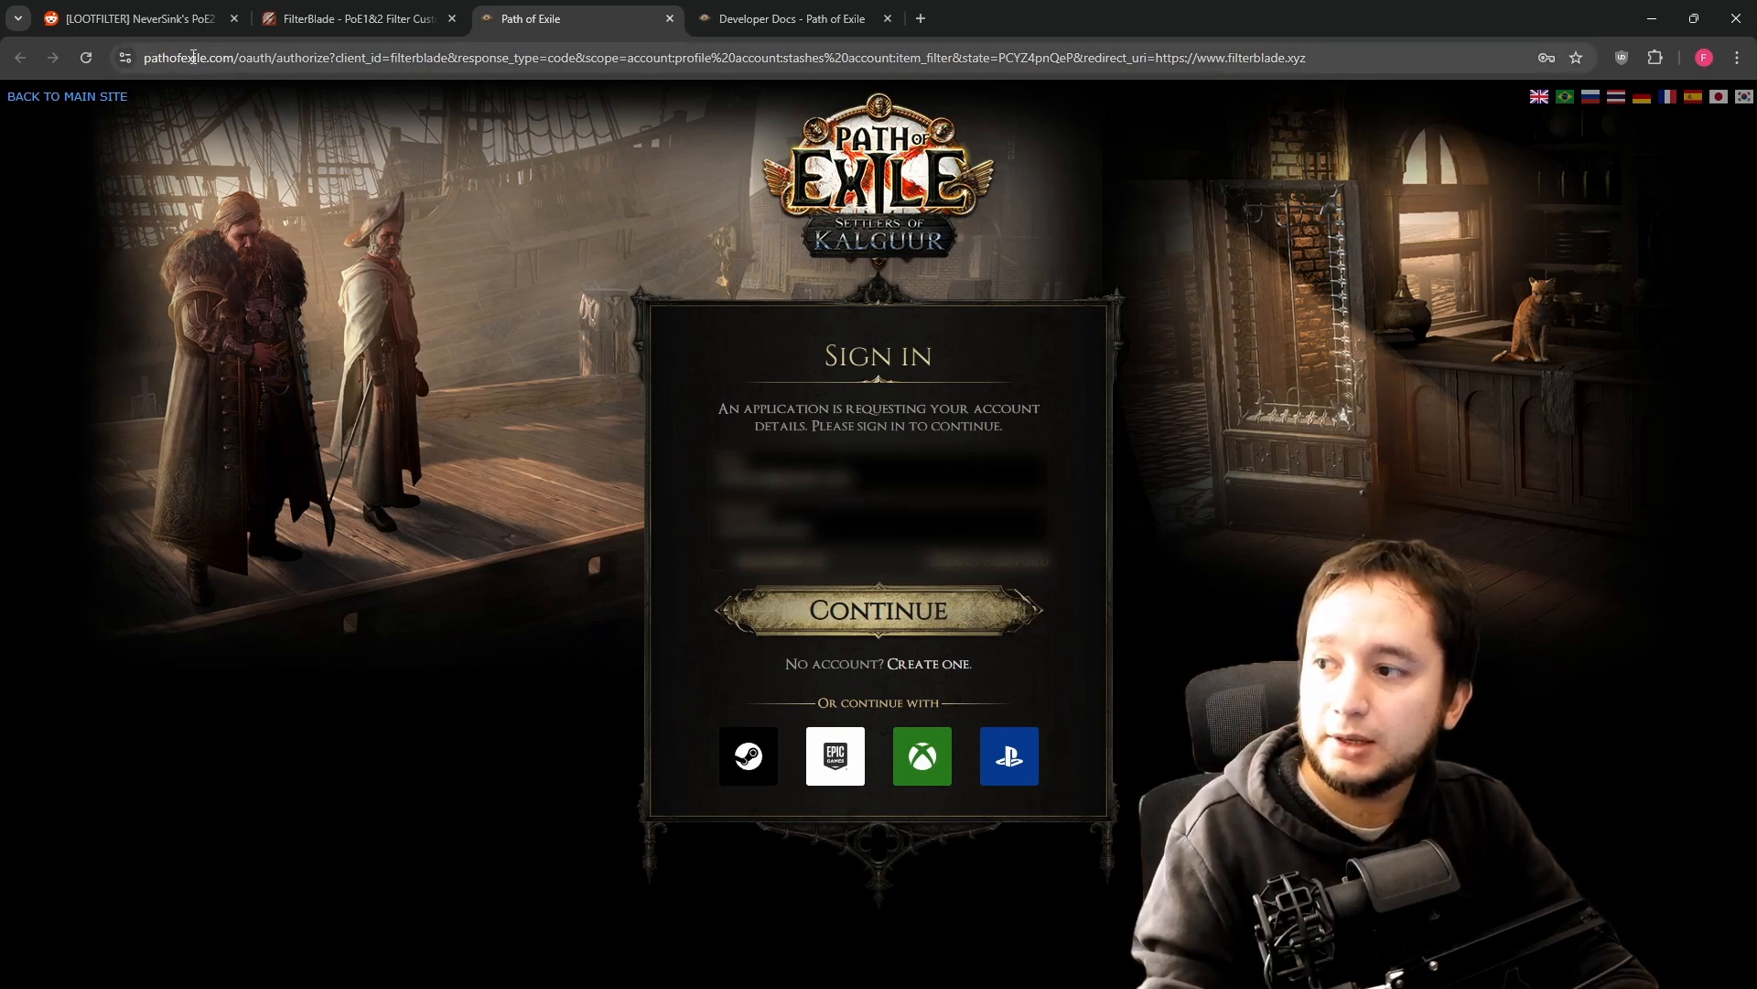
pyautogui.click(221, 56)
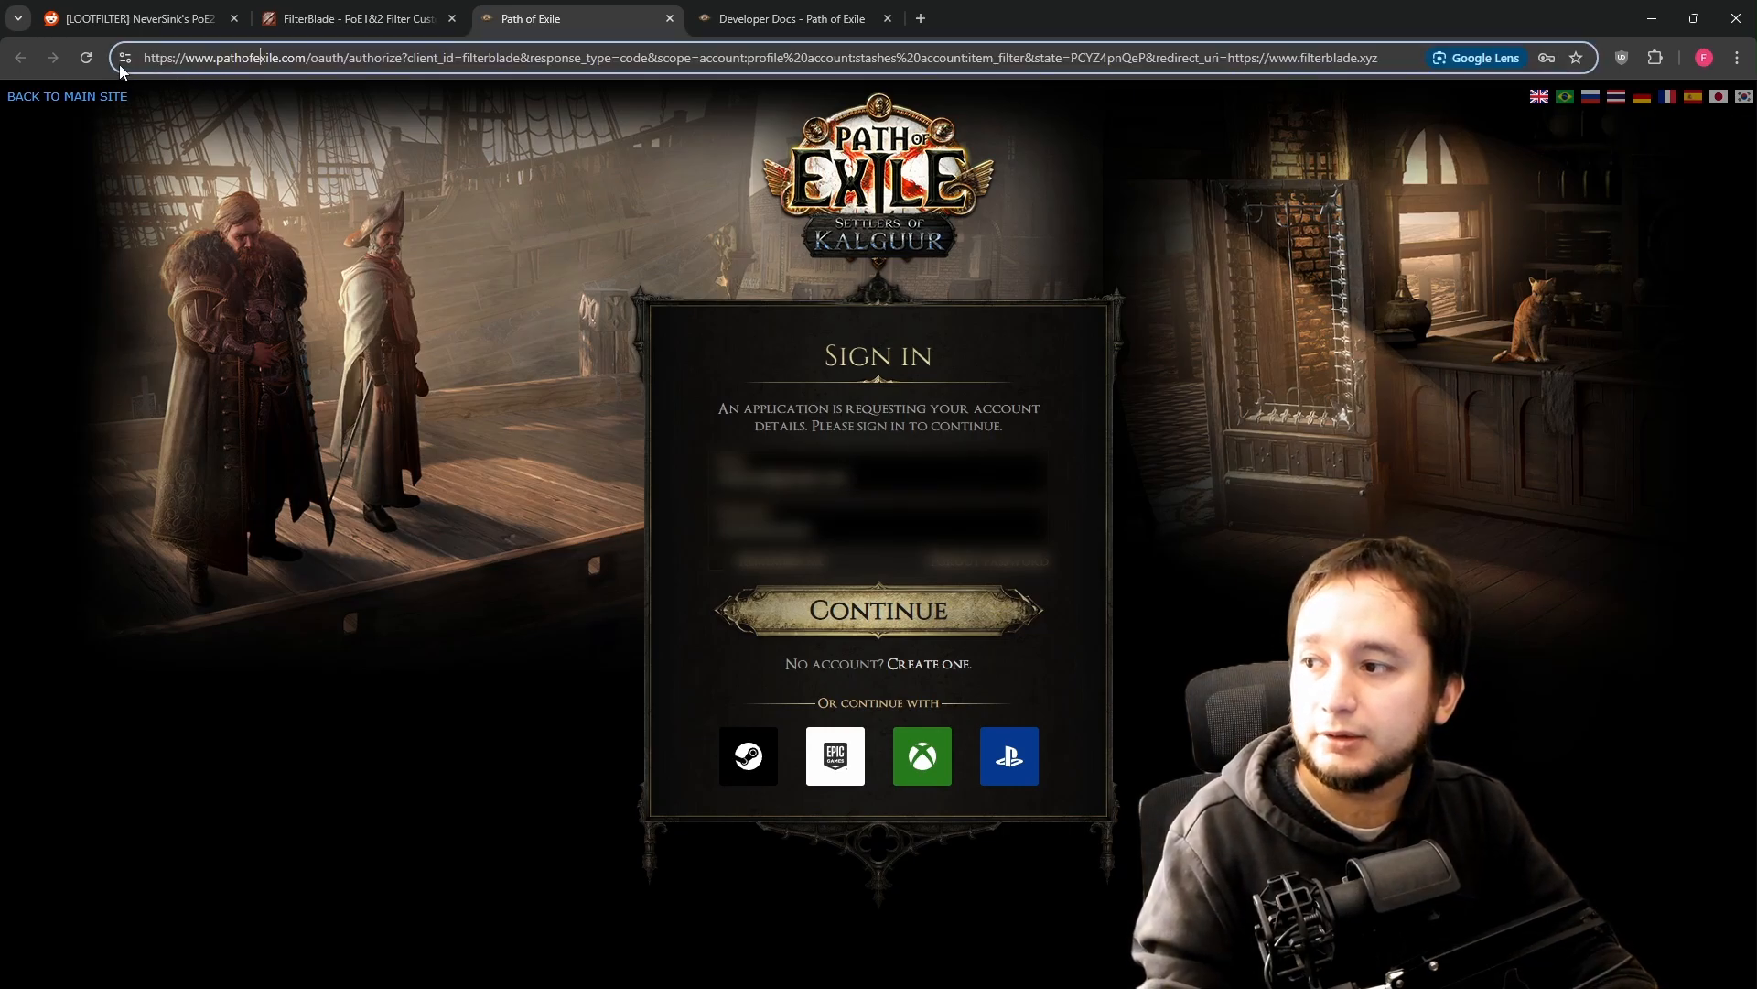
pyautogui.click(127, 58)
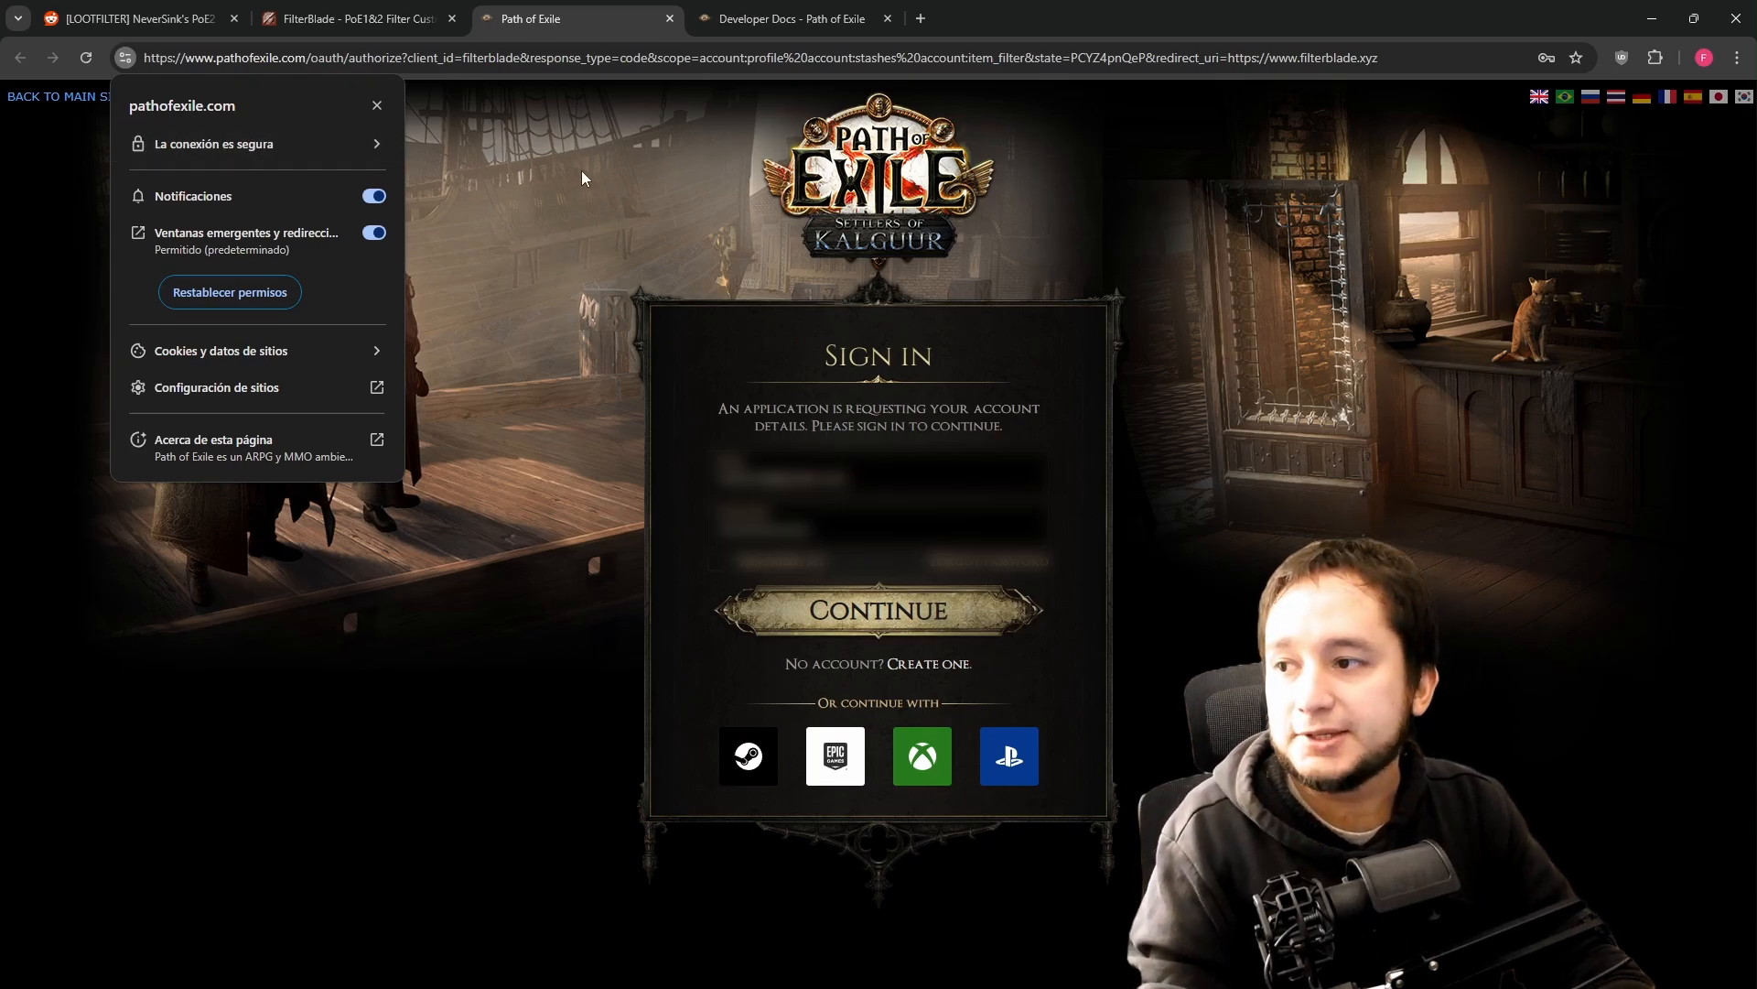
pyautogui.click(344, 189)
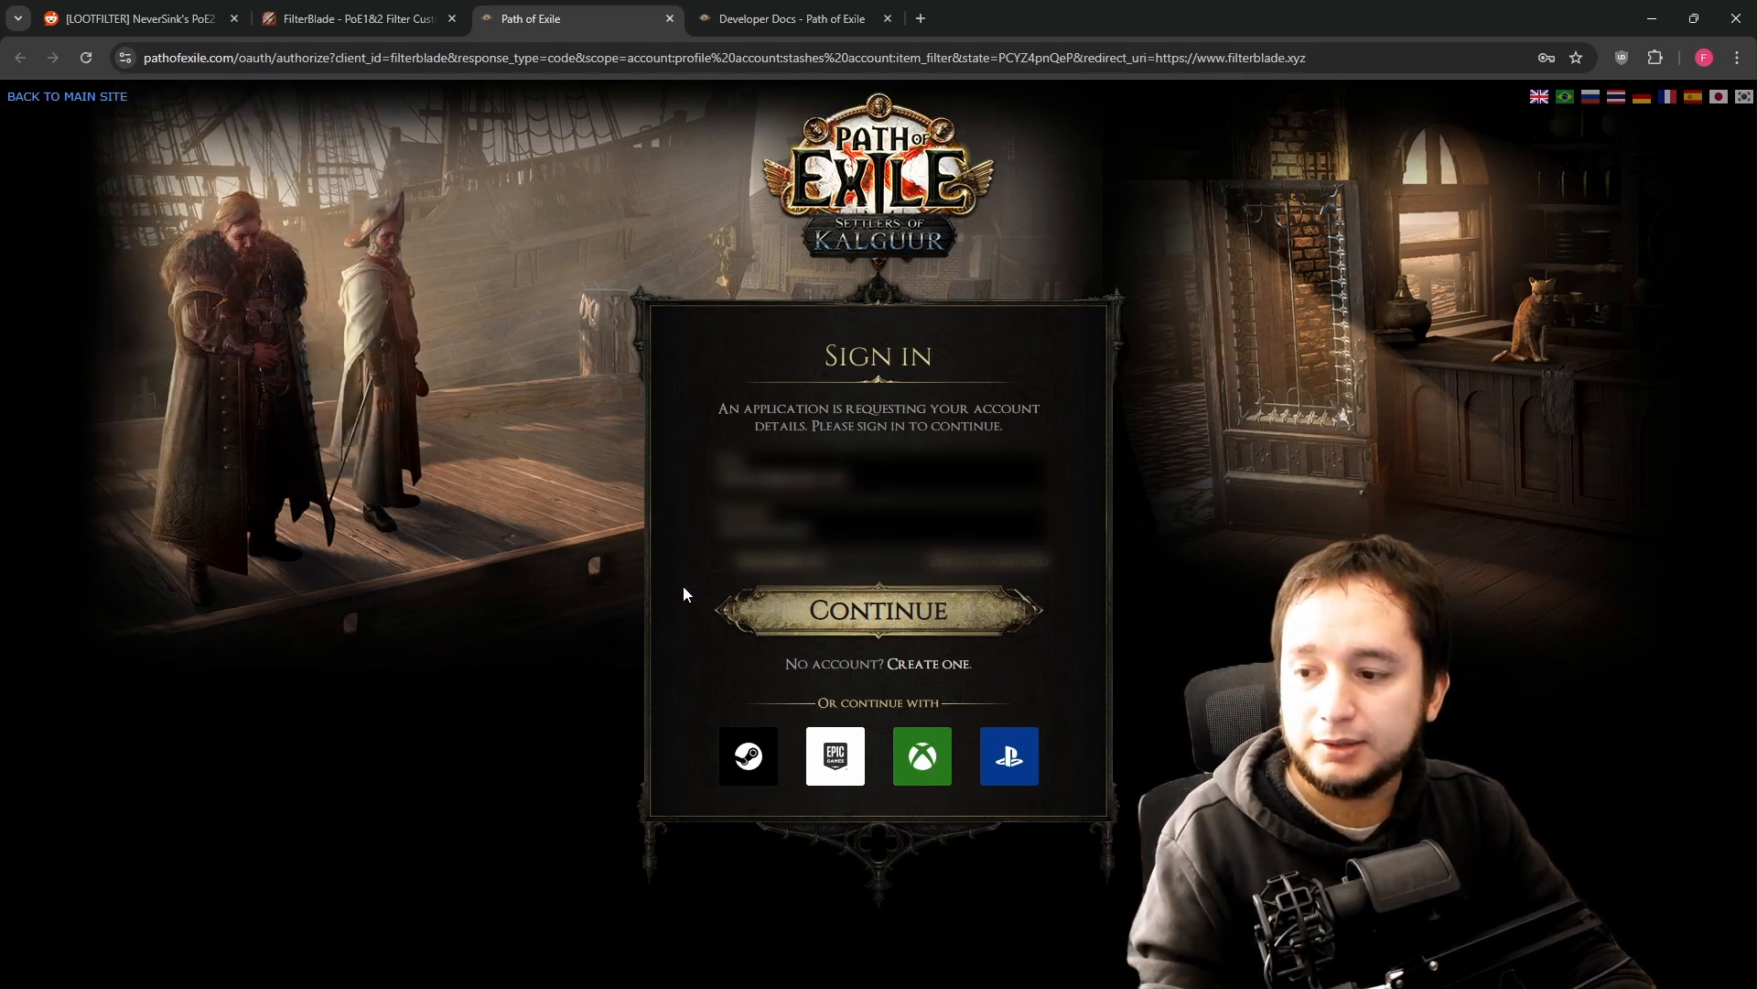
pyautogui.click(841, 604)
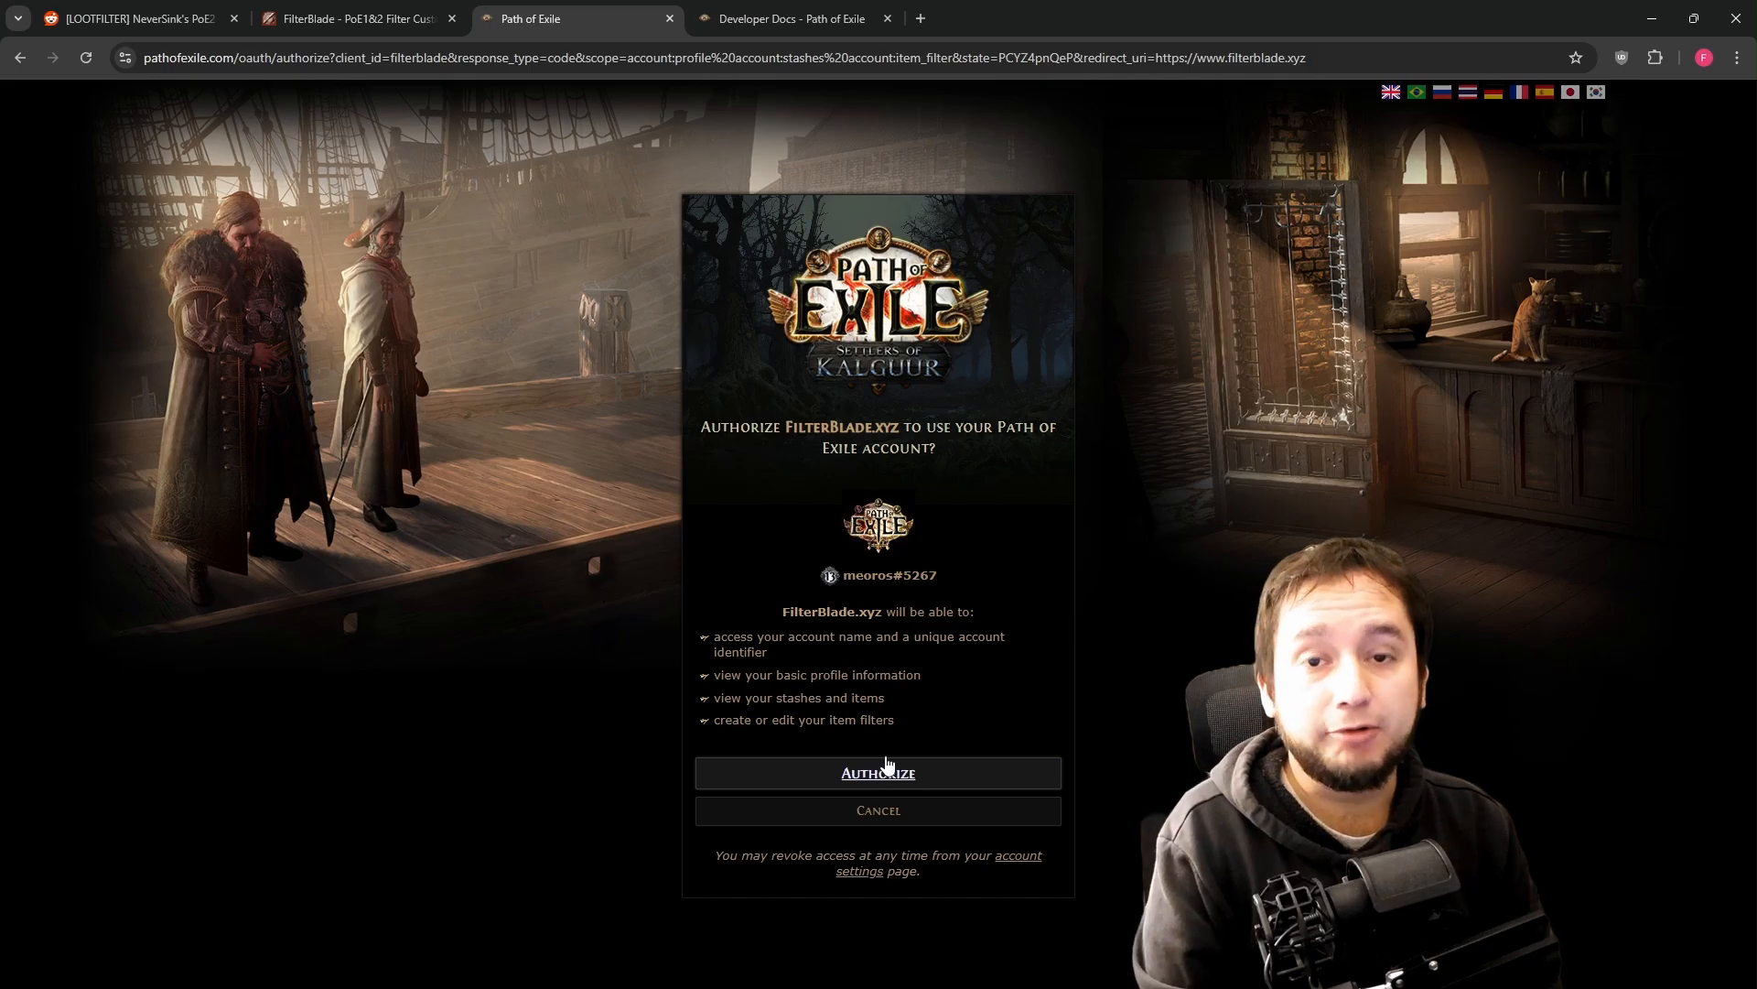
pyautogui.click(874, 771)
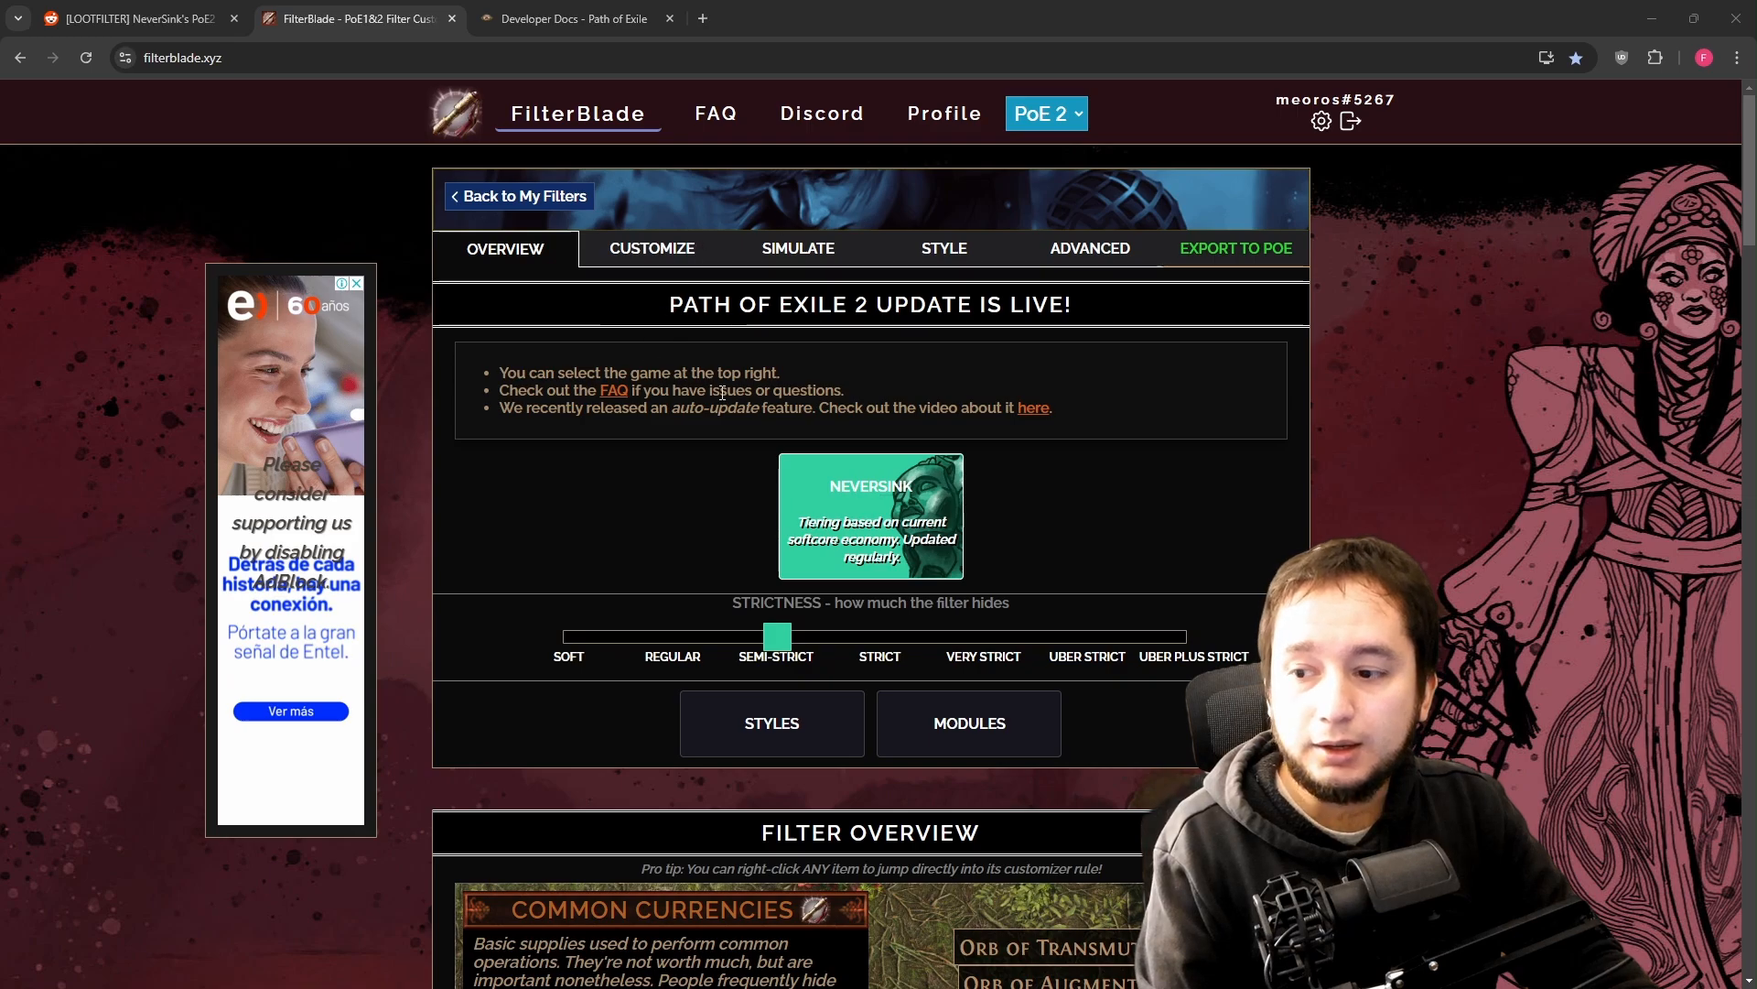
# - Create a new filter from the My Filters page and set its strictness to Very Strict
pyautogui.click(517, 195)
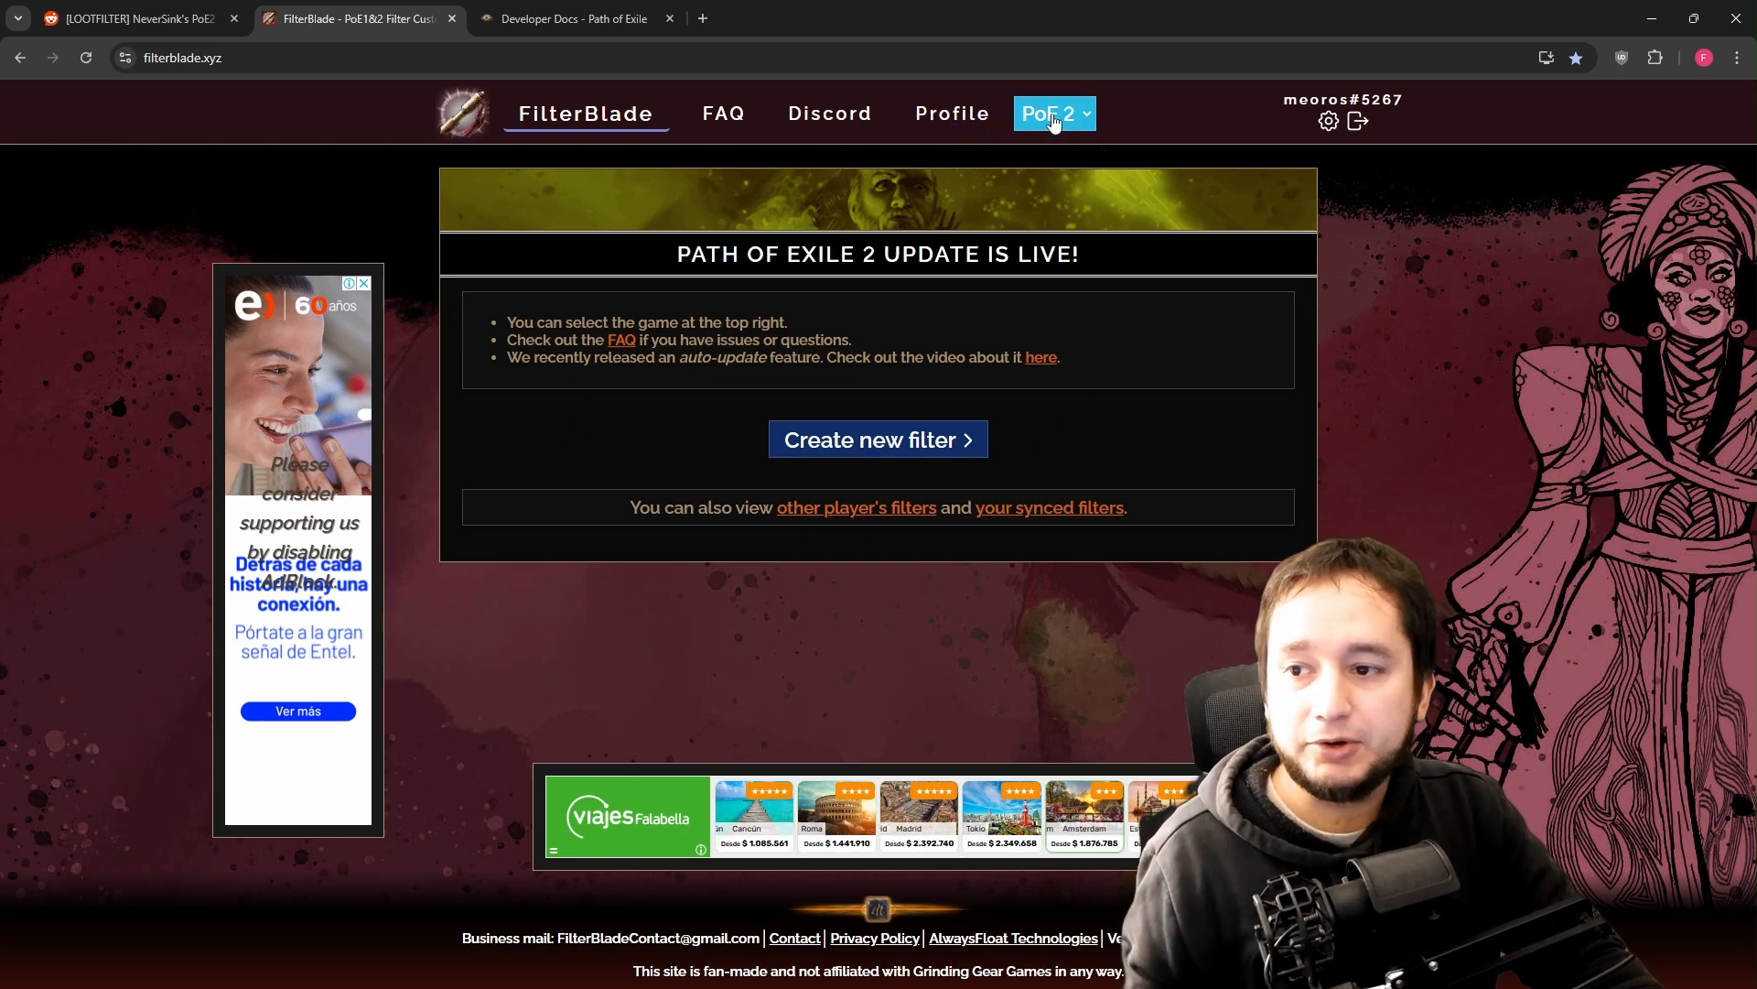
pyautogui.click(897, 438)
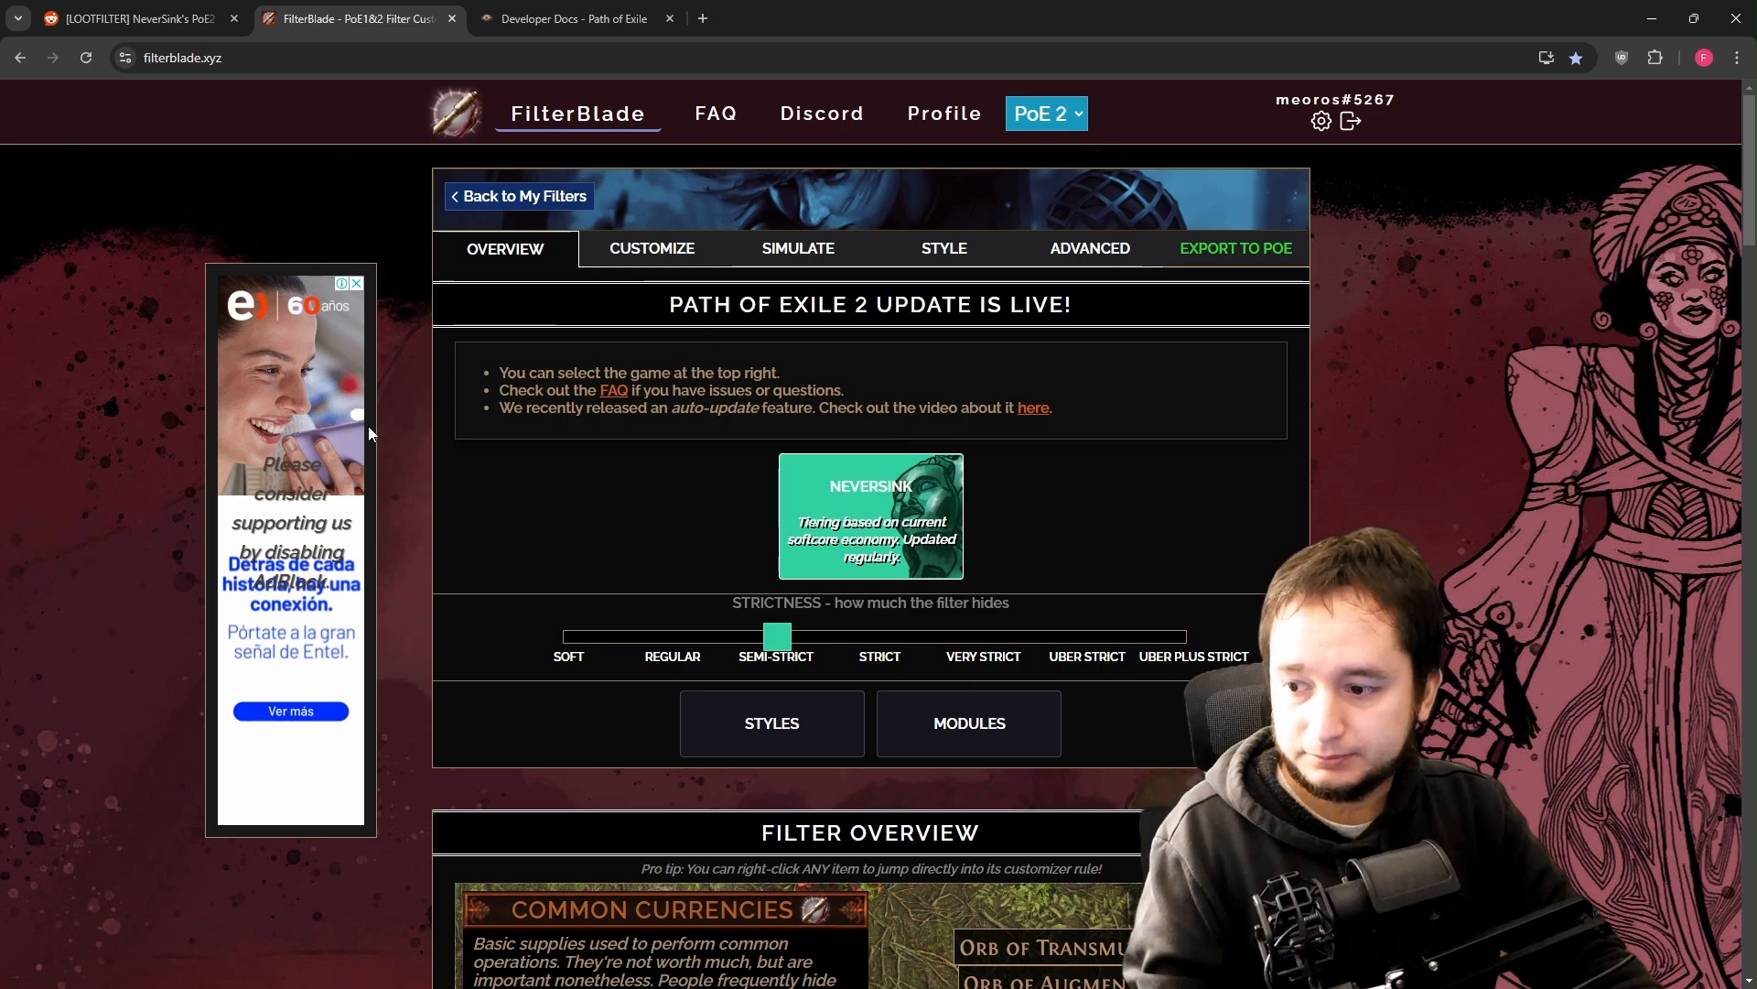
pyautogui.moveTo(805, 643)
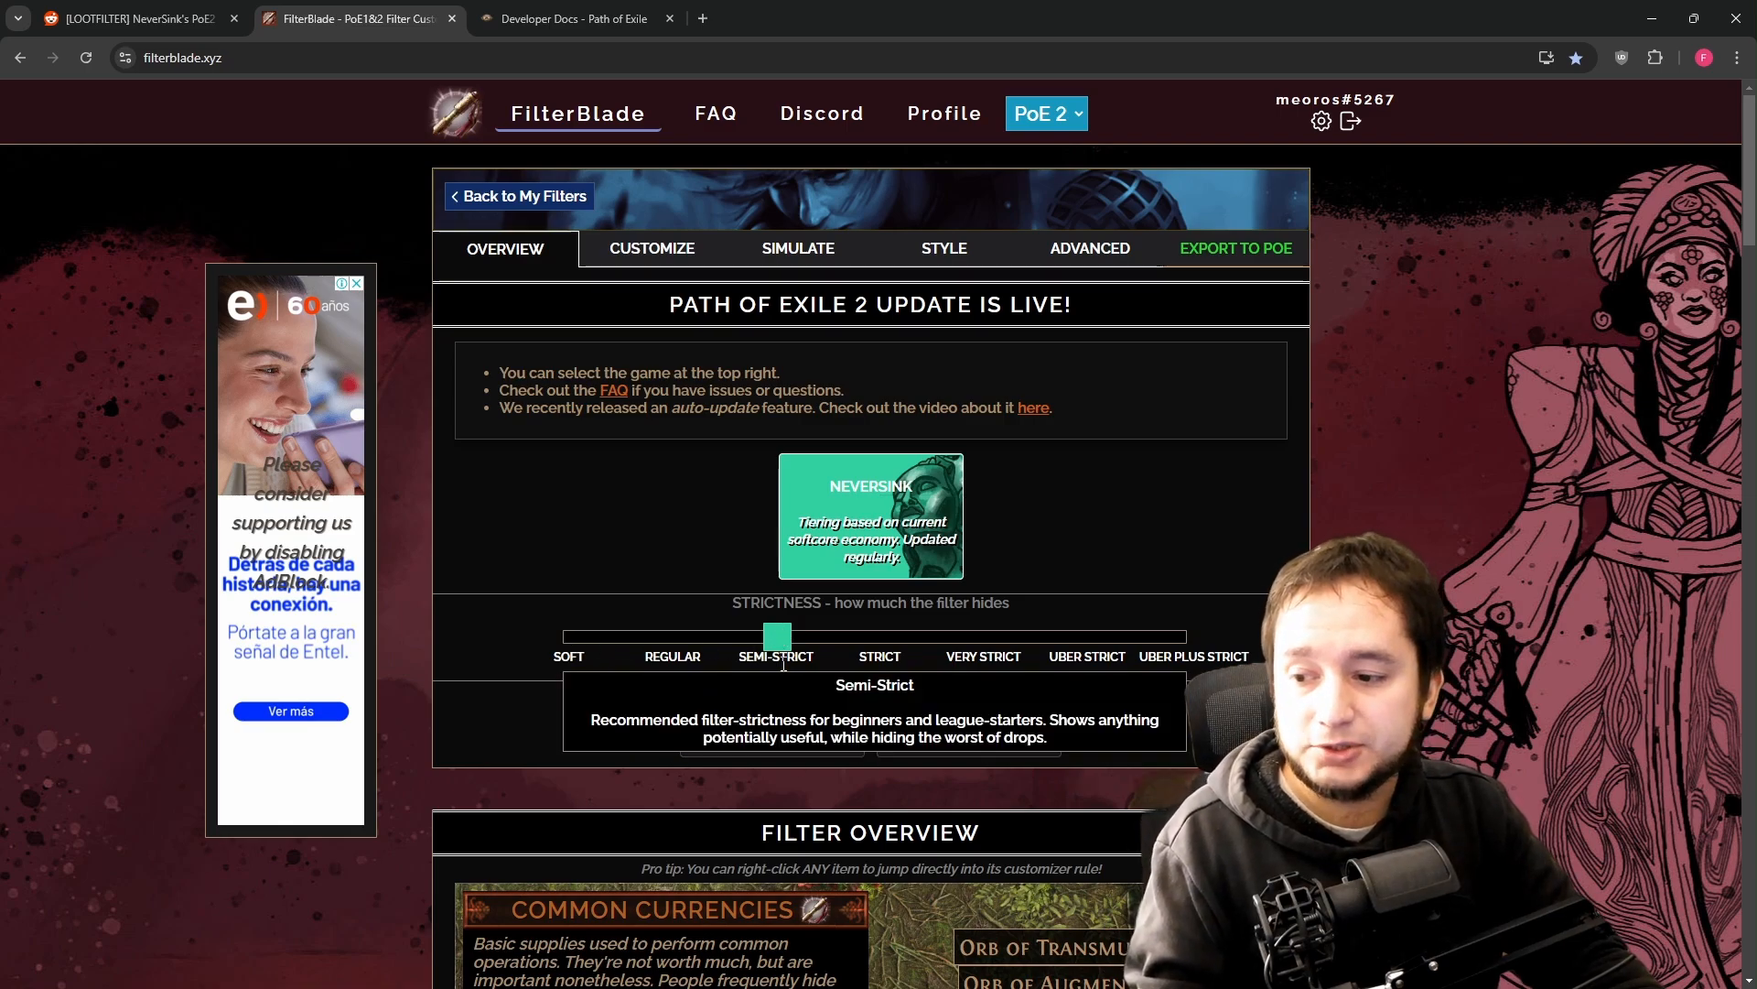
pyautogui.moveTo(780, 638); pyautogui.dragTo(870, 628)
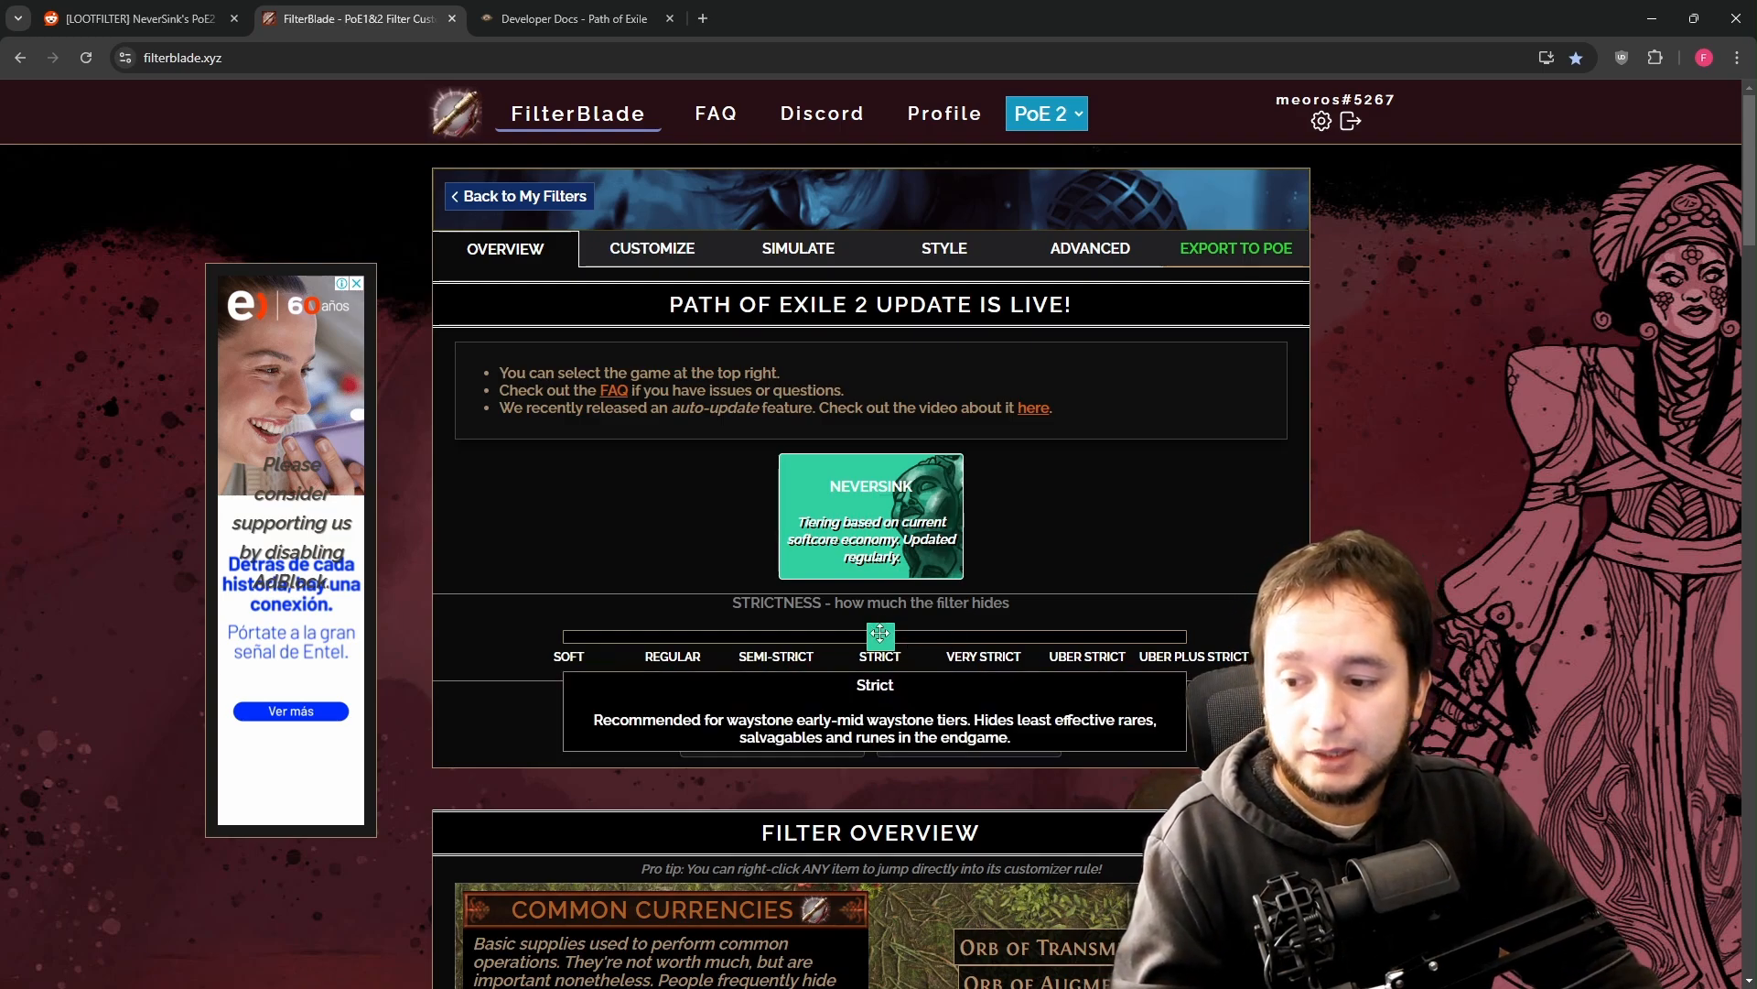
pyautogui.moveTo(883, 636); pyautogui.dragTo(997, 627)
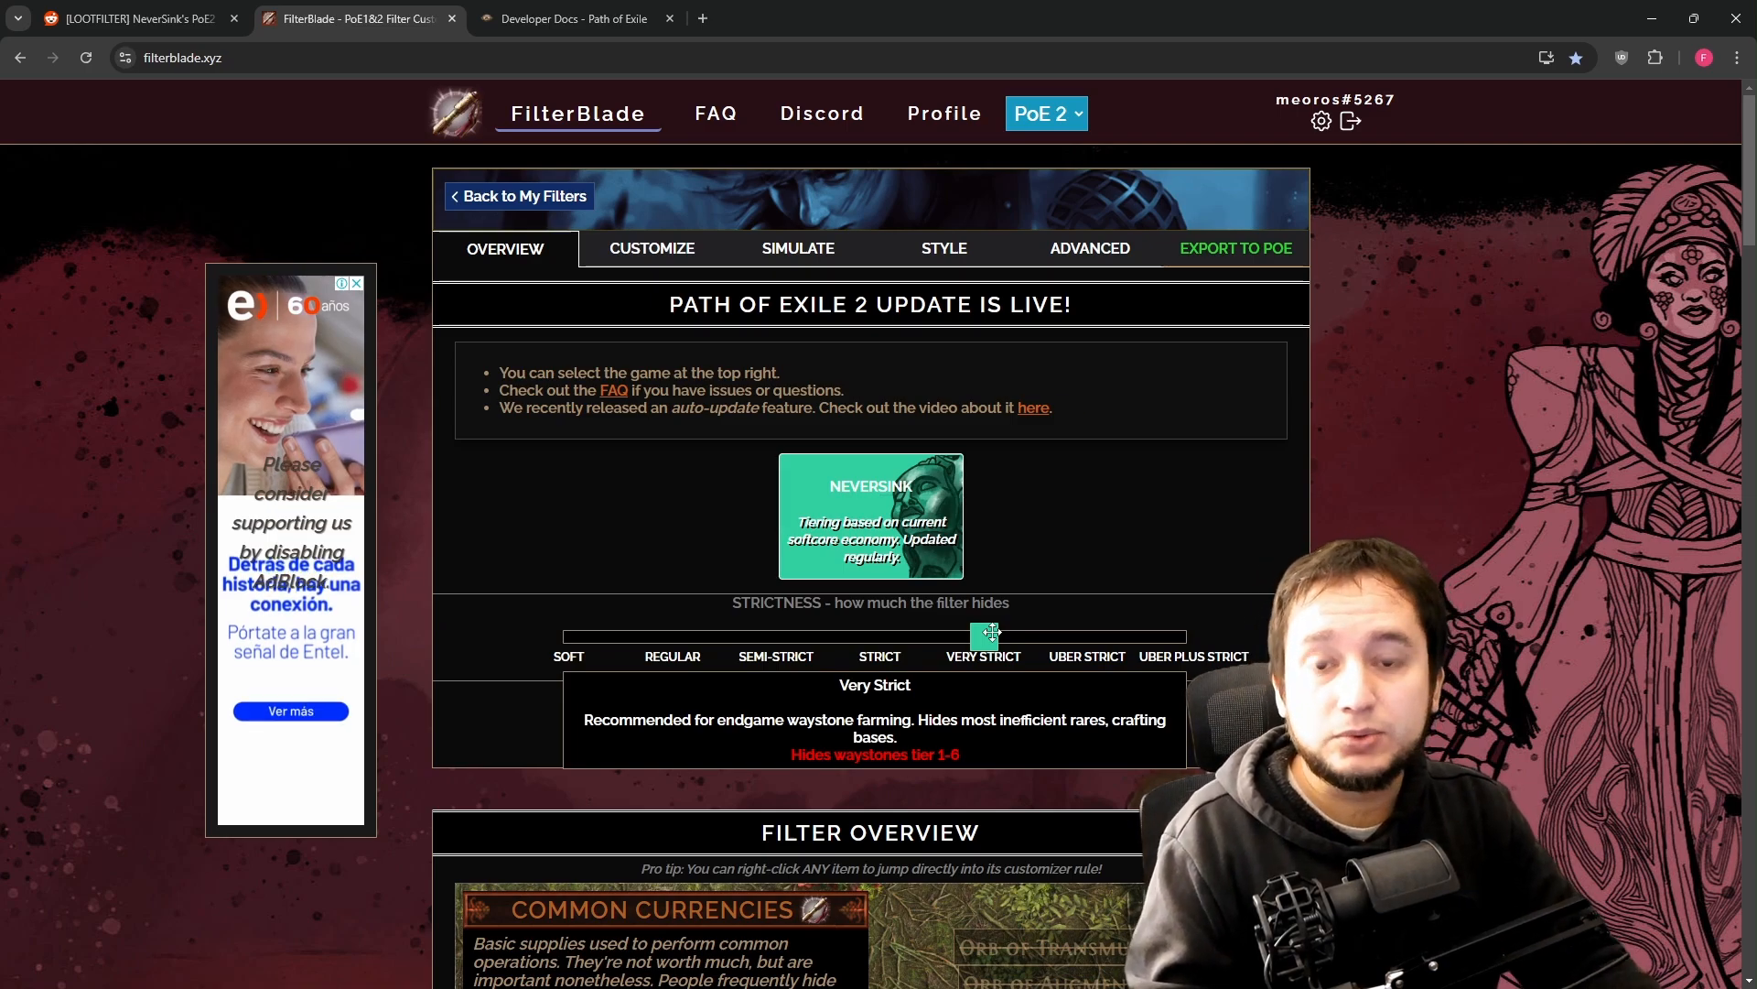
pyautogui.moveTo(992, 632); pyautogui.dragTo(1028, 640)
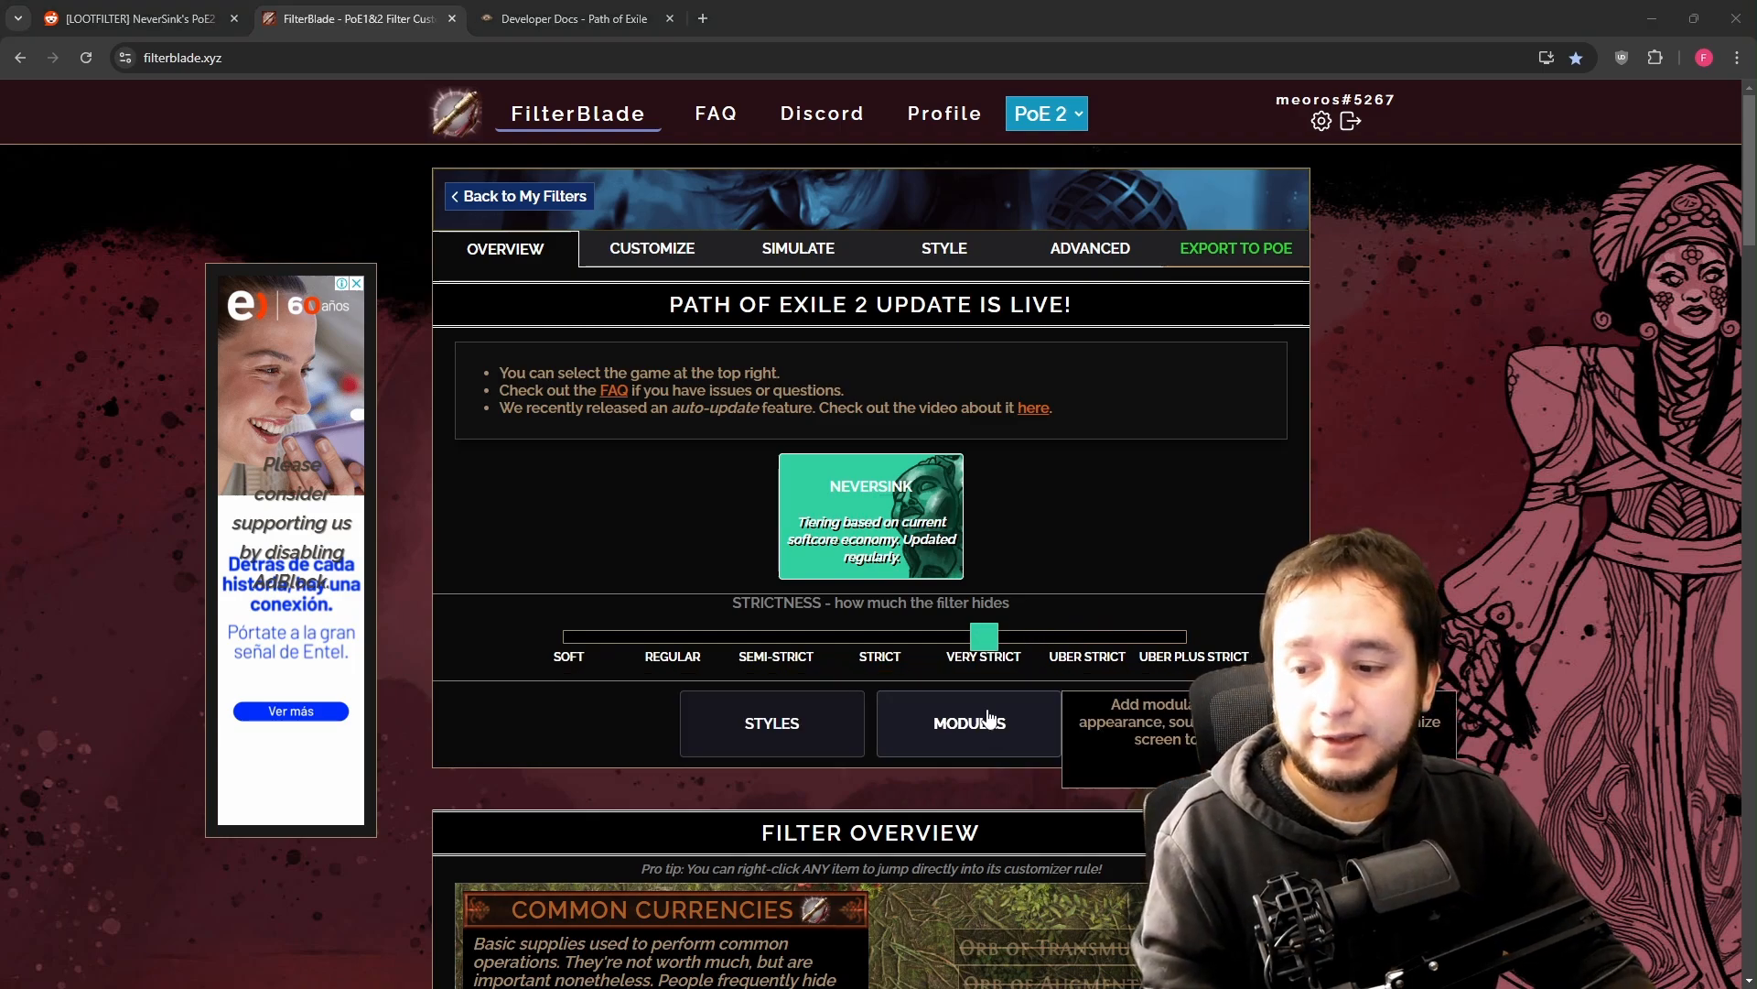
pyautogui.moveTo(968, 644)
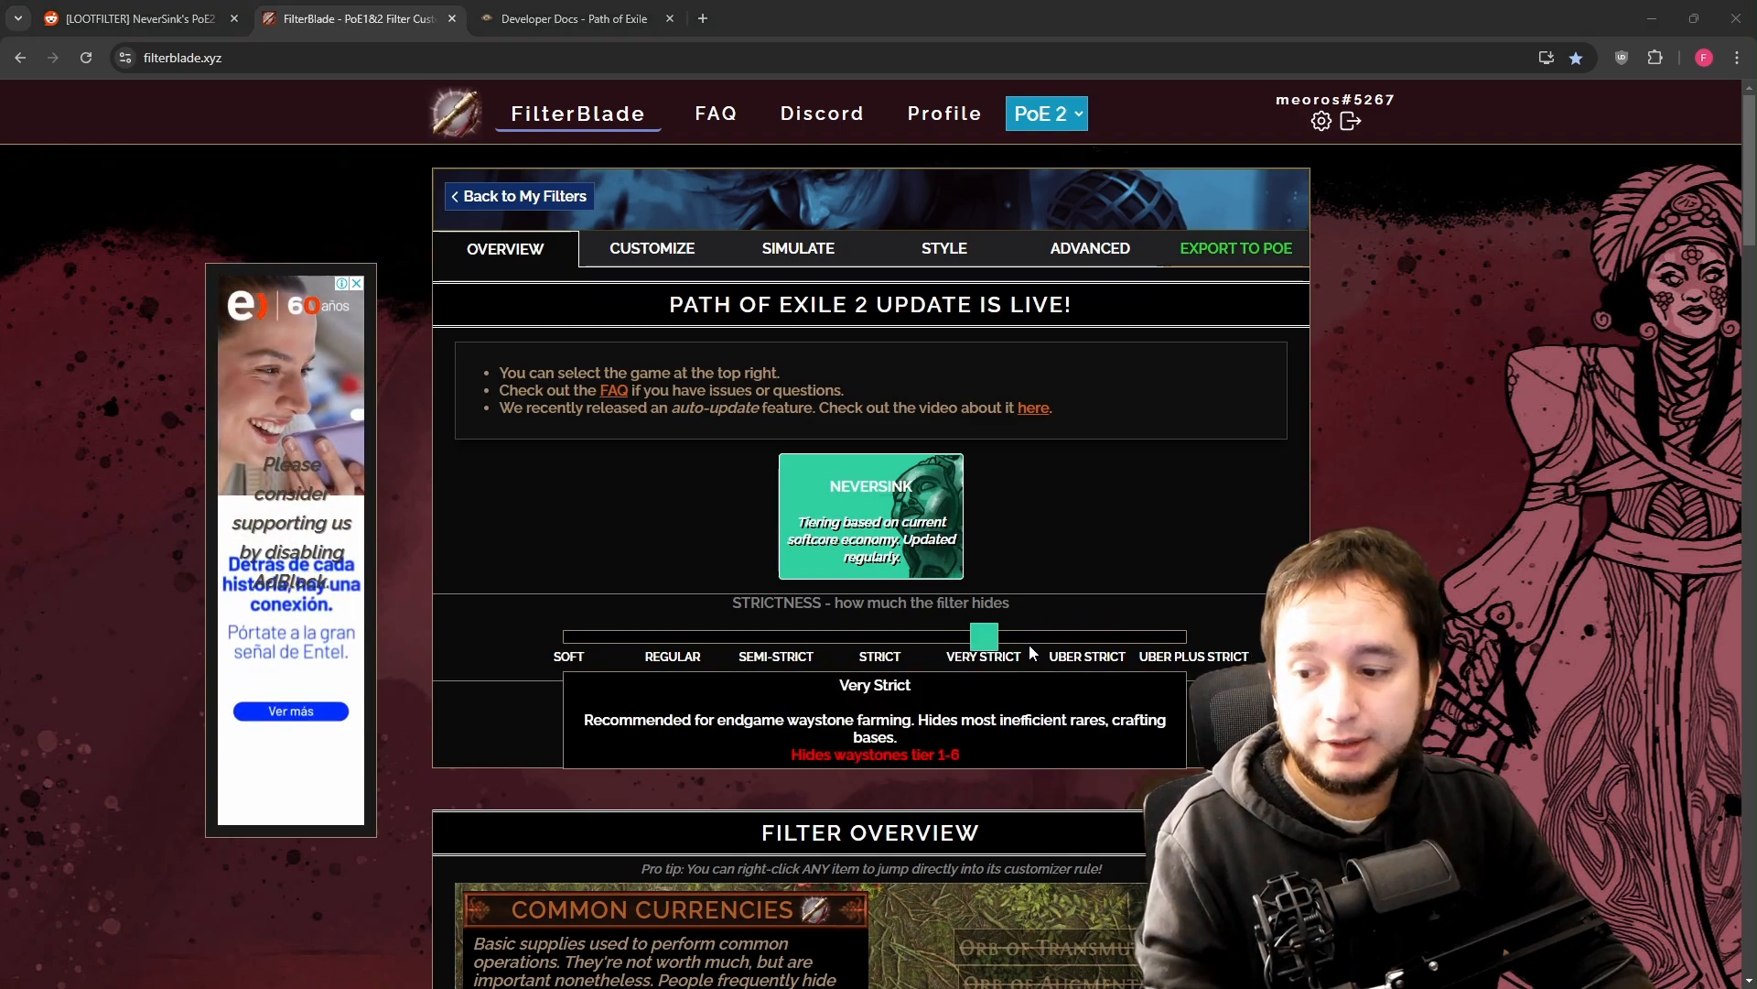
# - Examine the filter overview from common currencies to waystones, including the actions available for the 5x Breach Splinter
pyautogui.scroll(-5, 1029, 645)
pyautogui.scroll(-3, 843, 227)
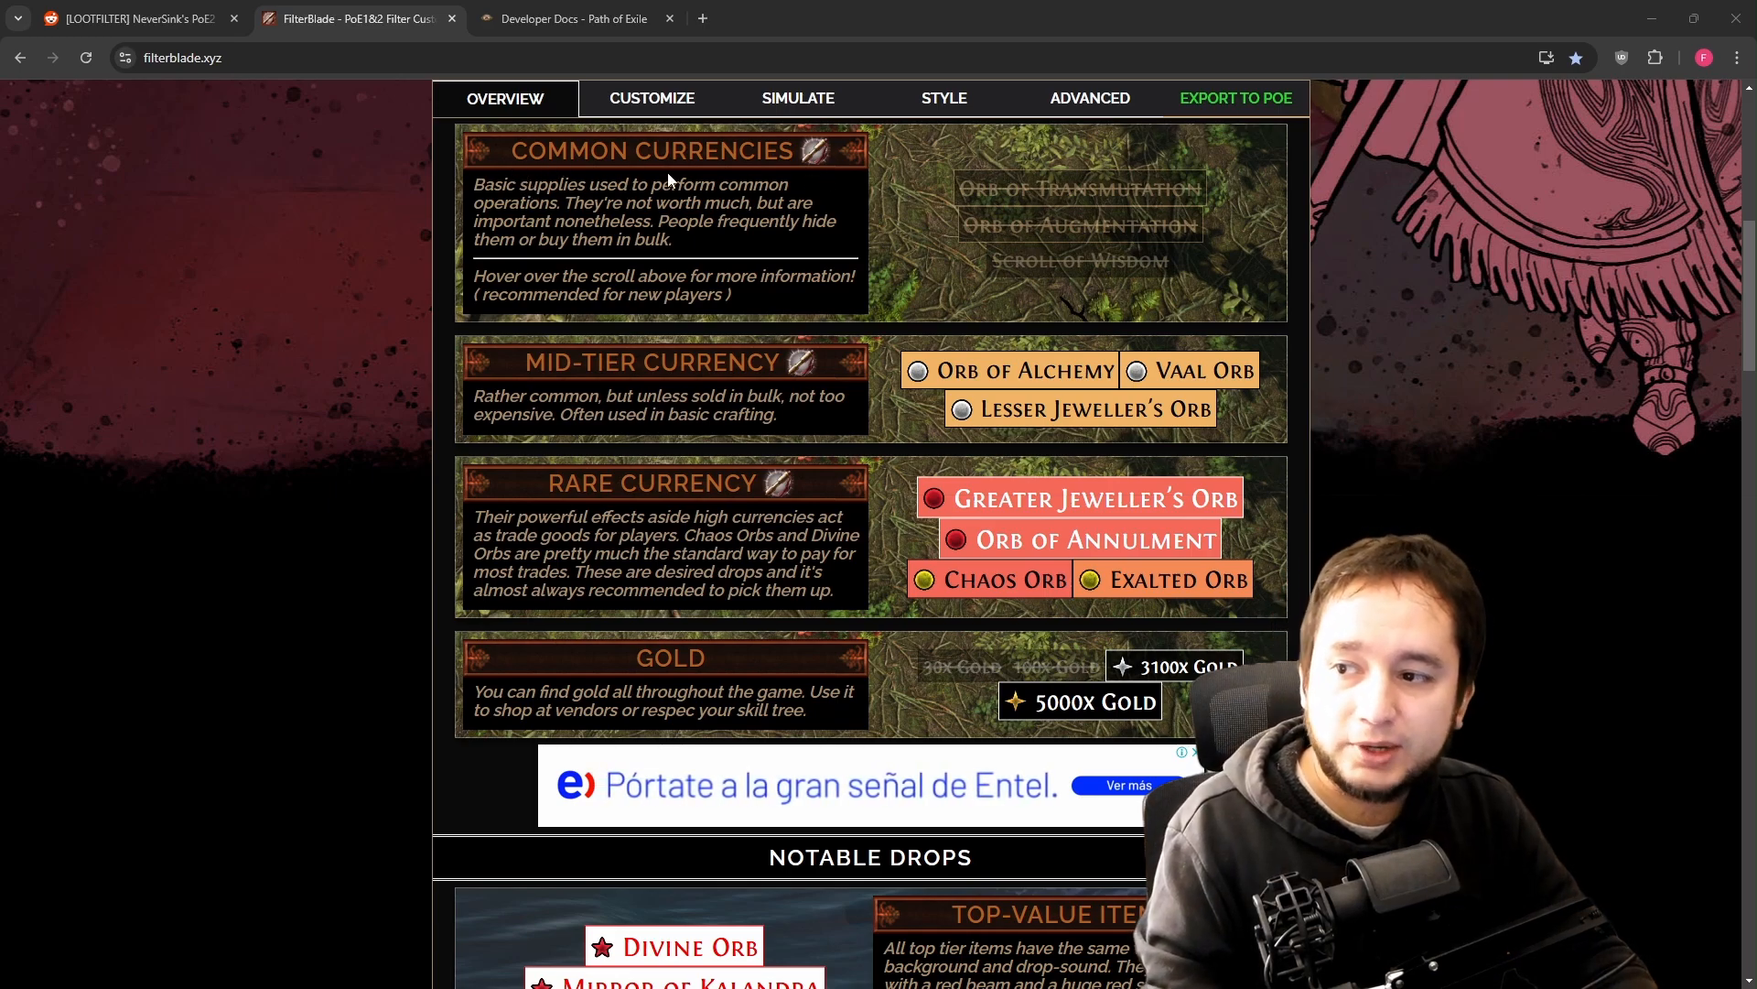
pyautogui.moveTo(1013, 196)
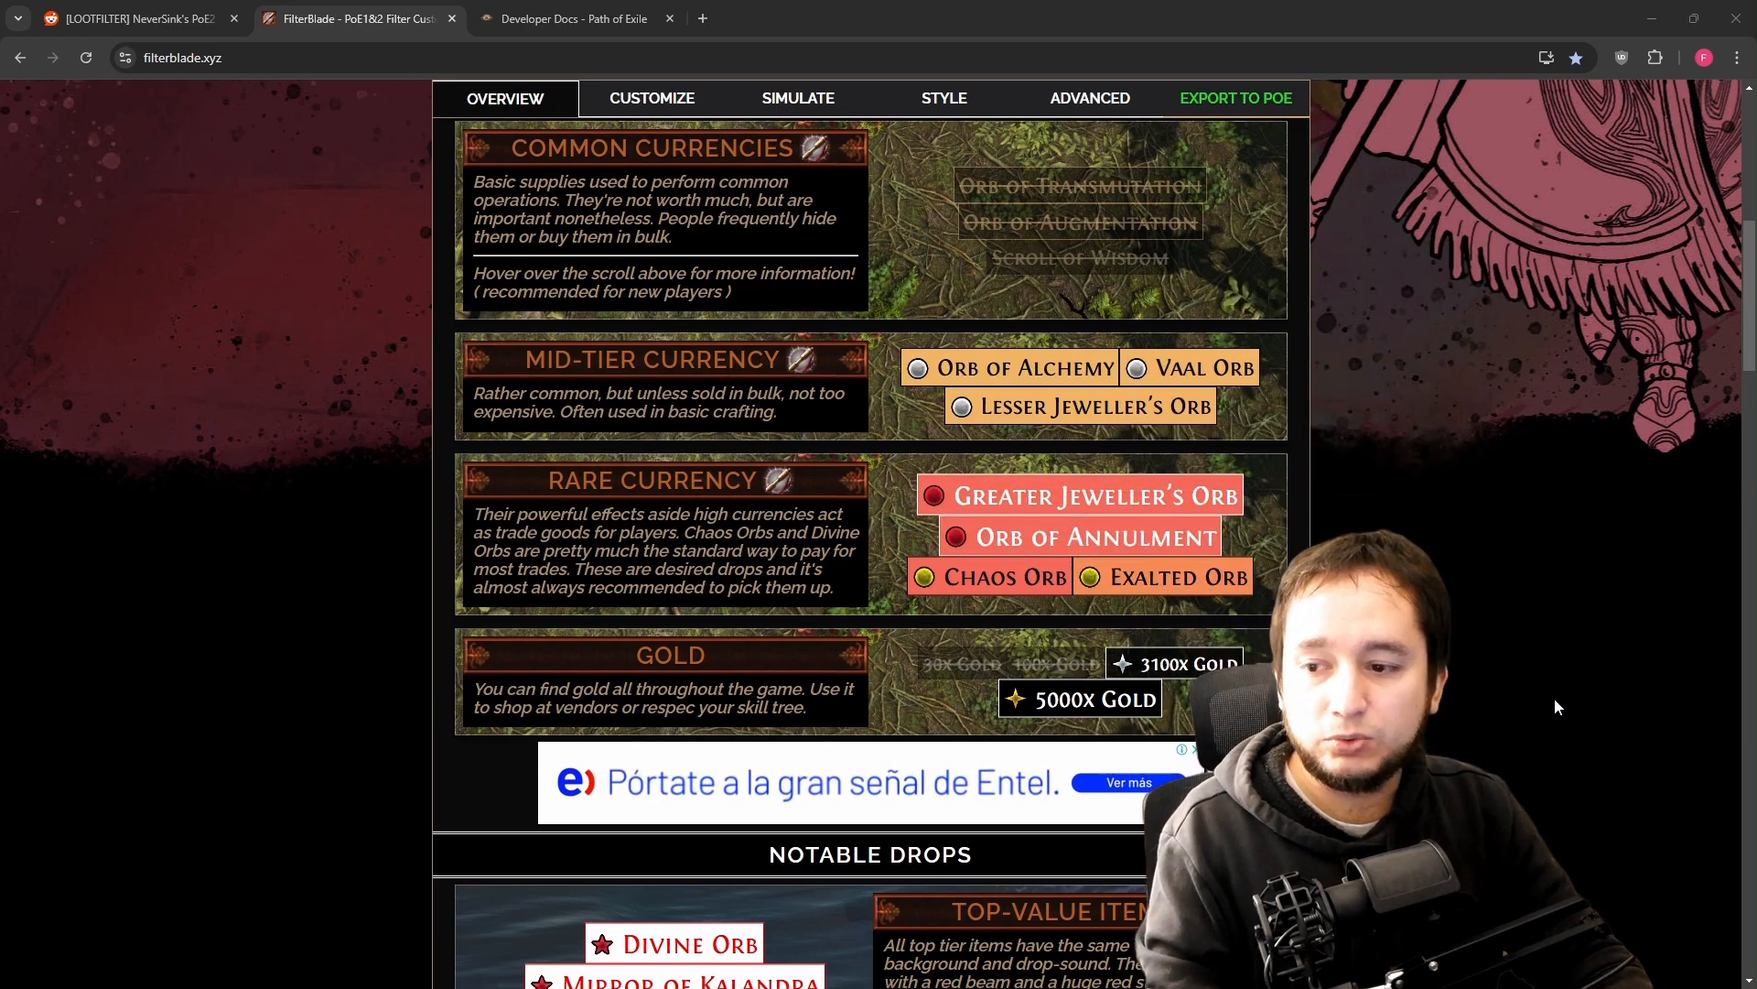
pyautogui.scroll(-13, 1554, 698)
pyautogui.scroll(-3, 729, 490)
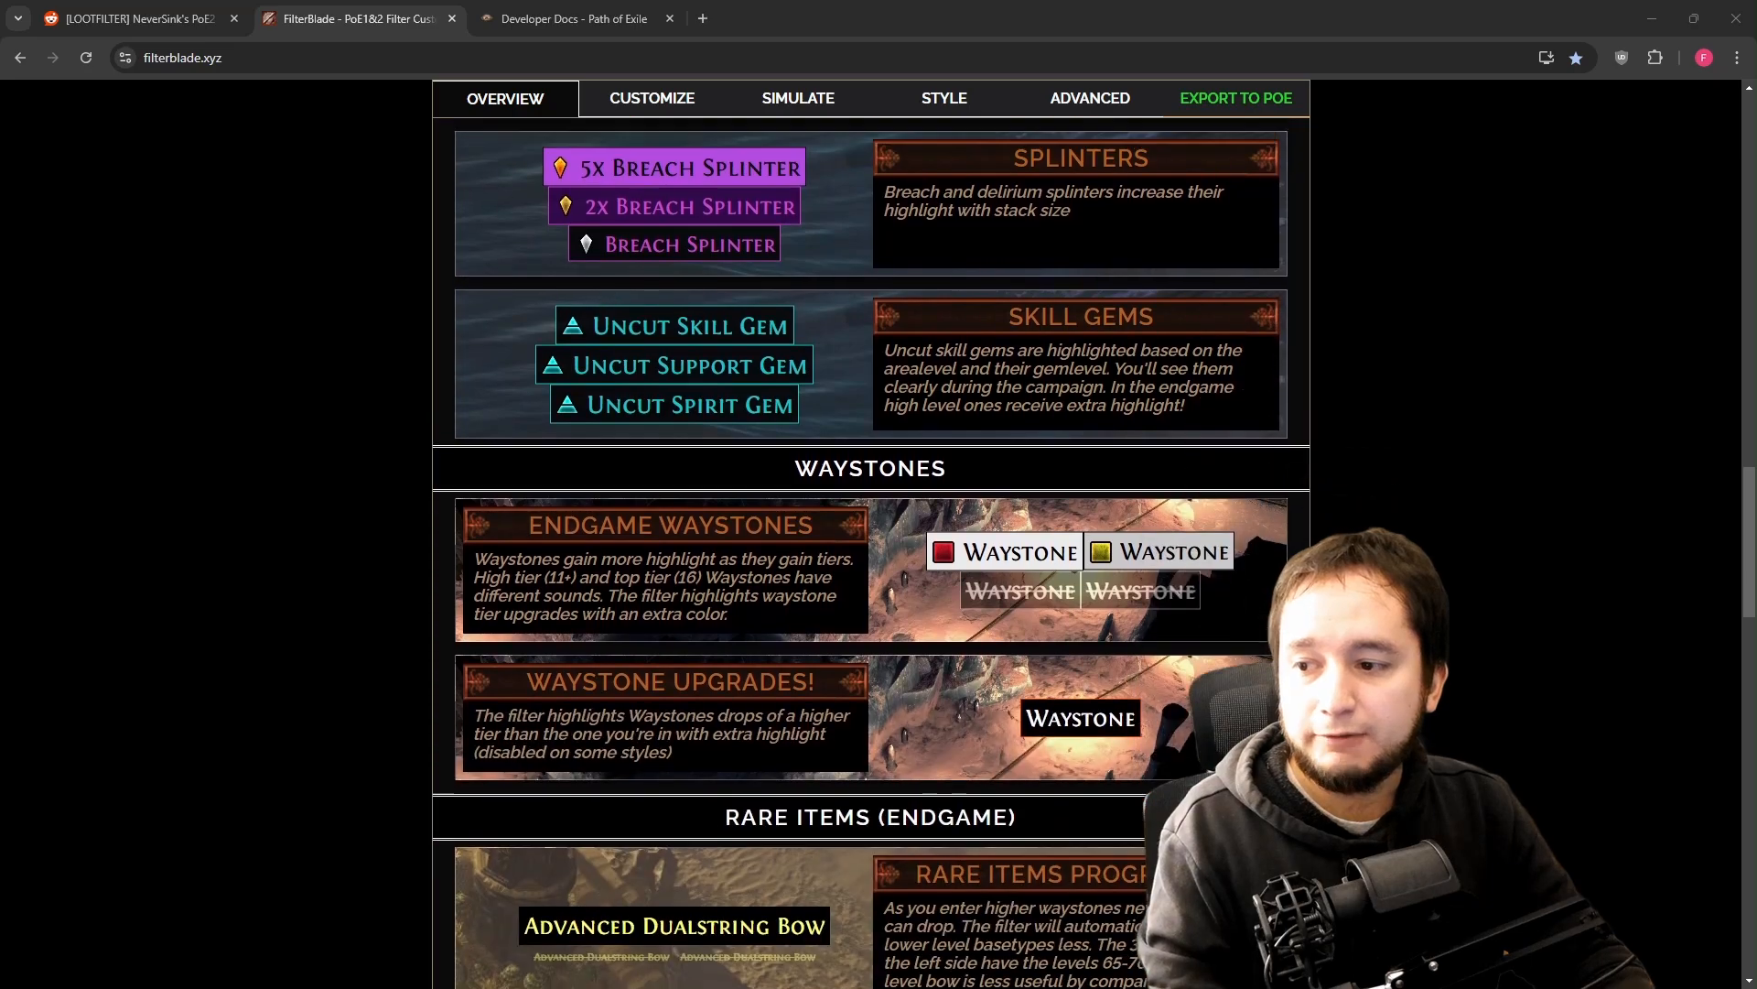
pyautogui.scroll(3, 729, 491)
pyautogui.rightClick(682, 443)
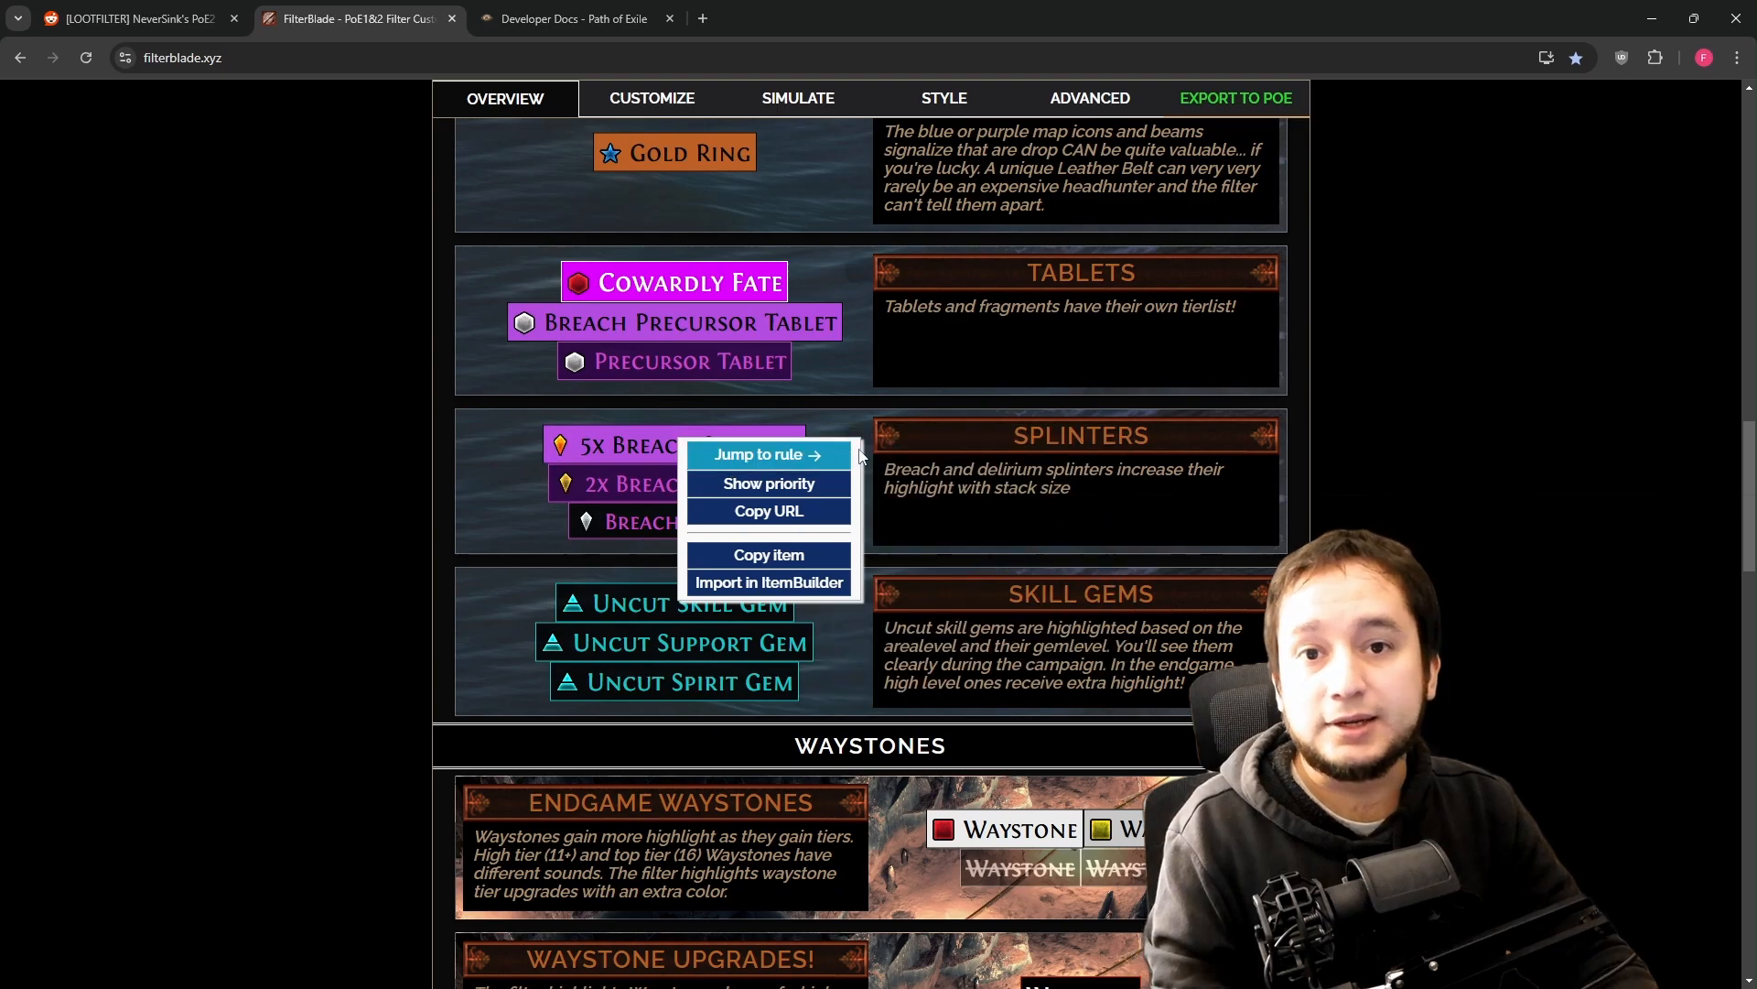
pyautogui.click(1311, 403)
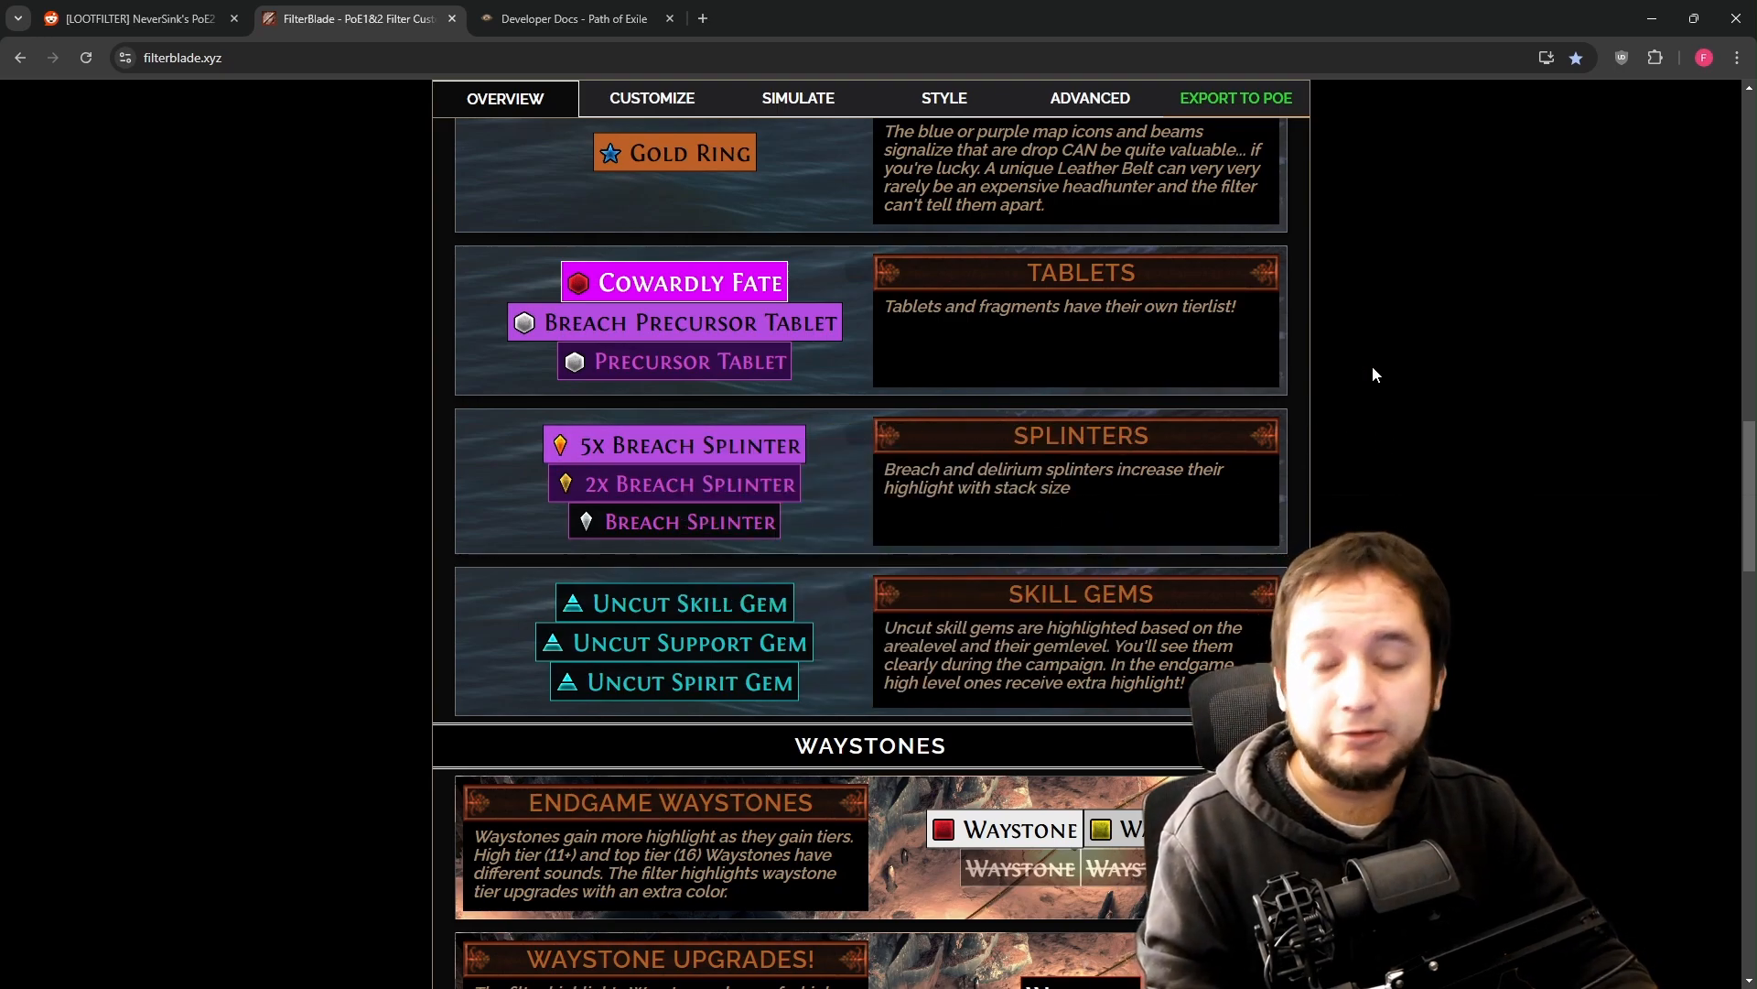
pyautogui.scroll(-6, 1371, 365)
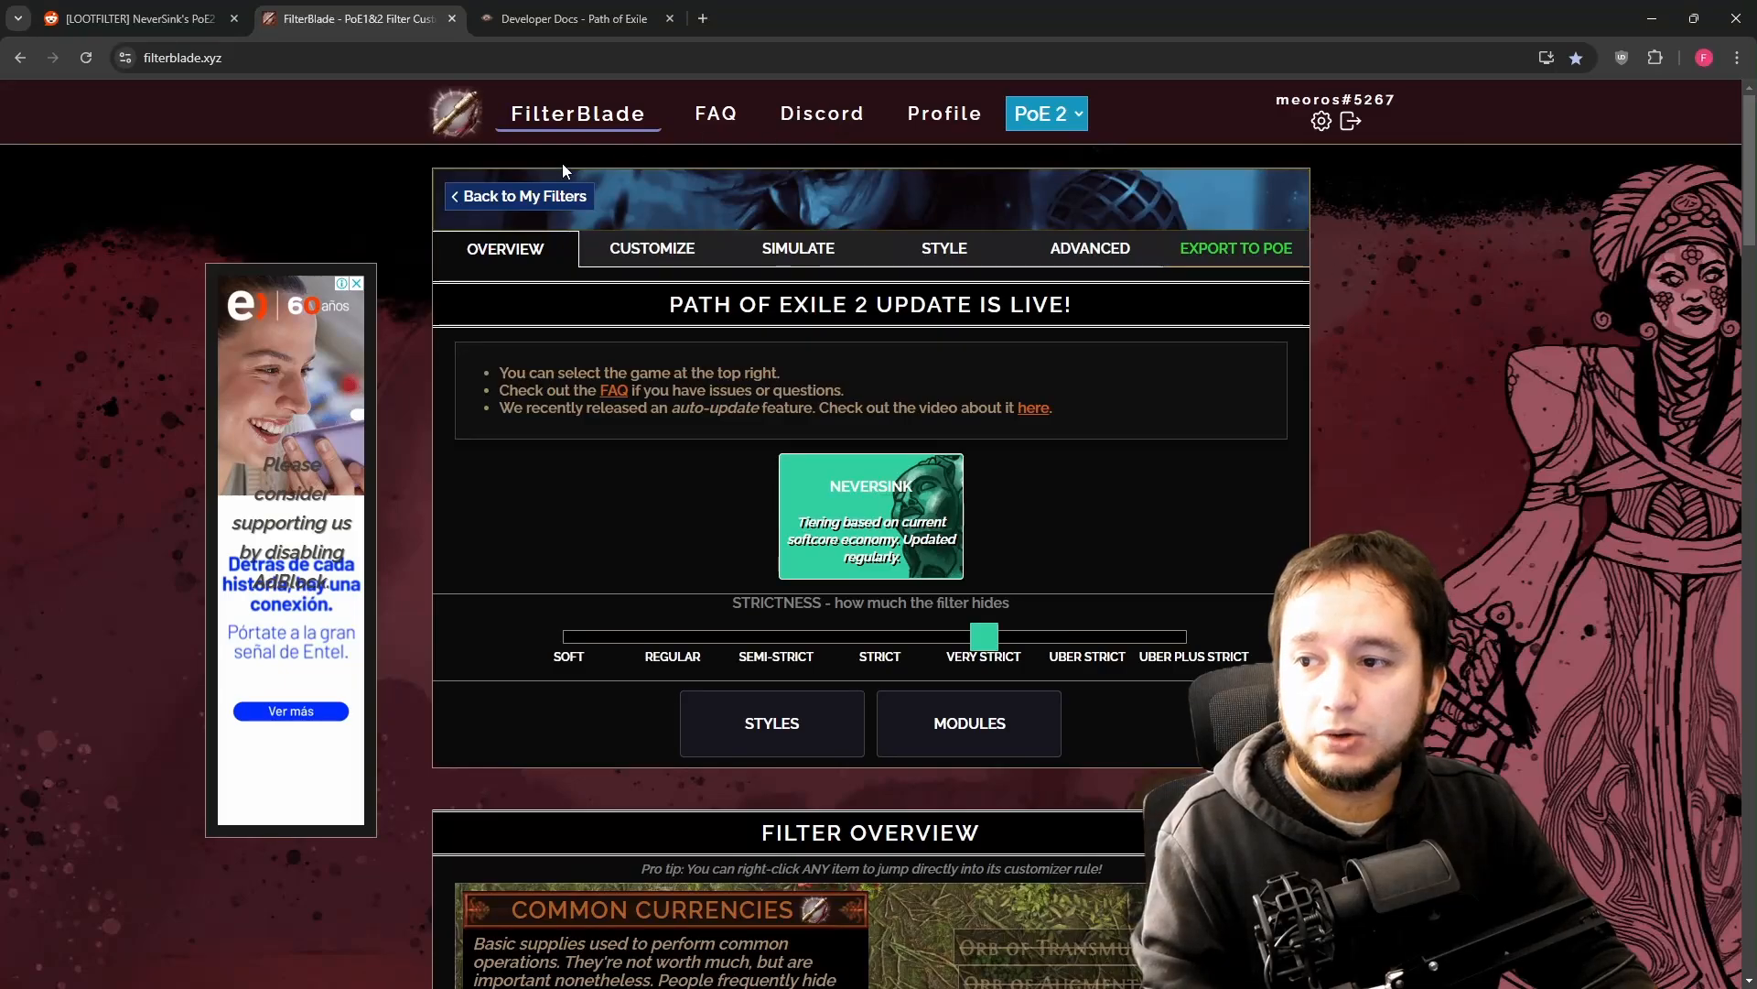
pyautogui.moveTo(984, 636)
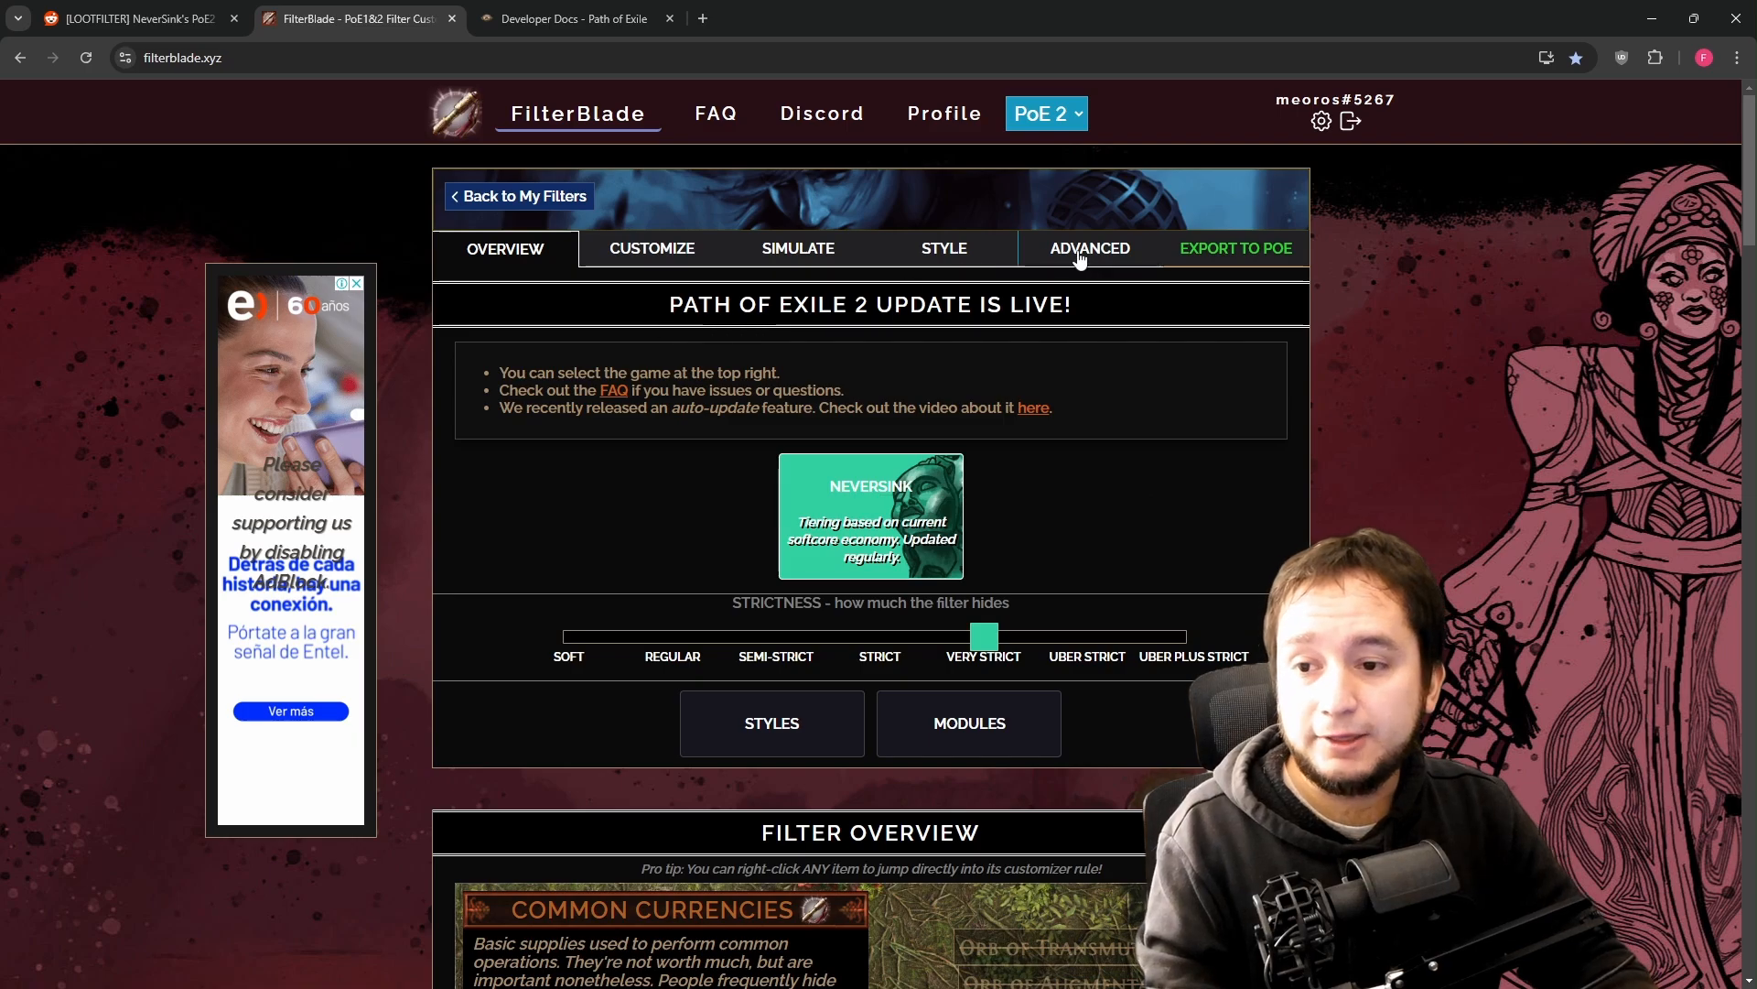
# - Start exporting the filter to PoE and name it Very Strict NS
pyautogui.click(1229, 255)
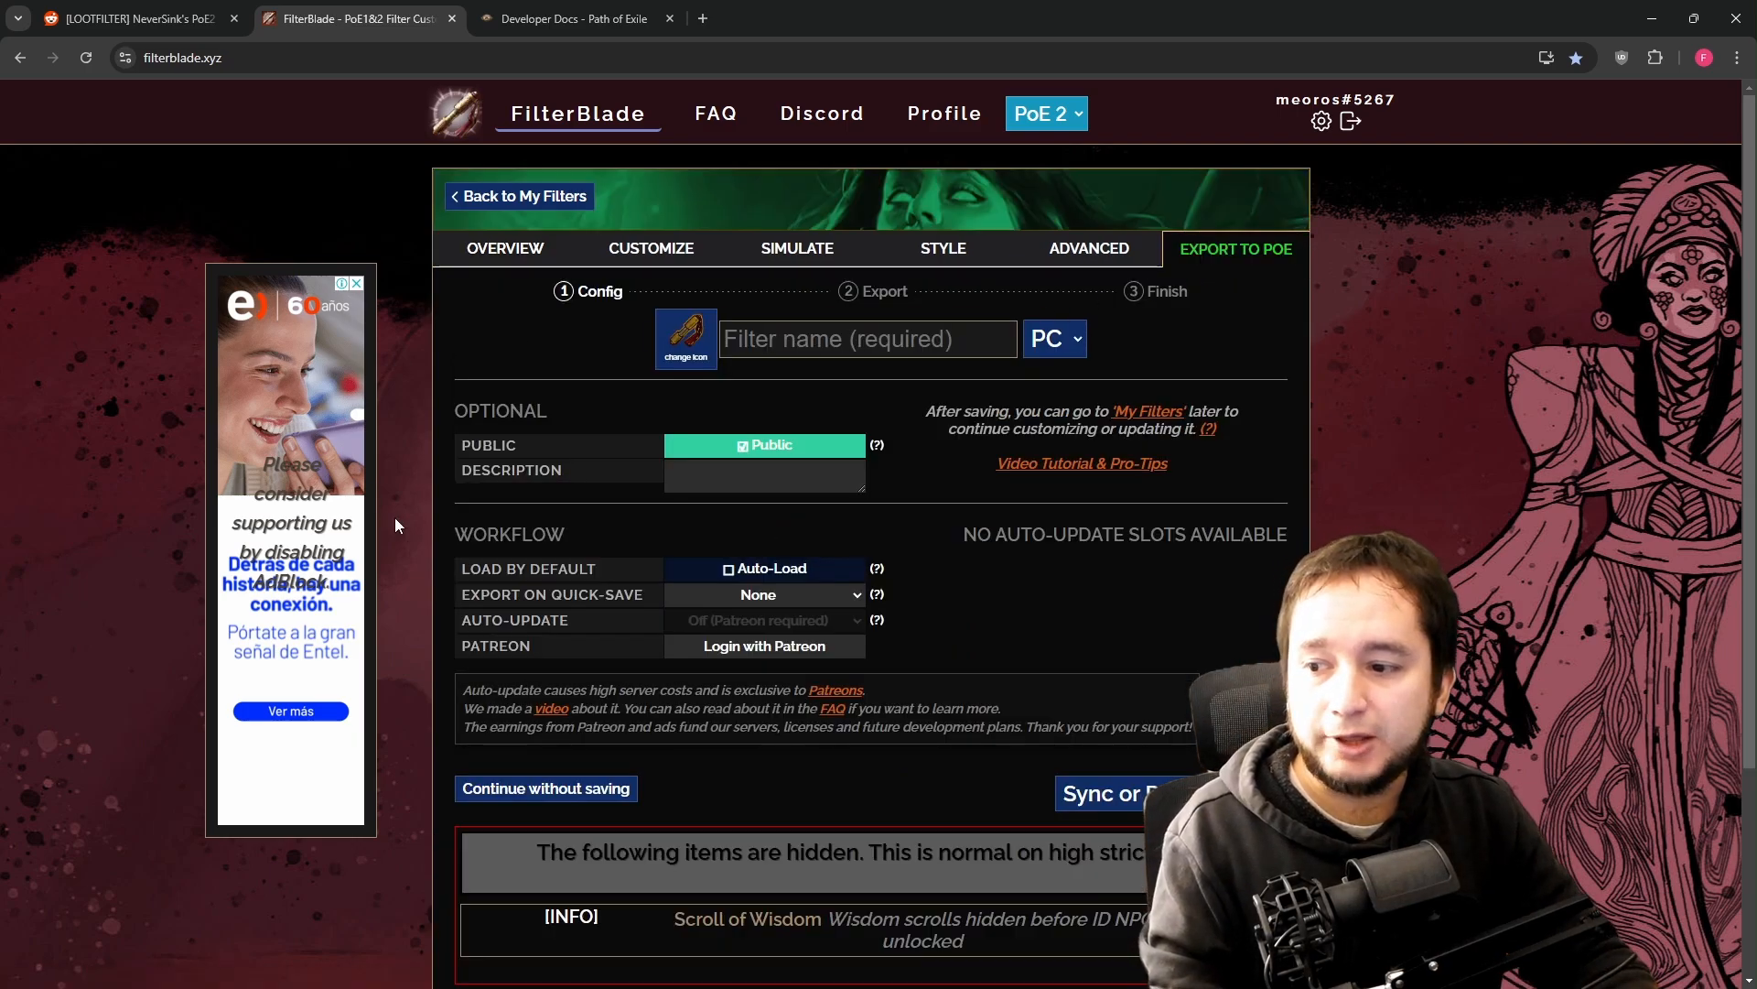
pyautogui.click(801, 341)
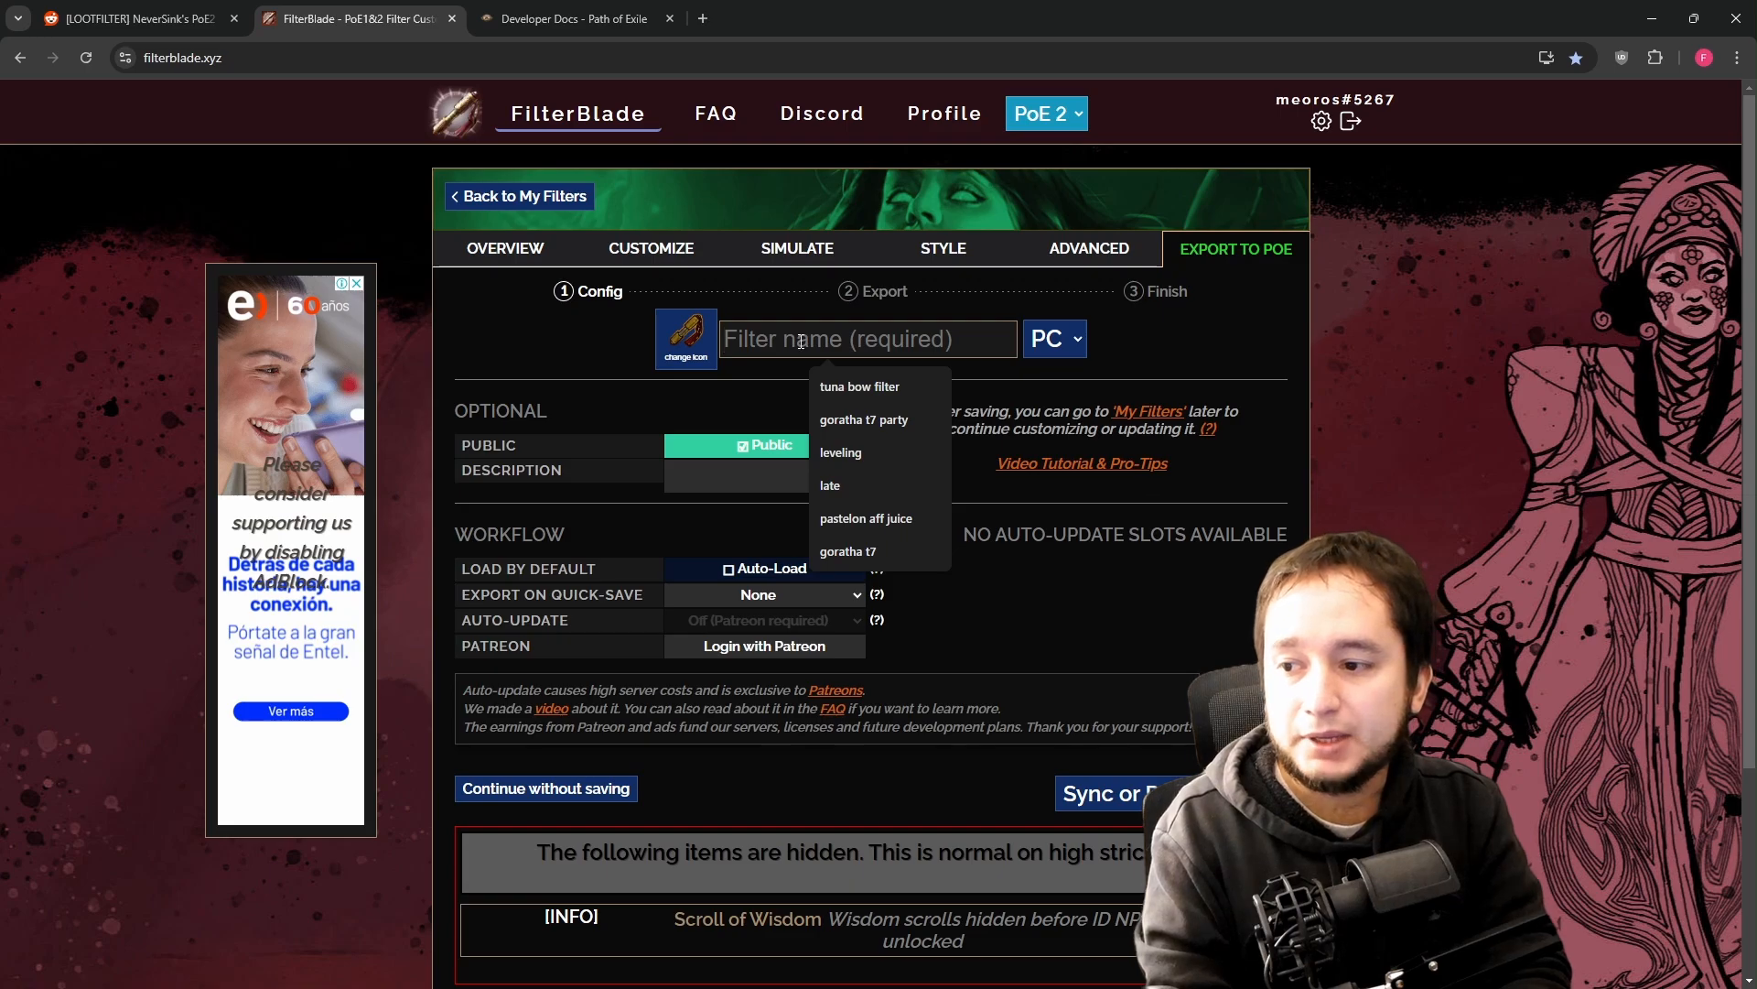
pyautogui.write('S')
pyautogui.press('BackSpace')
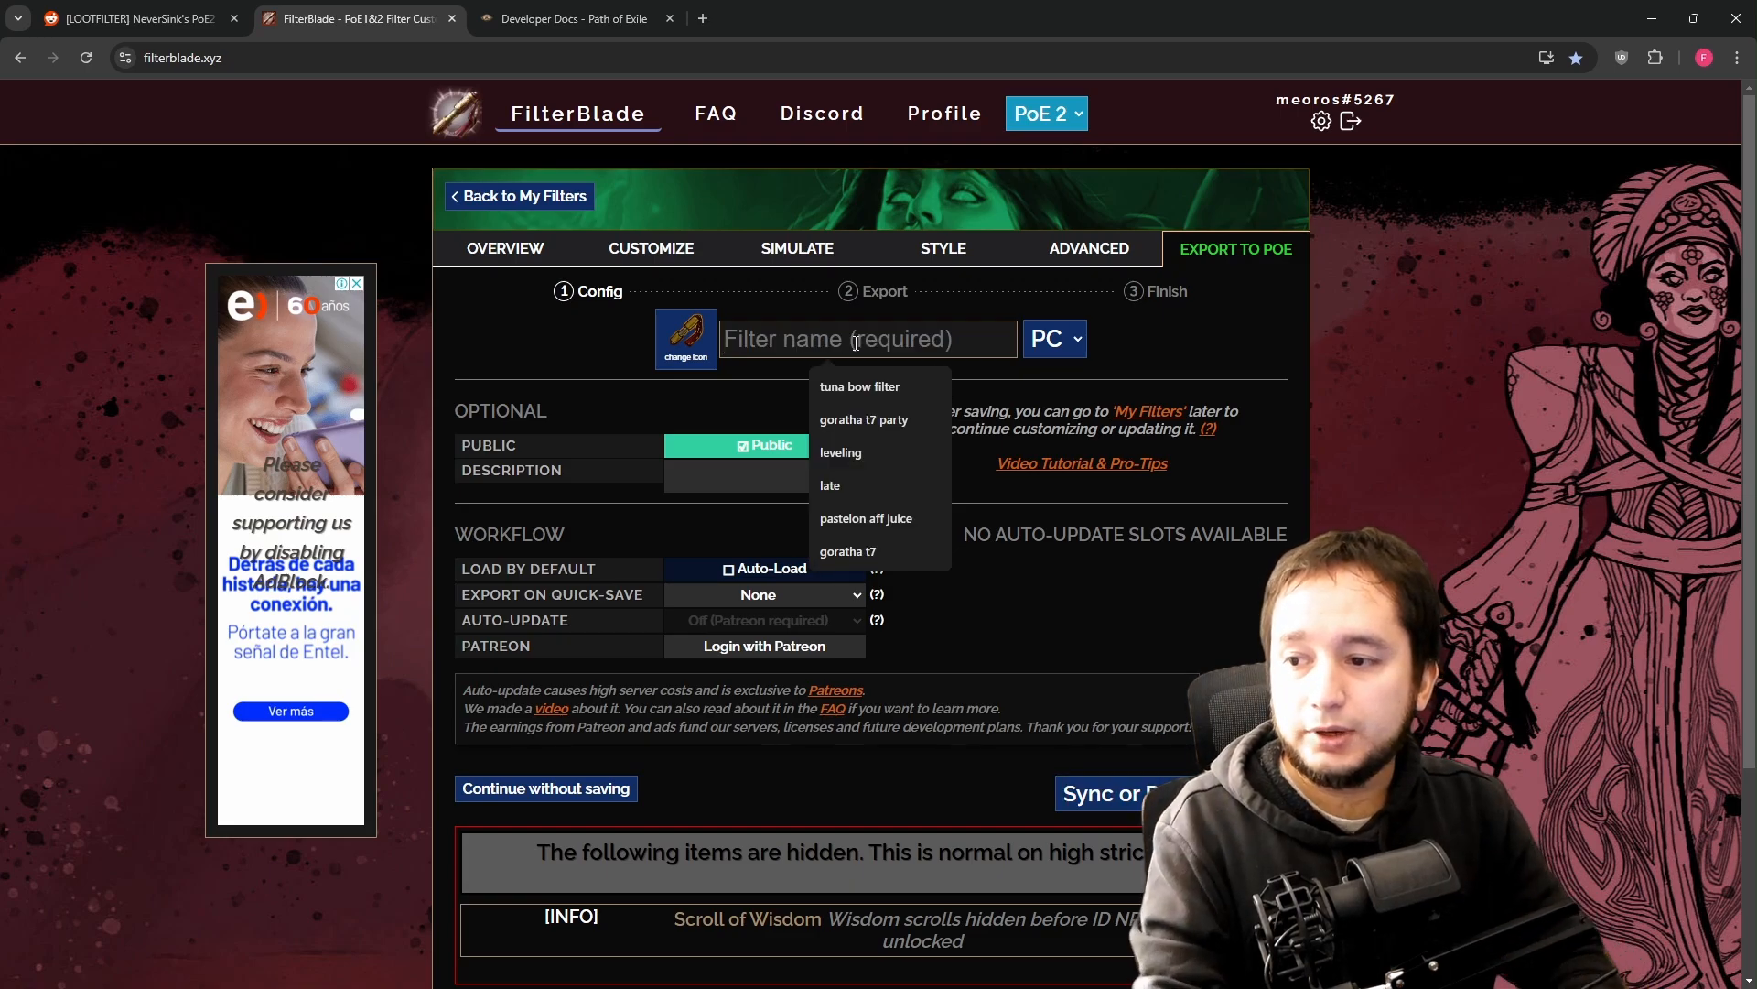
pyautogui.write('Very Strict NS')
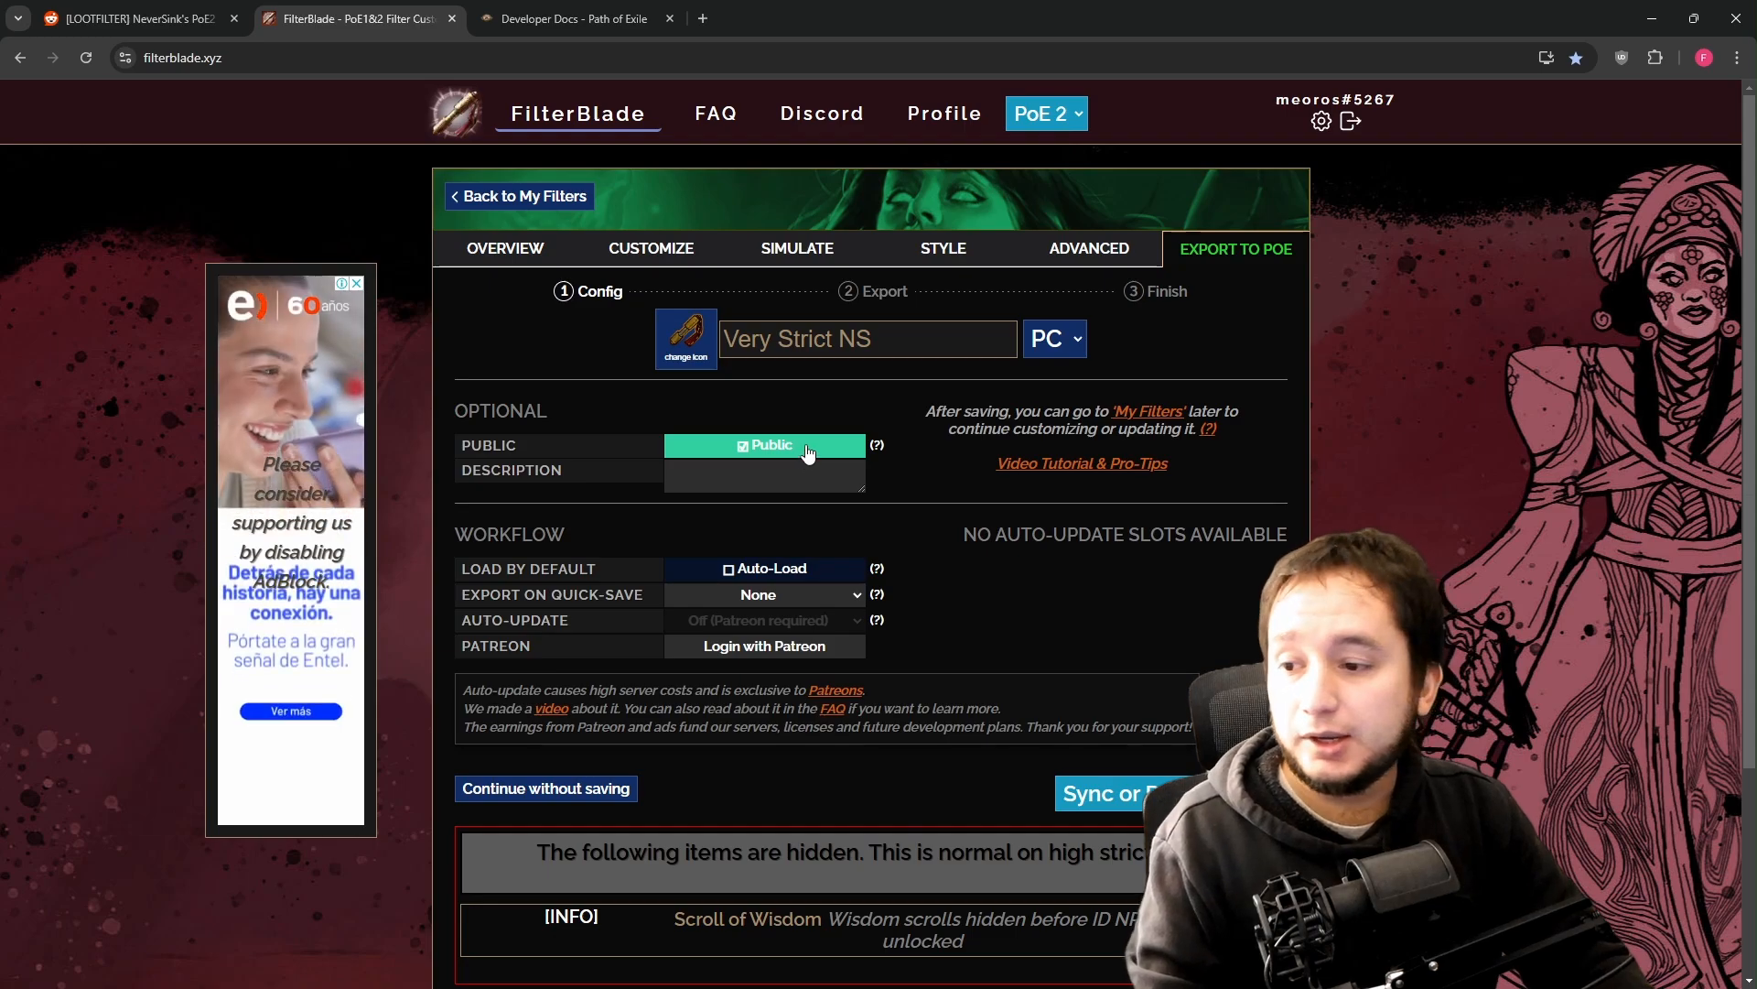
# - Switch the filter's Public option off and back on, and review the Export on Quick-Save choices
pyautogui.click(747, 448)
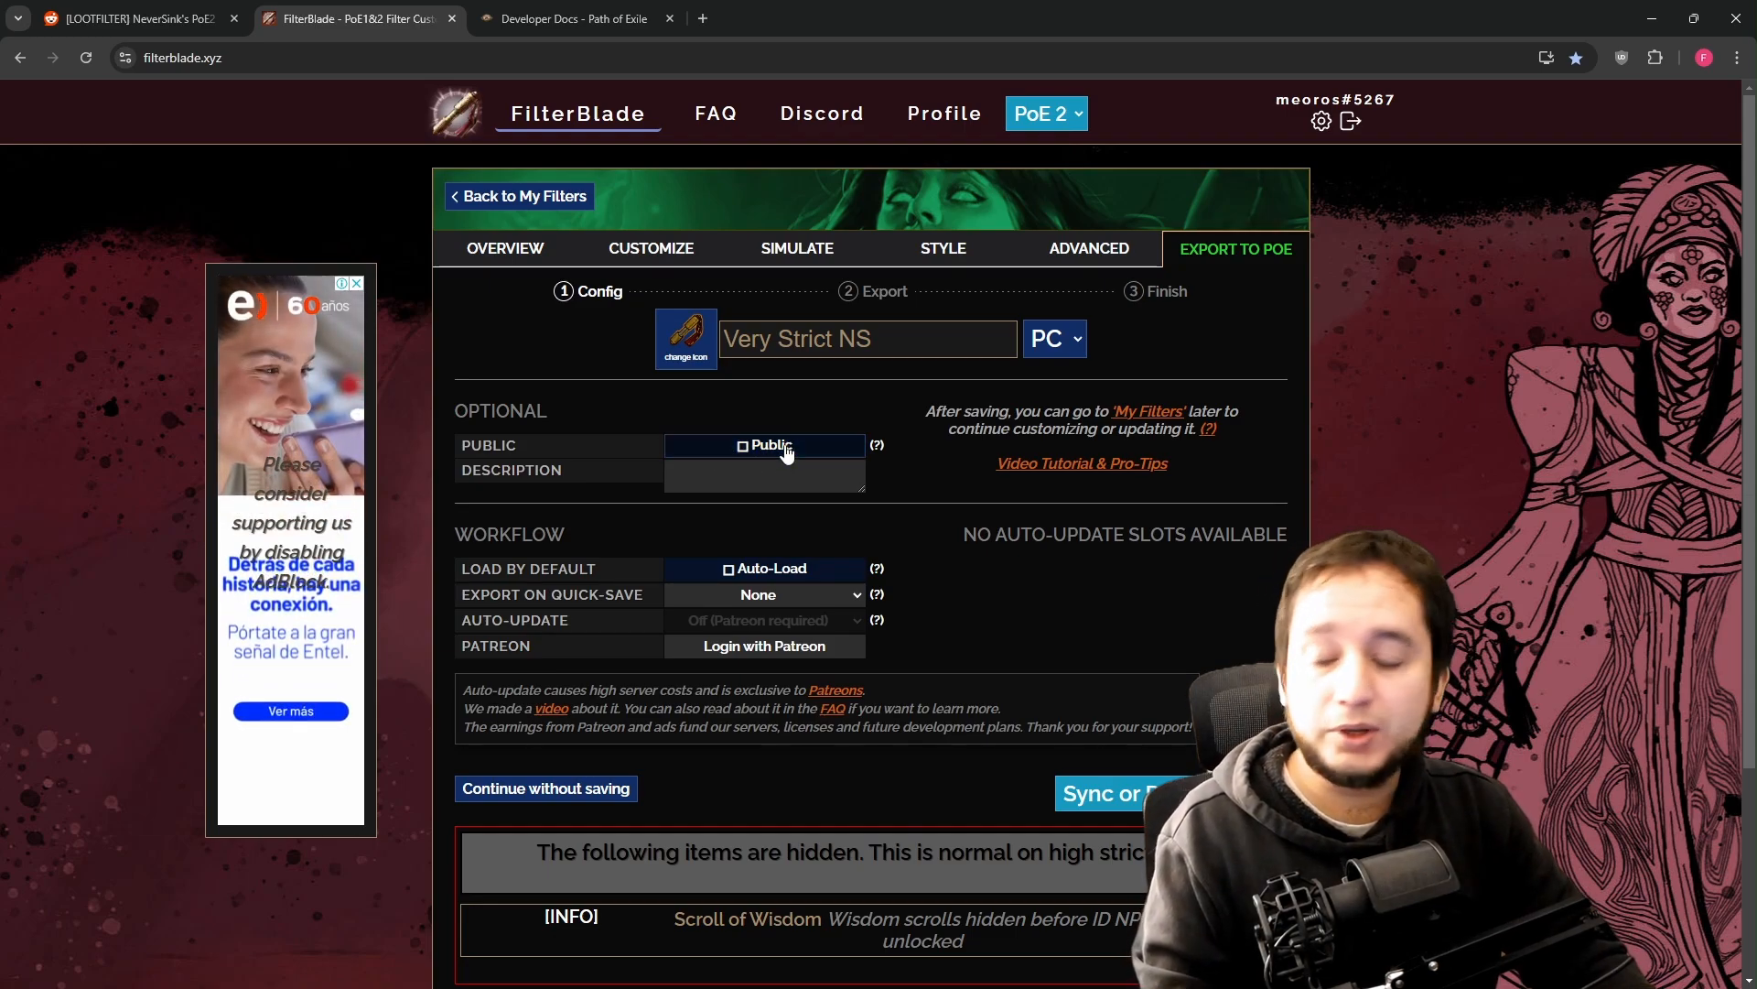
pyautogui.click(767, 446)
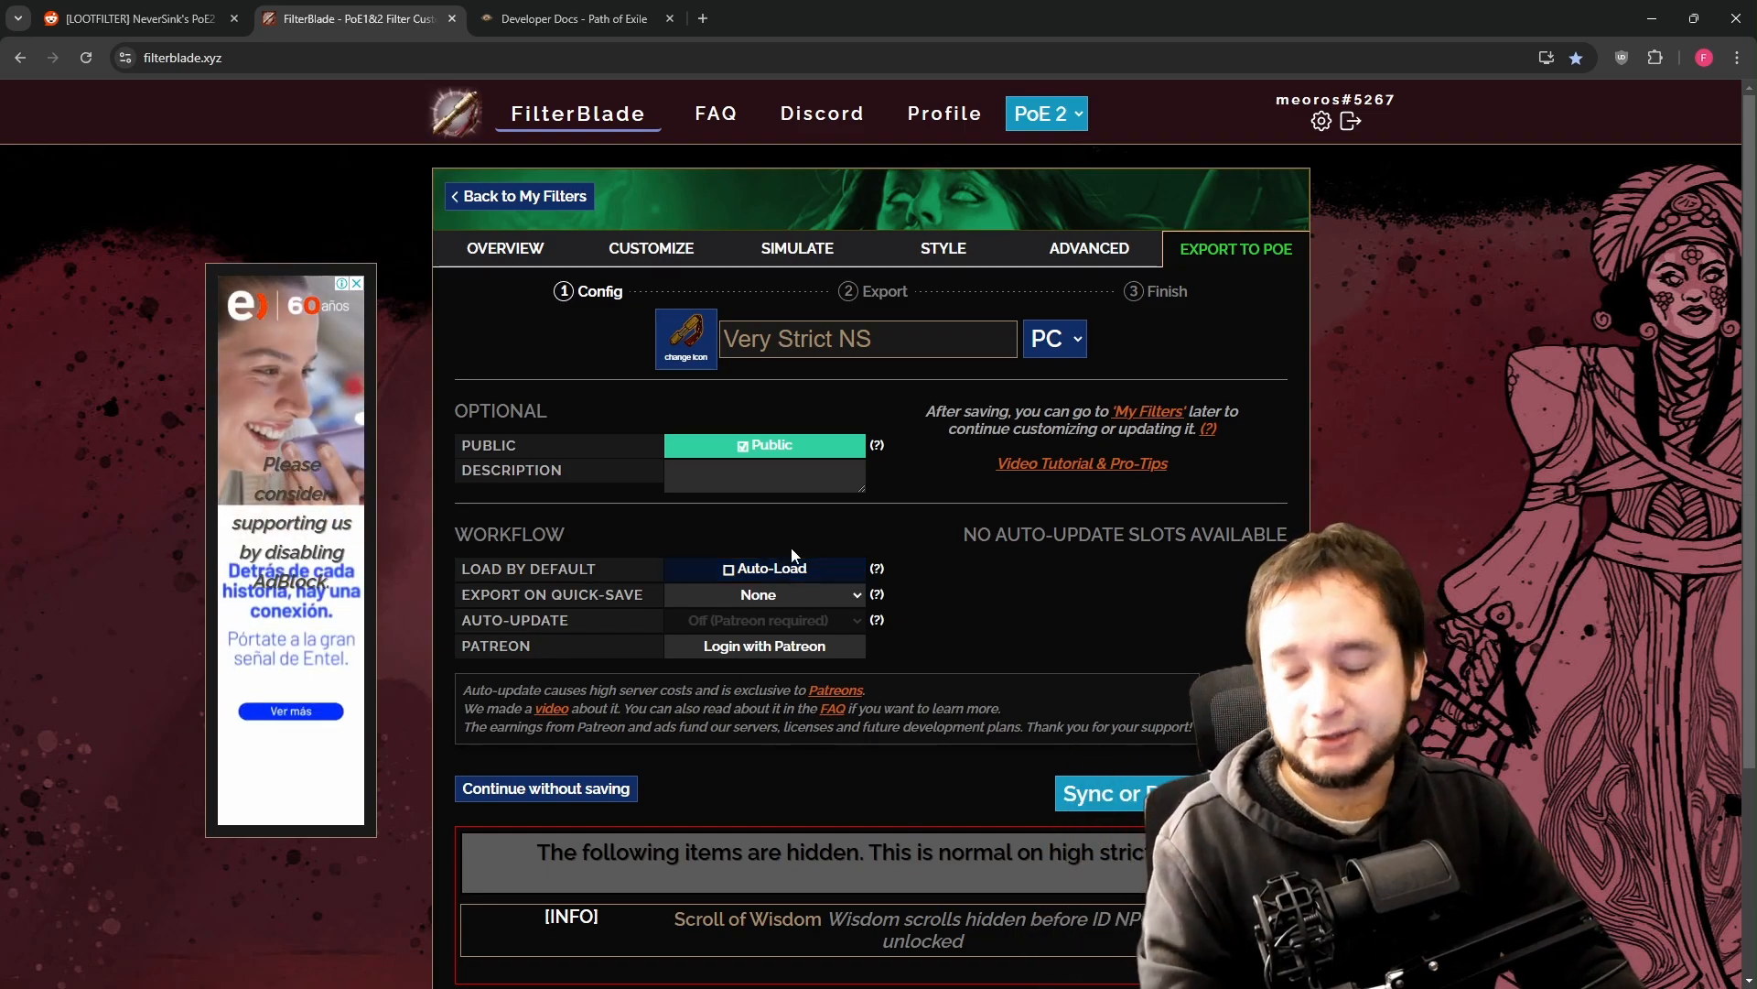
pyautogui.click(757, 604)
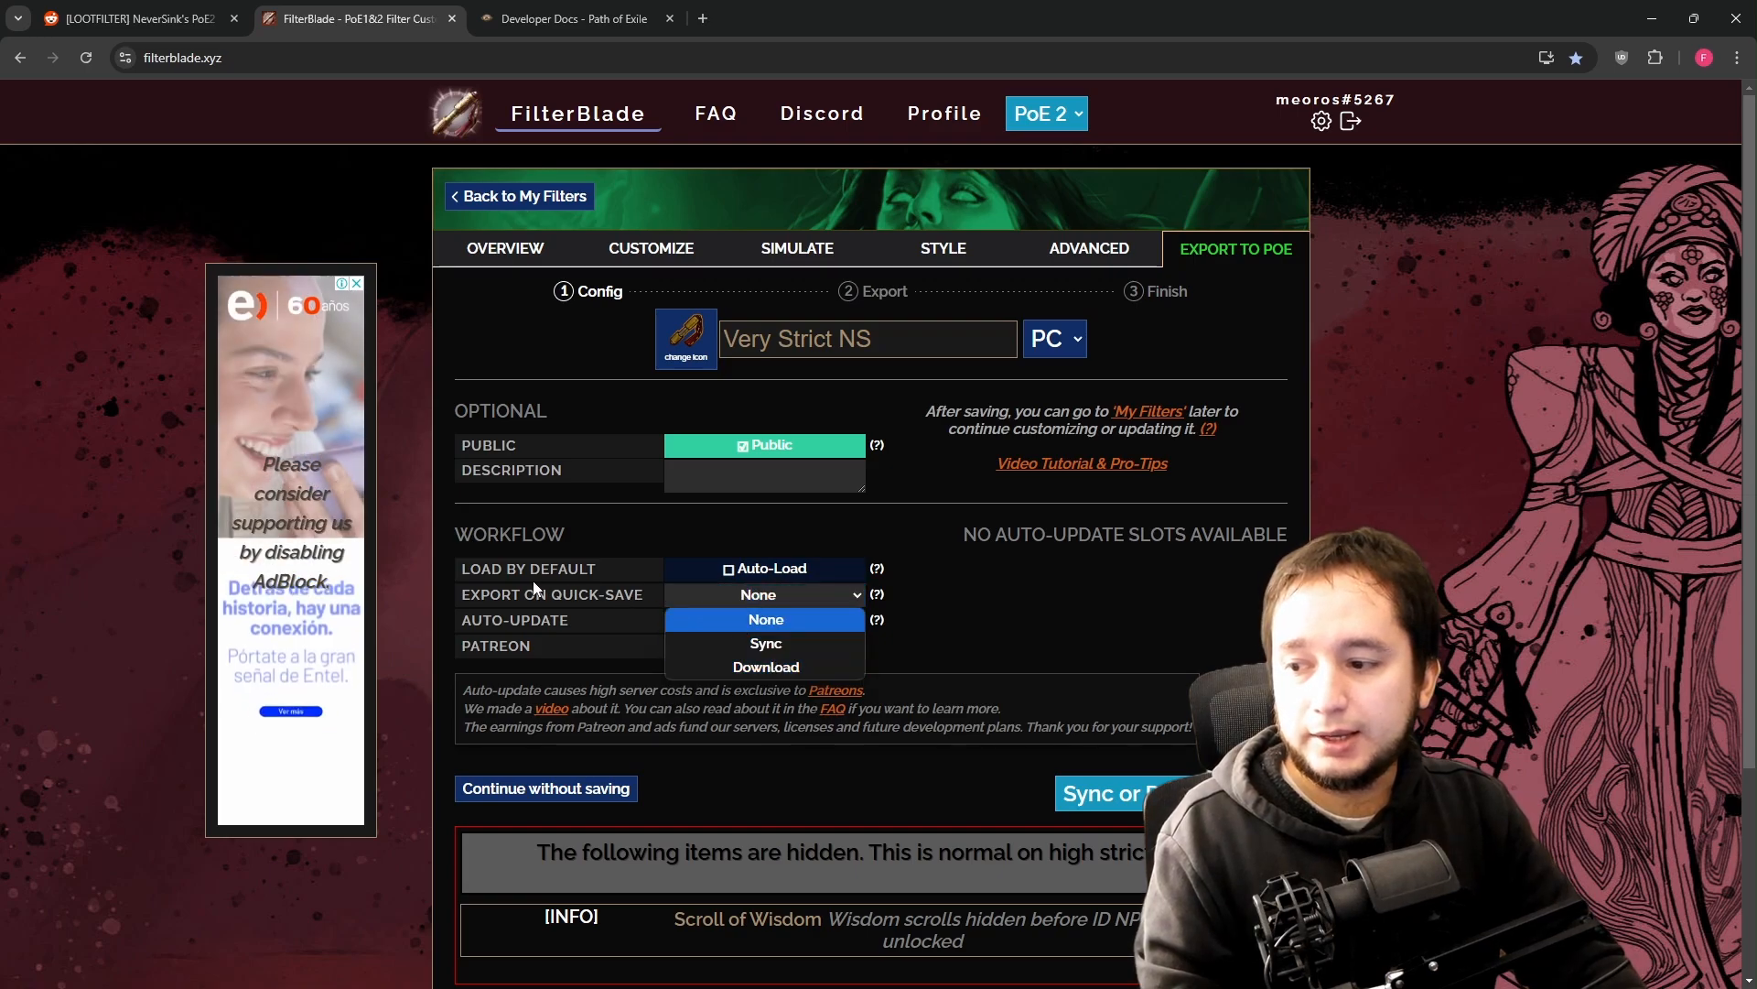
pyautogui.click(758, 602)
pyautogui.moveTo(876, 600)
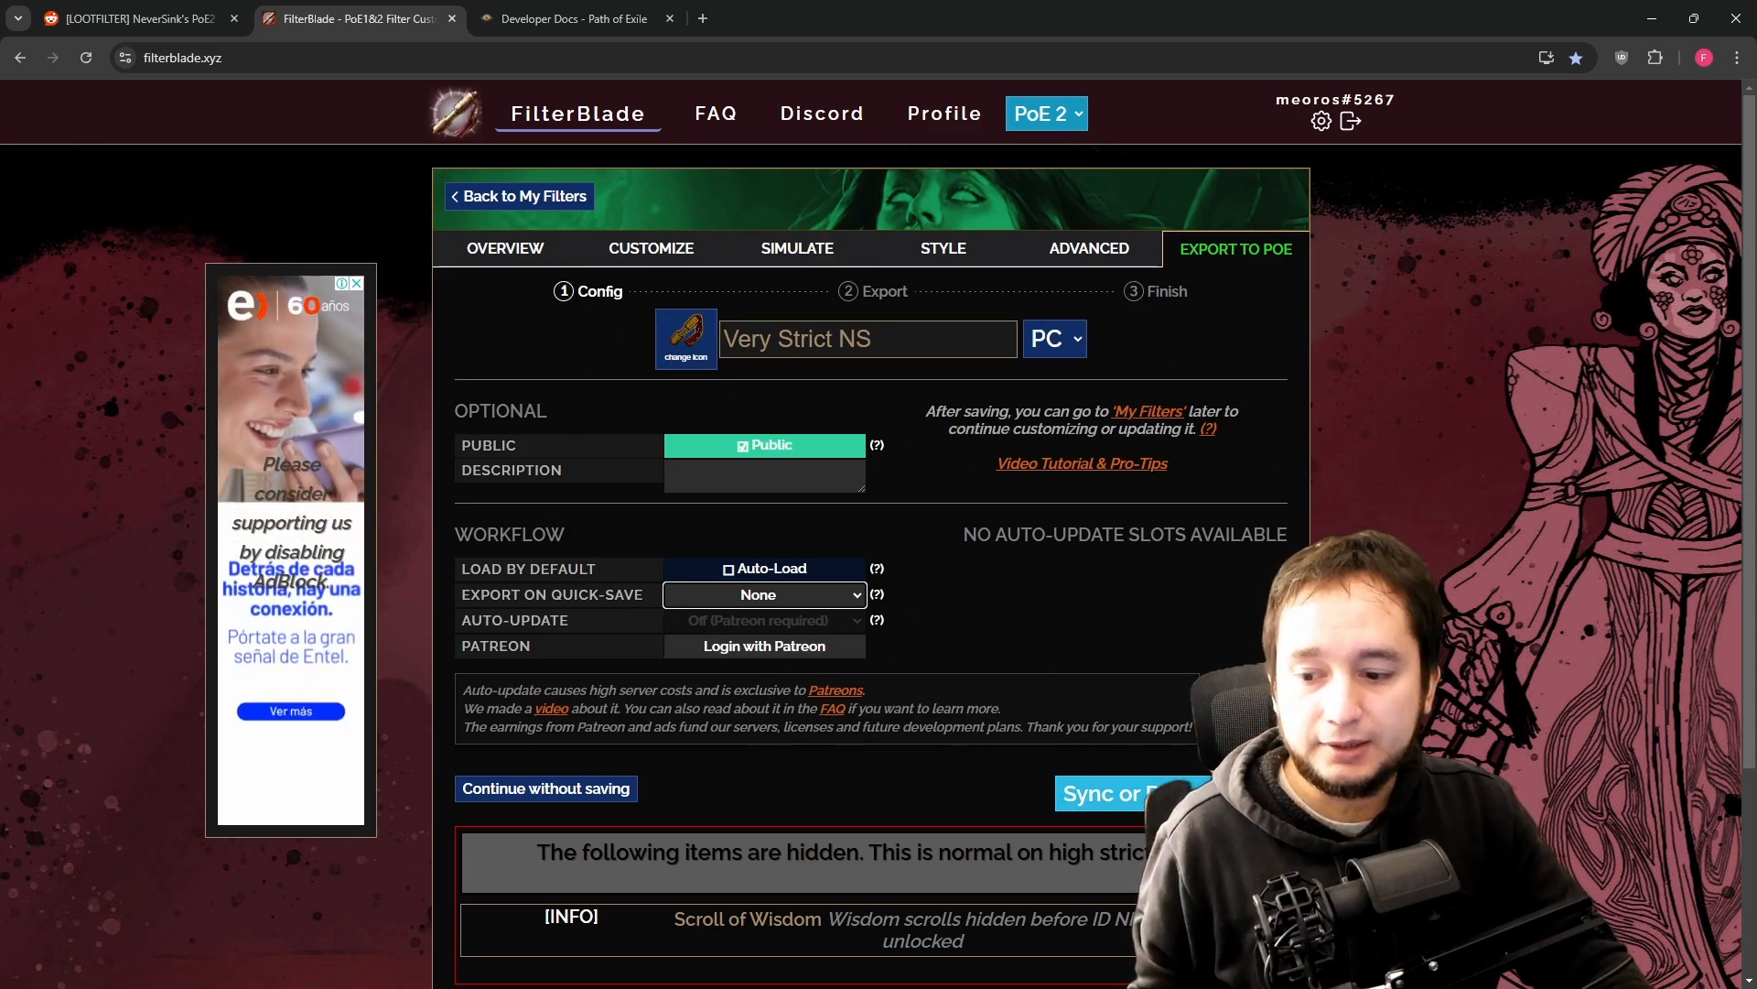
# - Save the filter and sync it directly to the PoE account as a new sync target
pyautogui.click(1103, 793)
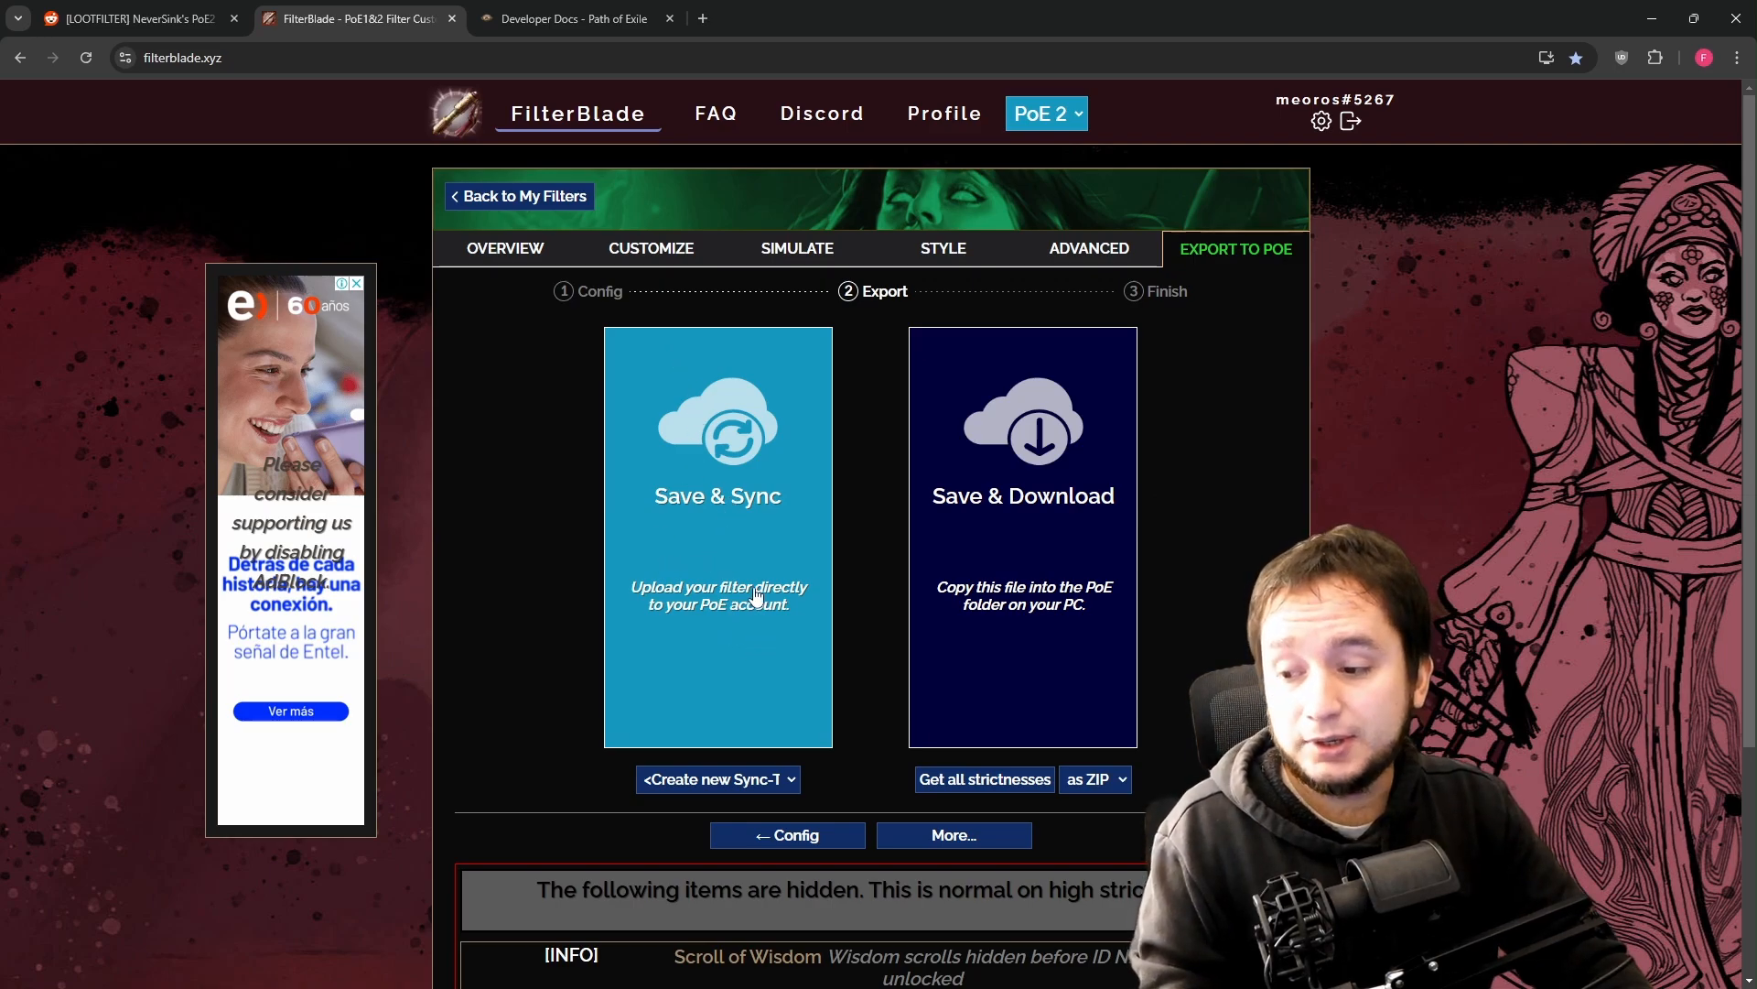
pyautogui.click(731, 472)
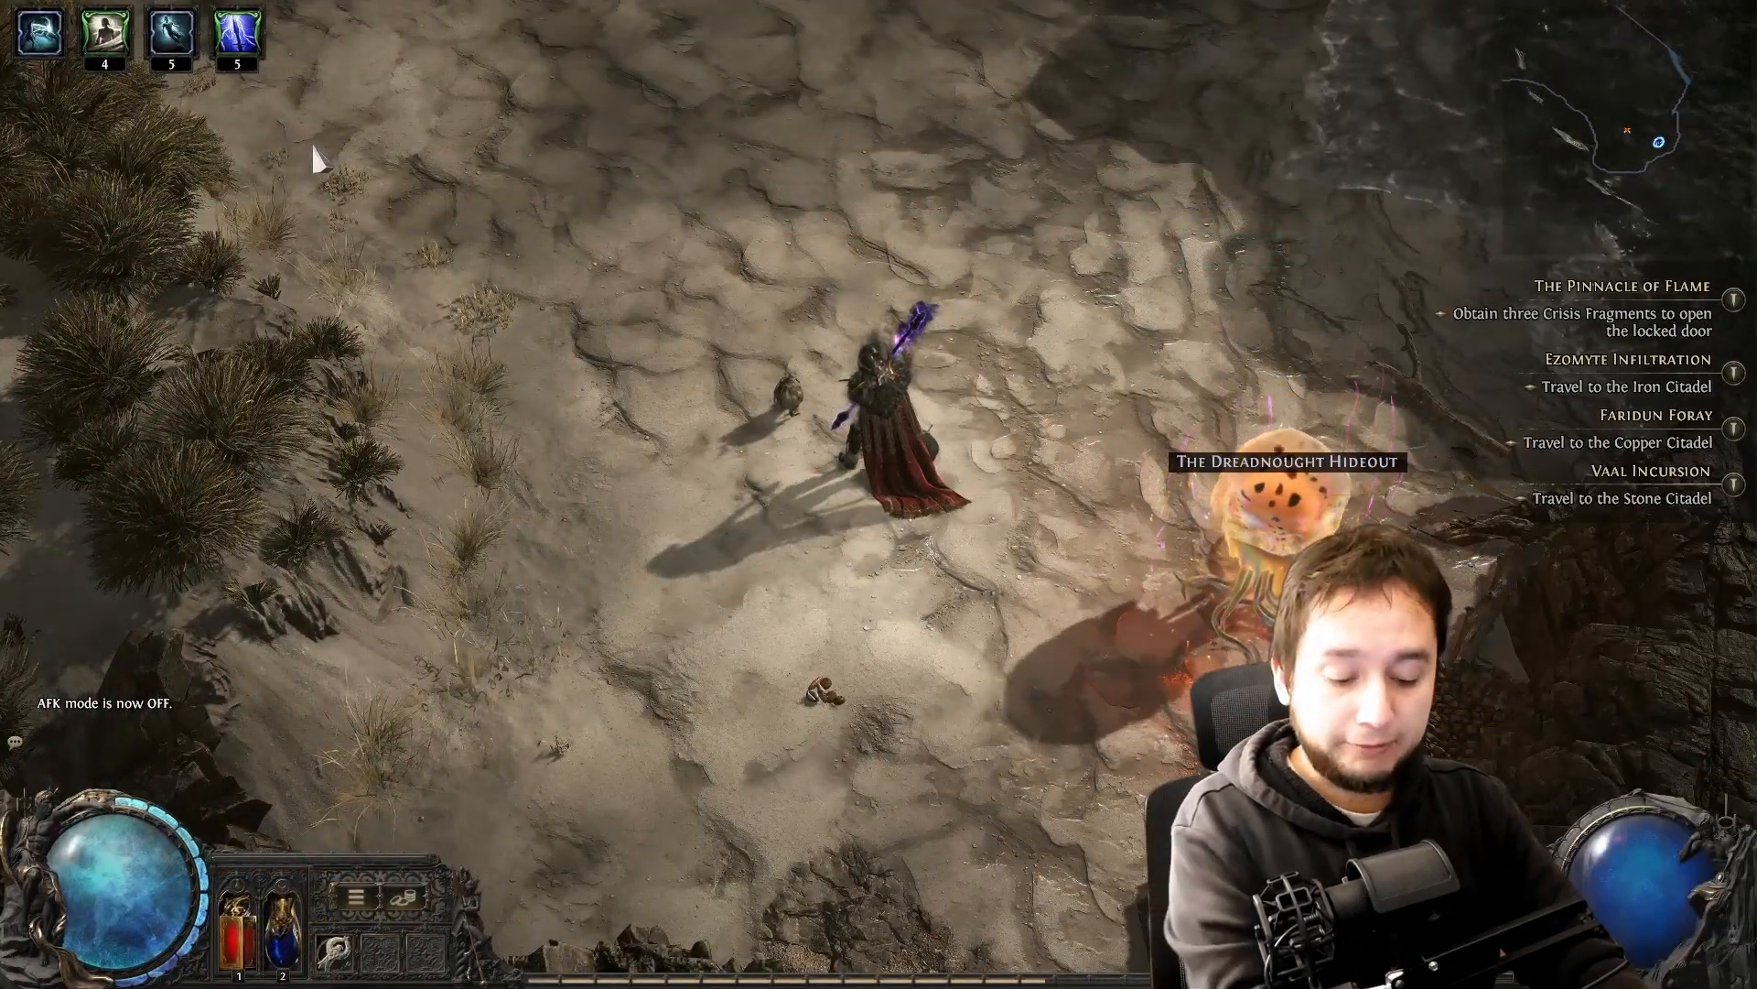
# - Switch to Path of Exile 2 and choose Very Strict NS as the item filter in the game options
pyautogui.press('o')
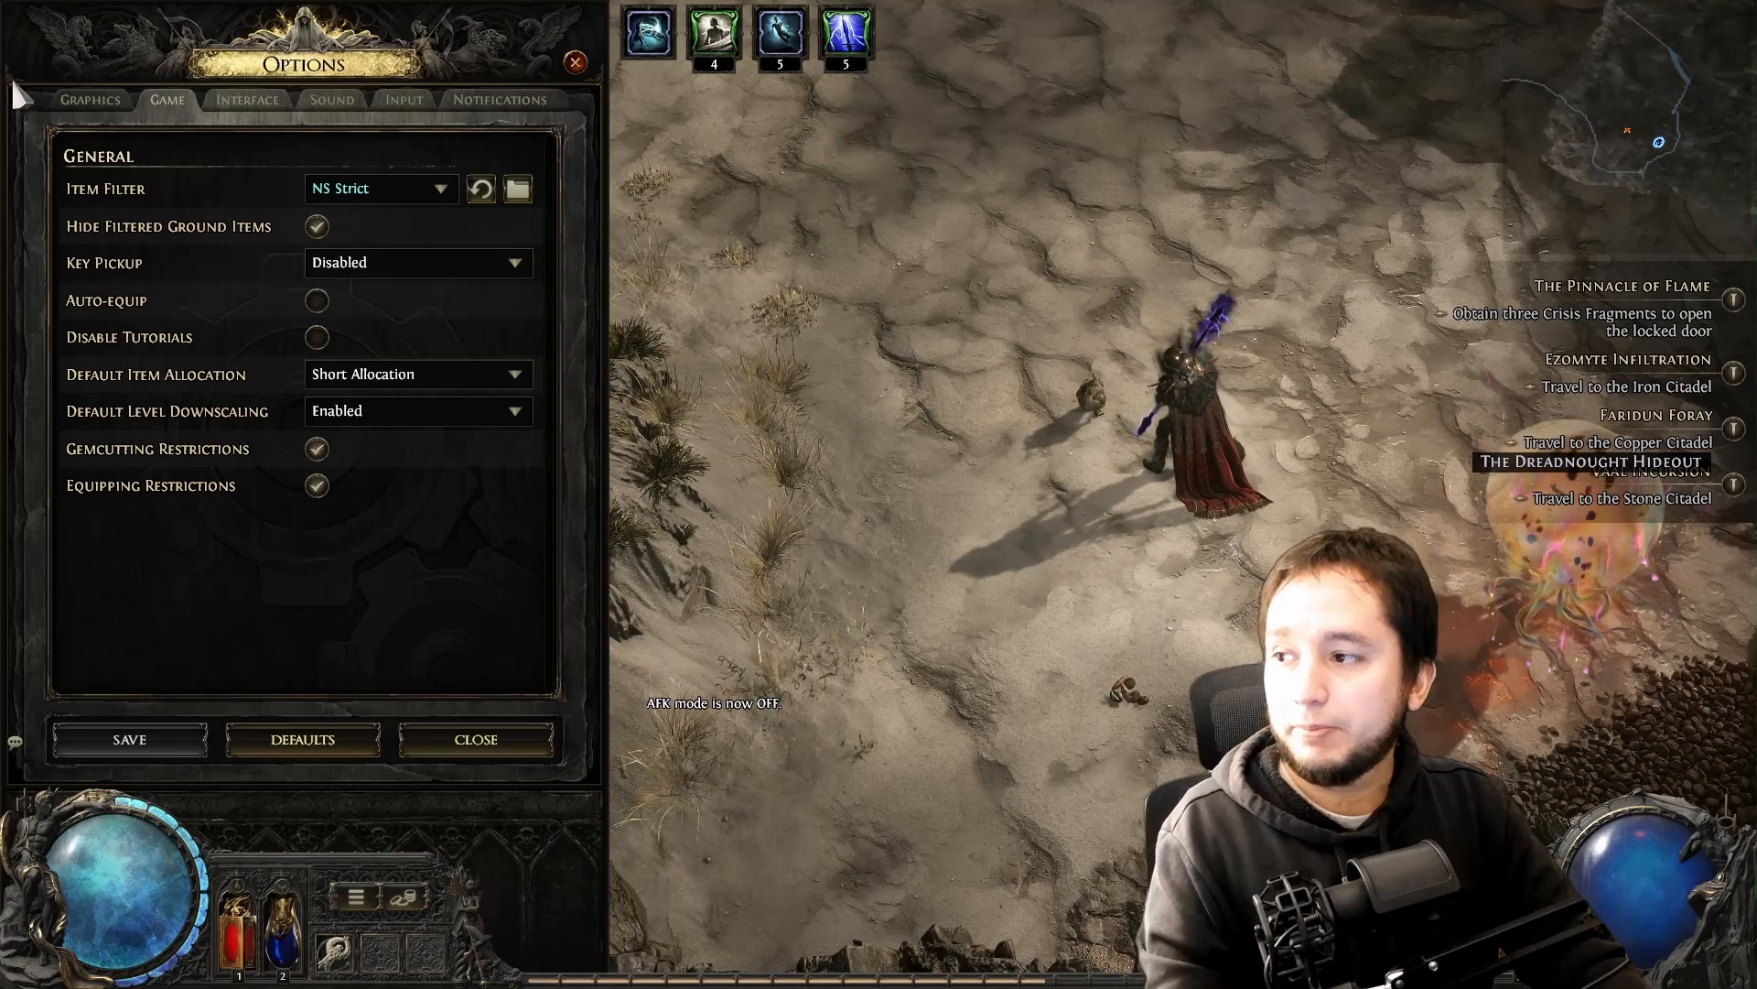
pyautogui.click(85, 101)
pyautogui.click(164, 104)
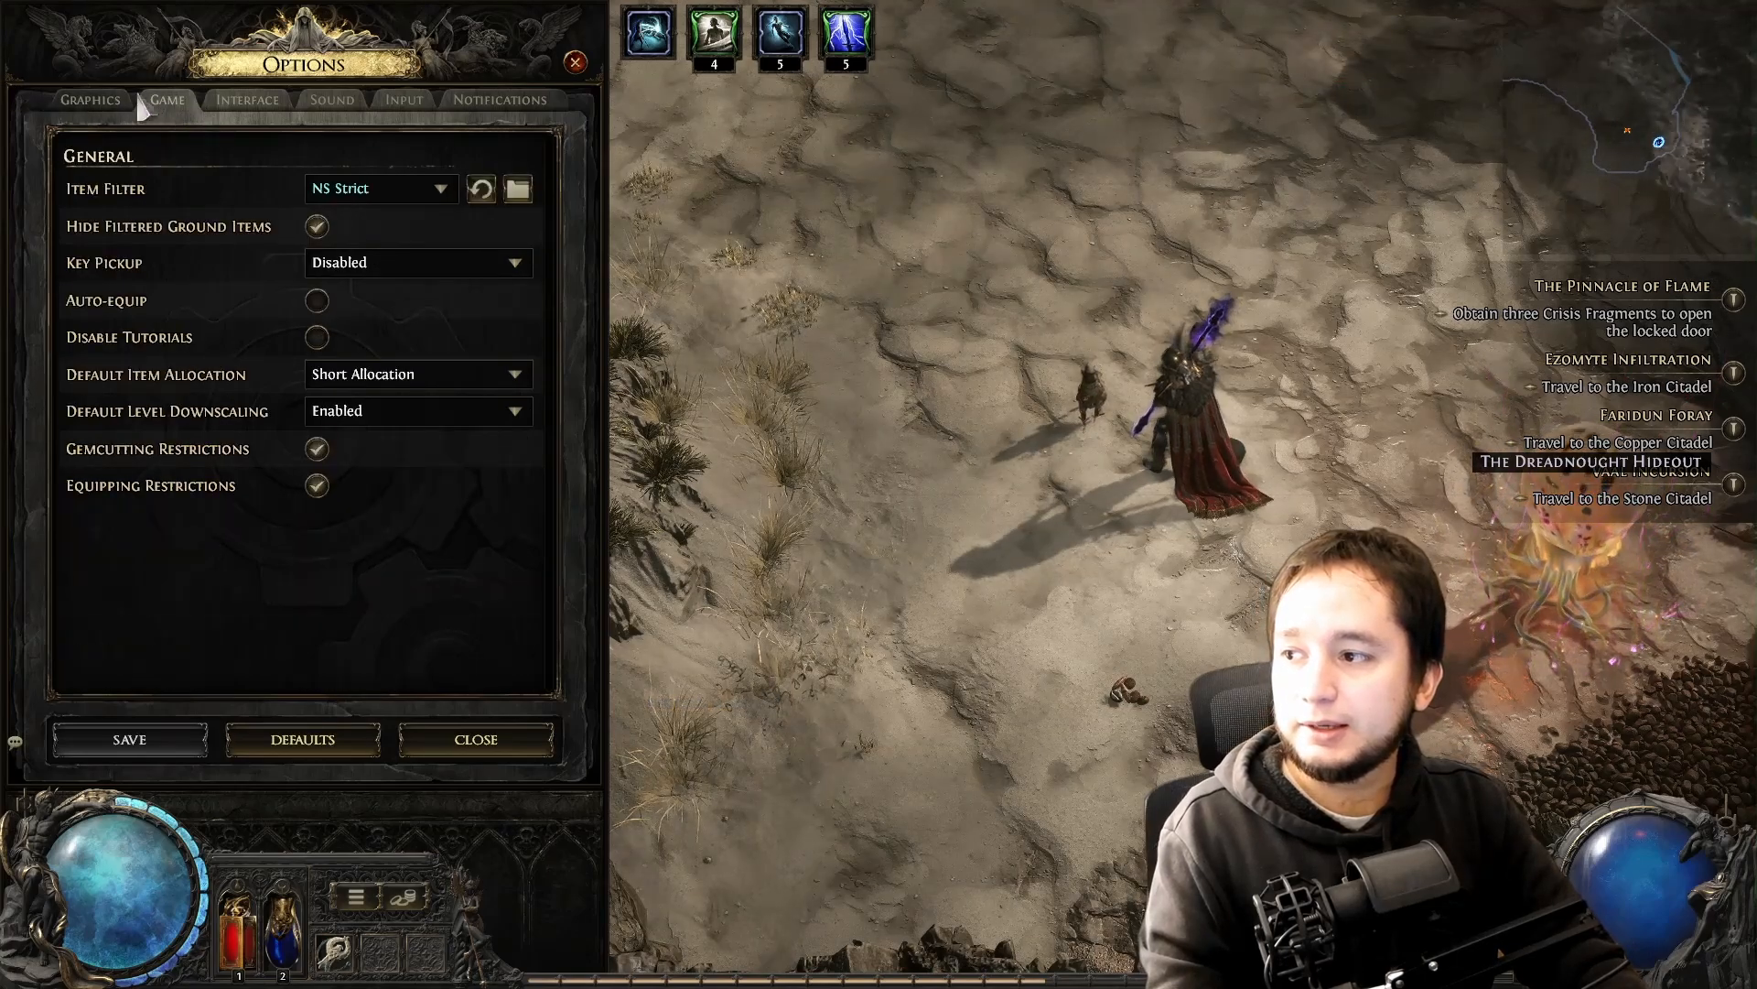
pyautogui.click(437, 189)
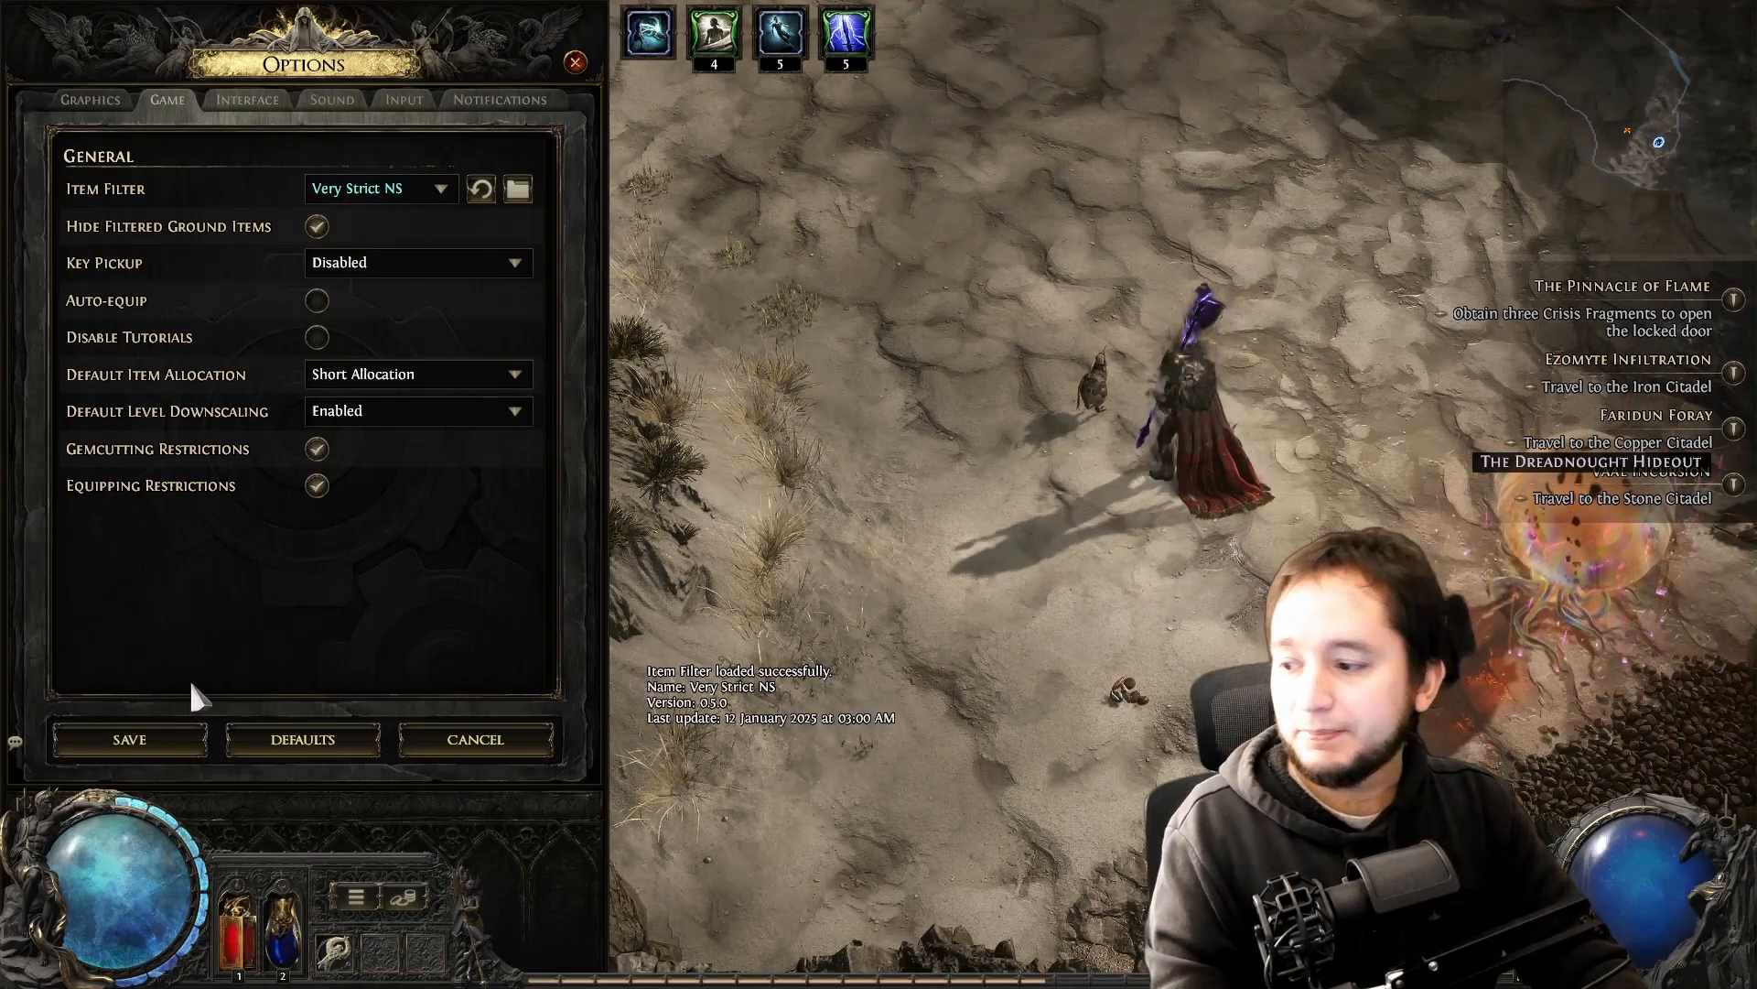
# - Save the game options and reload the Very Strict NS item filter
pyautogui.click(412, 738)
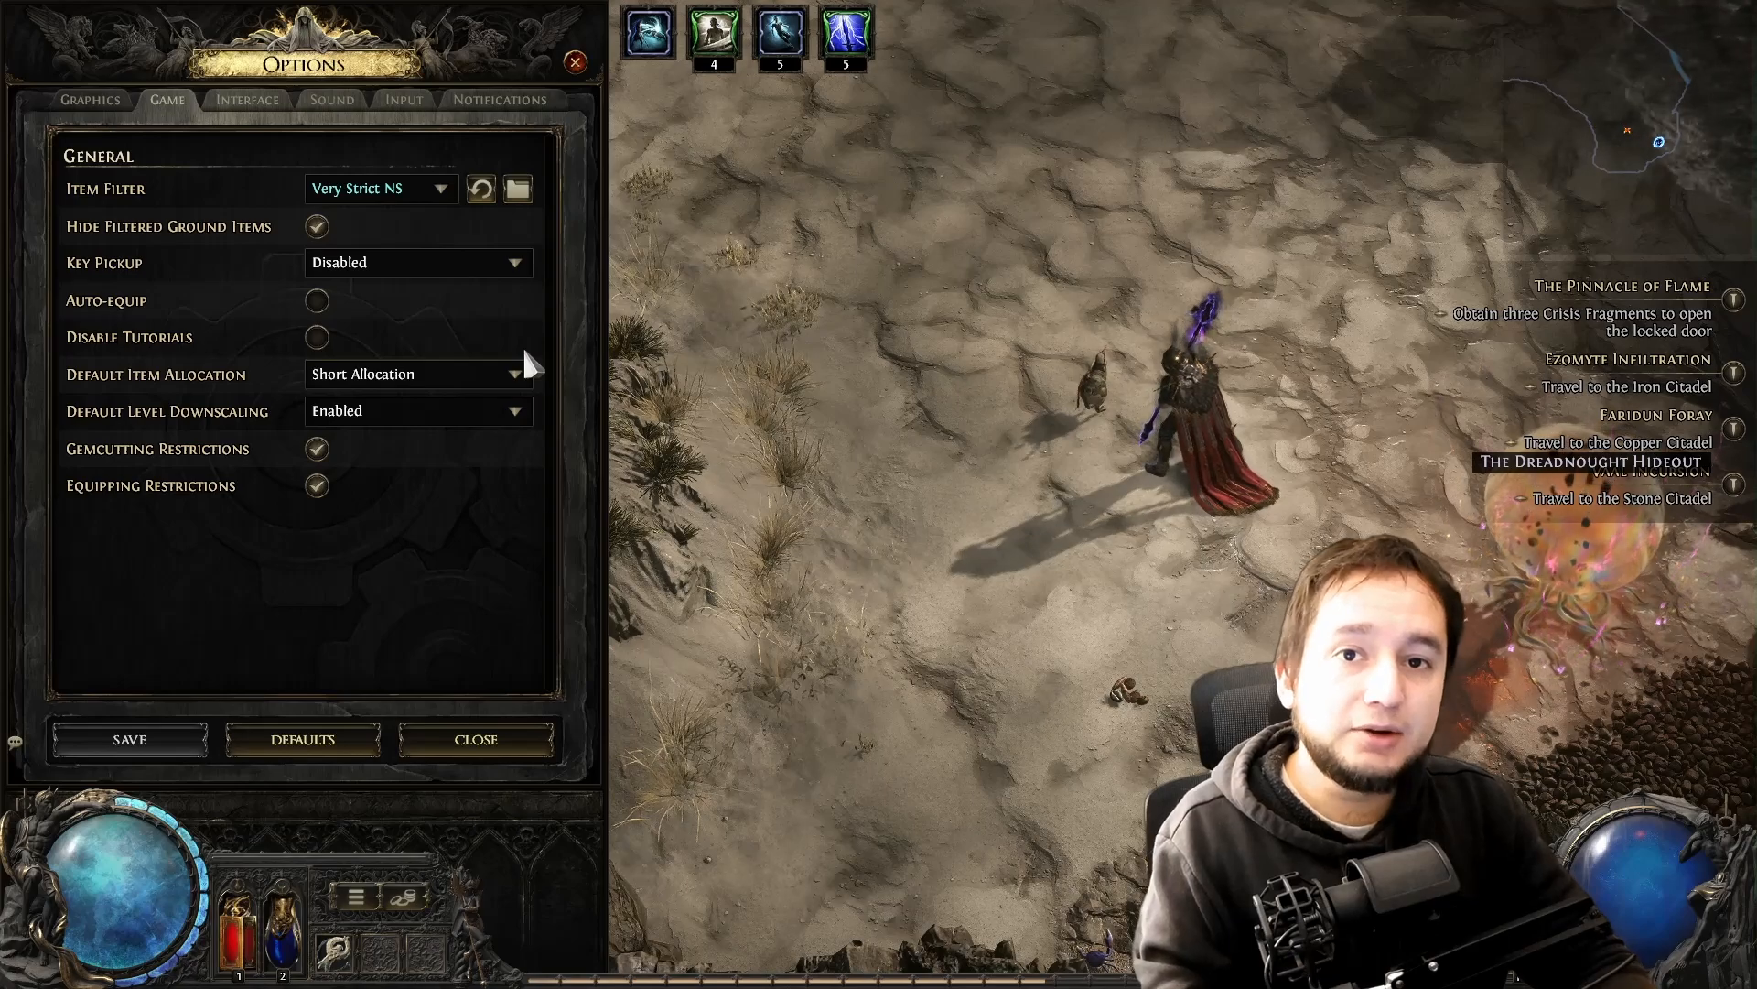
pyautogui.click(478, 198)
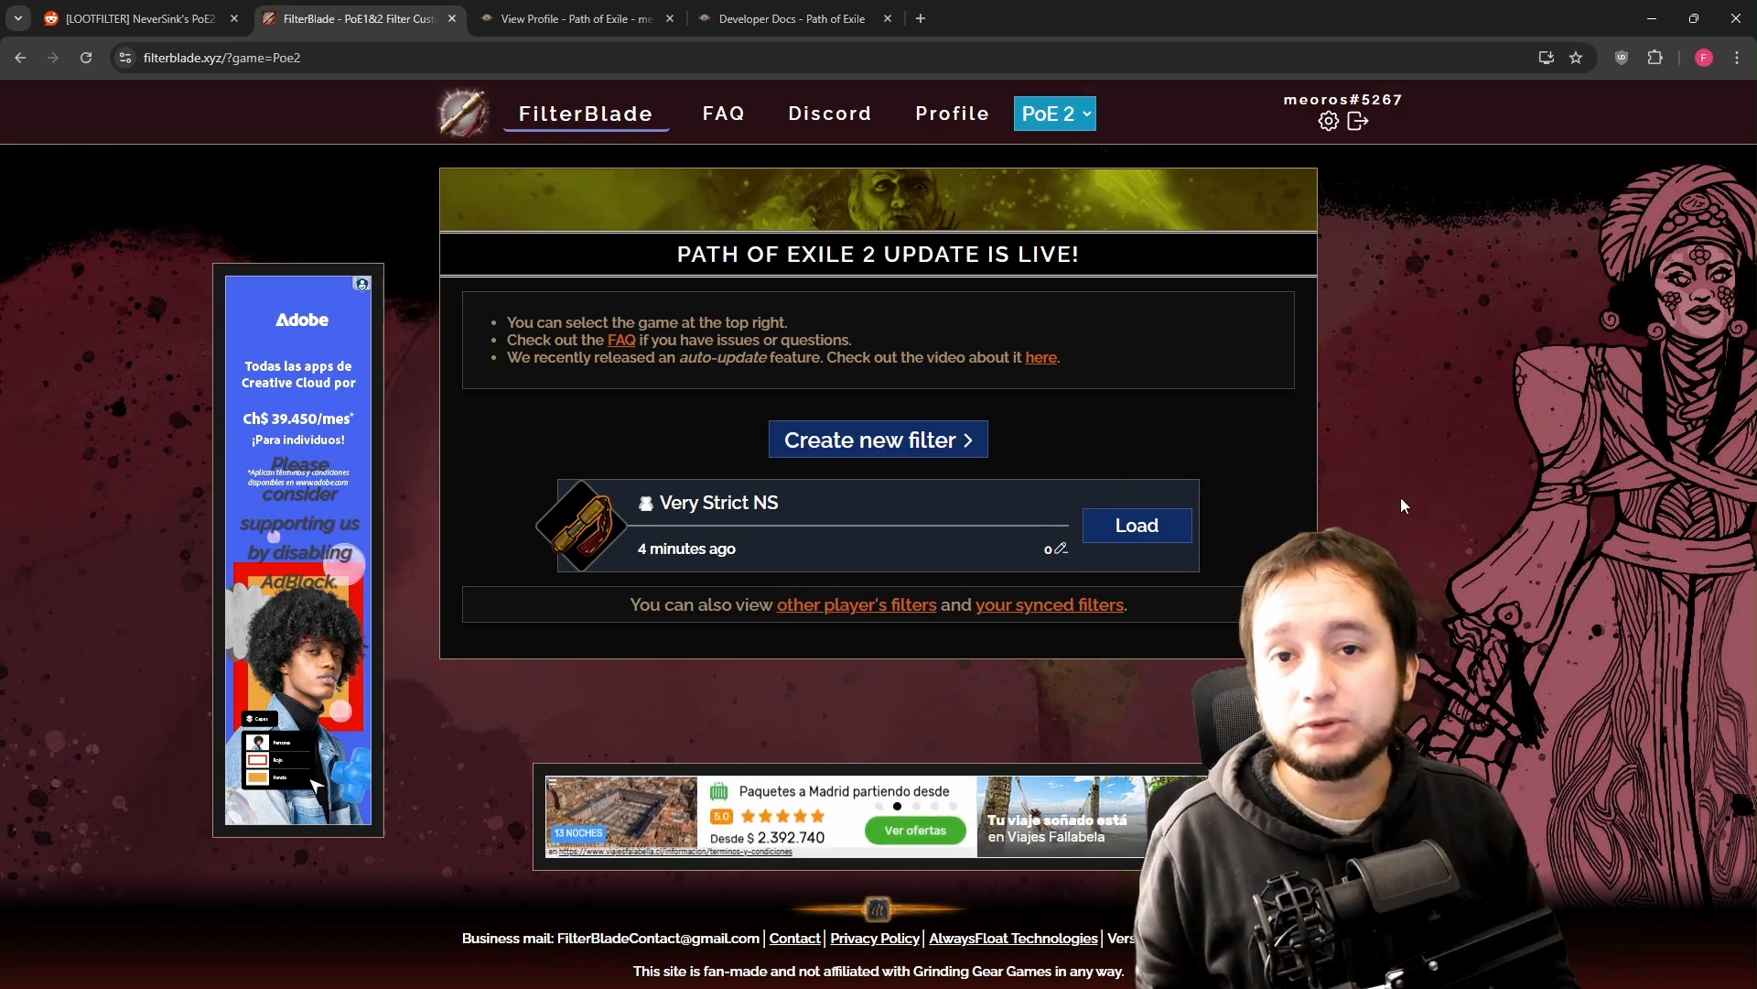
# - Switch to FilterBlade, load the Very Strict NS filter and save and sync it to the PoE account again
pyautogui.click(1131, 529)
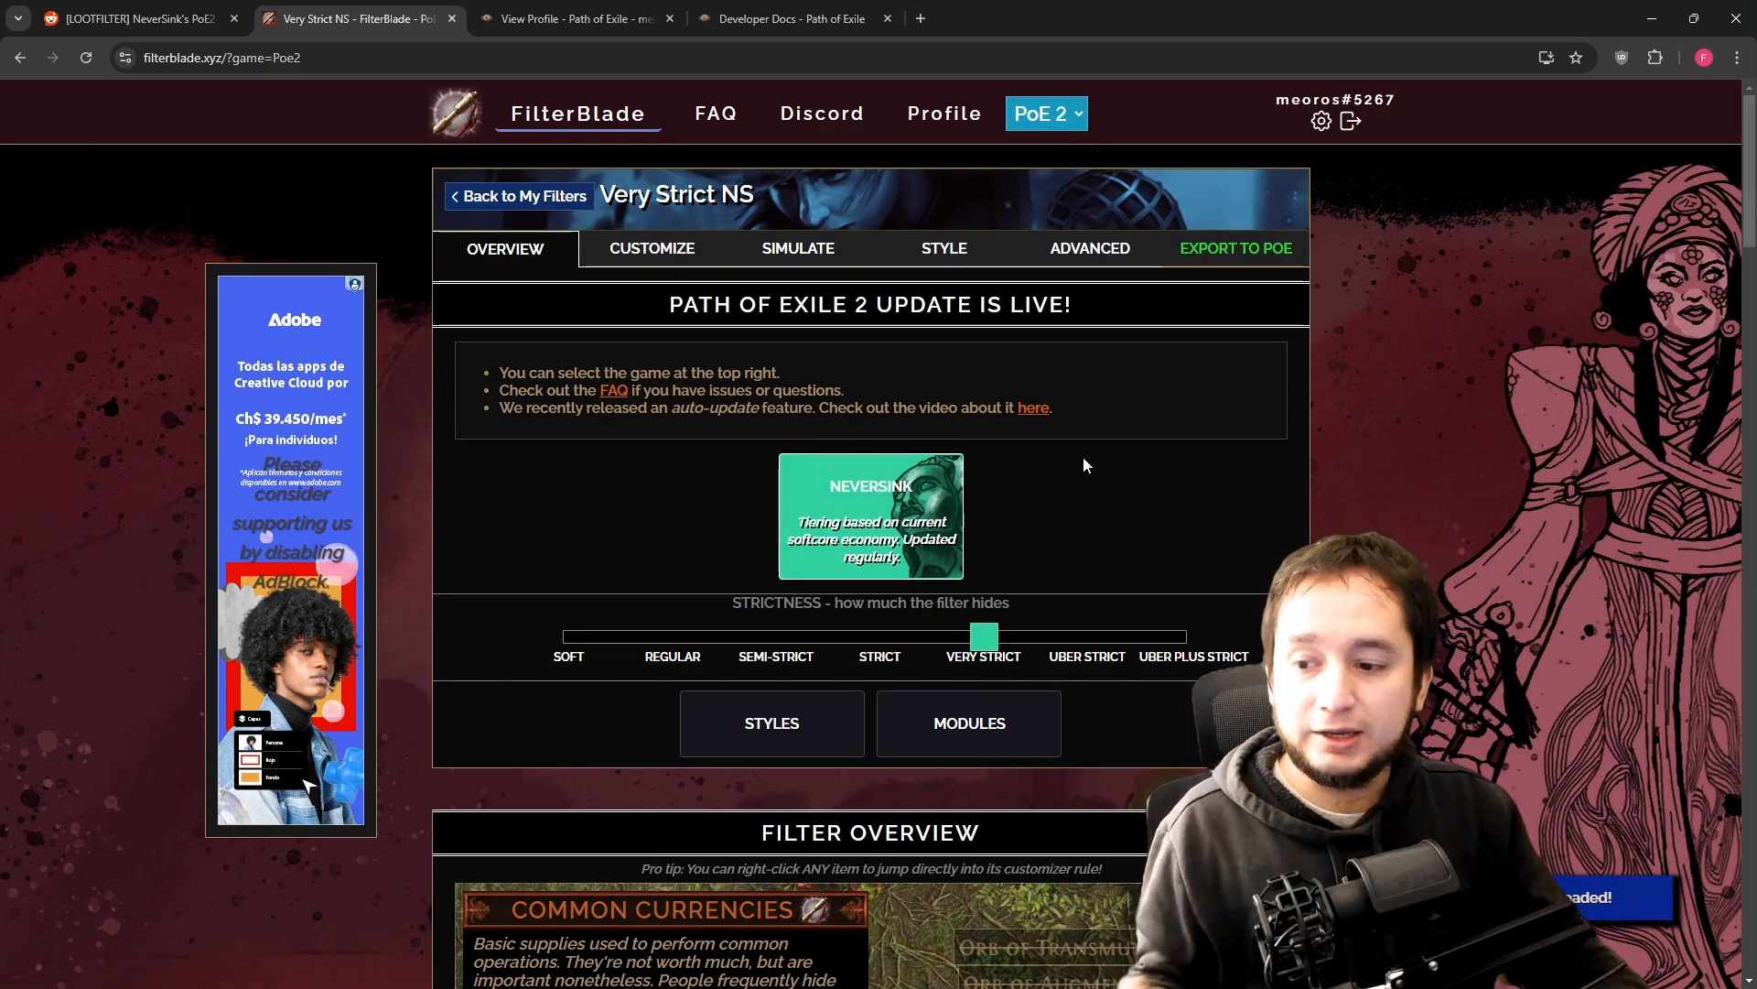
pyautogui.moveTo(638, 639)
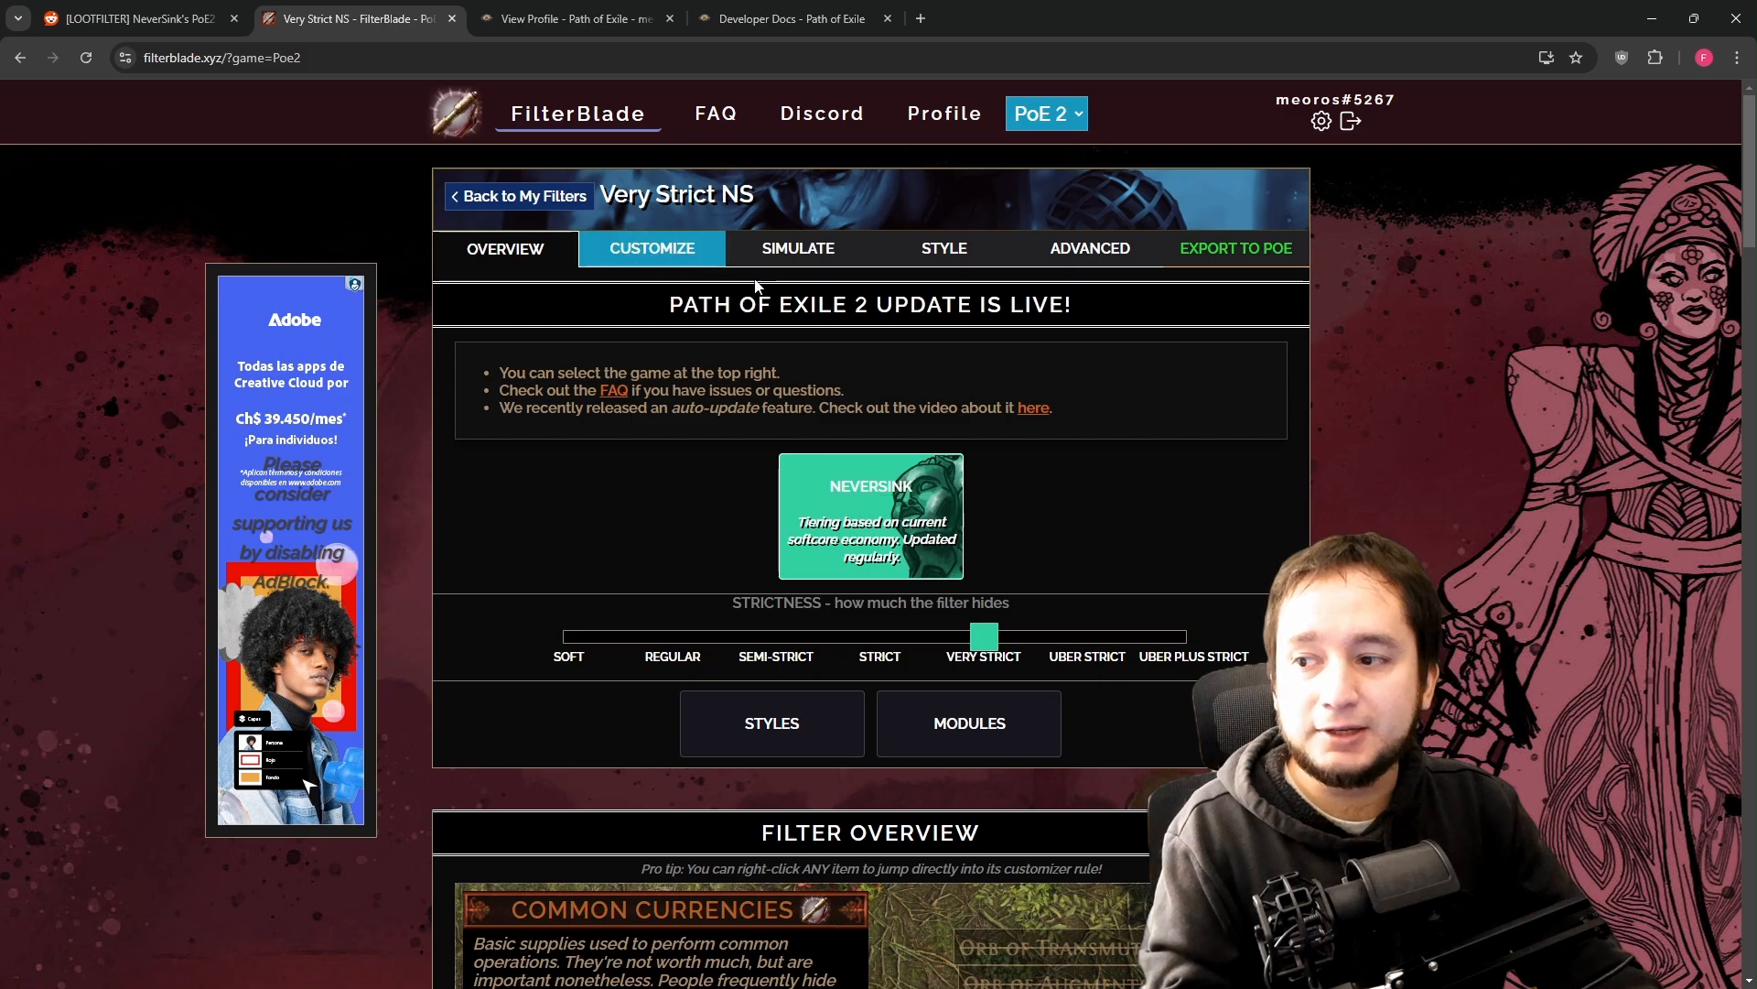
pyautogui.click(1243, 254)
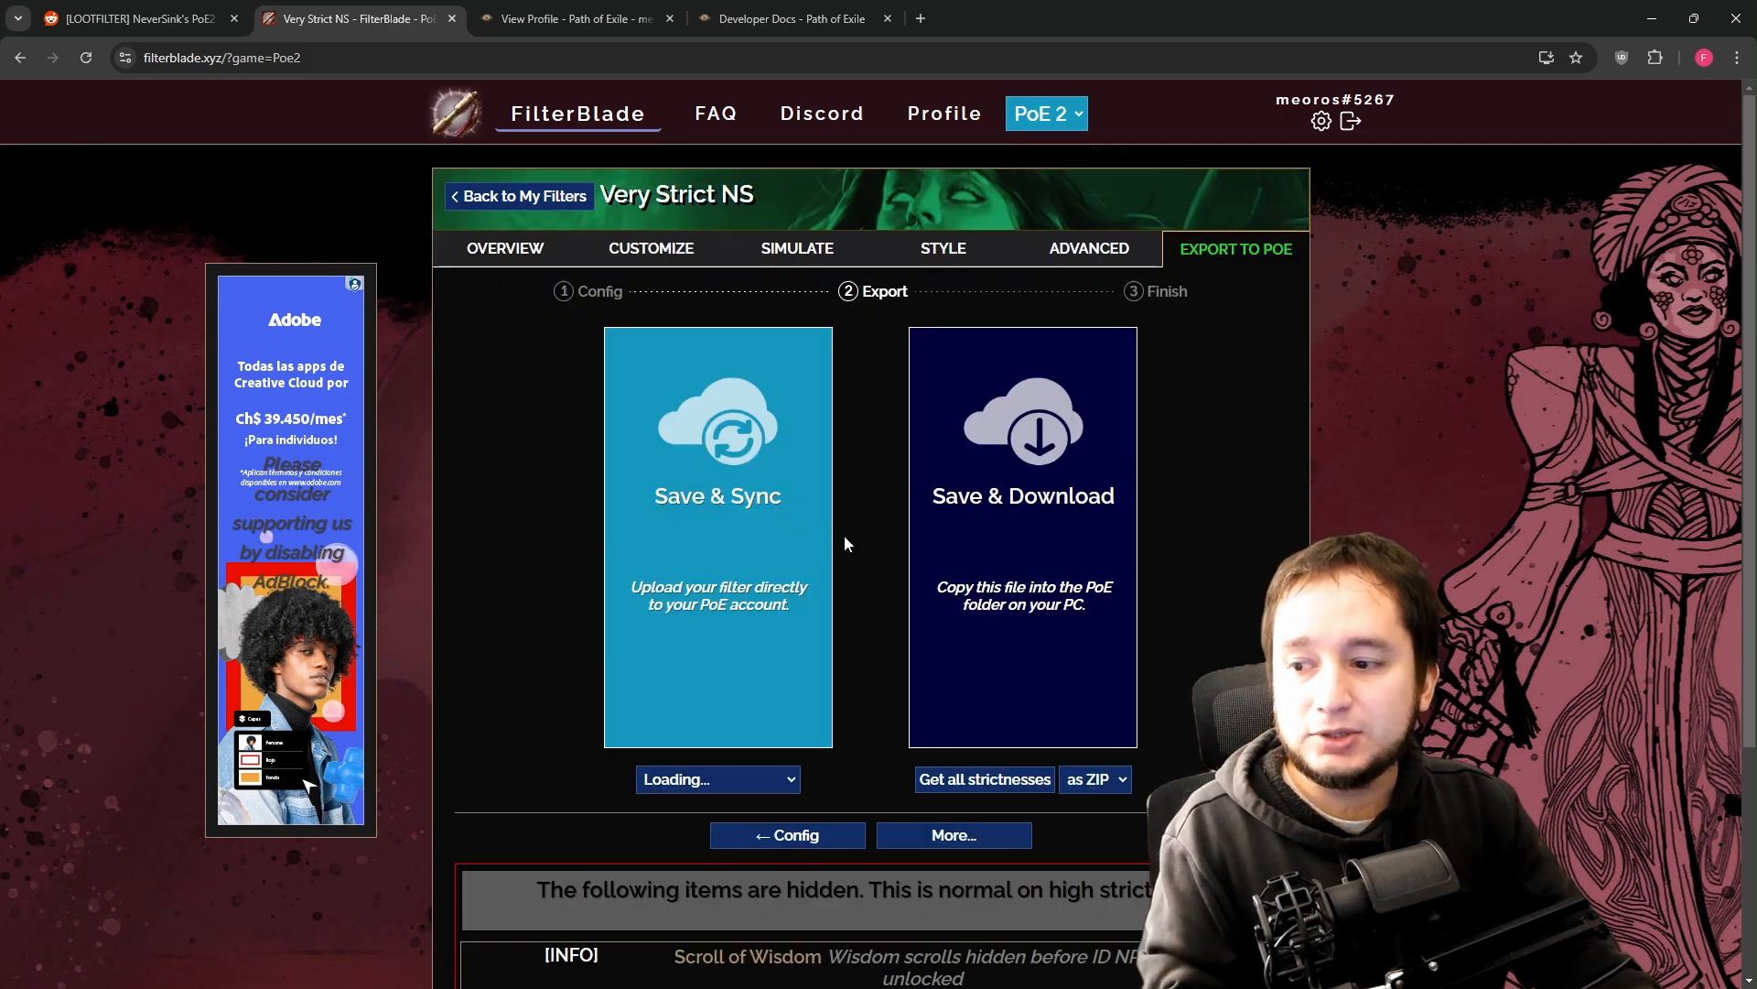
pyautogui.click(721, 473)
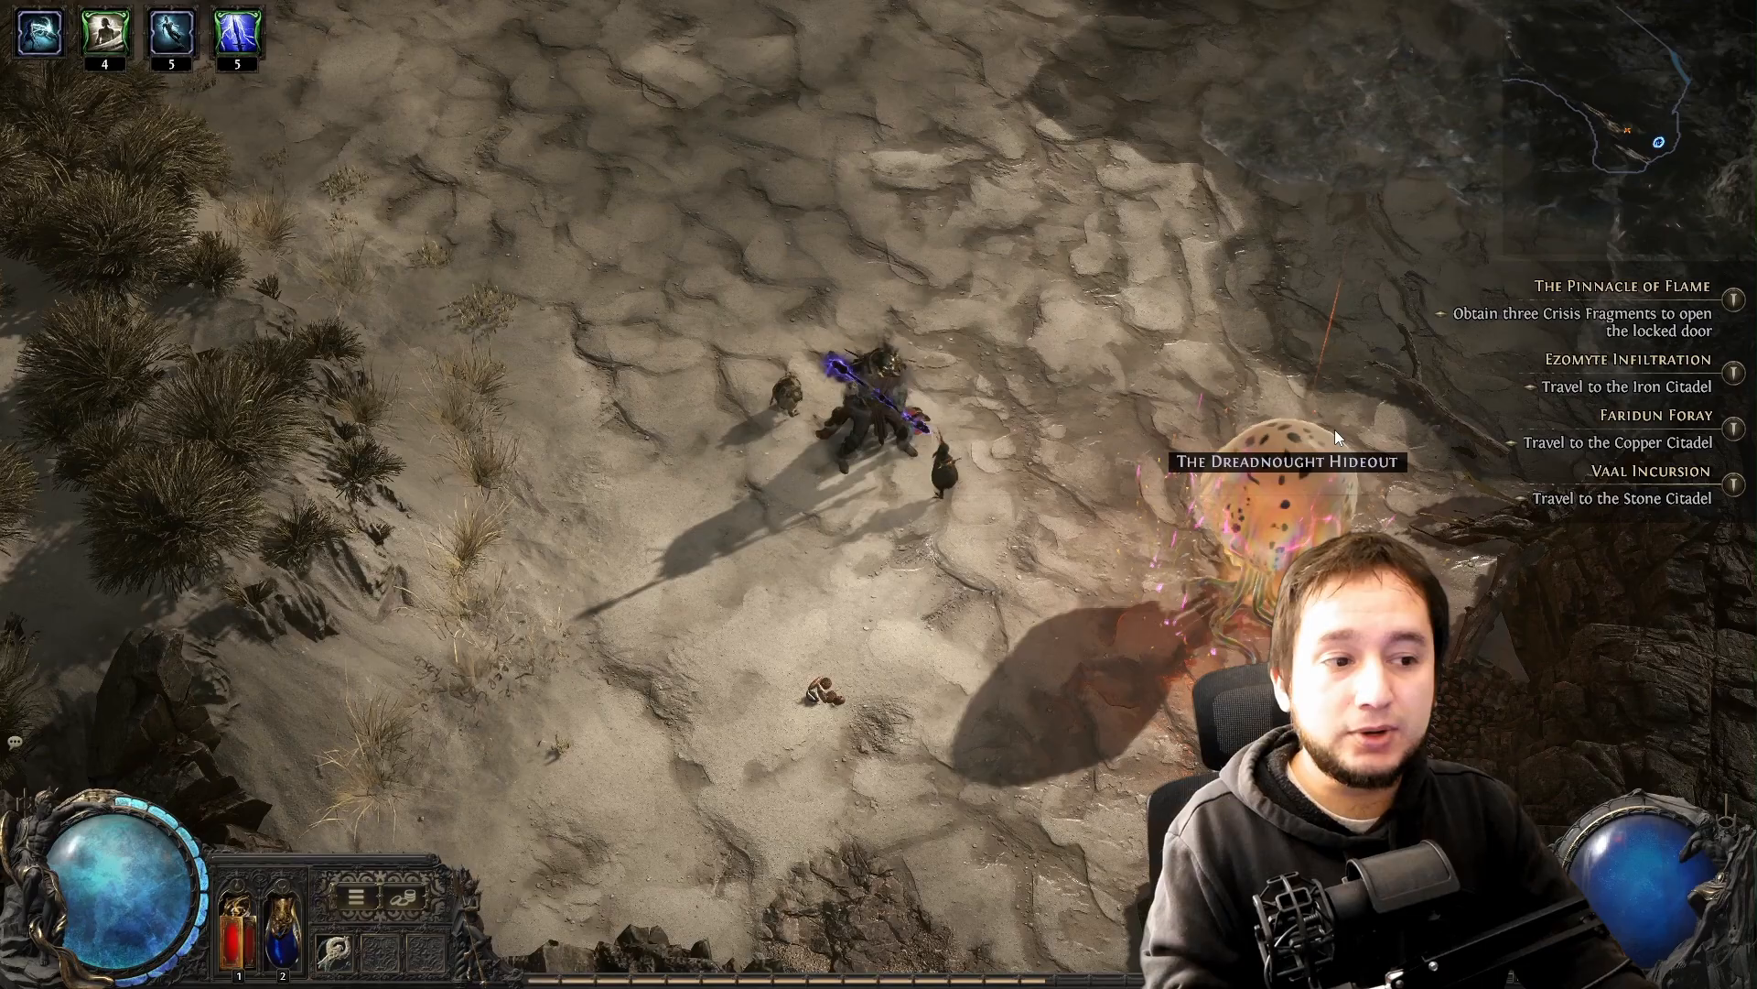
# - Switch to Path of Exile 2 and reload the updated item filter from the game options
pyautogui.press('o')
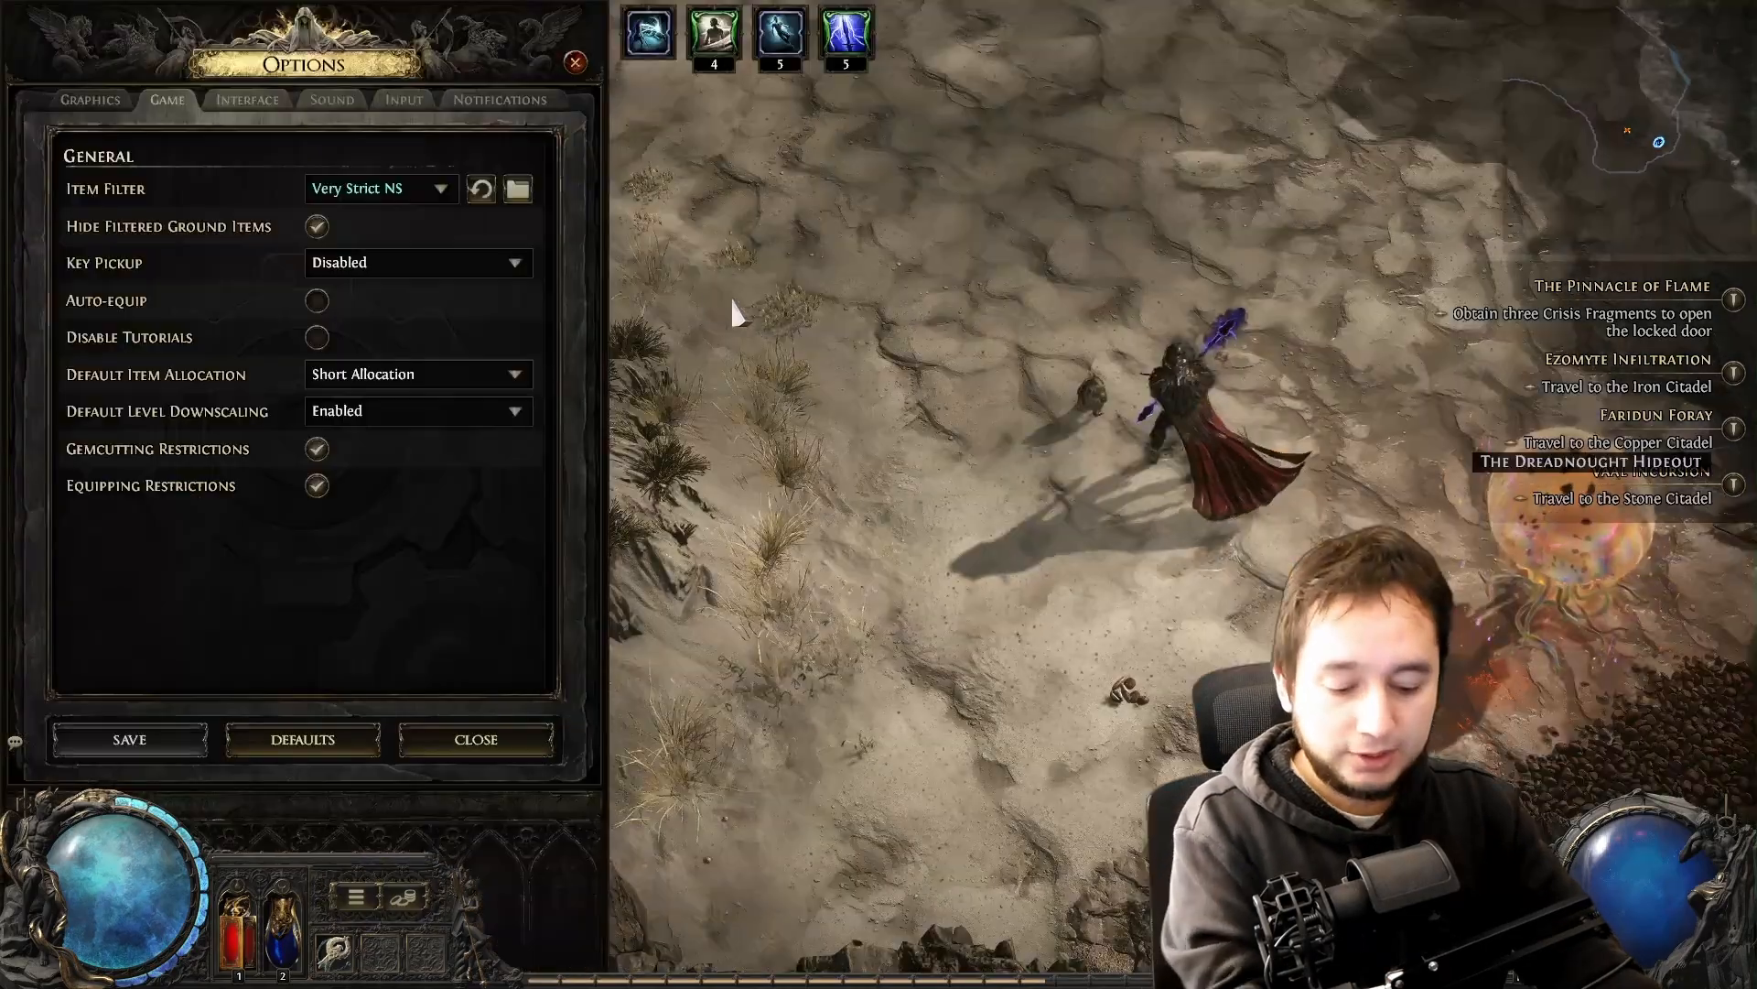
pyautogui.click(480, 190)
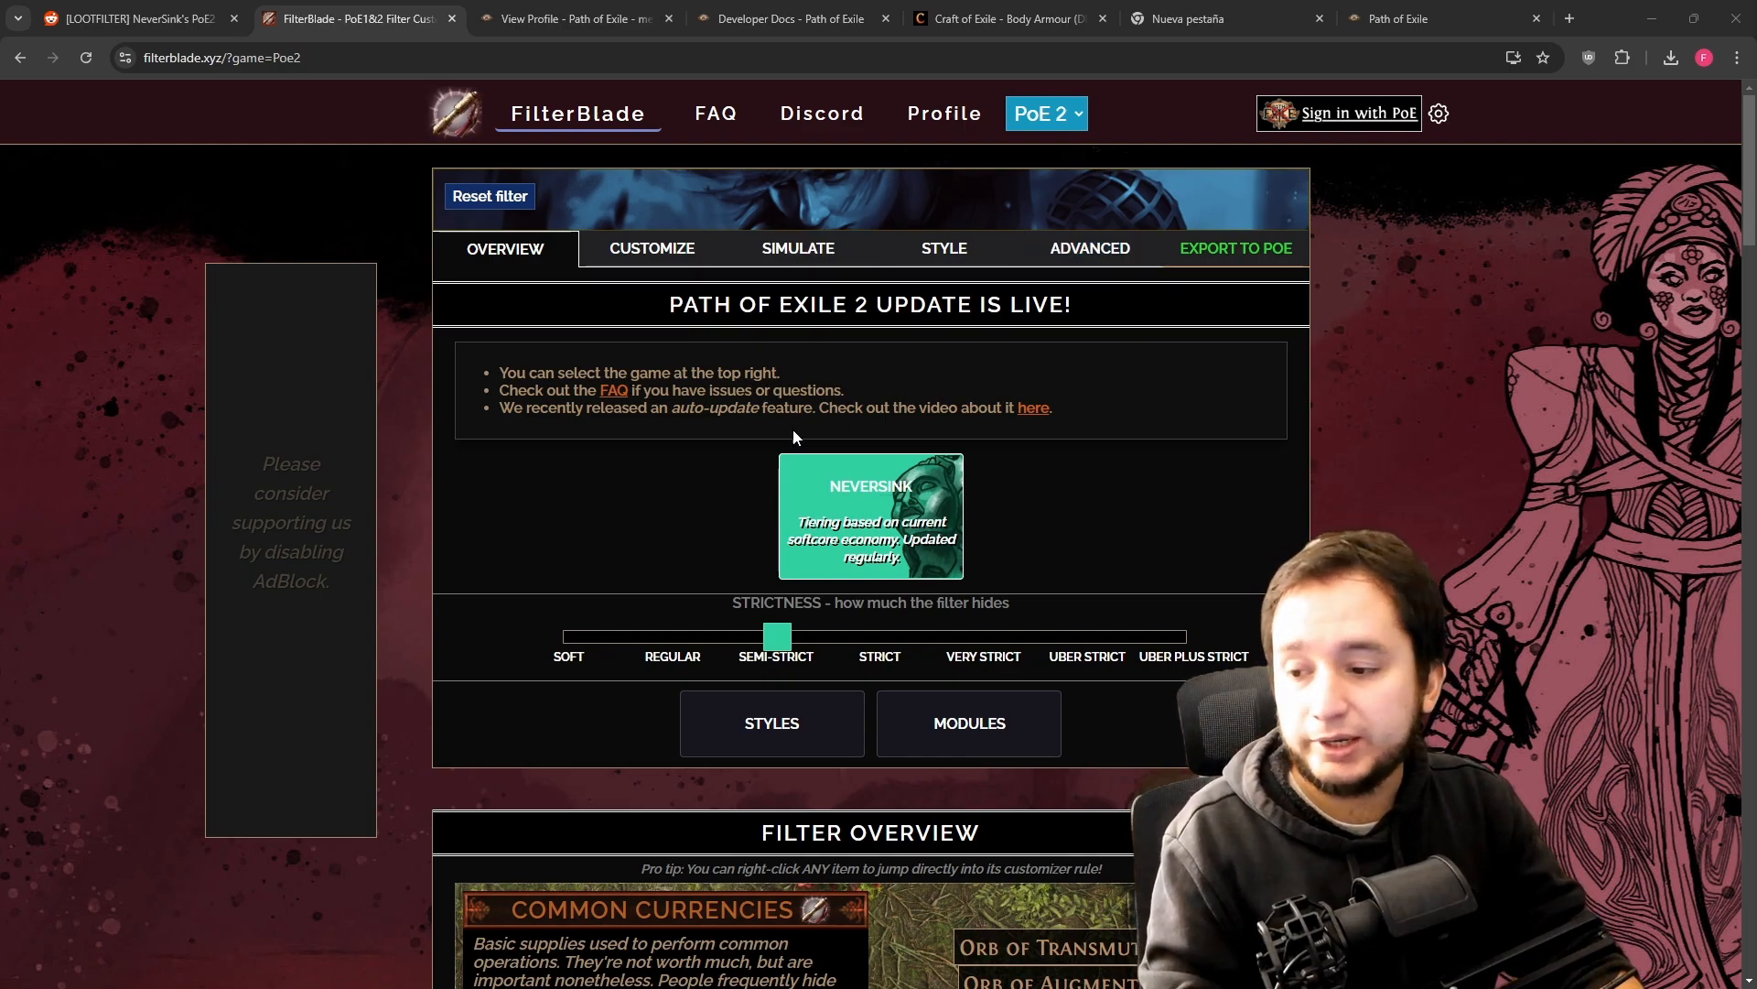
# - In FilterBlade without signing in, set the strictness to Very Strict and download the filter file without saving it online
pyautogui.moveTo(778, 636); pyautogui.dragTo(922, 633)
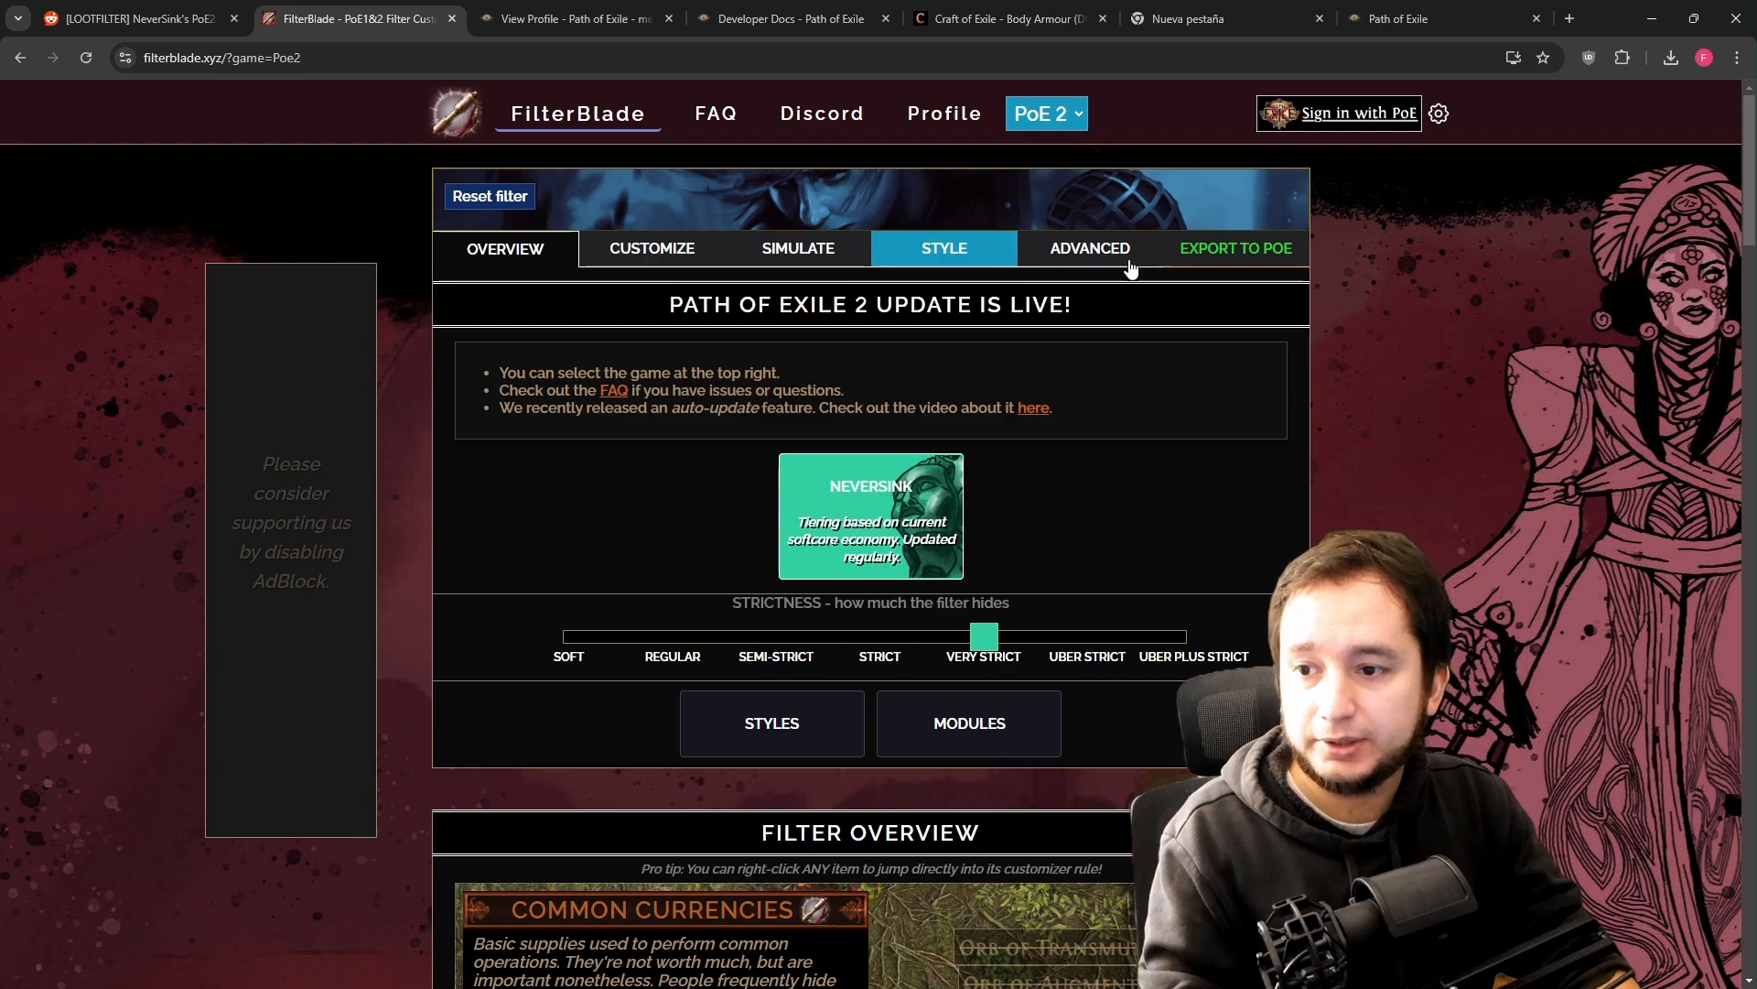
pyautogui.click(1228, 256)
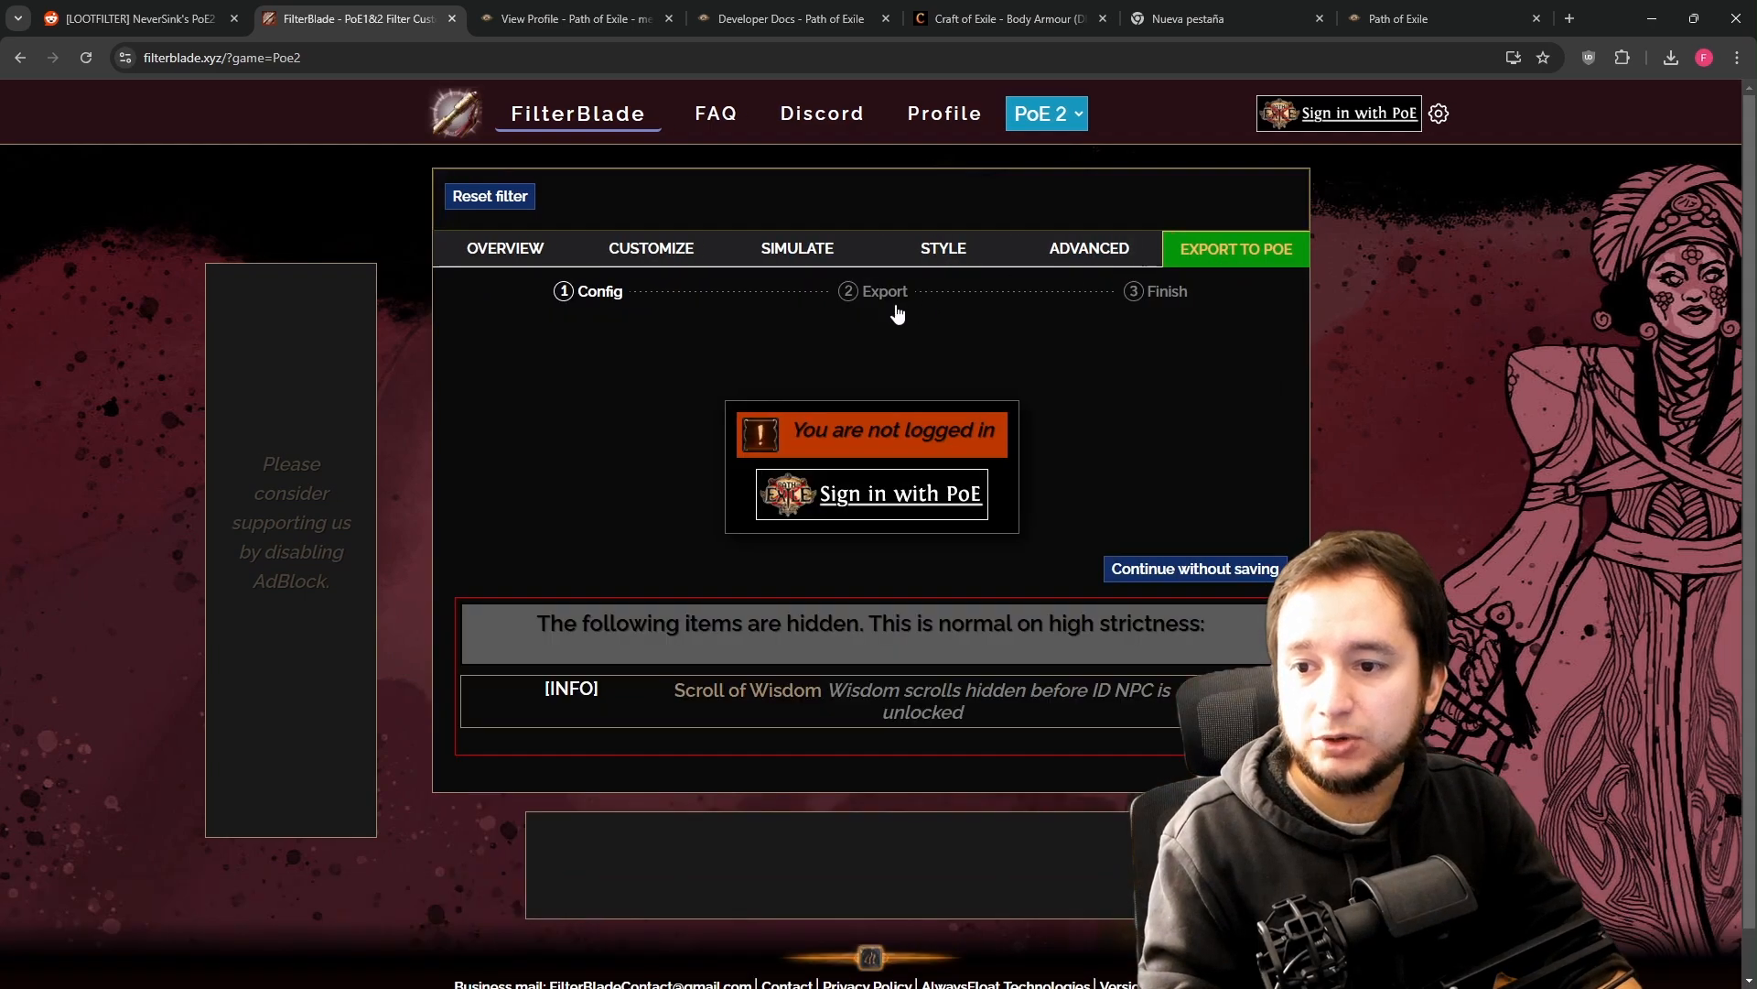
pyautogui.click(1224, 569)
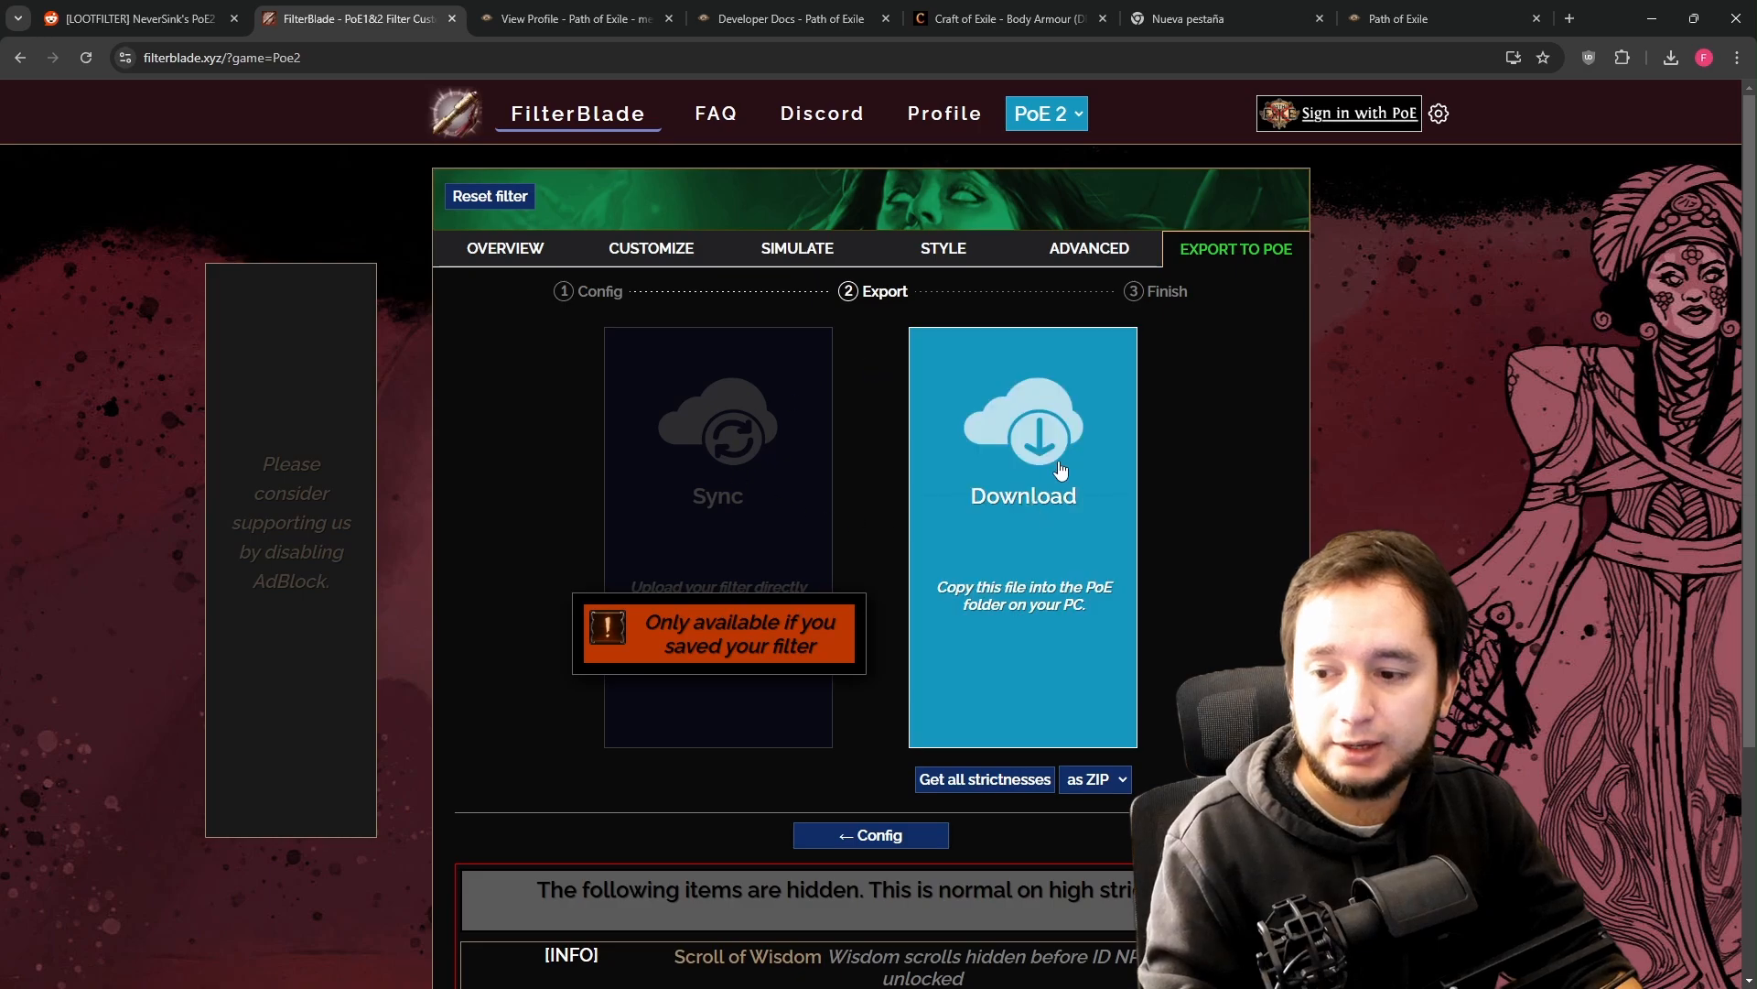
pyautogui.click(1007, 412)
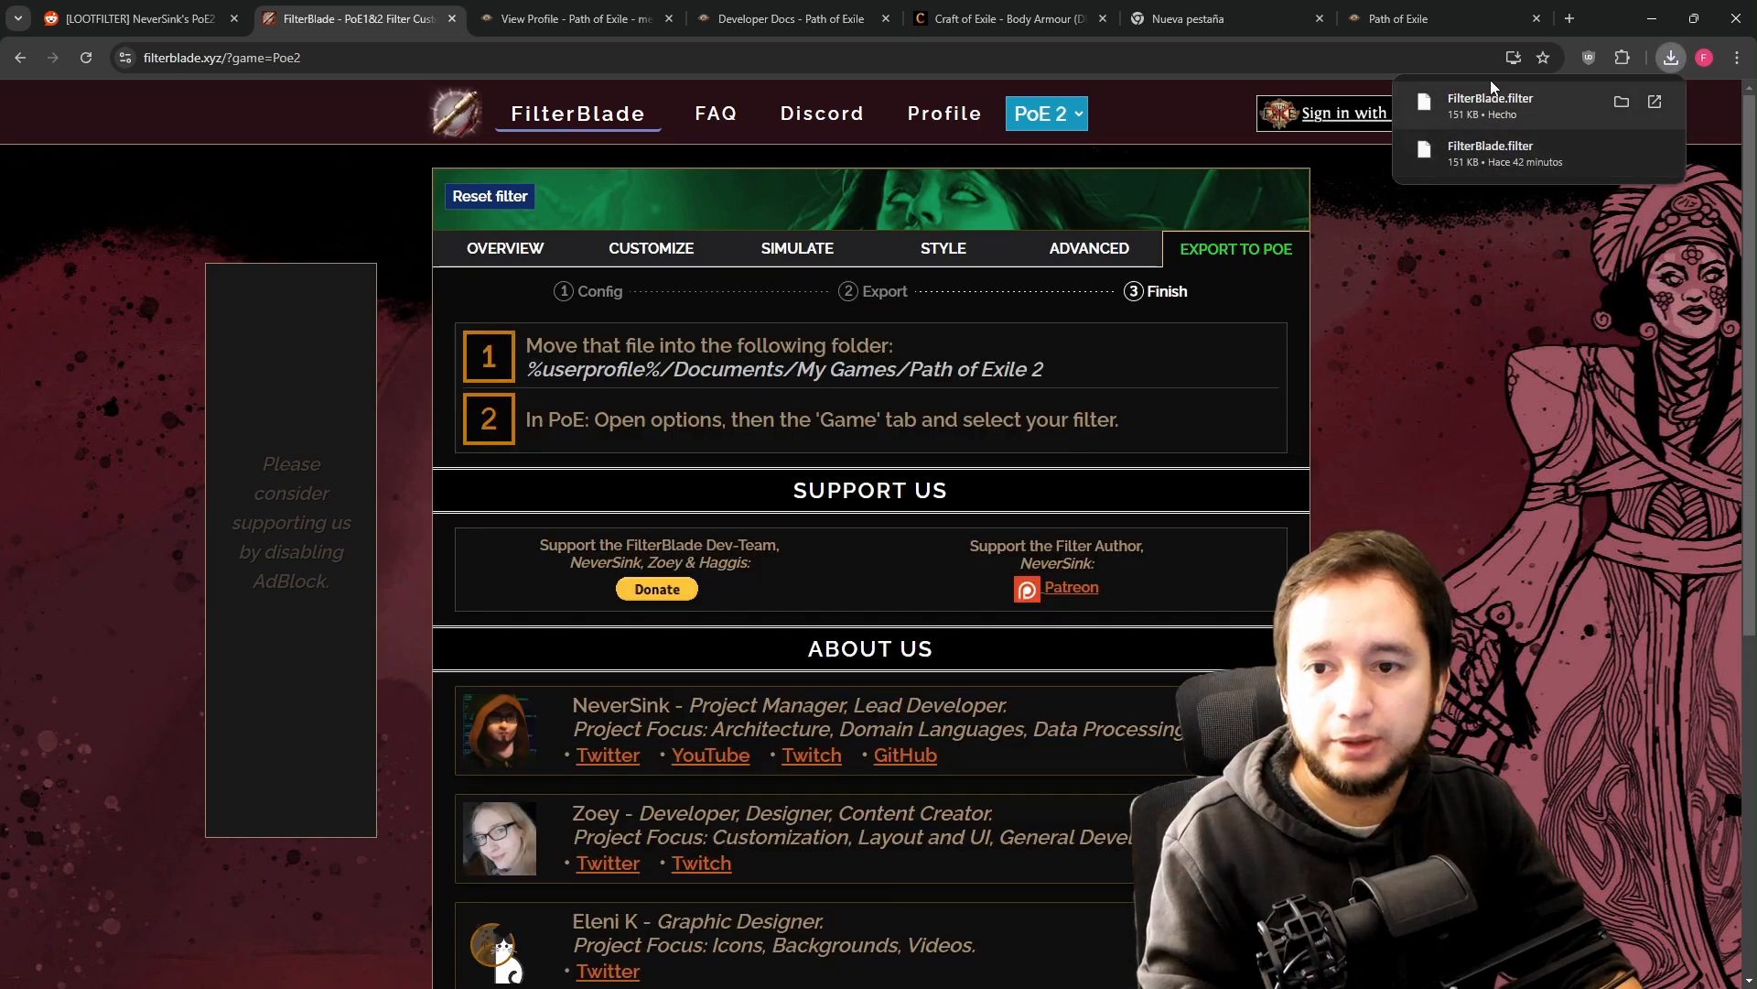
# - Copy the downloaded FilterBlade.filter from the Downloads folder into Documents/My Games/Path of Exile 2
pyautogui.moveTo(1471, 100)
pyautogui.click(1622, 102)
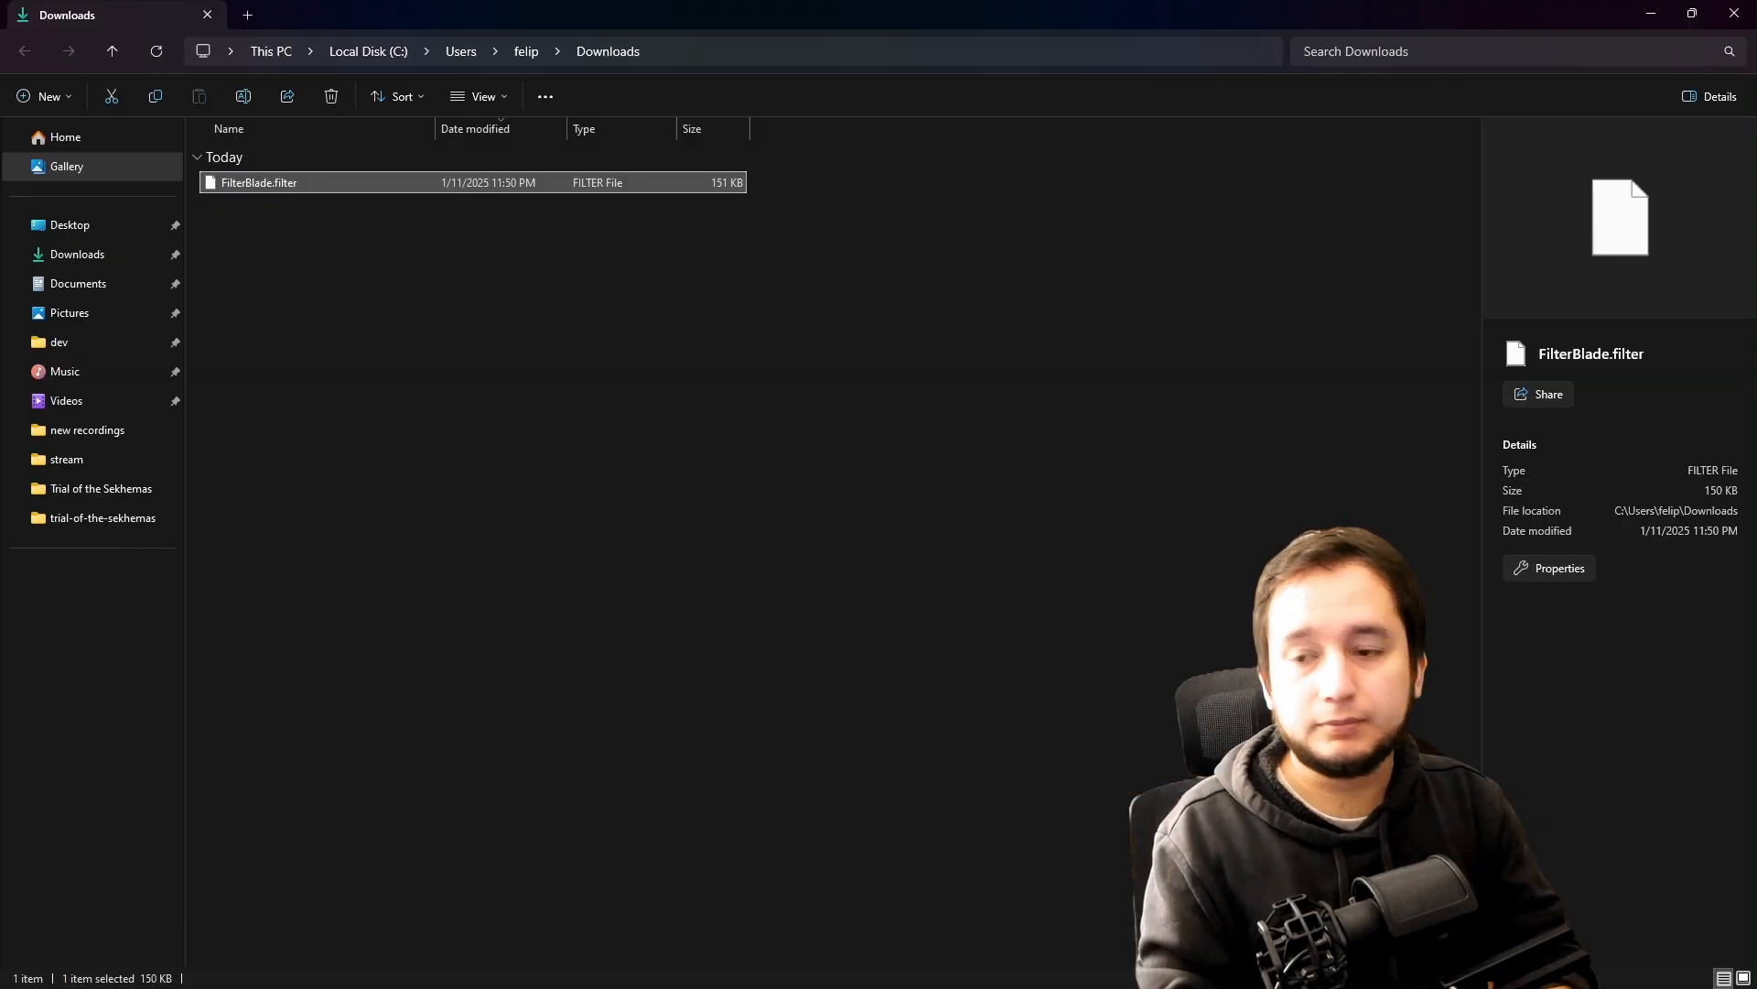
pyautogui.click(267, 257)
pyautogui.click(264, 184)
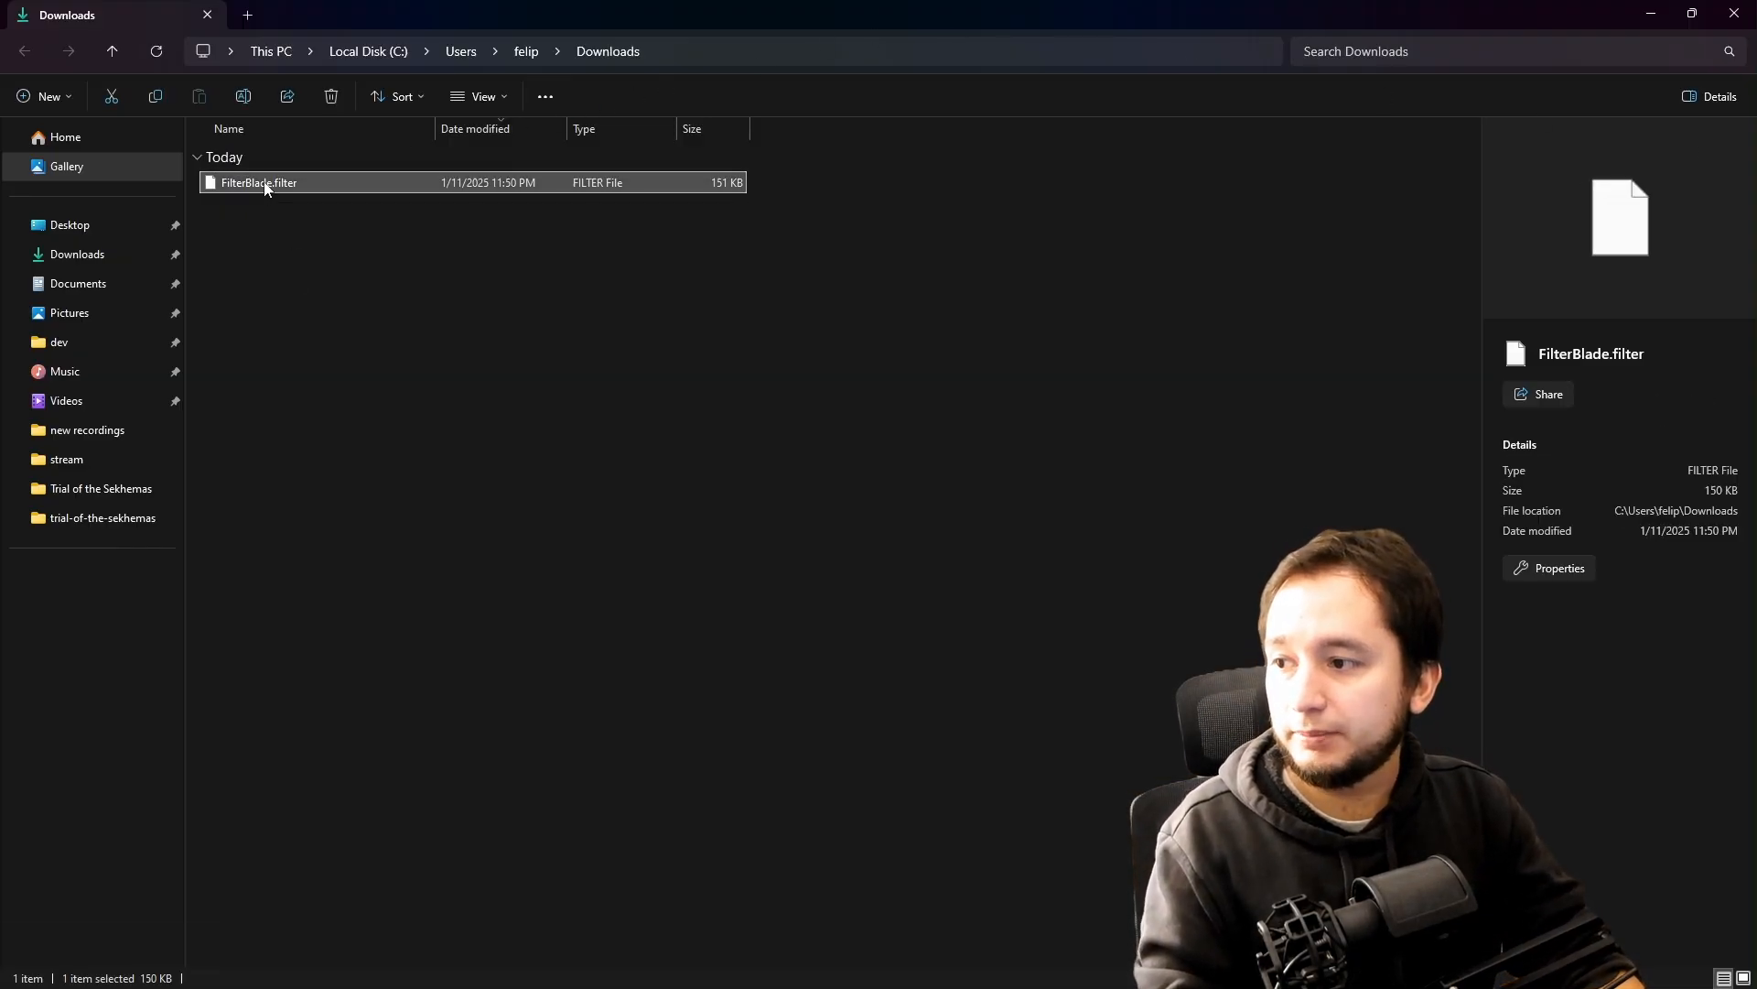
pyautogui.moveTo(265, 183); pyautogui.dragTo(82, 286)
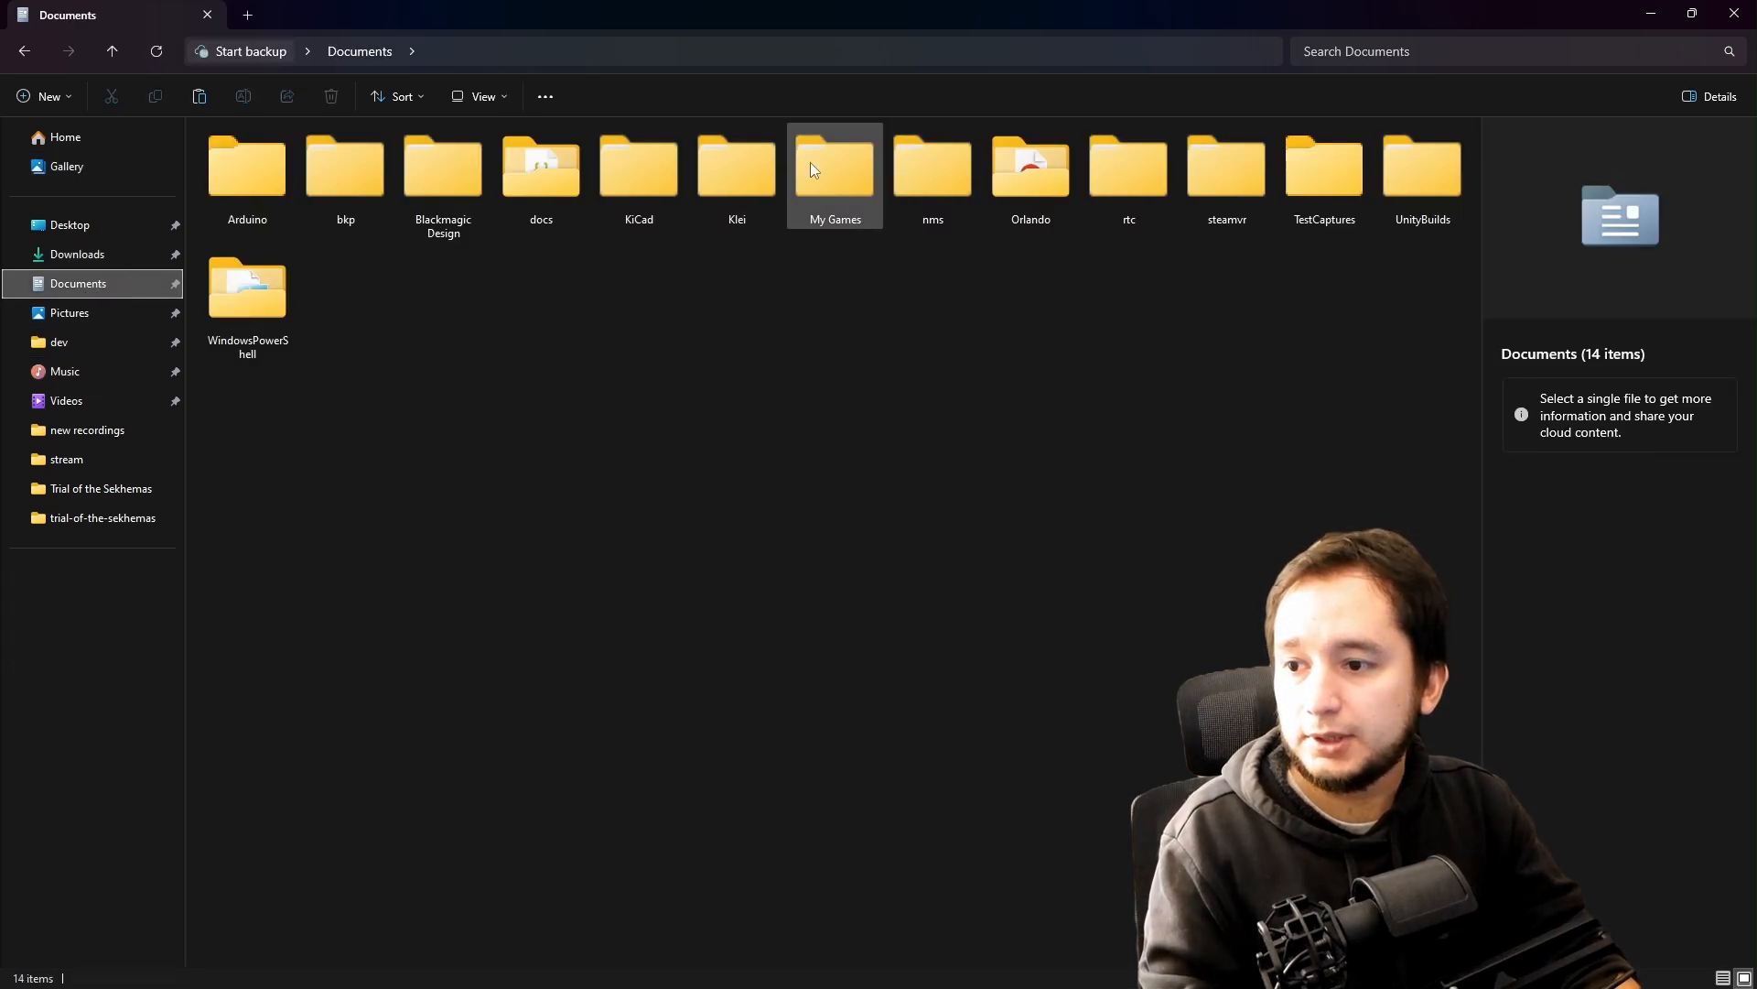
pyautogui.doubleClick(810, 162)
pyautogui.click(359, 181)
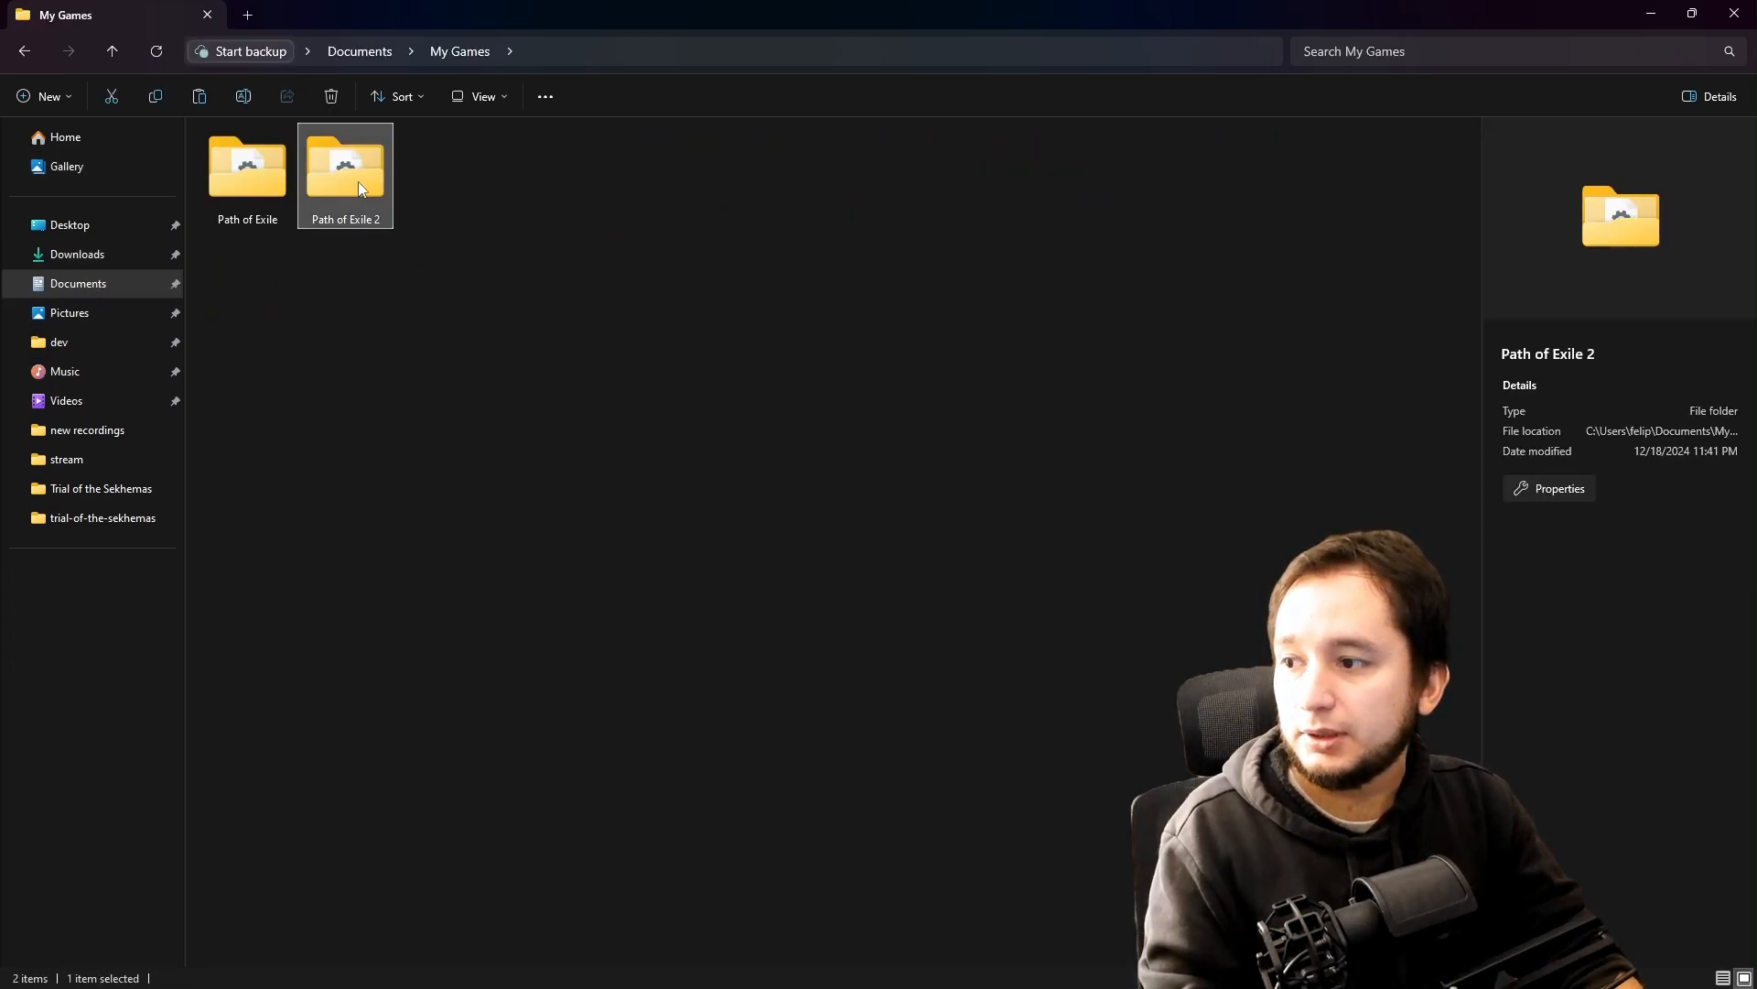
pyautogui.doubleClick(359, 181)
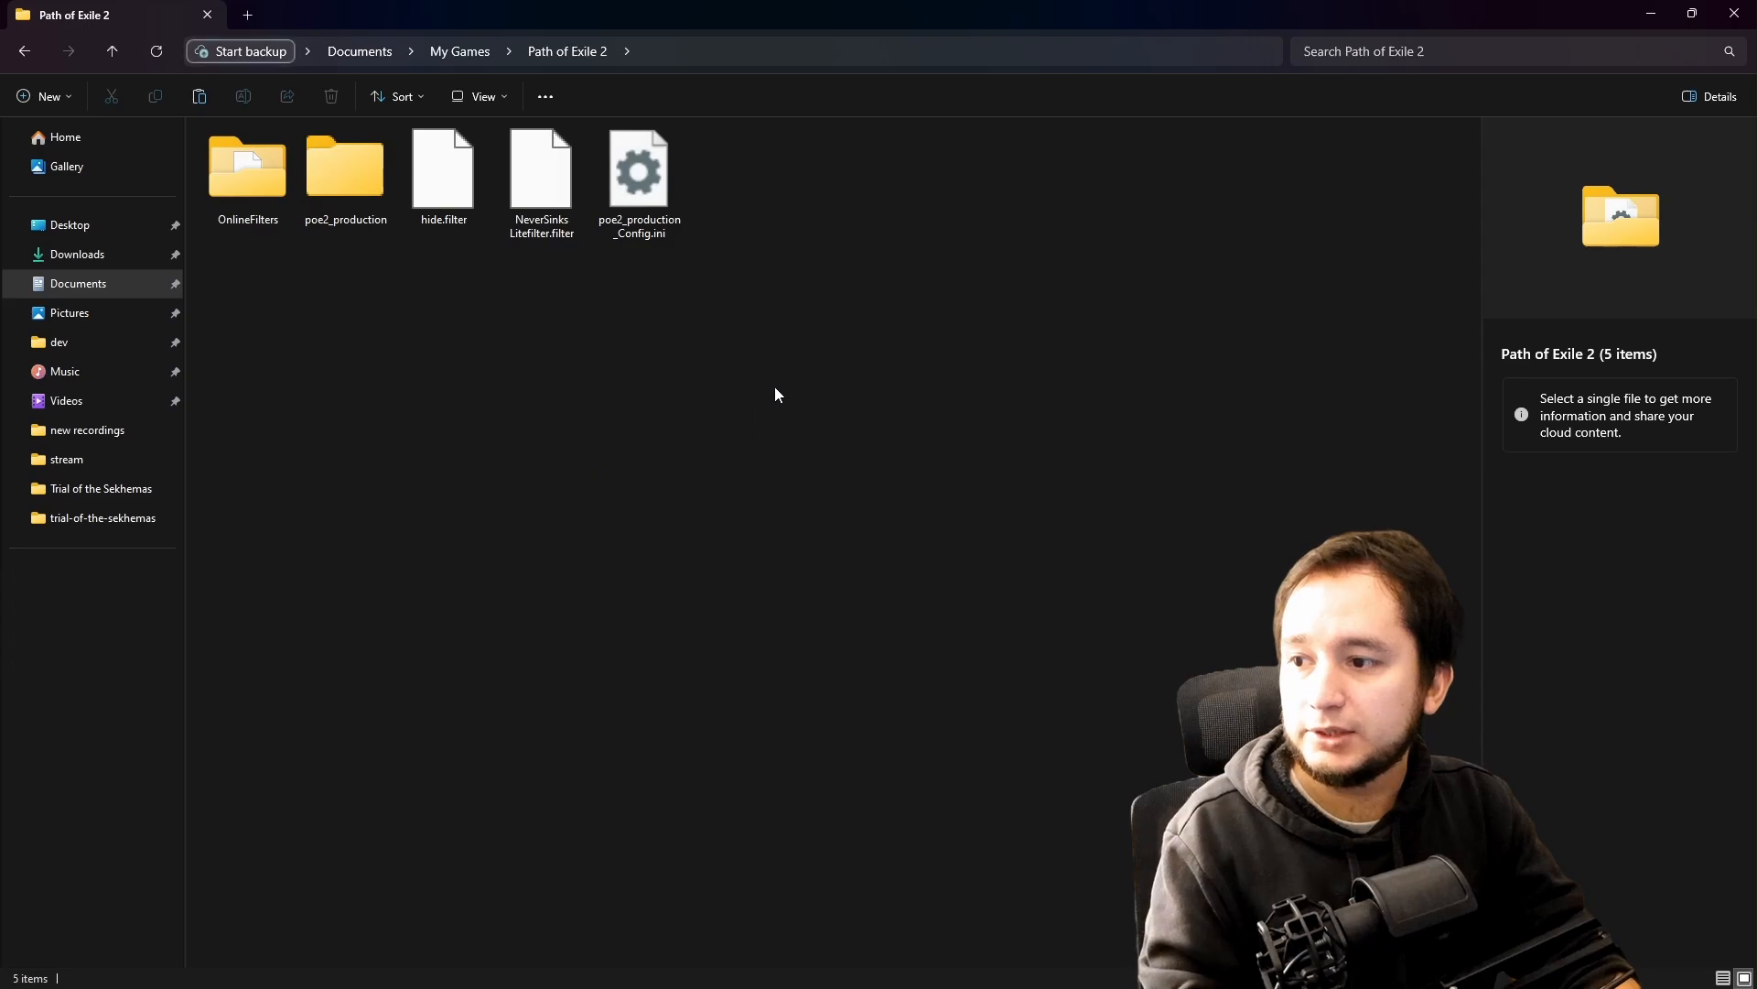
pyautogui.hotkey('ctrl', 'v')
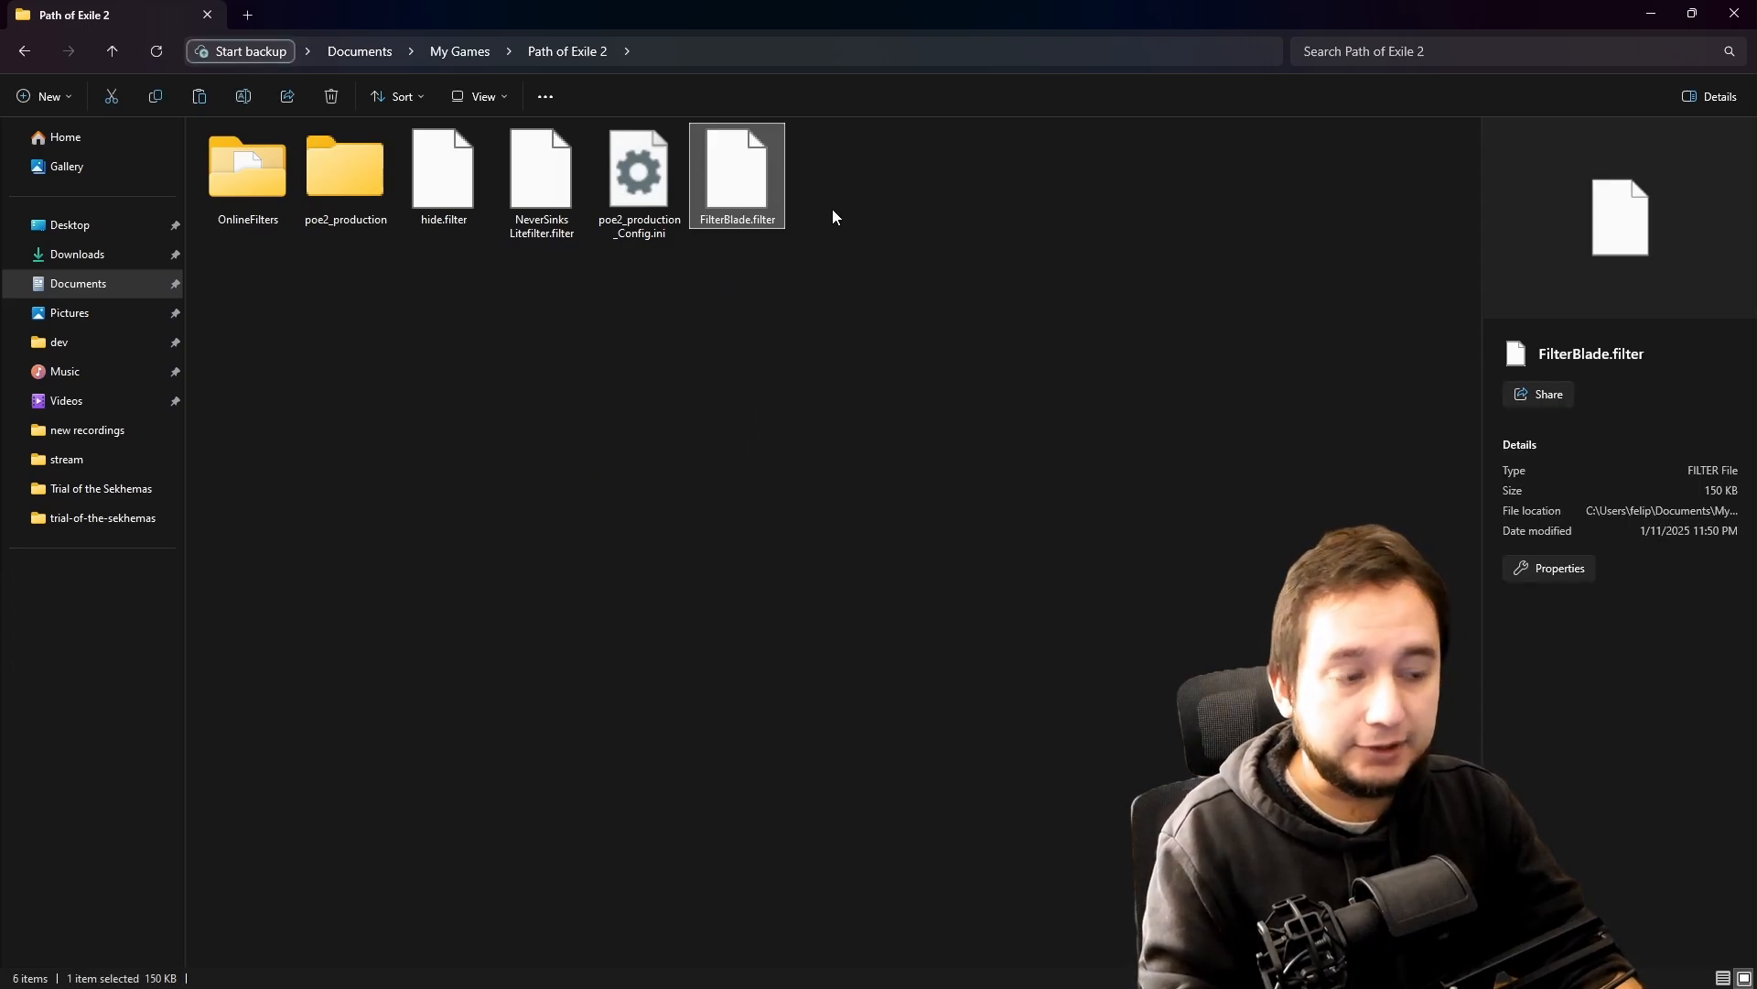
# - Switch back to FilterBlade and download all strictness versions of the filter as a ZIP, without signing in
pyautogui.hotkey('alt', 'Tab')
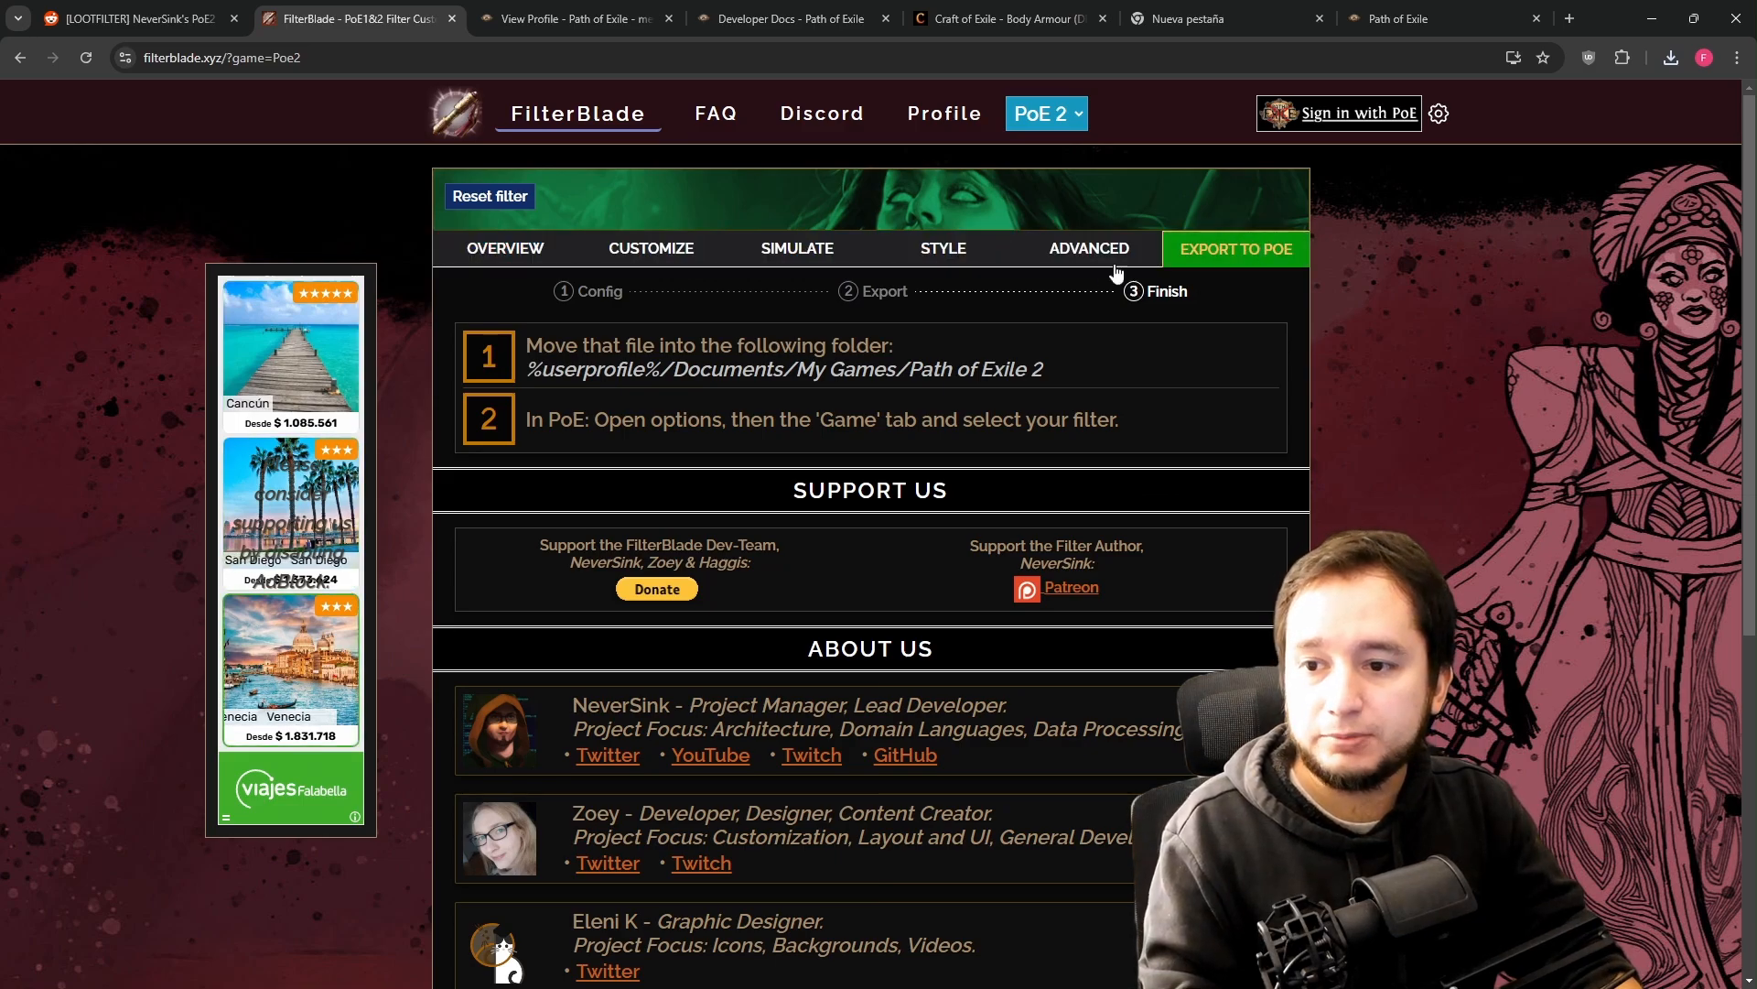
pyautogui.click(509, 250)
pyautogui.click(1234, 279)
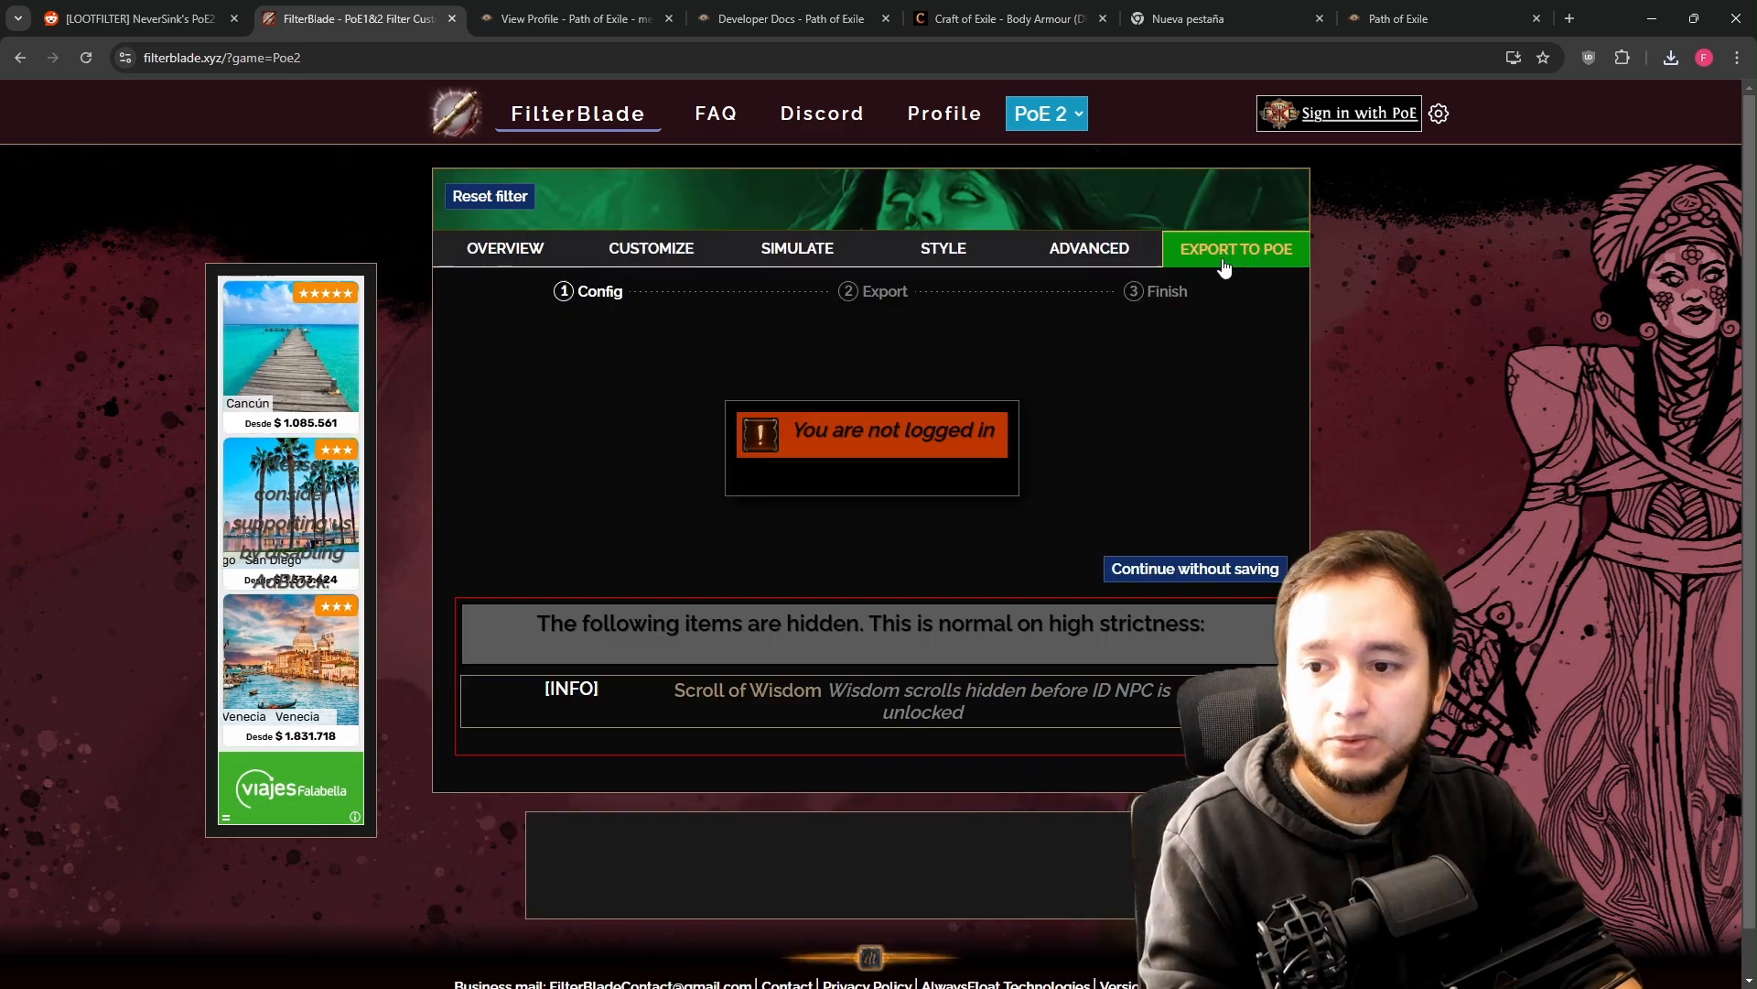
pyautogui.click(1189, 570)
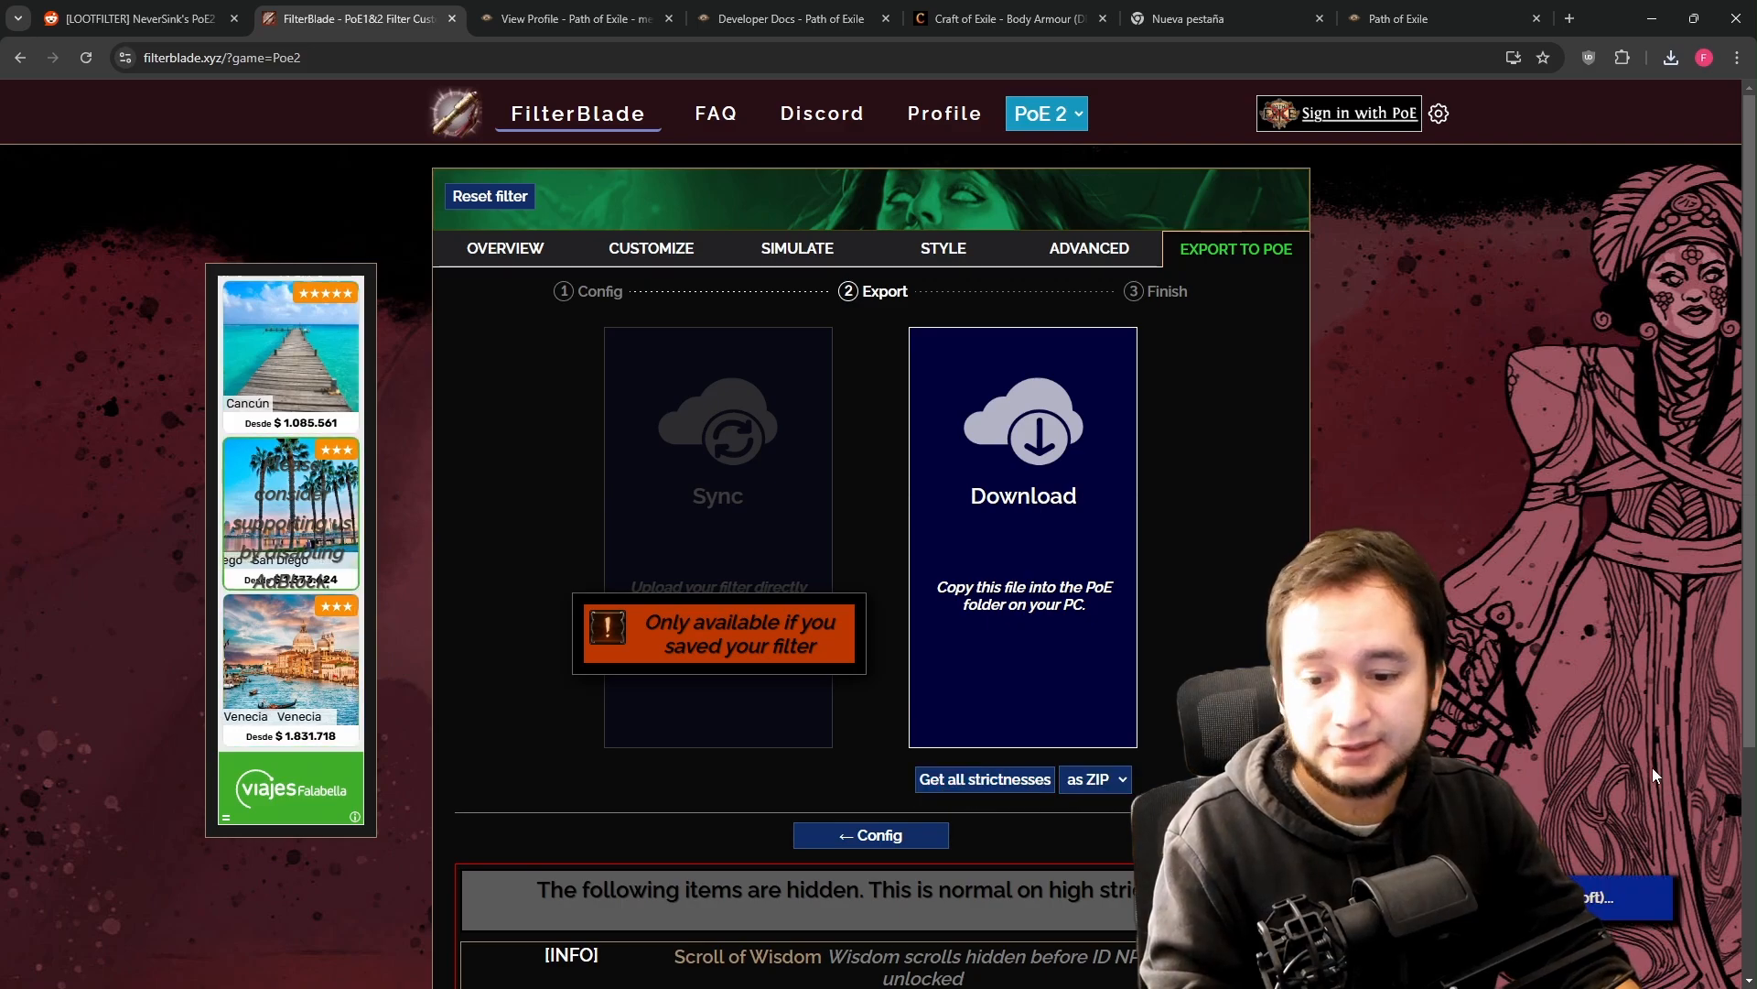
pyautogui.click(1096, 778)
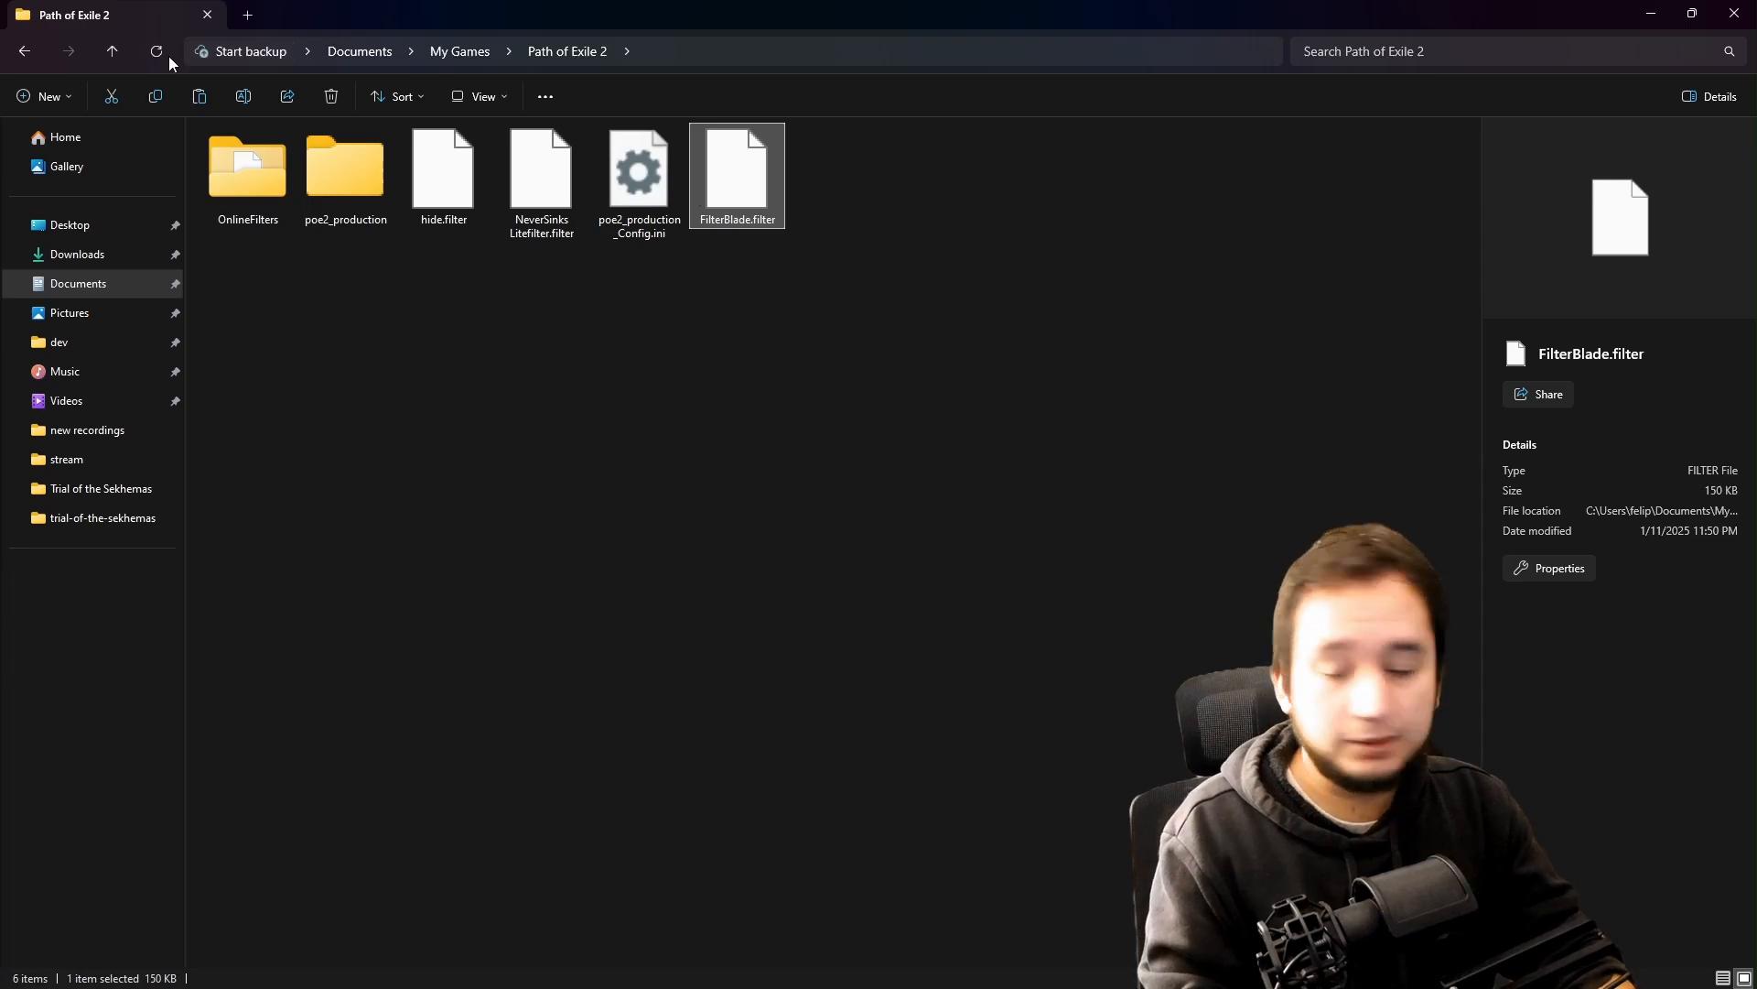
pyautogui.click(104, 256)
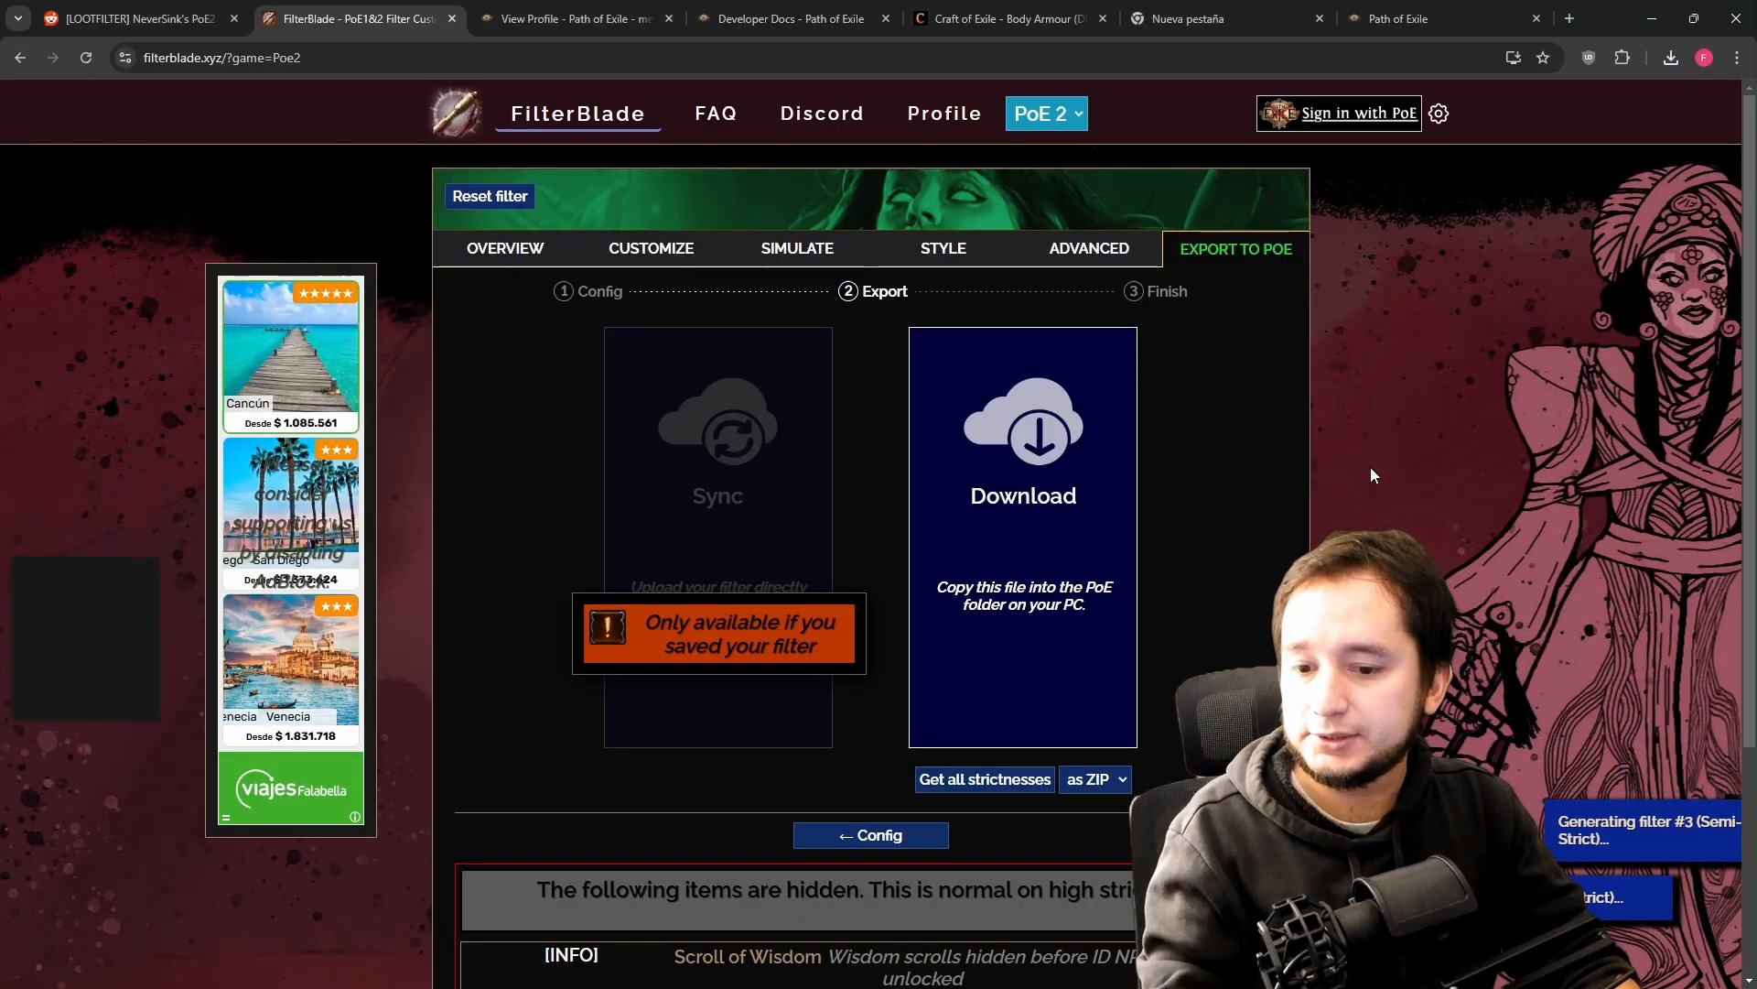
pyautogui.hotkey('alt', 'Tab')
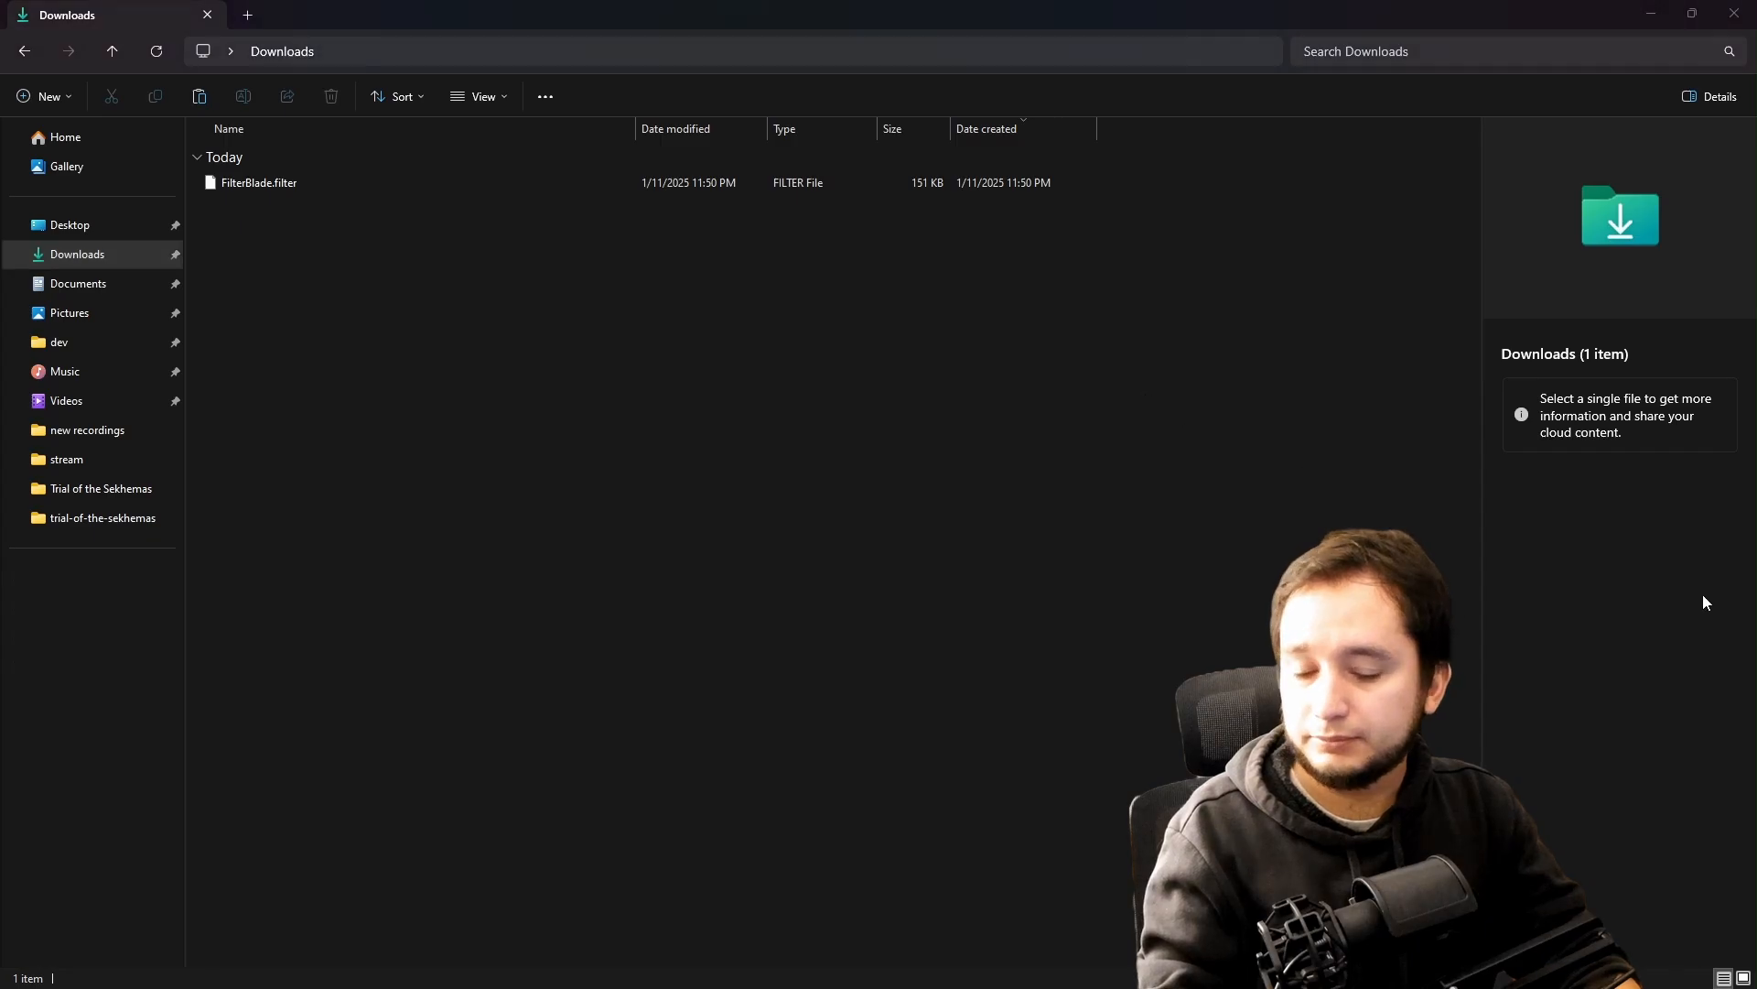
pyautogui.hotkey('alt', 'Tab')
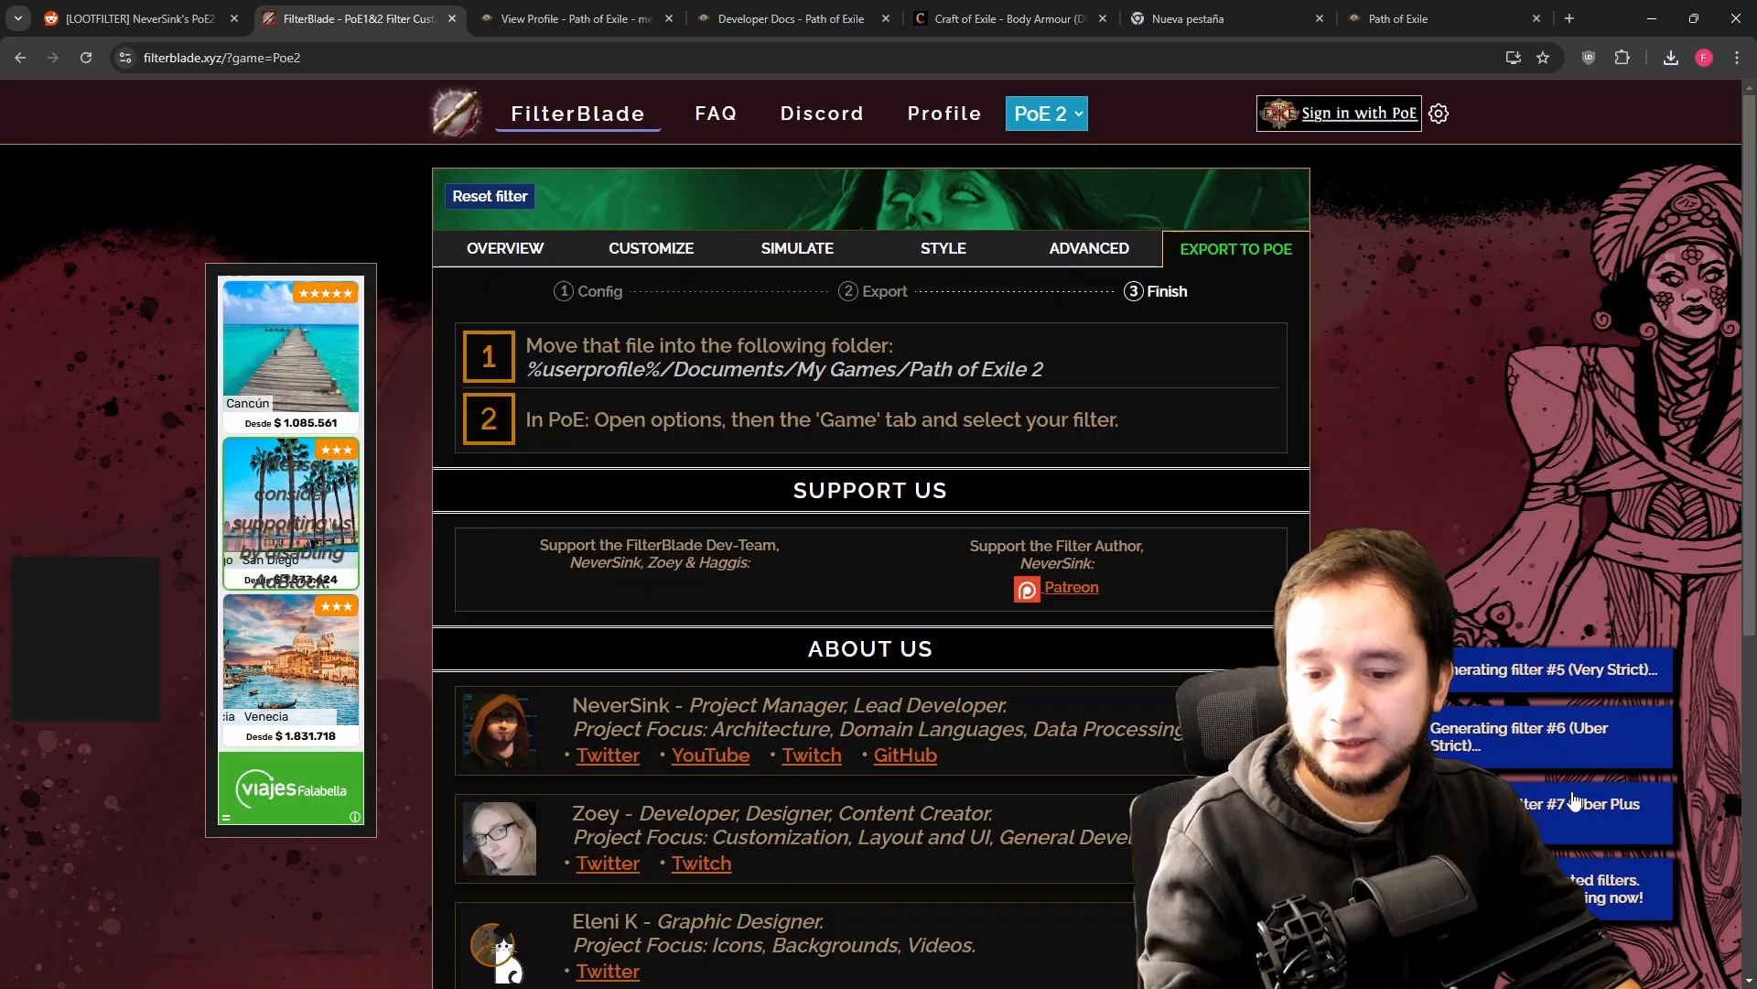
pyautogui.click(1671, 61)
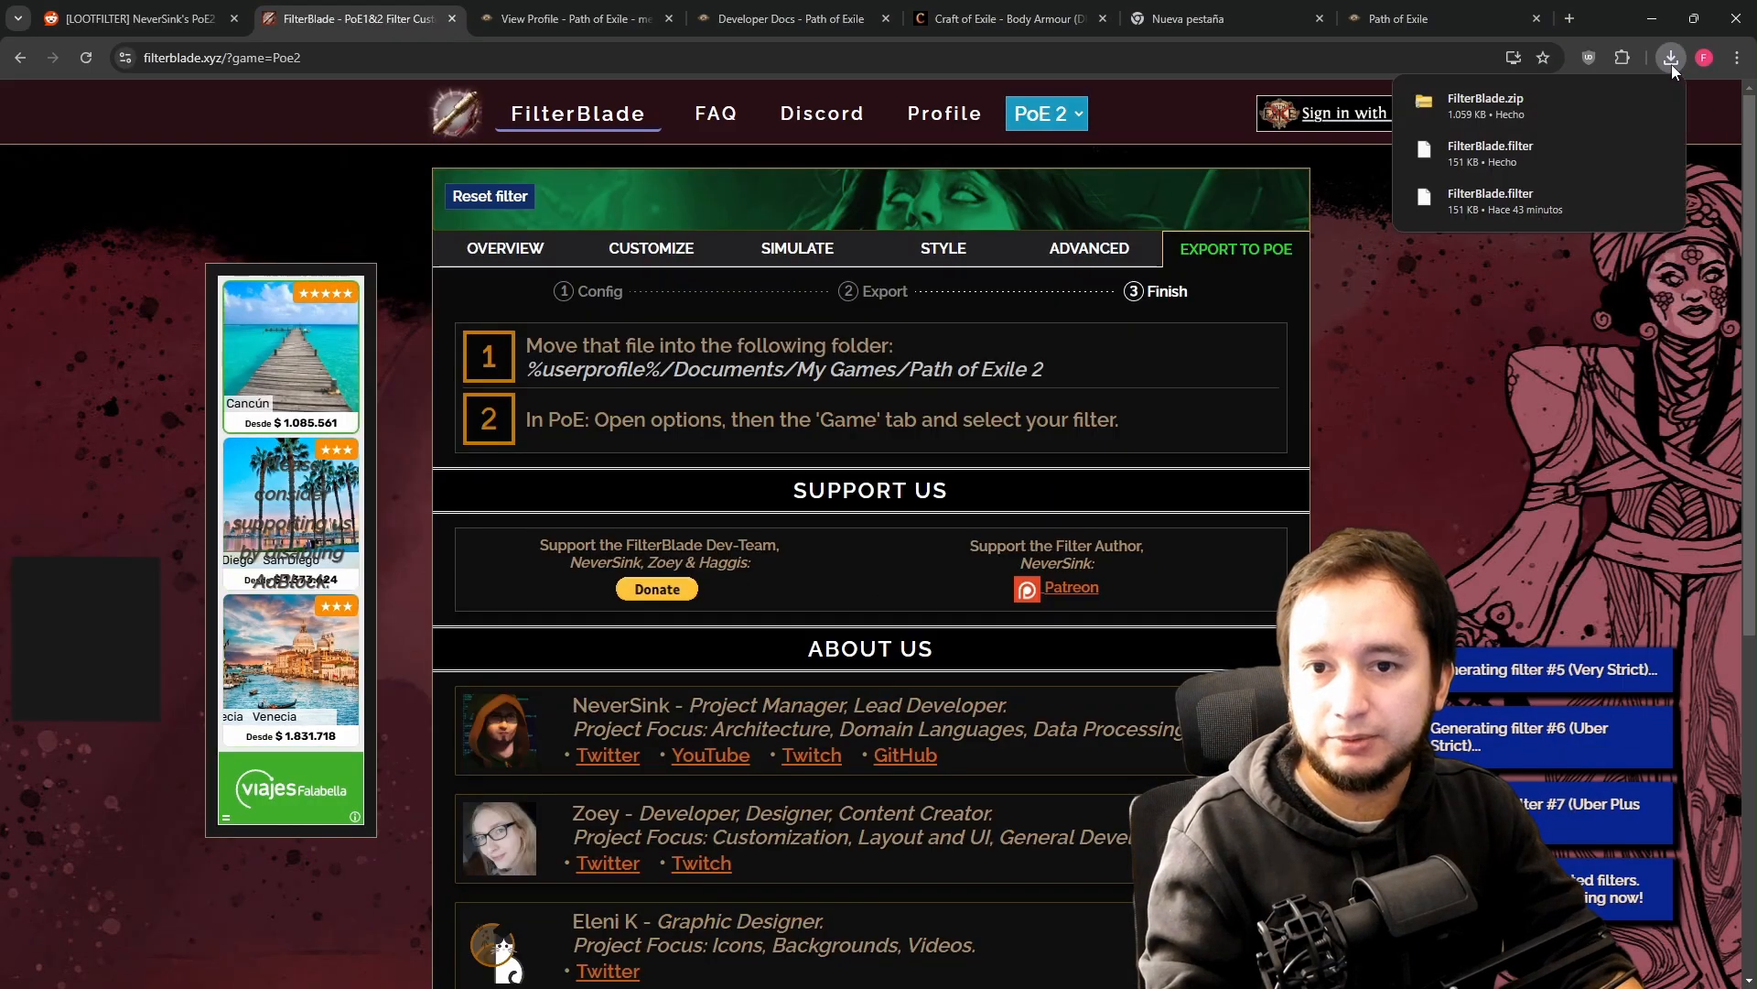
# - Copy all seven strictness filters from FilterBlade.zip in Downloads into the Documents/My Games/Path of Exile 2 folder
pyautogui.hotkey('alt', 'Tab')
pyautogui.click(255, 209)
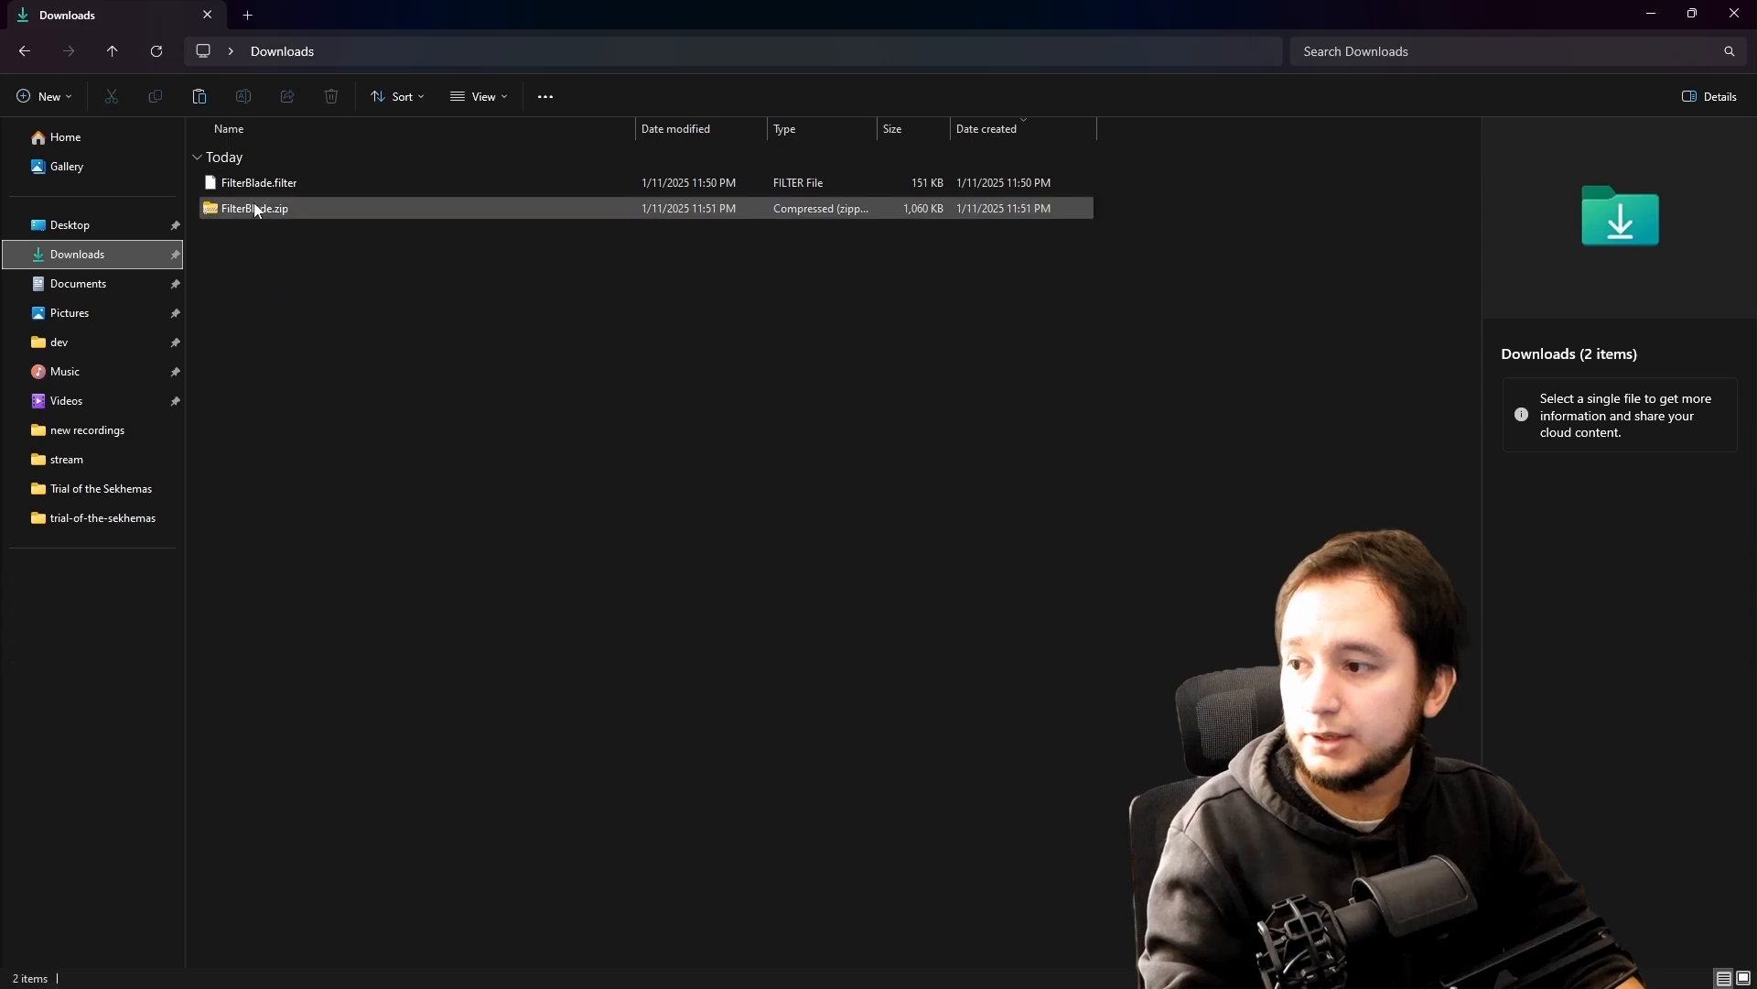
pyautogui.rightClick(240, 214)
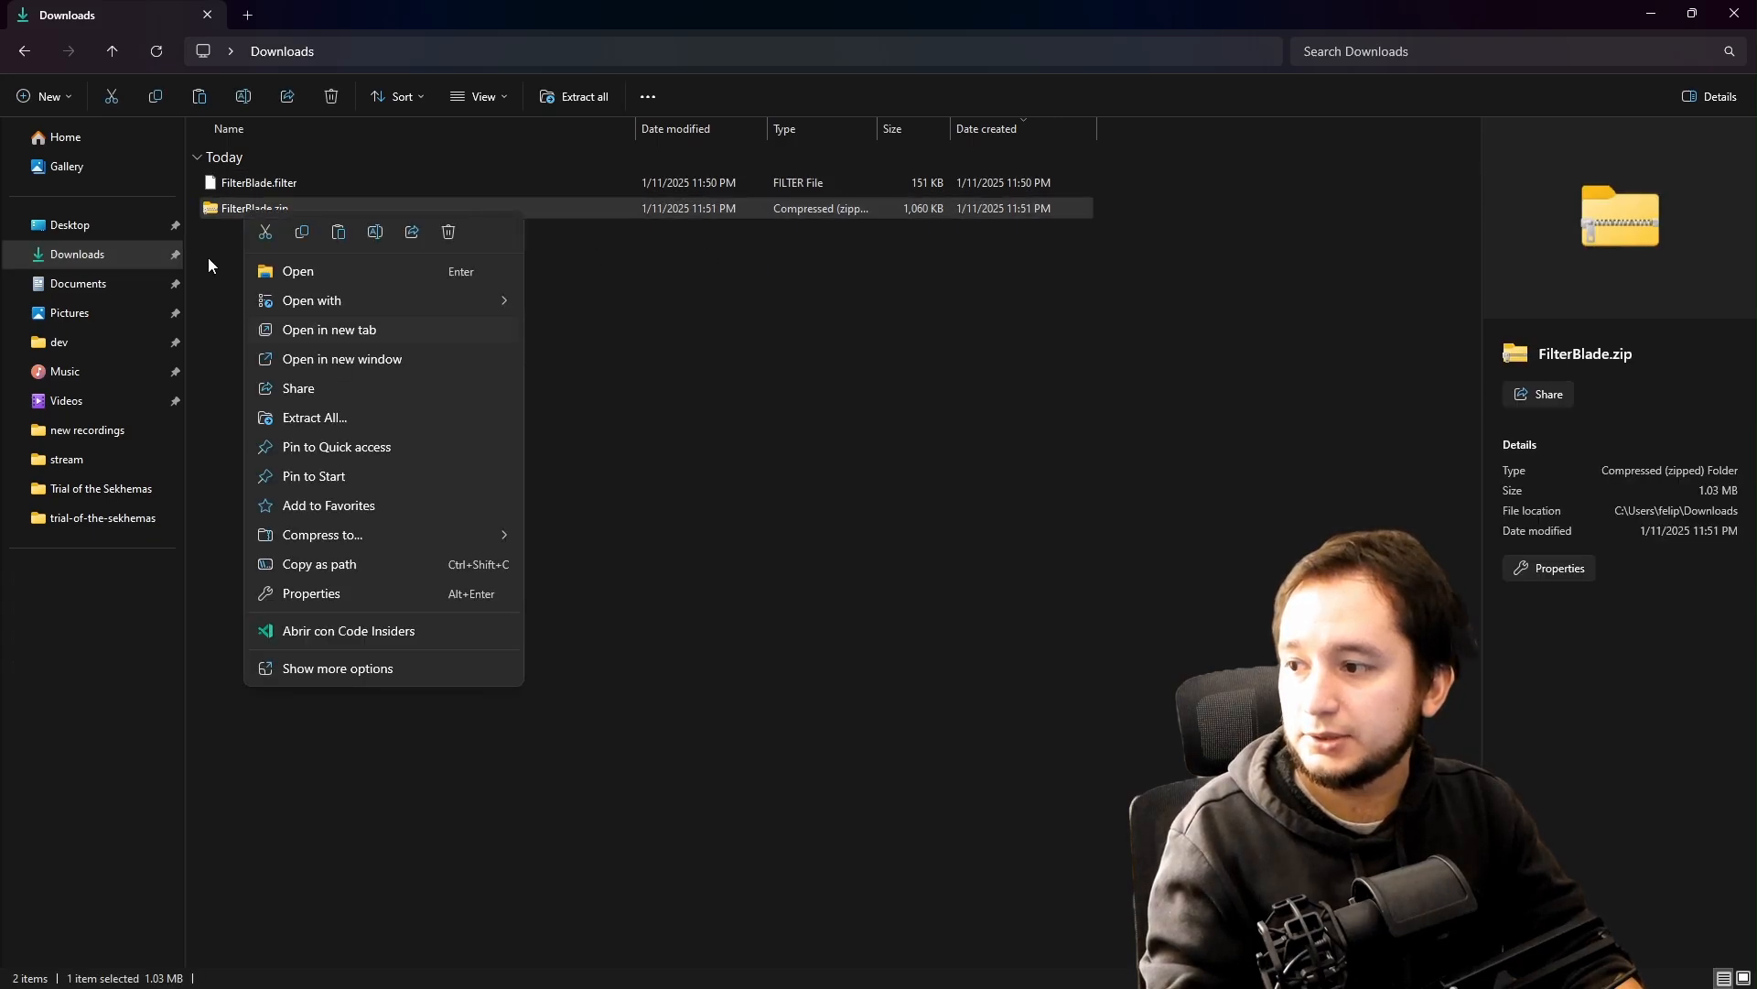
pyautogui.click(226, 212)
pyautogui.doubleClick(226, 211)
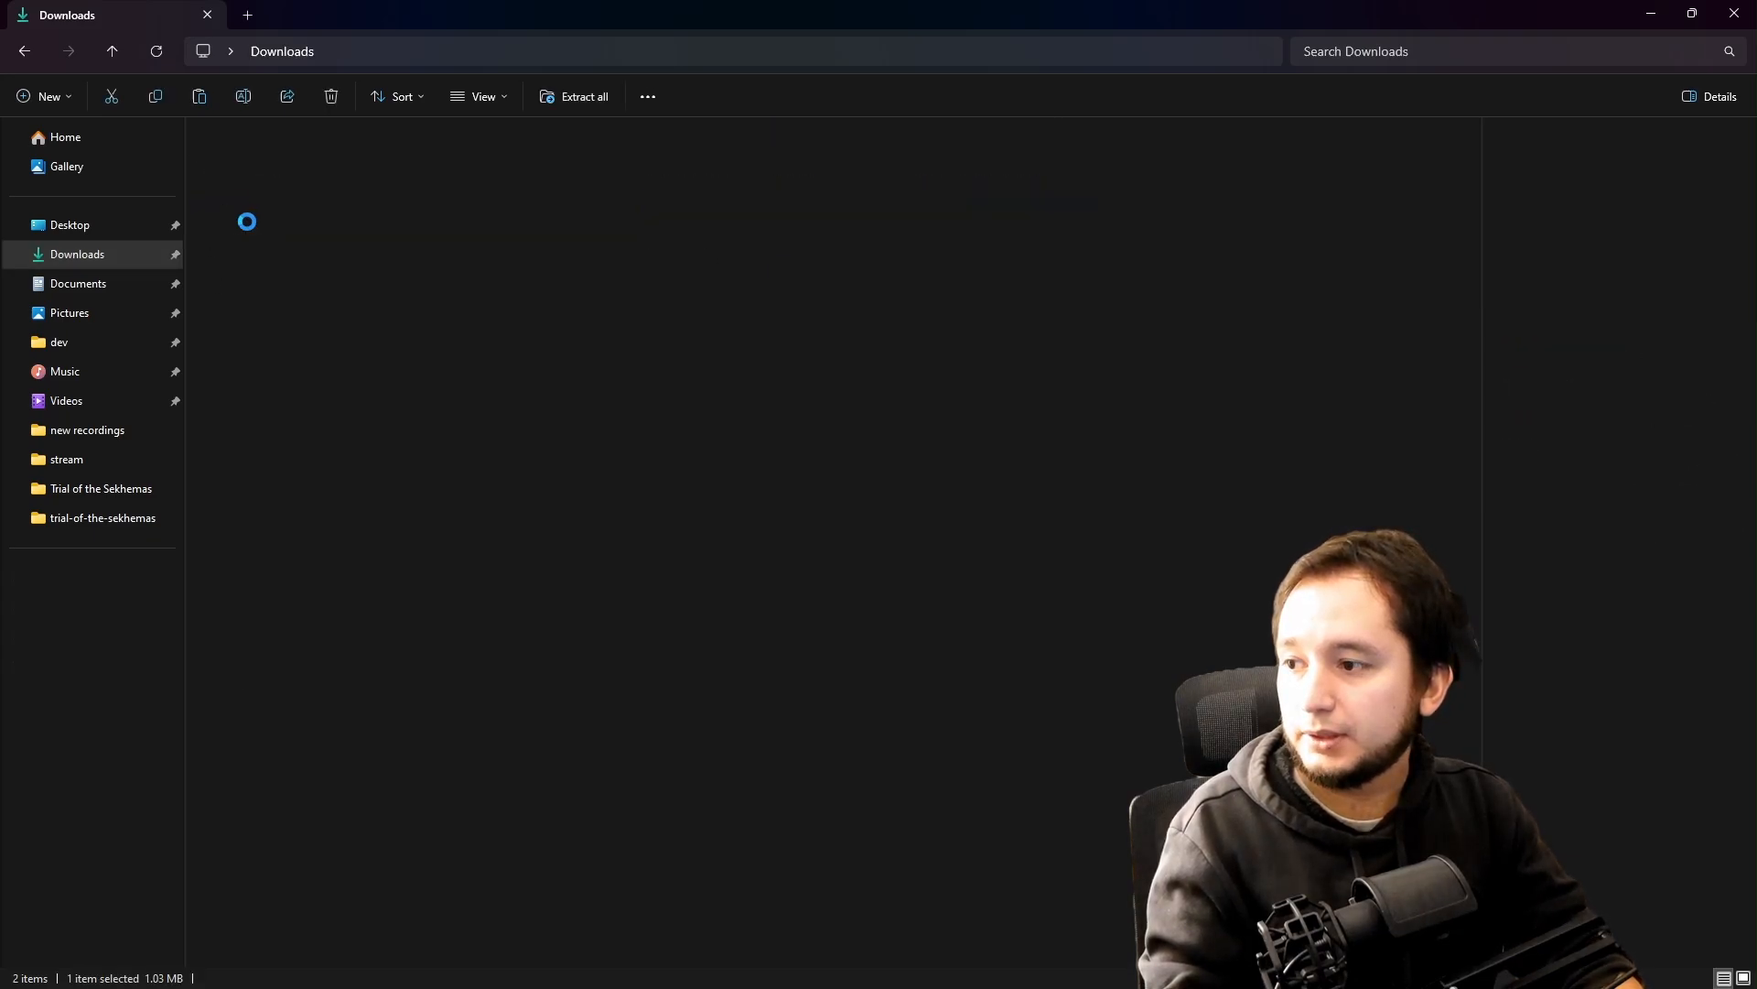
pyautogui.click(260, 161)
pyautogui.keyDown('shift'); pyautogui.click(306, 311); pyautogui.keyUp('shift')
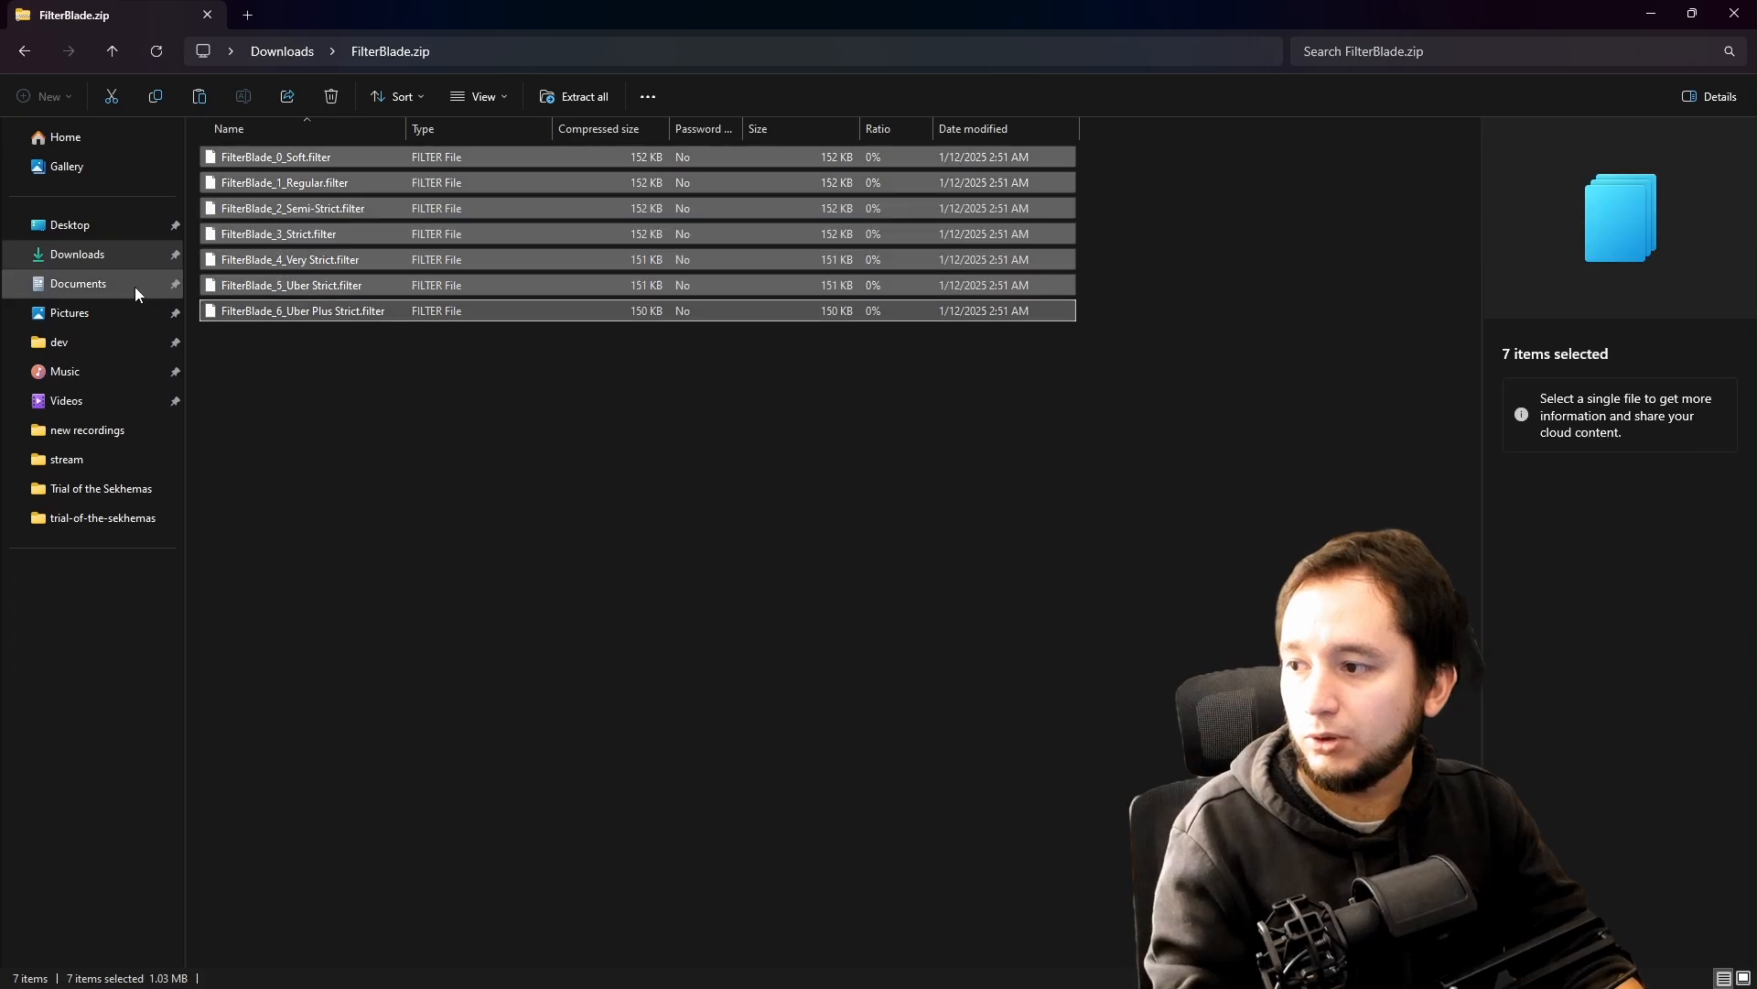
pyautogui.click(80, 287)
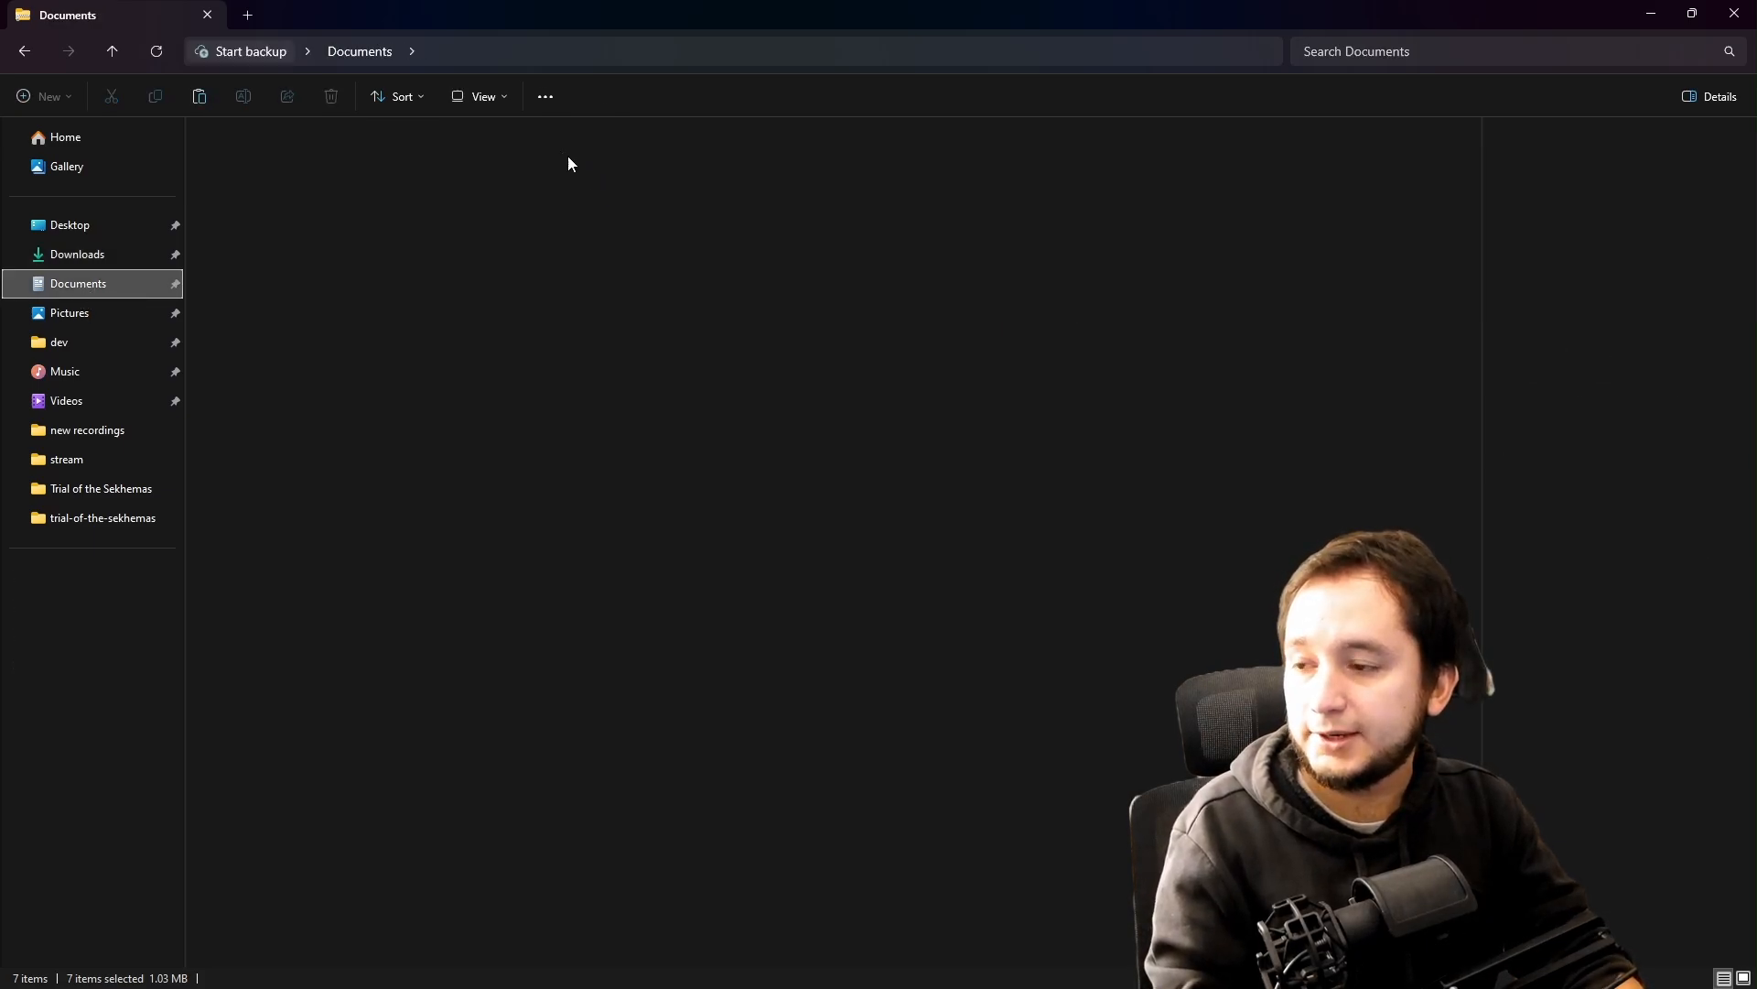
pyautogui.doubleClick(831, 172)
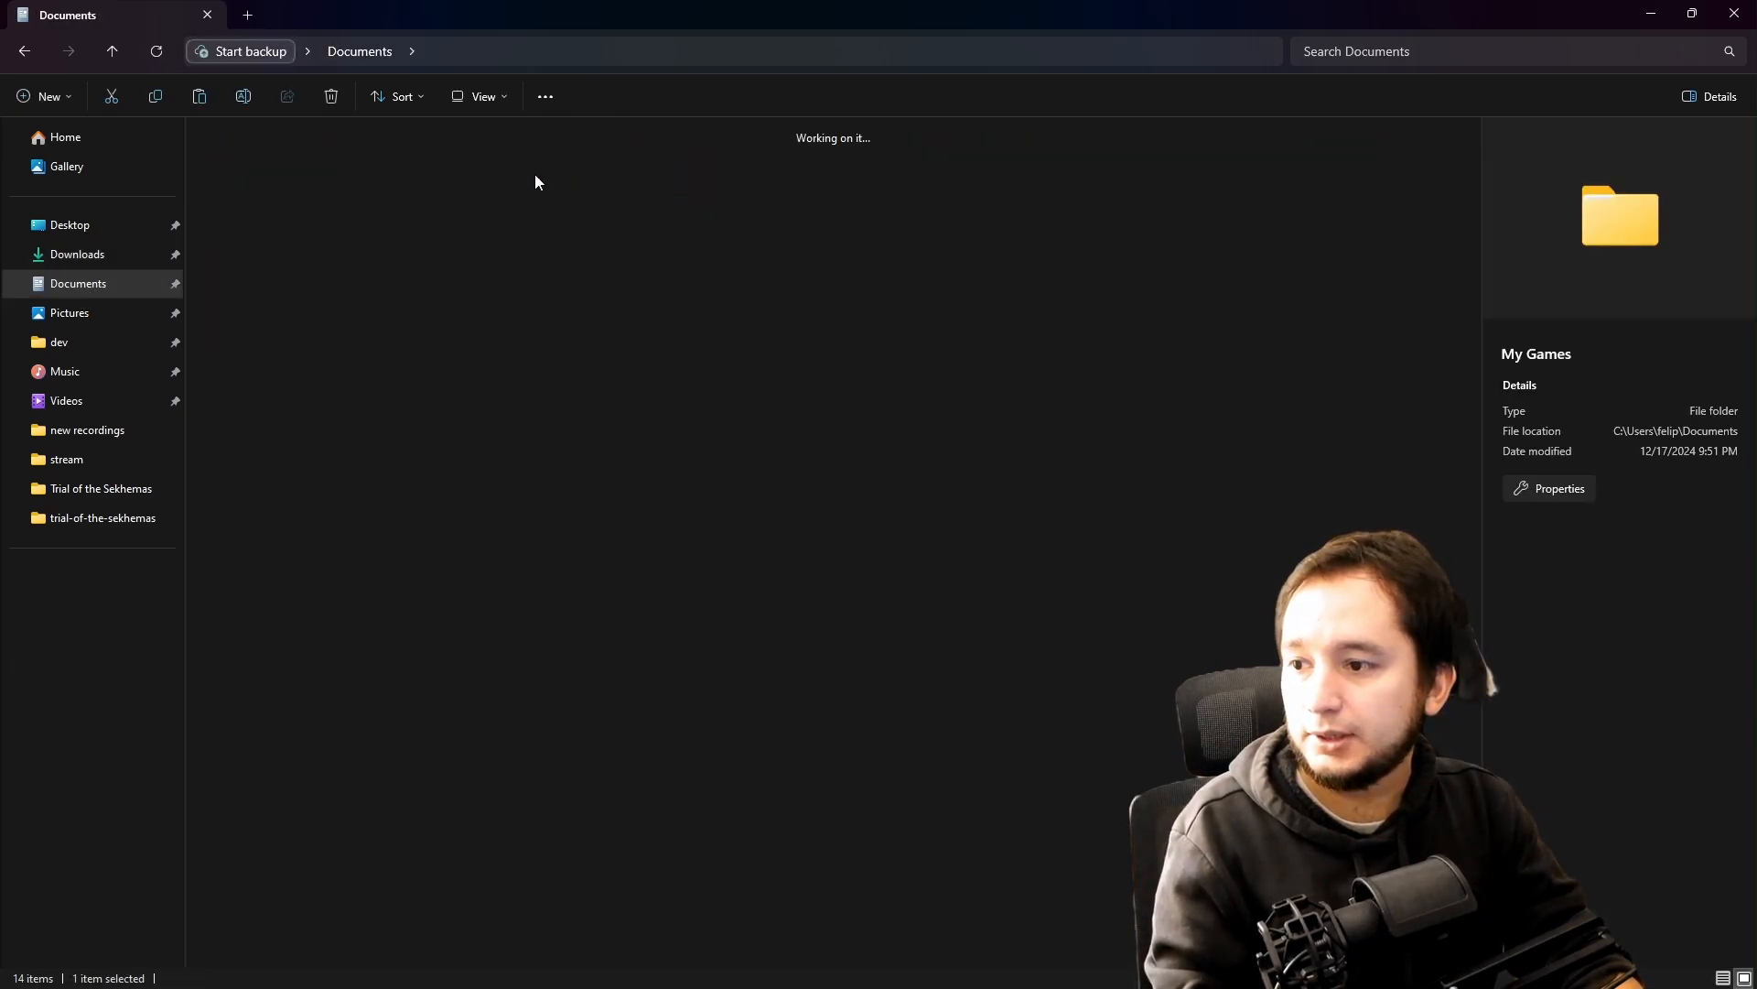
pyautogui.click(364, 172)
pyautogui.doubleClick(366, 172)
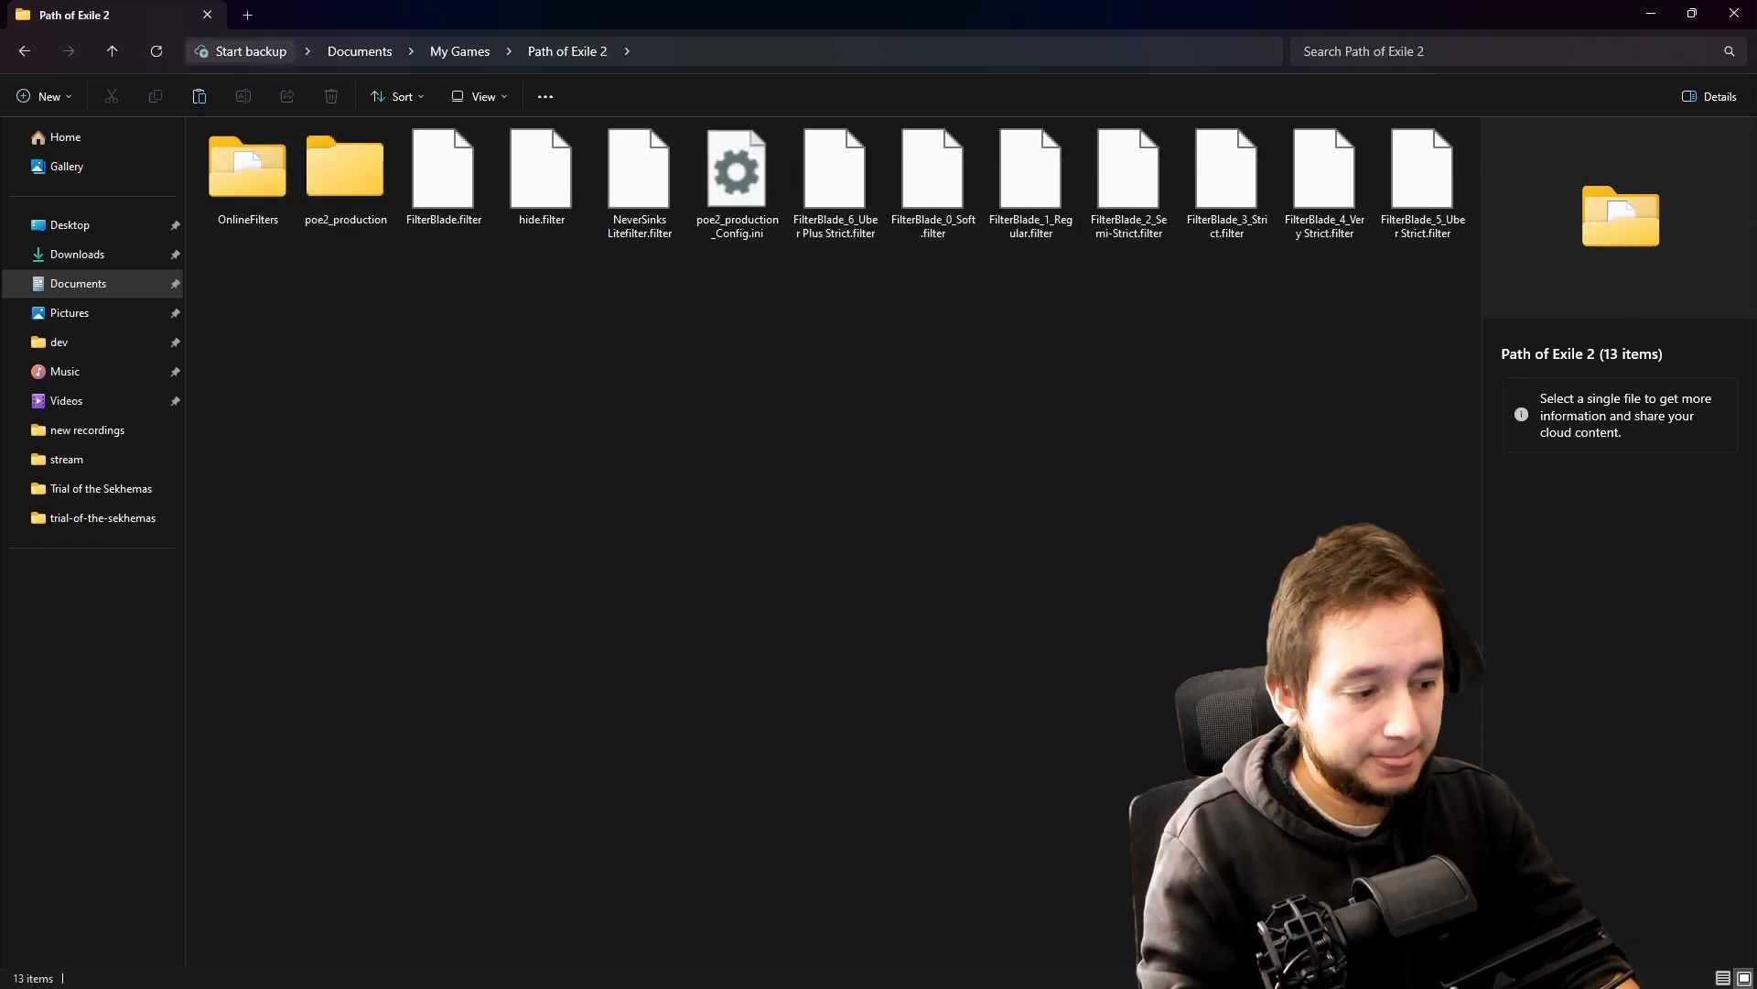
# - Switch to Path of Exile 2, set the item filter to FilterBlade_6_Uber Plus Strict, and drop the blue orb from the inventory on the ground
pyautogui.hotkey('alt', 'Tab')
pyautogui.press('o')
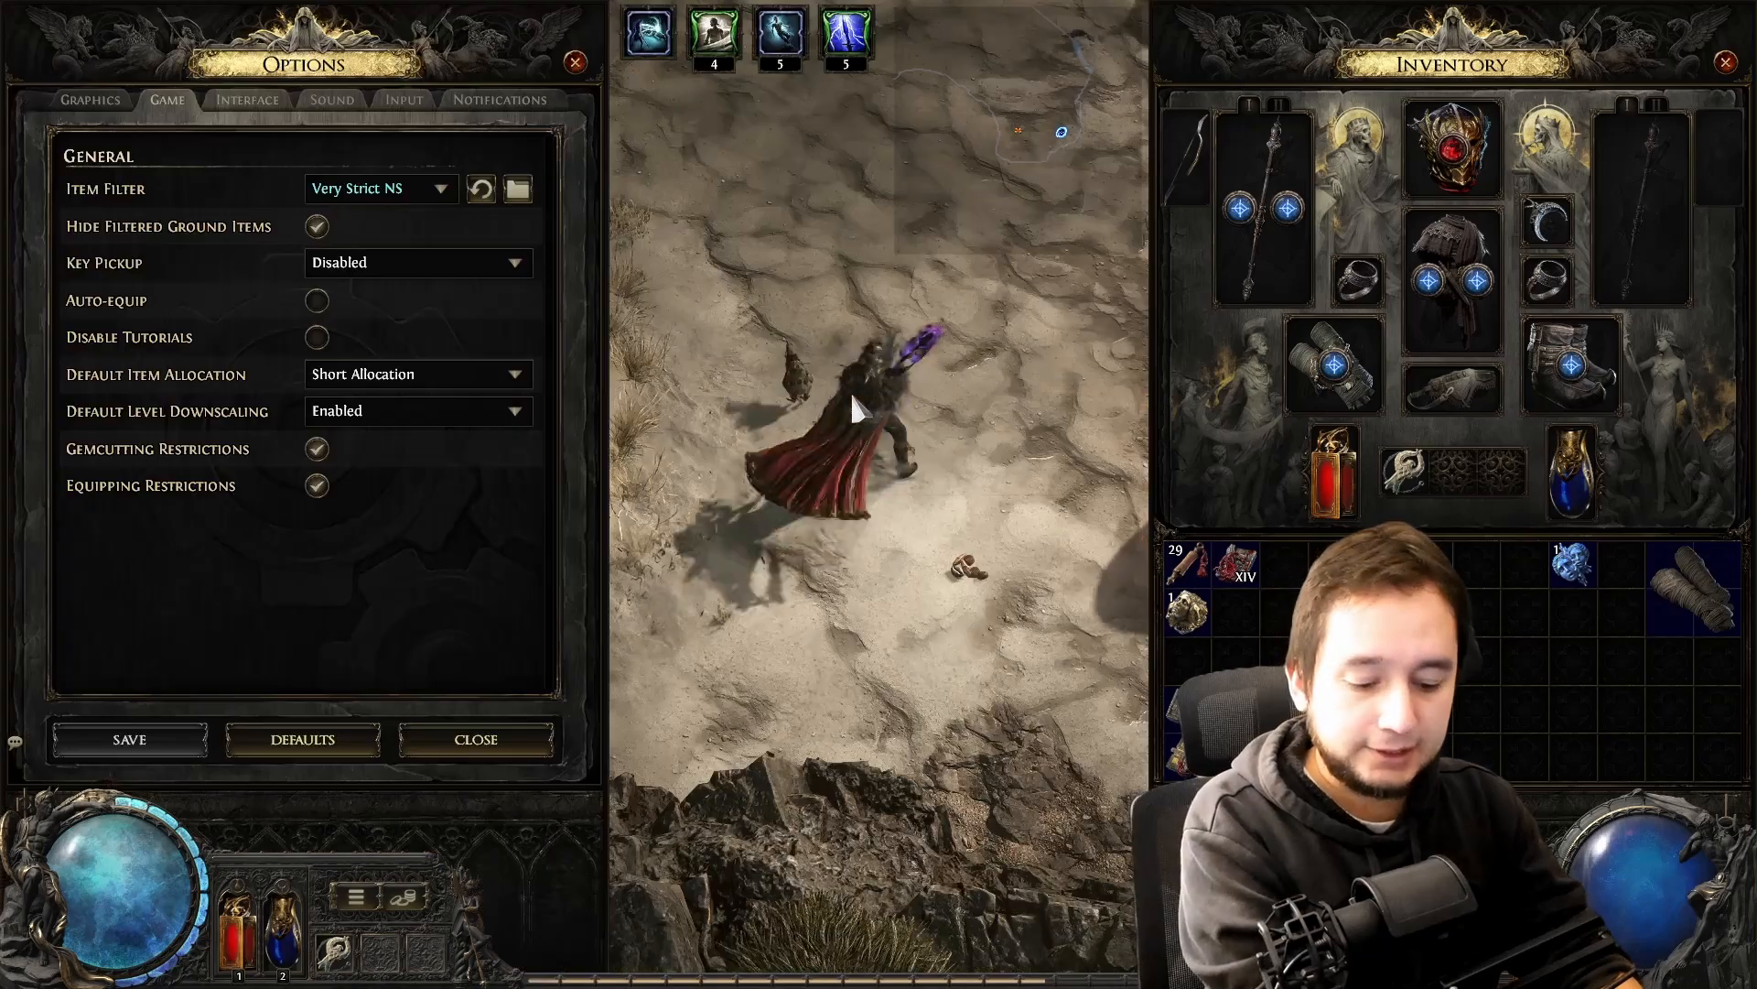
pyautogui.click(438, 188)
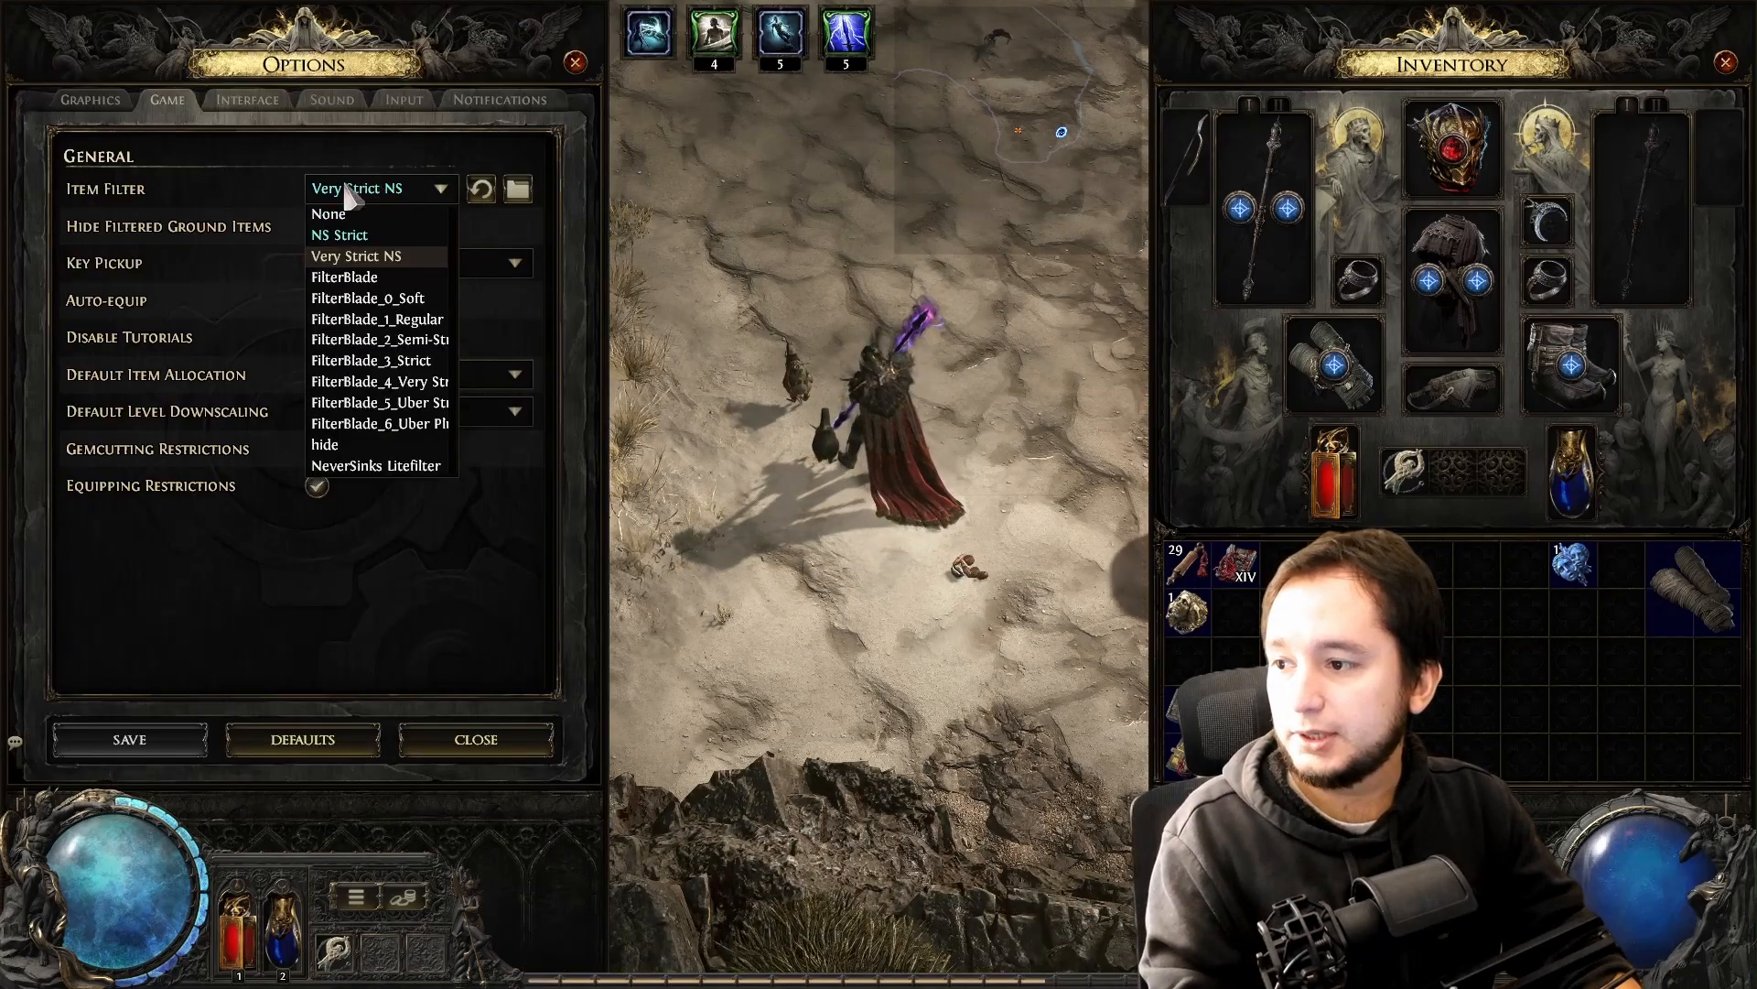
pyautogui.click(392, 423)
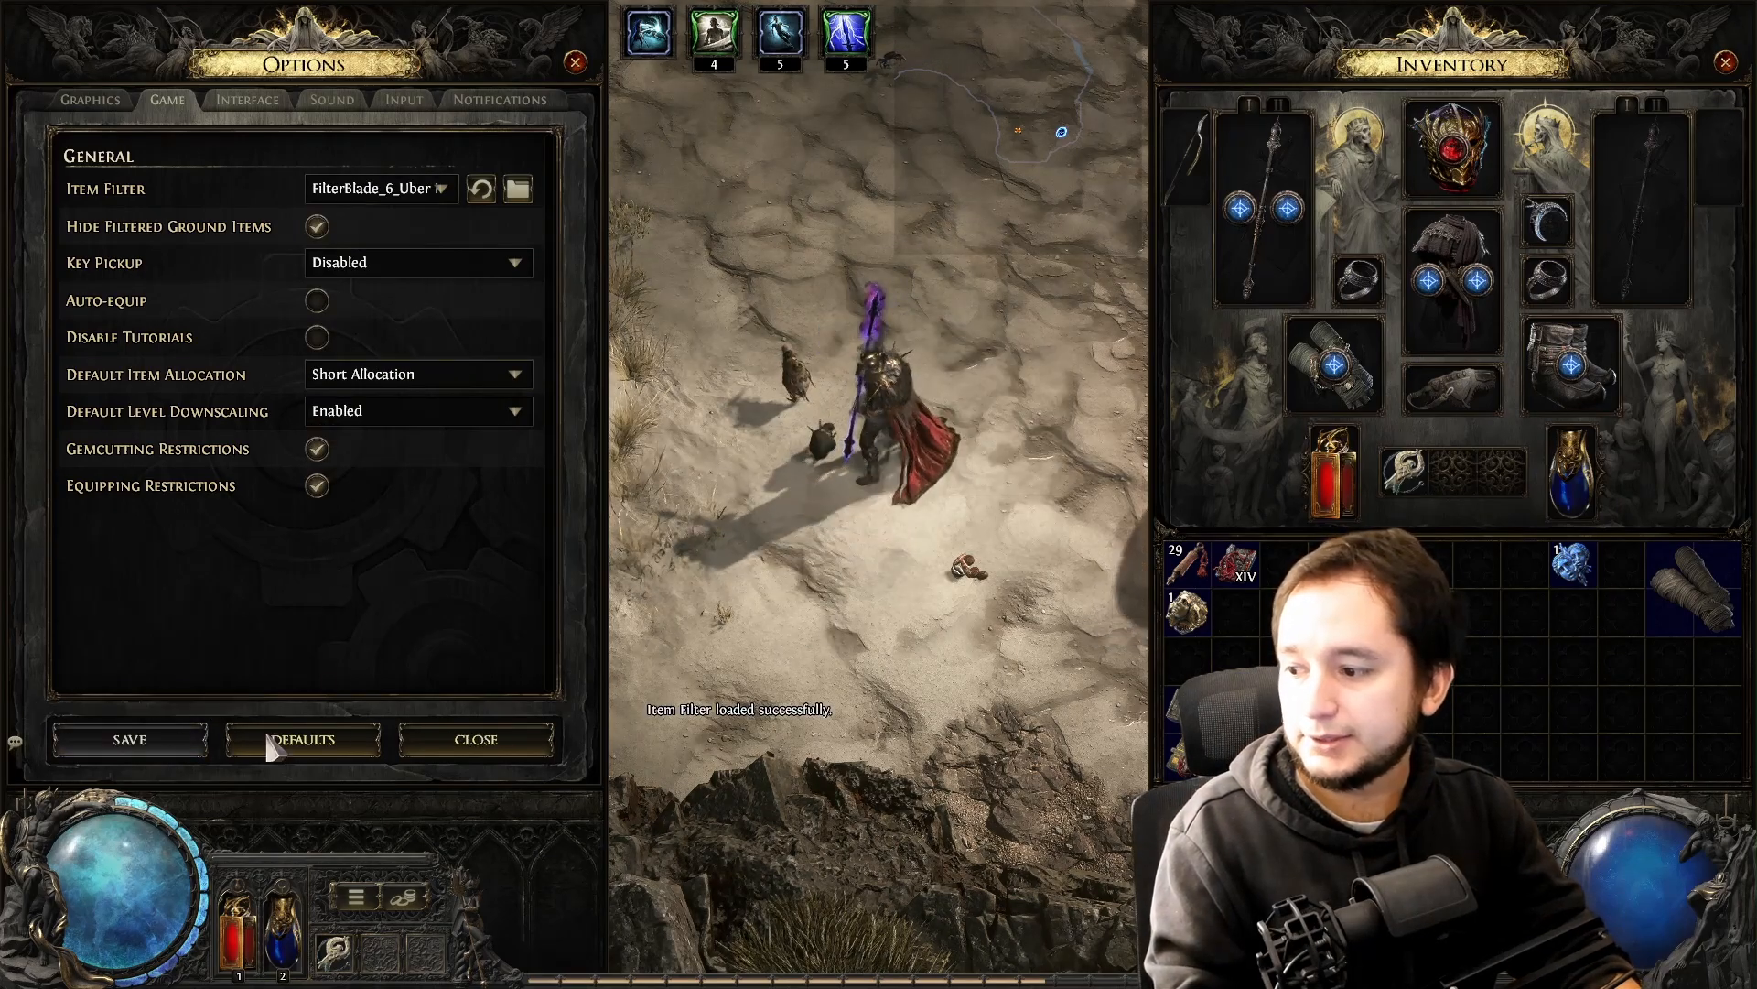
pyautogui.click(1573, 566)
pyautogui.click(904, 472)
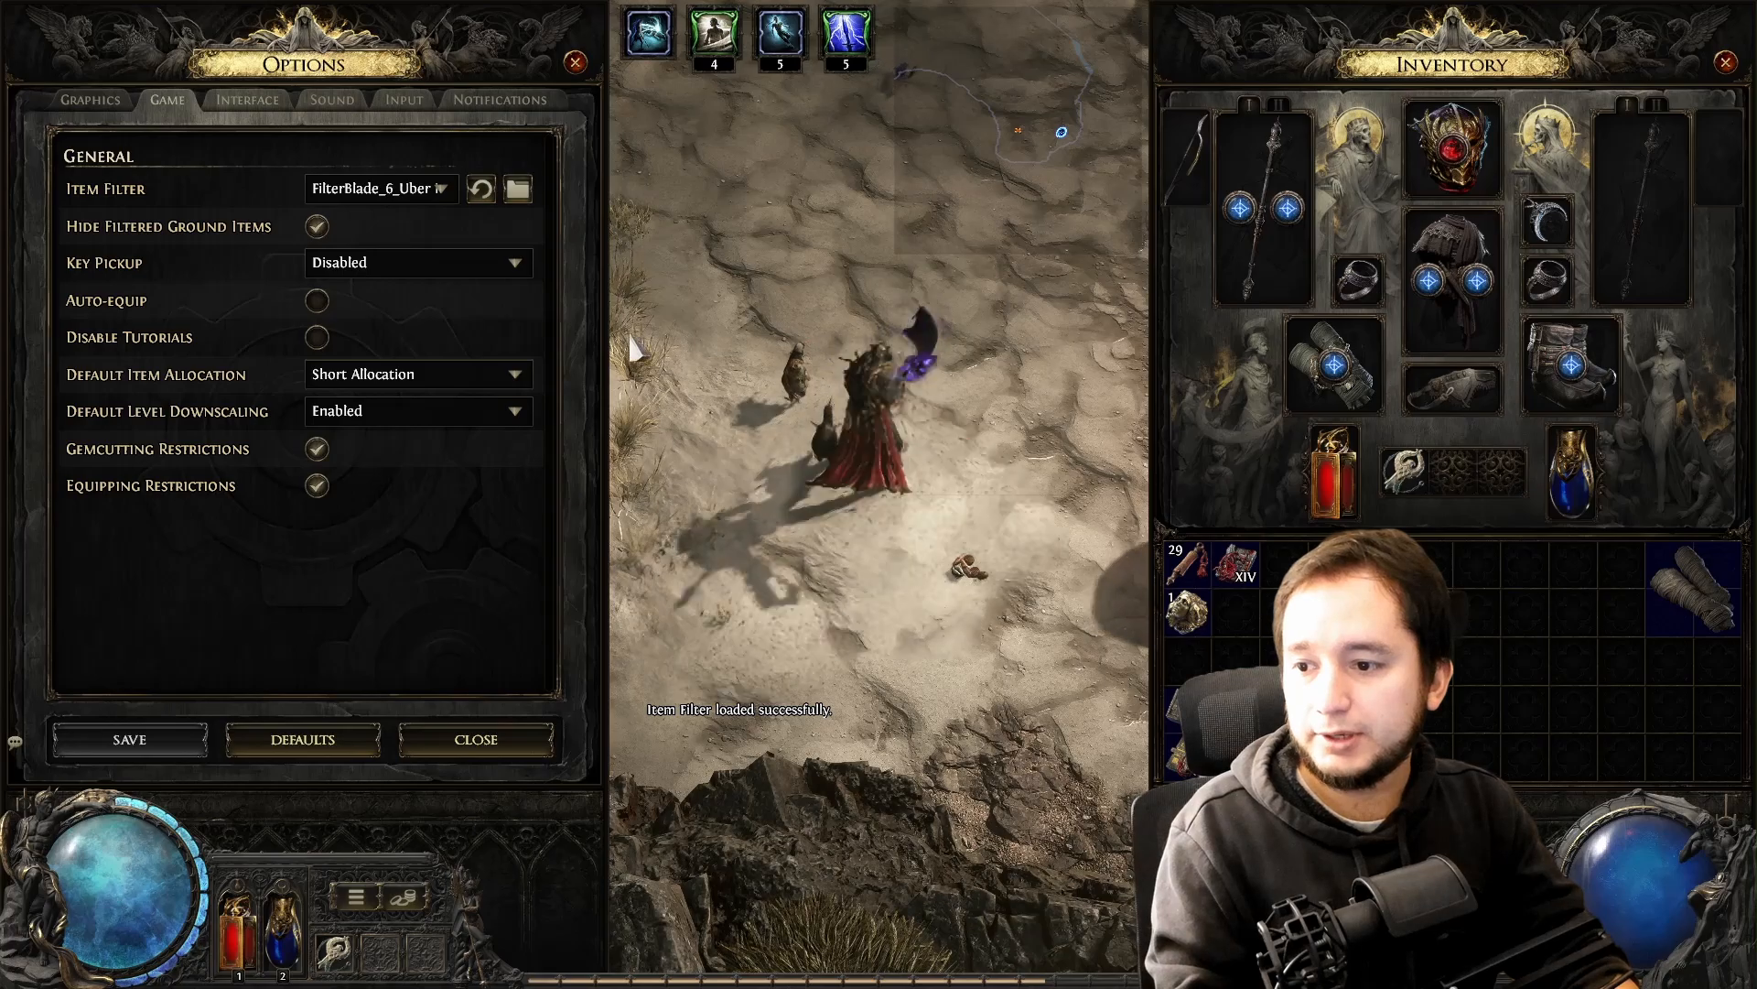
# - Set the item filter to FilterBlade_1_Regular to check how it treats the orb dropped on the ground
pyautogui.click(407, 189)
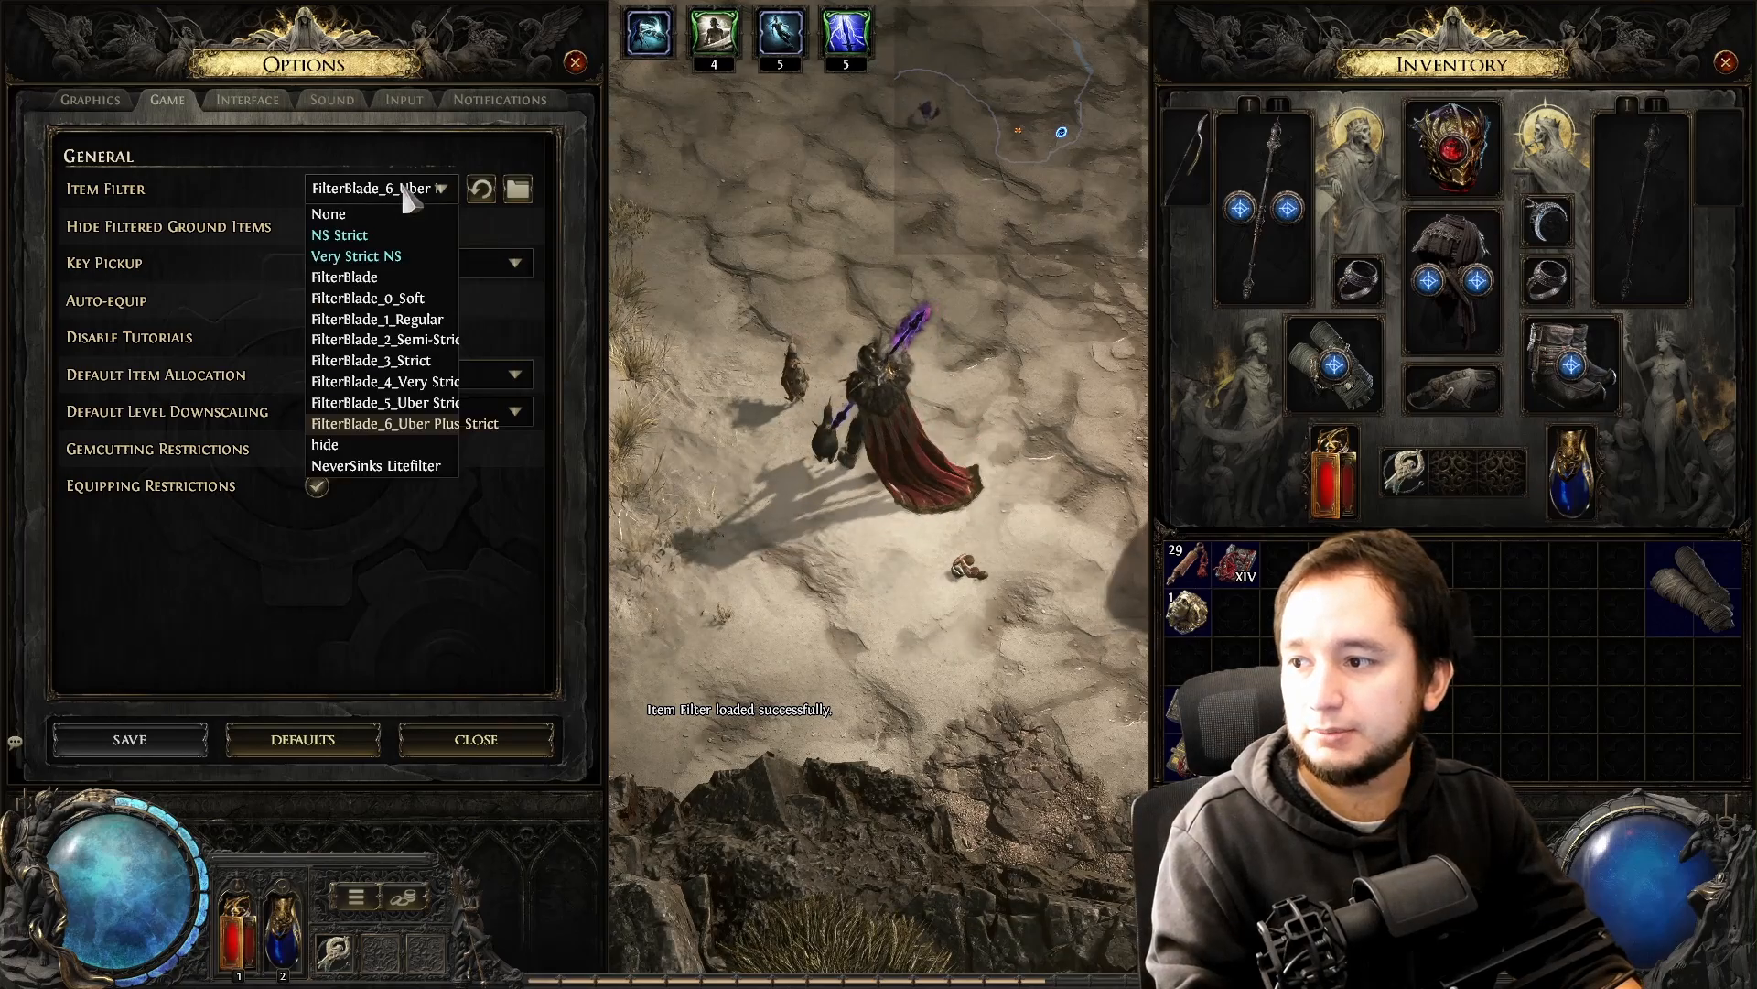
pyautogui.click(387, 321)
pyautogui.moveTo(902, 494)
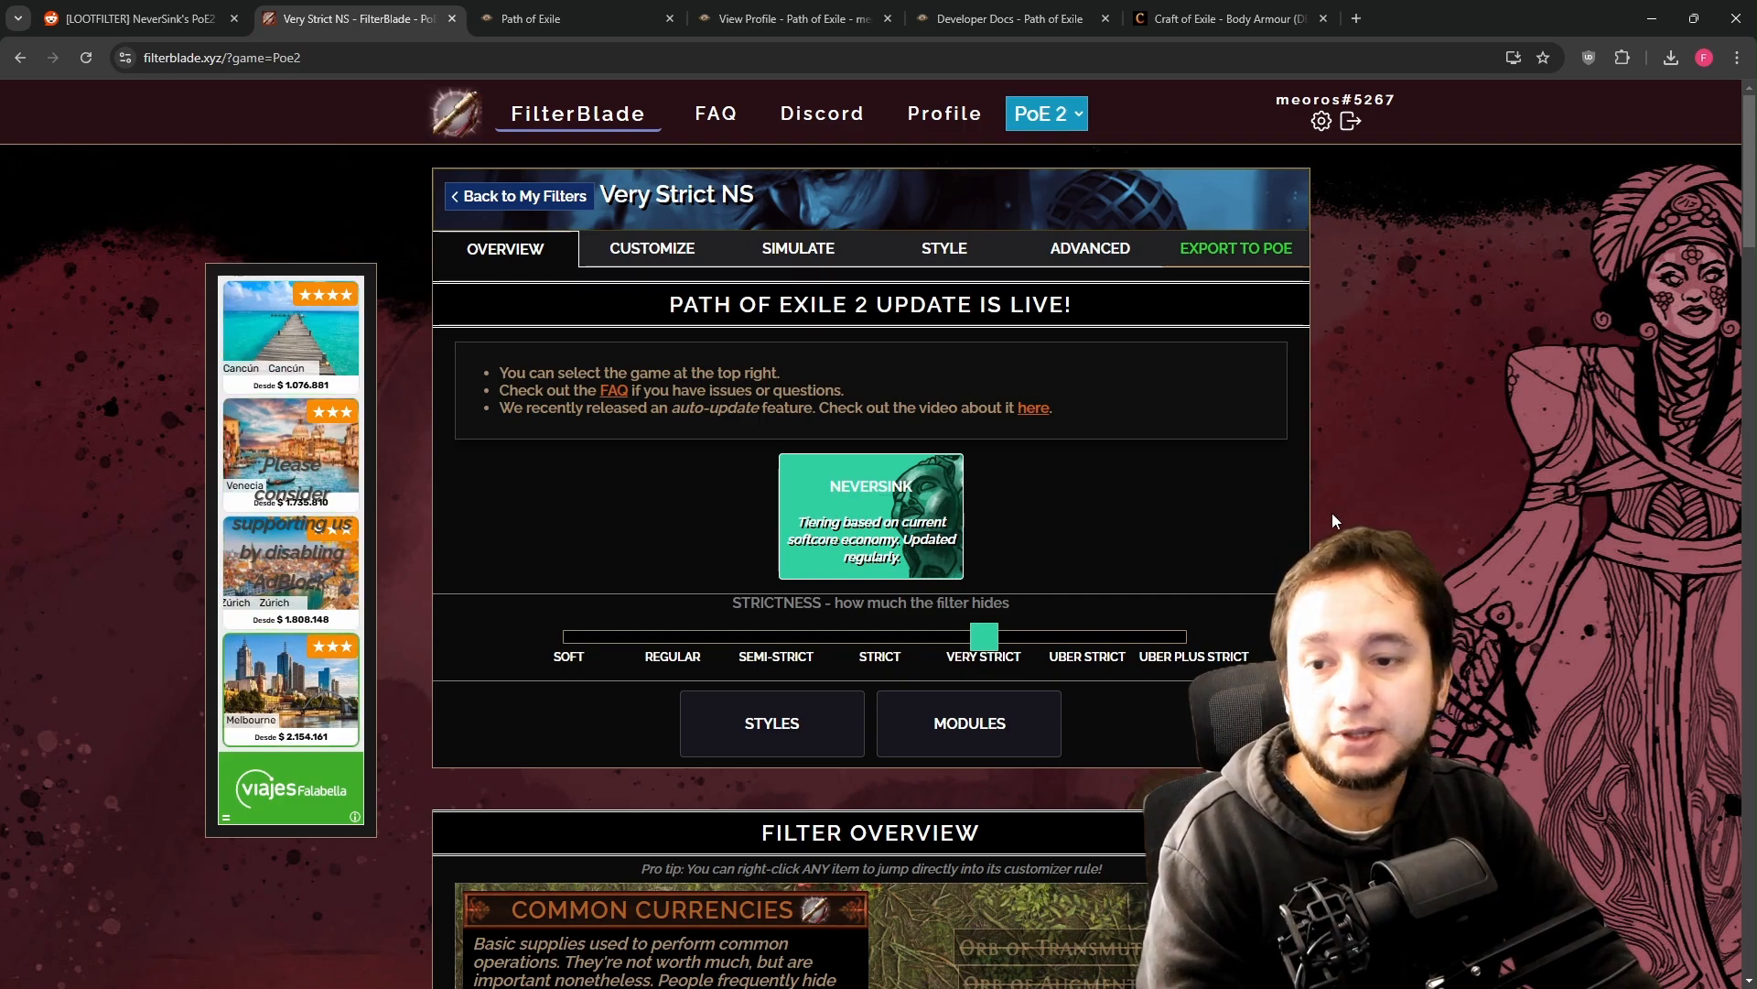
# - In FilterBlade, jump from Orb of Transmutation under Common Currencies in the filter overview to its customizer rule
pyautogui.moveTo(968, 648)
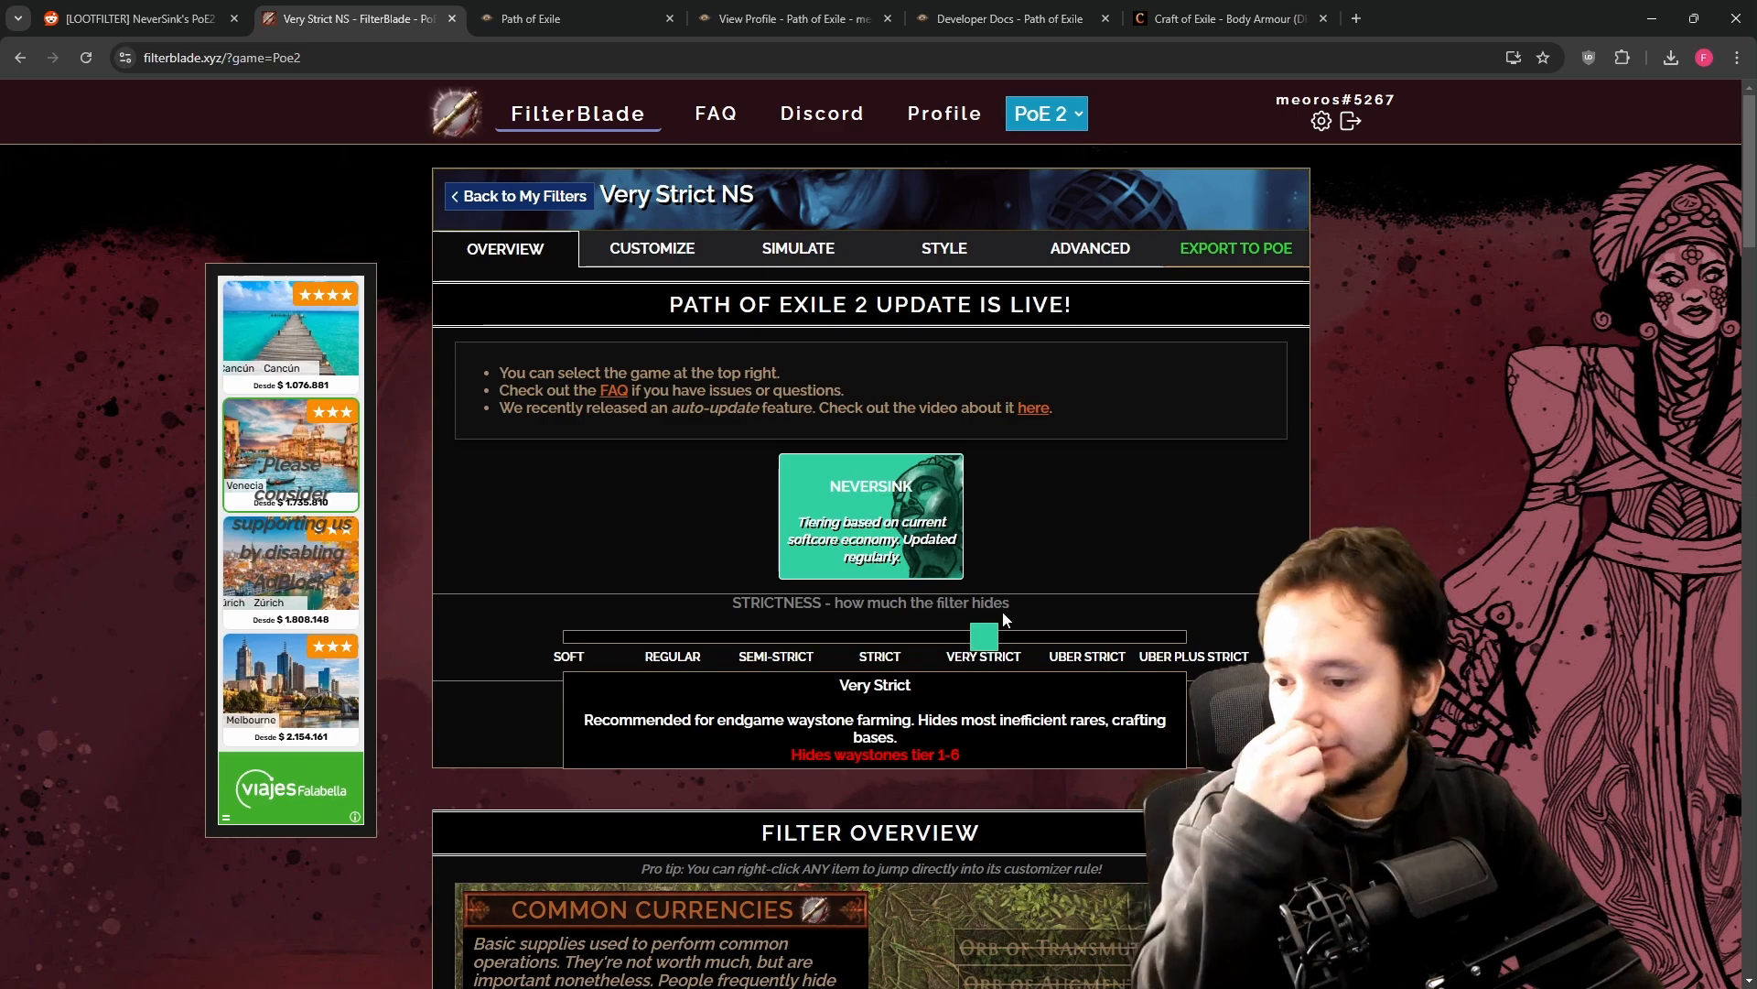
pyautogui.scroll(-6, 1073, 474)
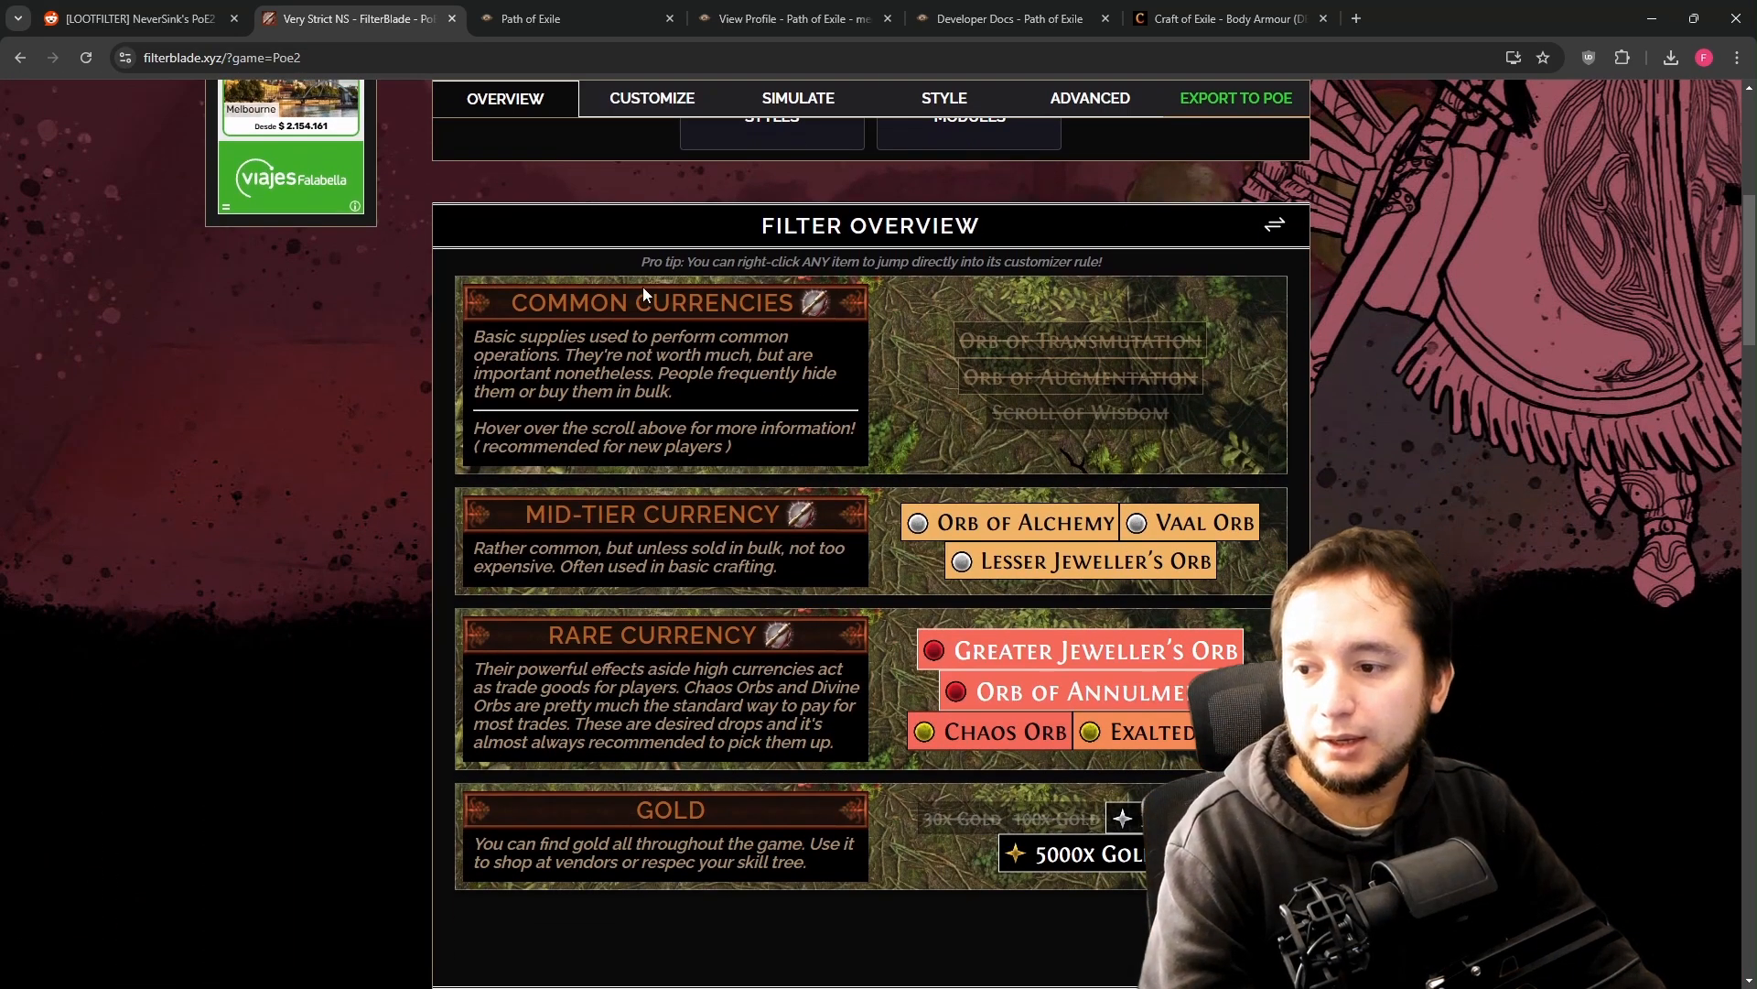
pyautogui.rightClick(1053, 343)
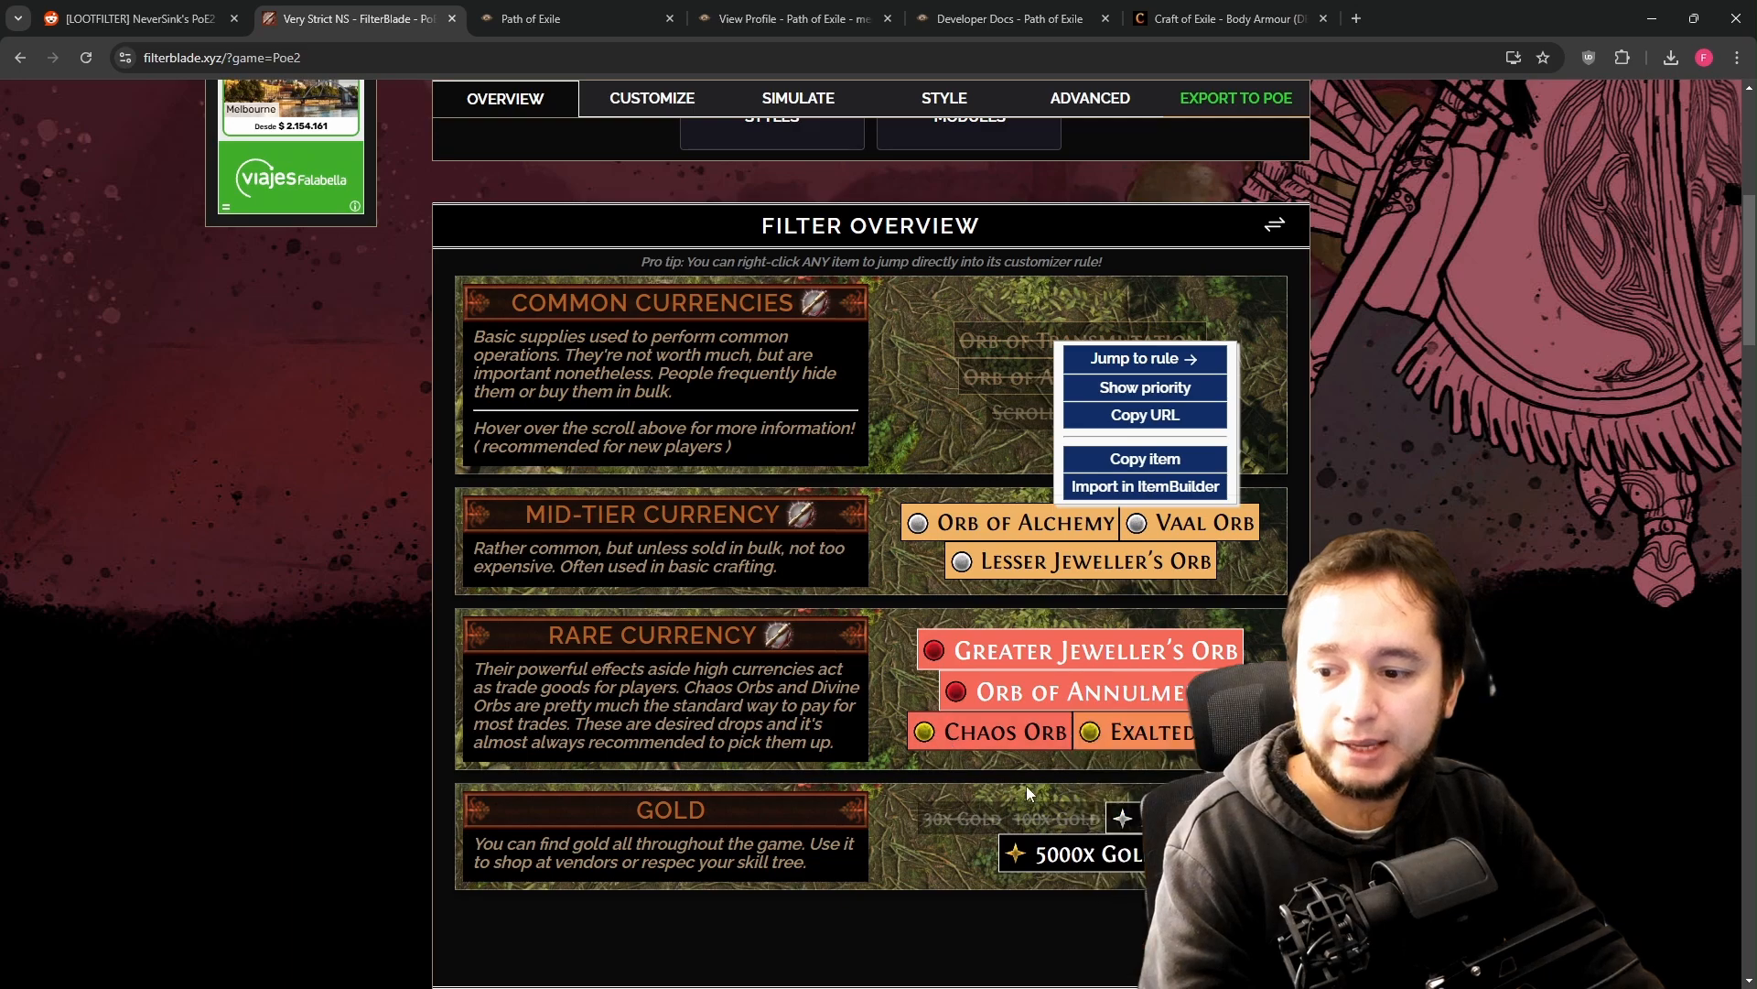
pyautogui.click(1117, 360)
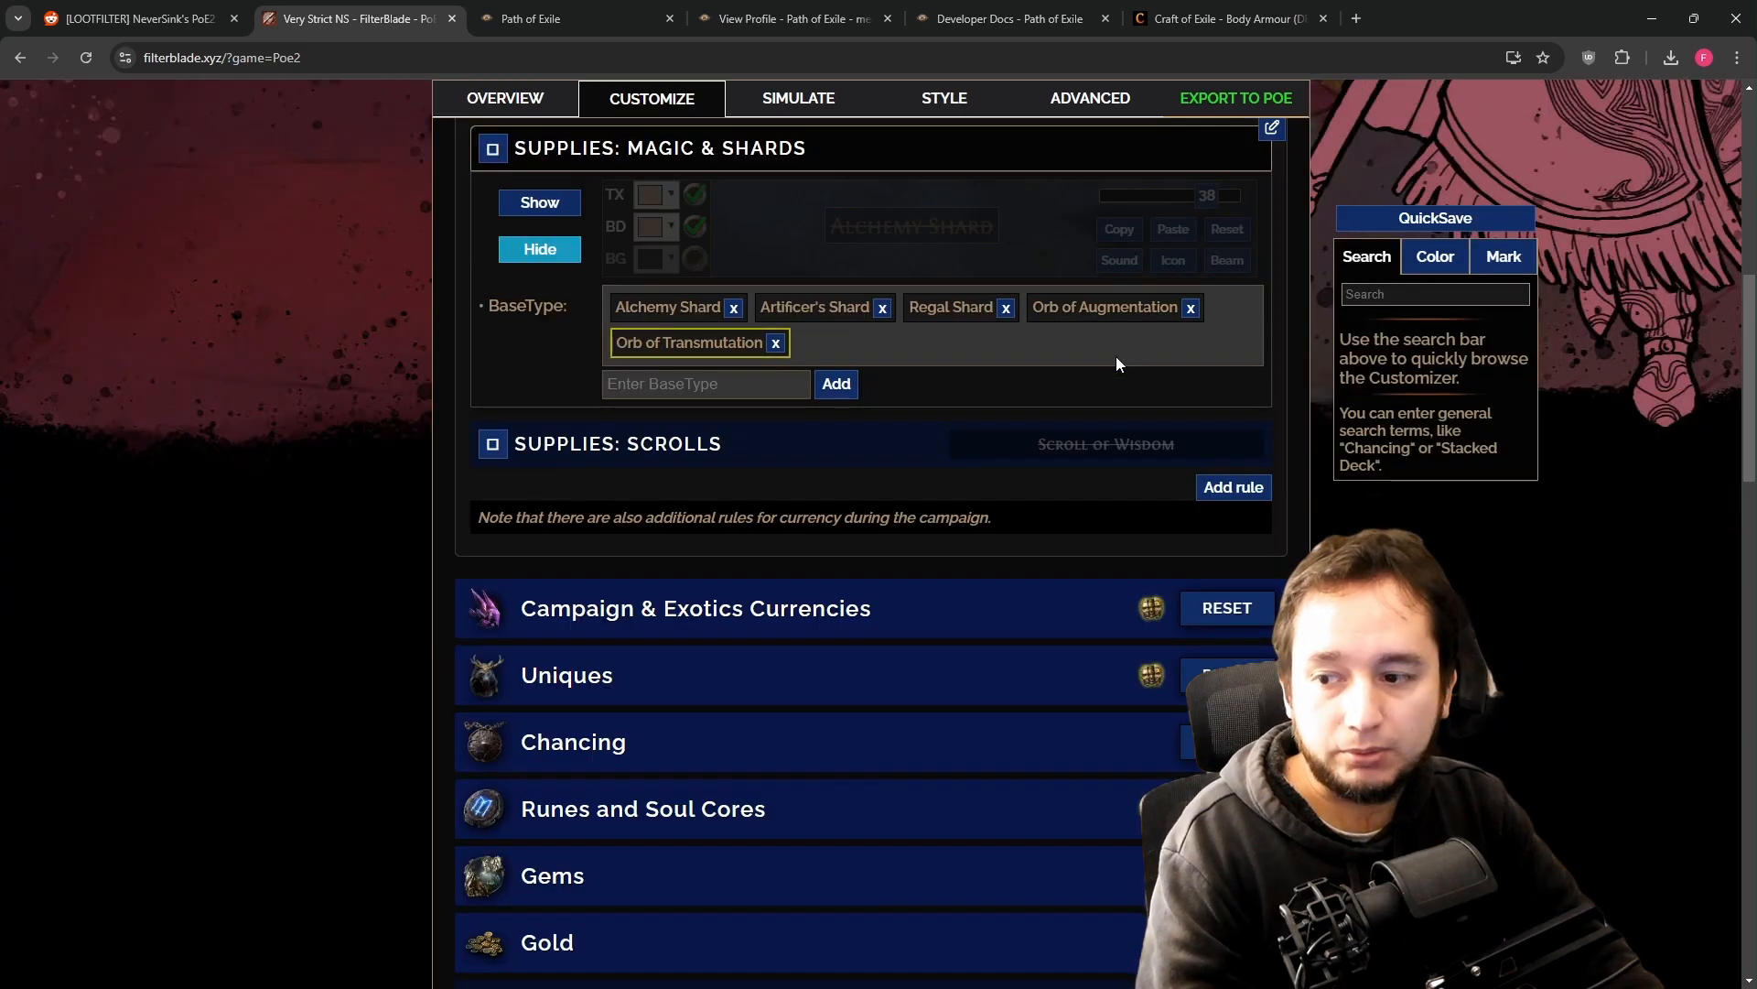
pyautogui.scroll(6, 941, 573)
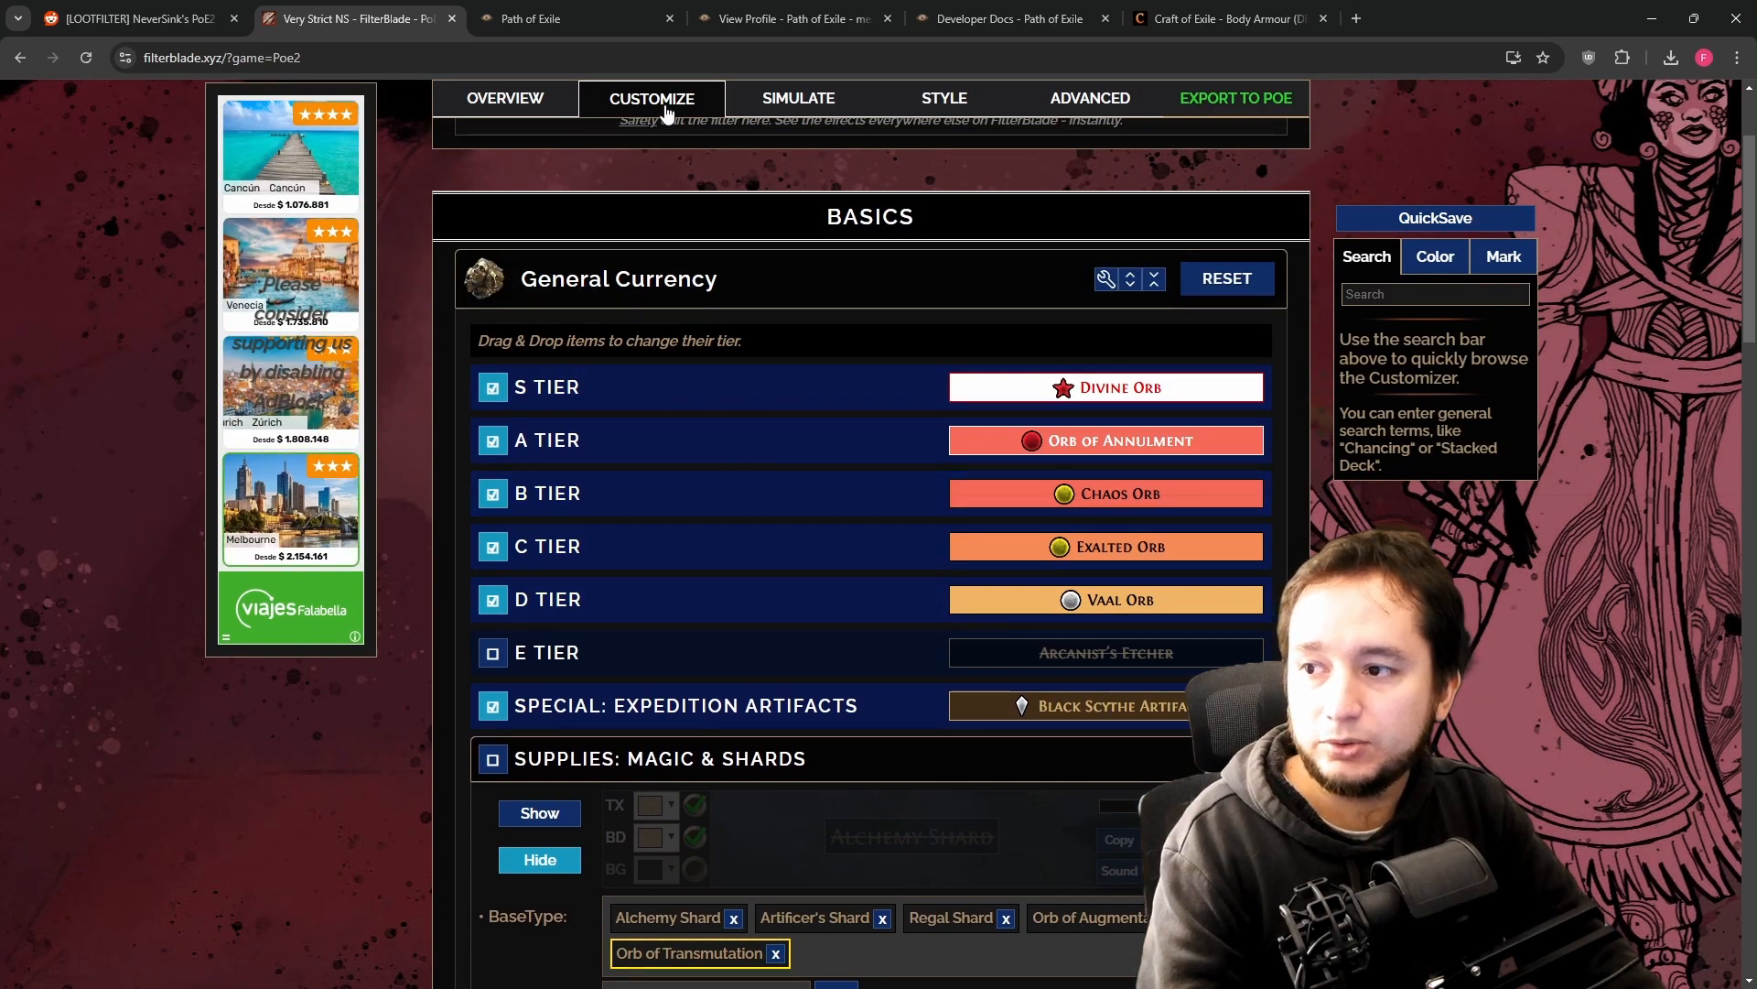
# - Add a custom rule under General Currency and move Orb of Augmentation into it from Supplies: Magic & Shards
pyautogui.scroll(-3, 671, 455)
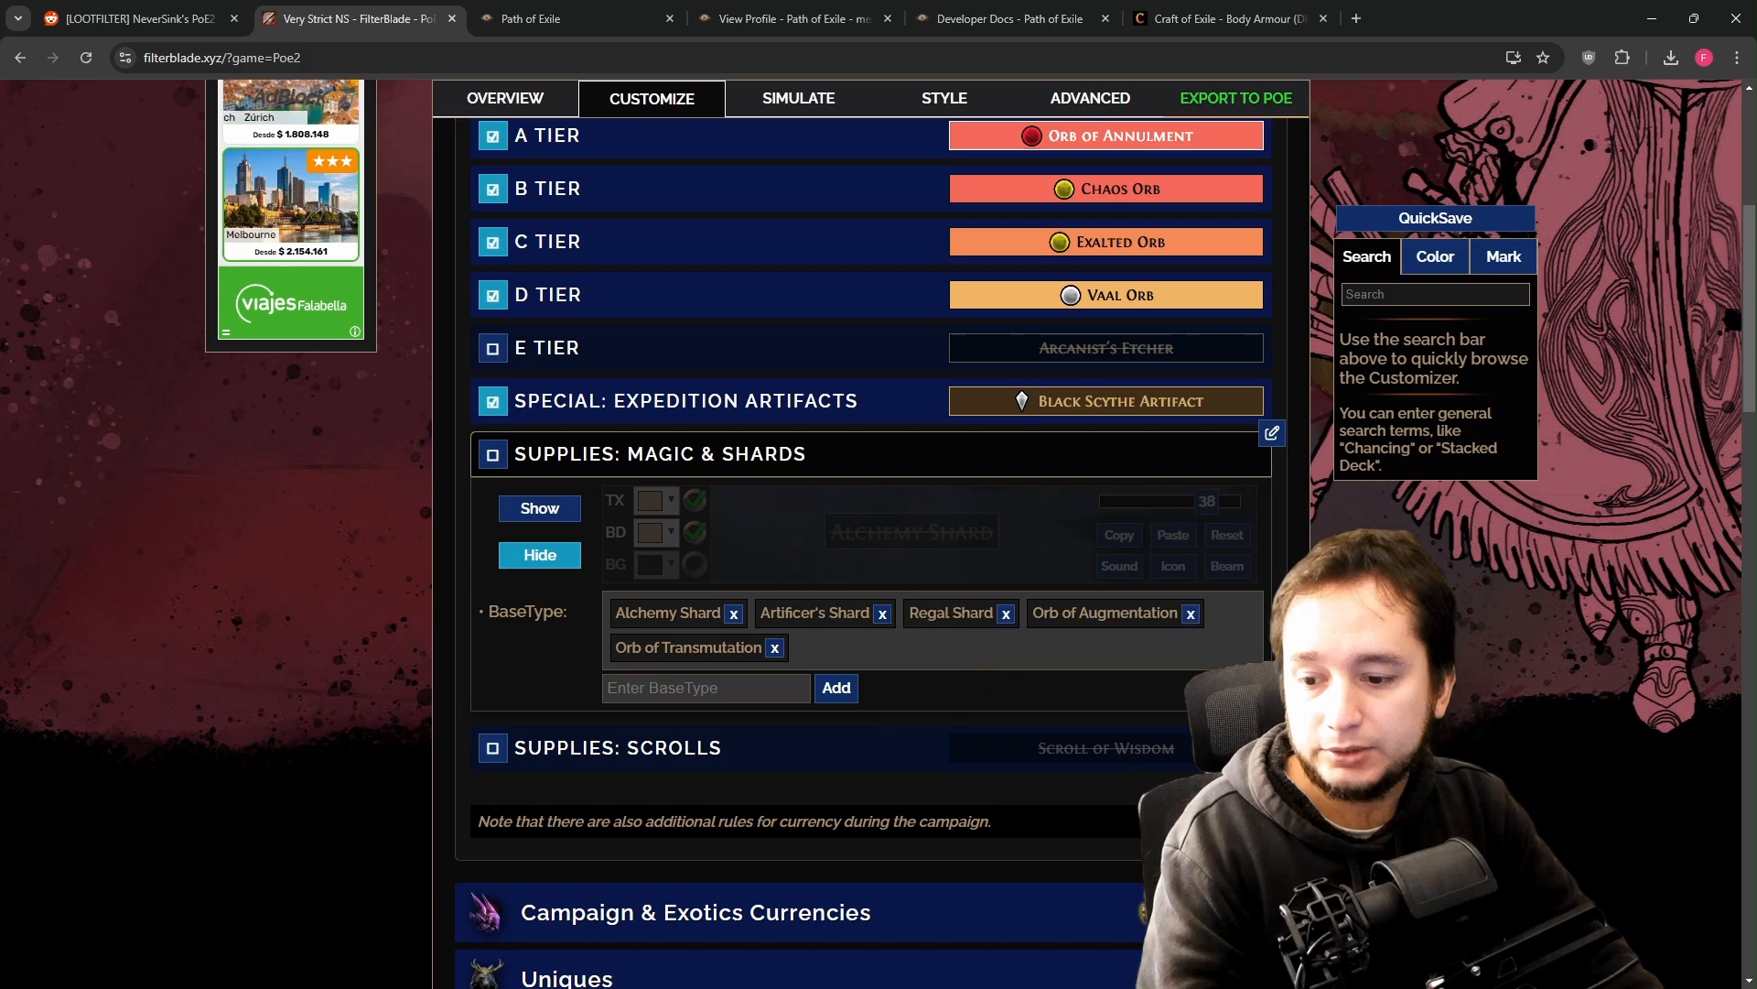
pyautogui.scroll(-2, 615, 727)
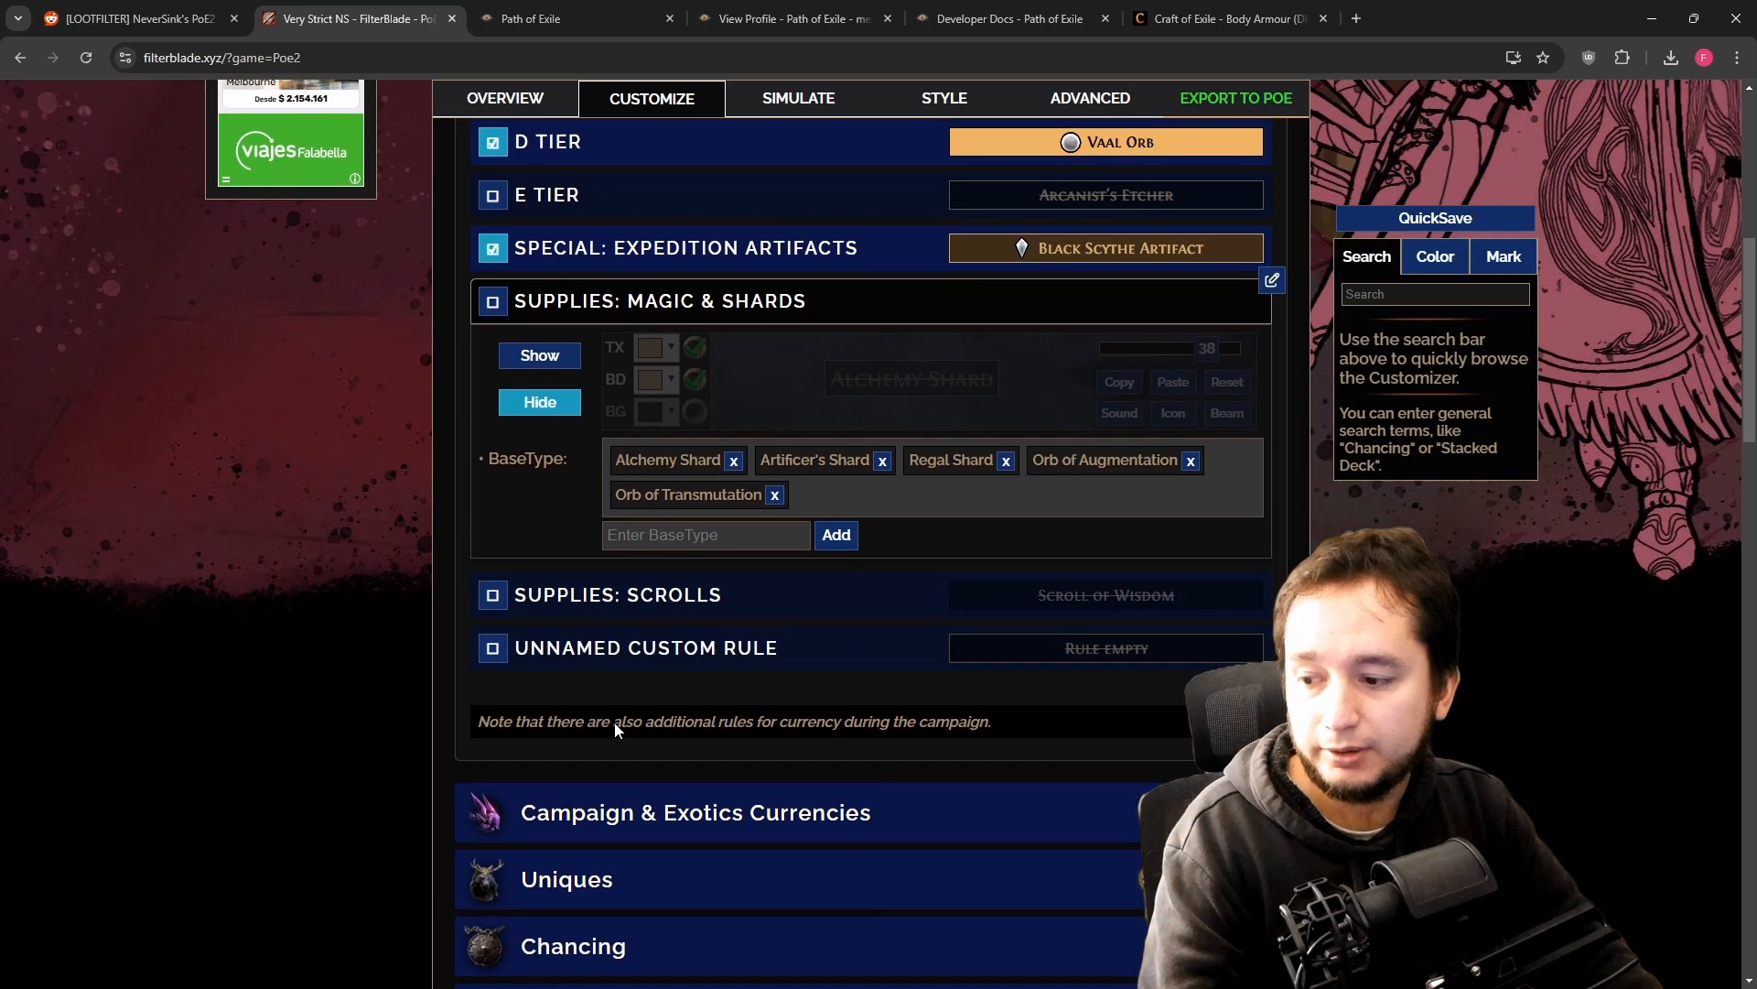
pyautogui.click(720, 662)
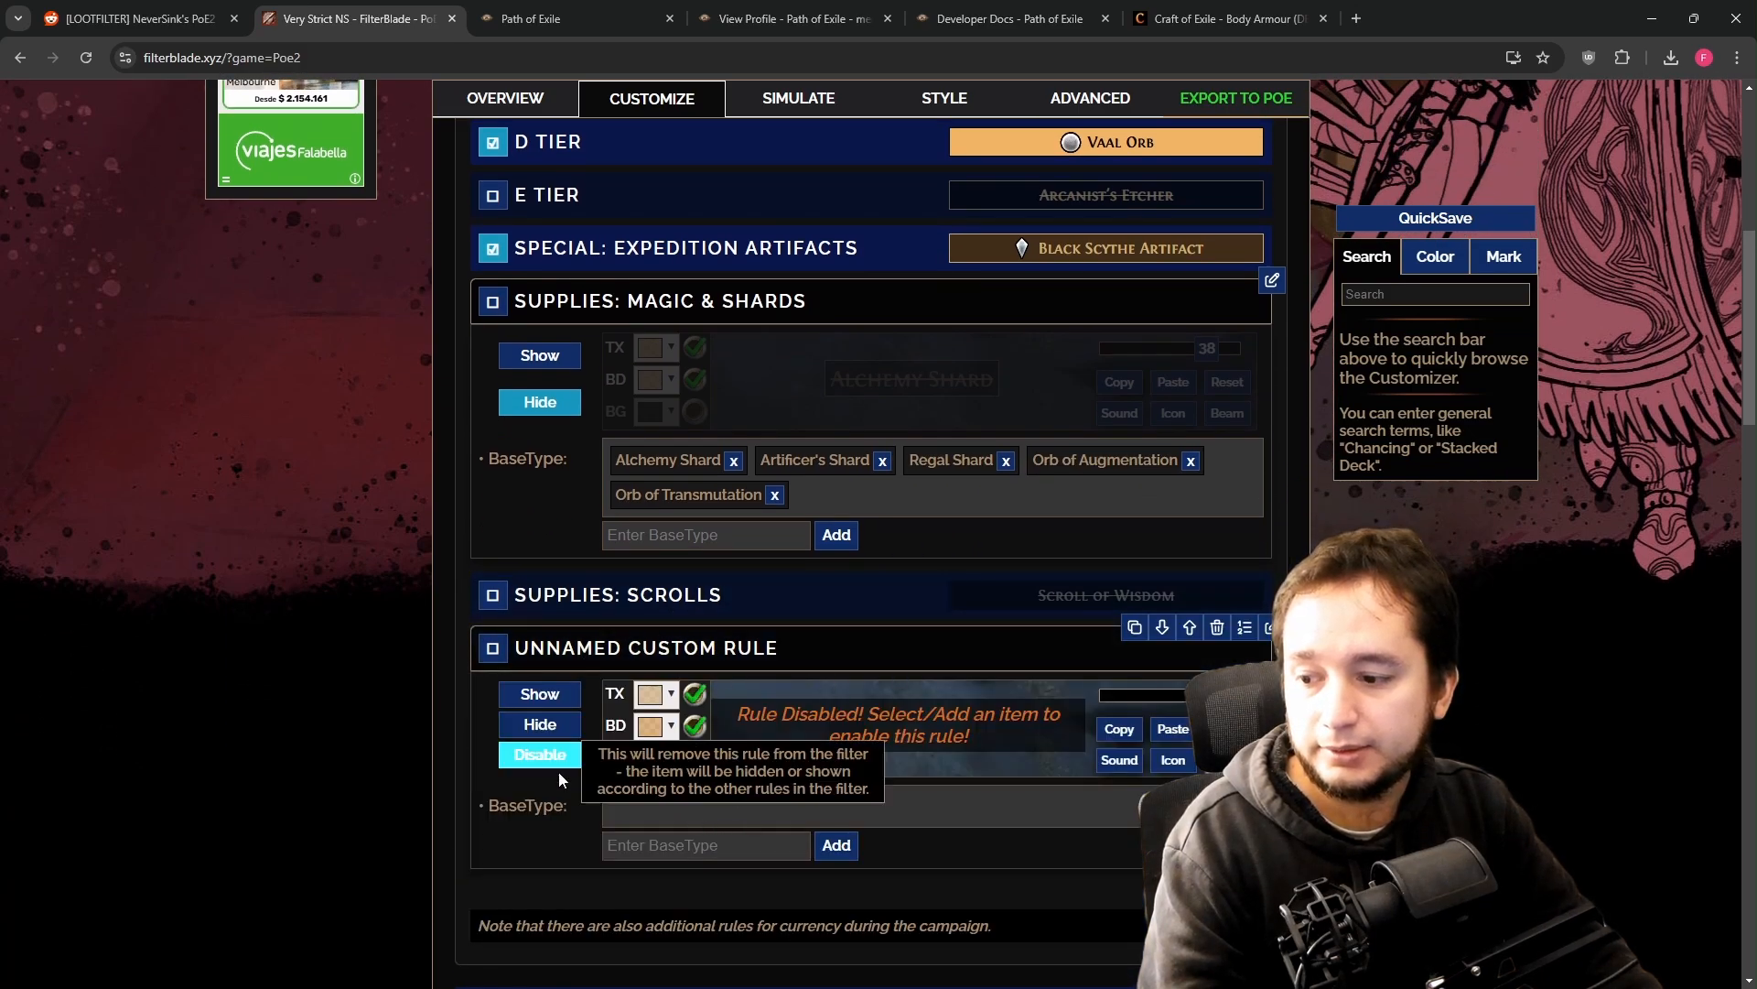
pyautogui.click(698, 845)
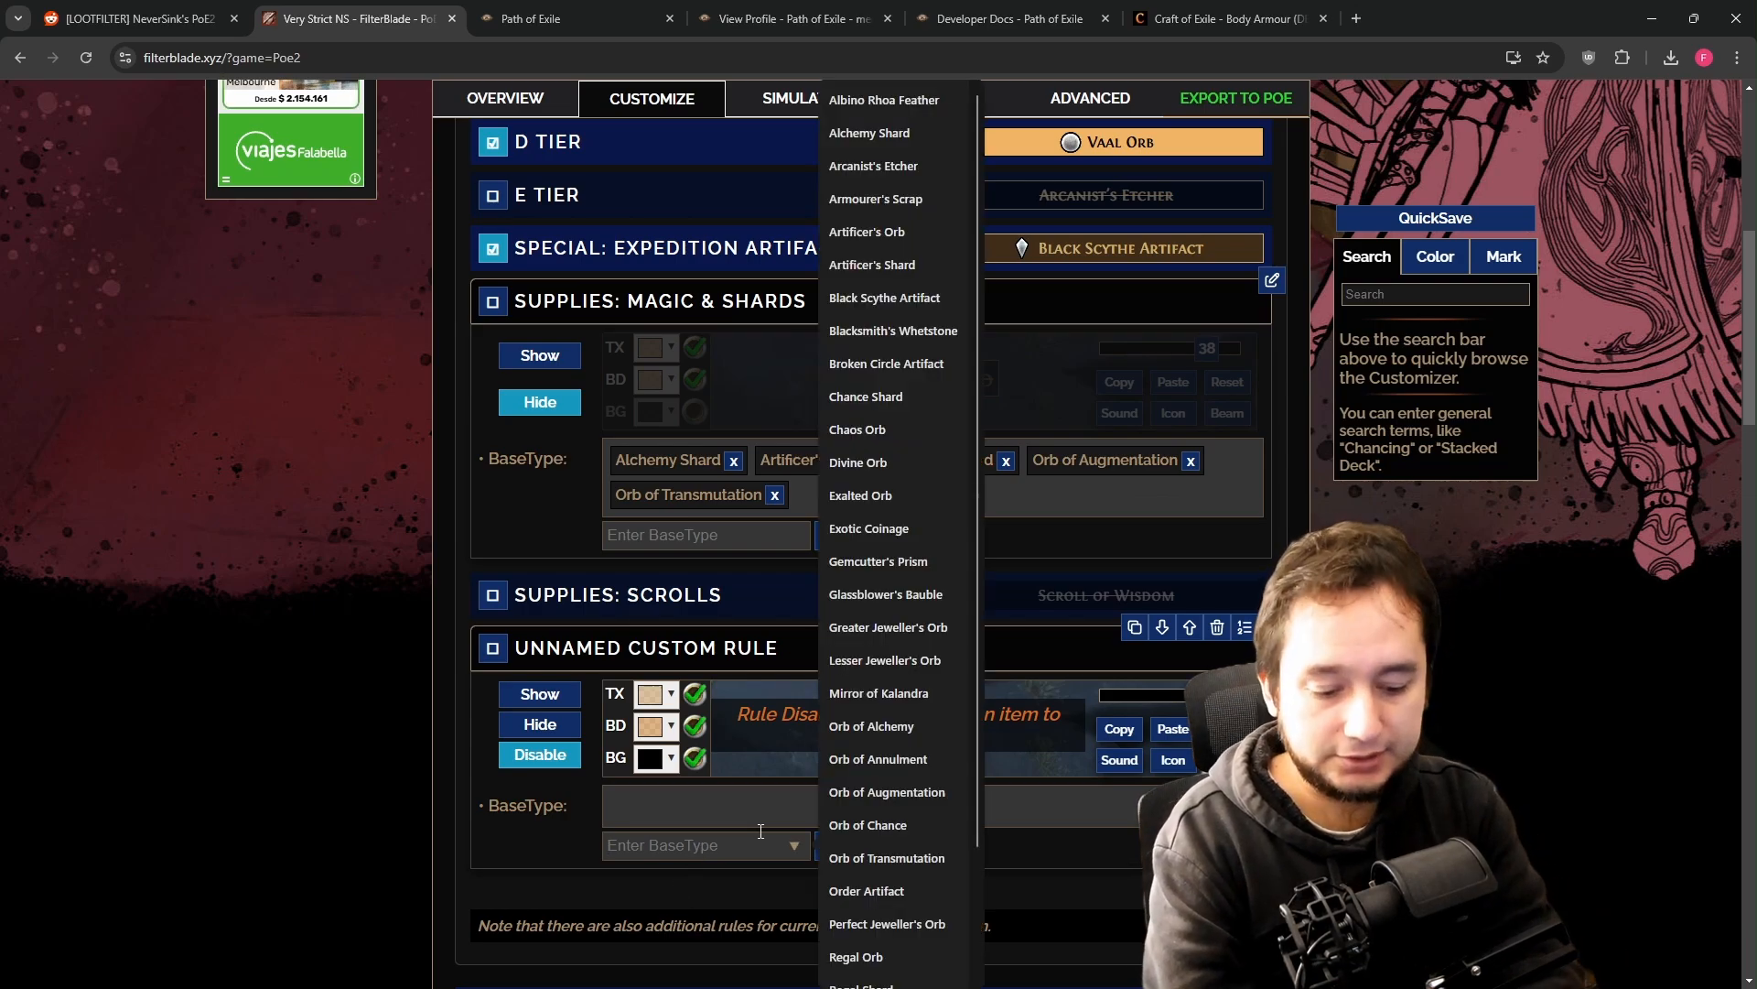
pyautogui.write('Orb of')
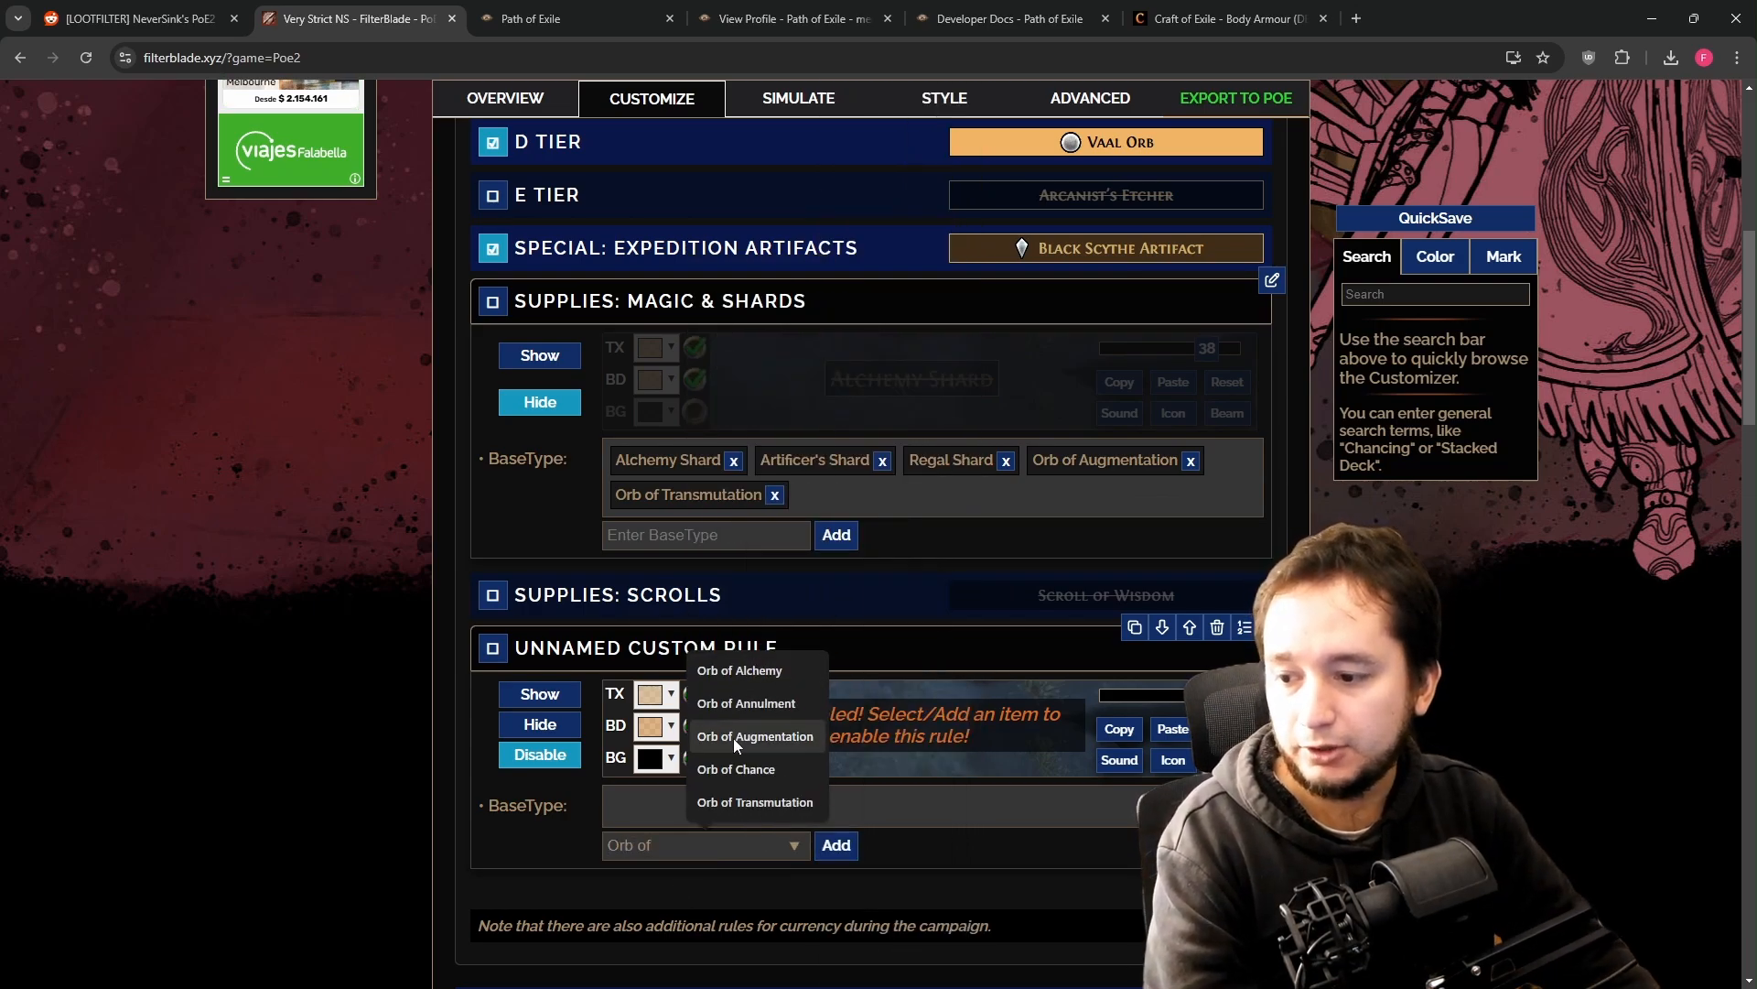
pyautogui.click(764, 737)
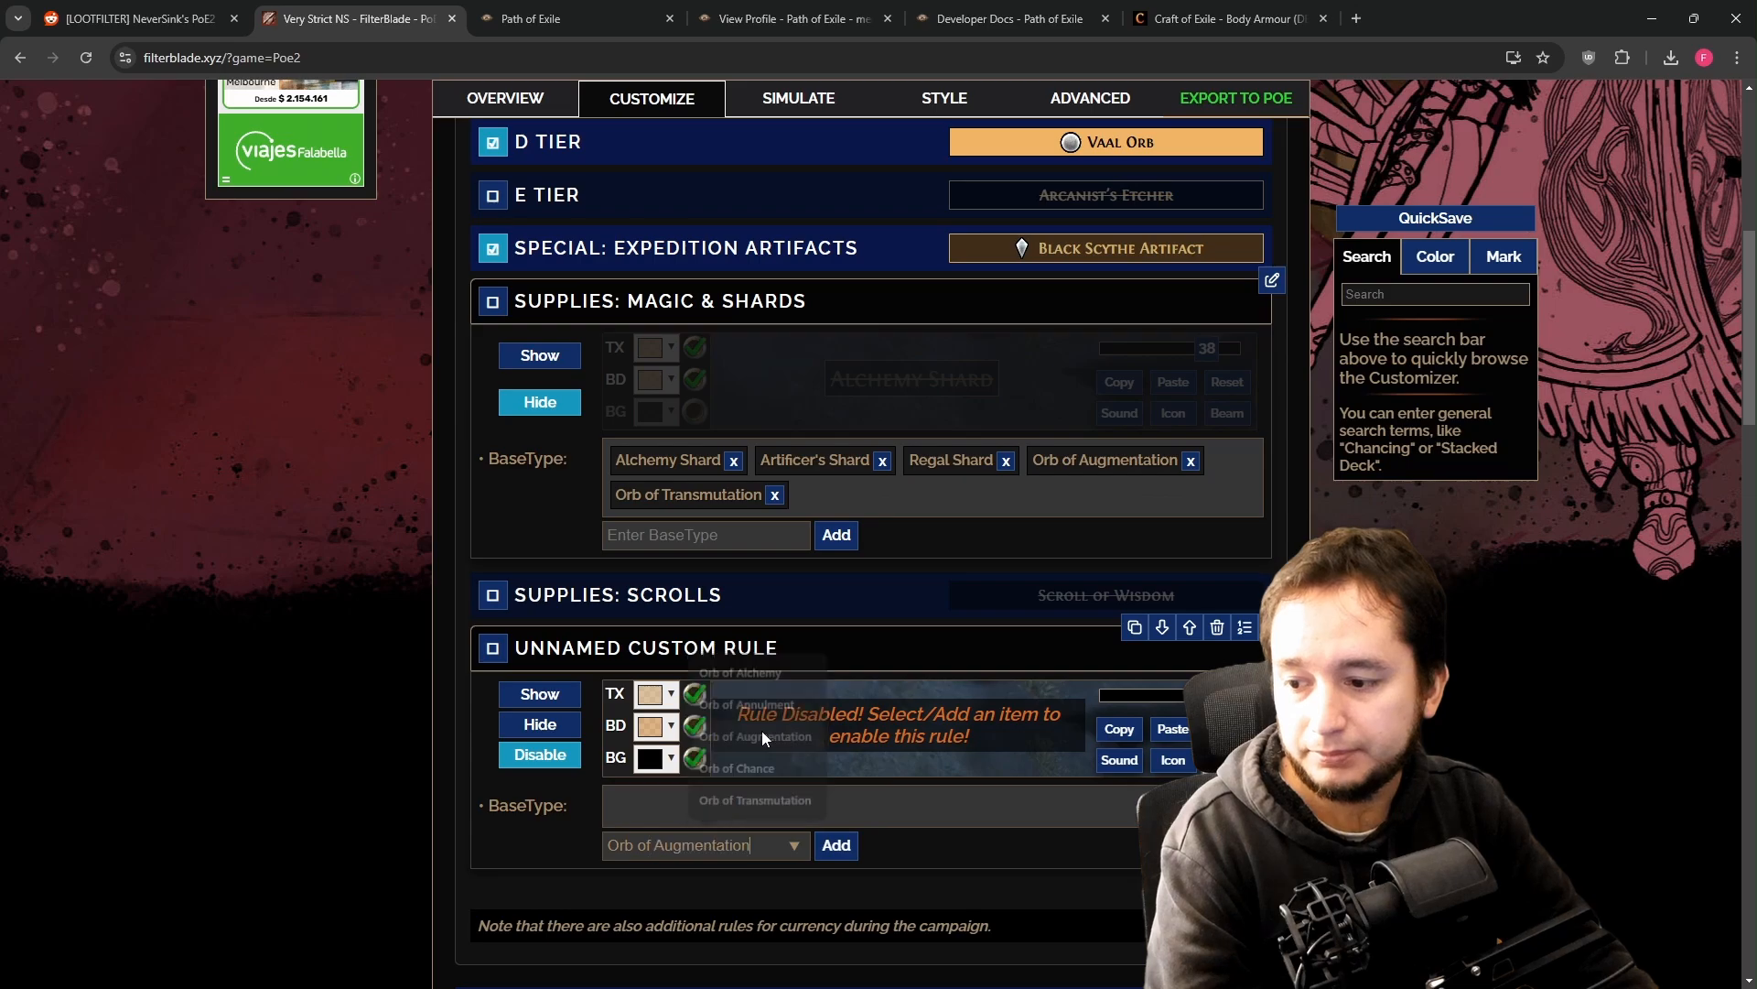
pyautogui.click(835, 847)
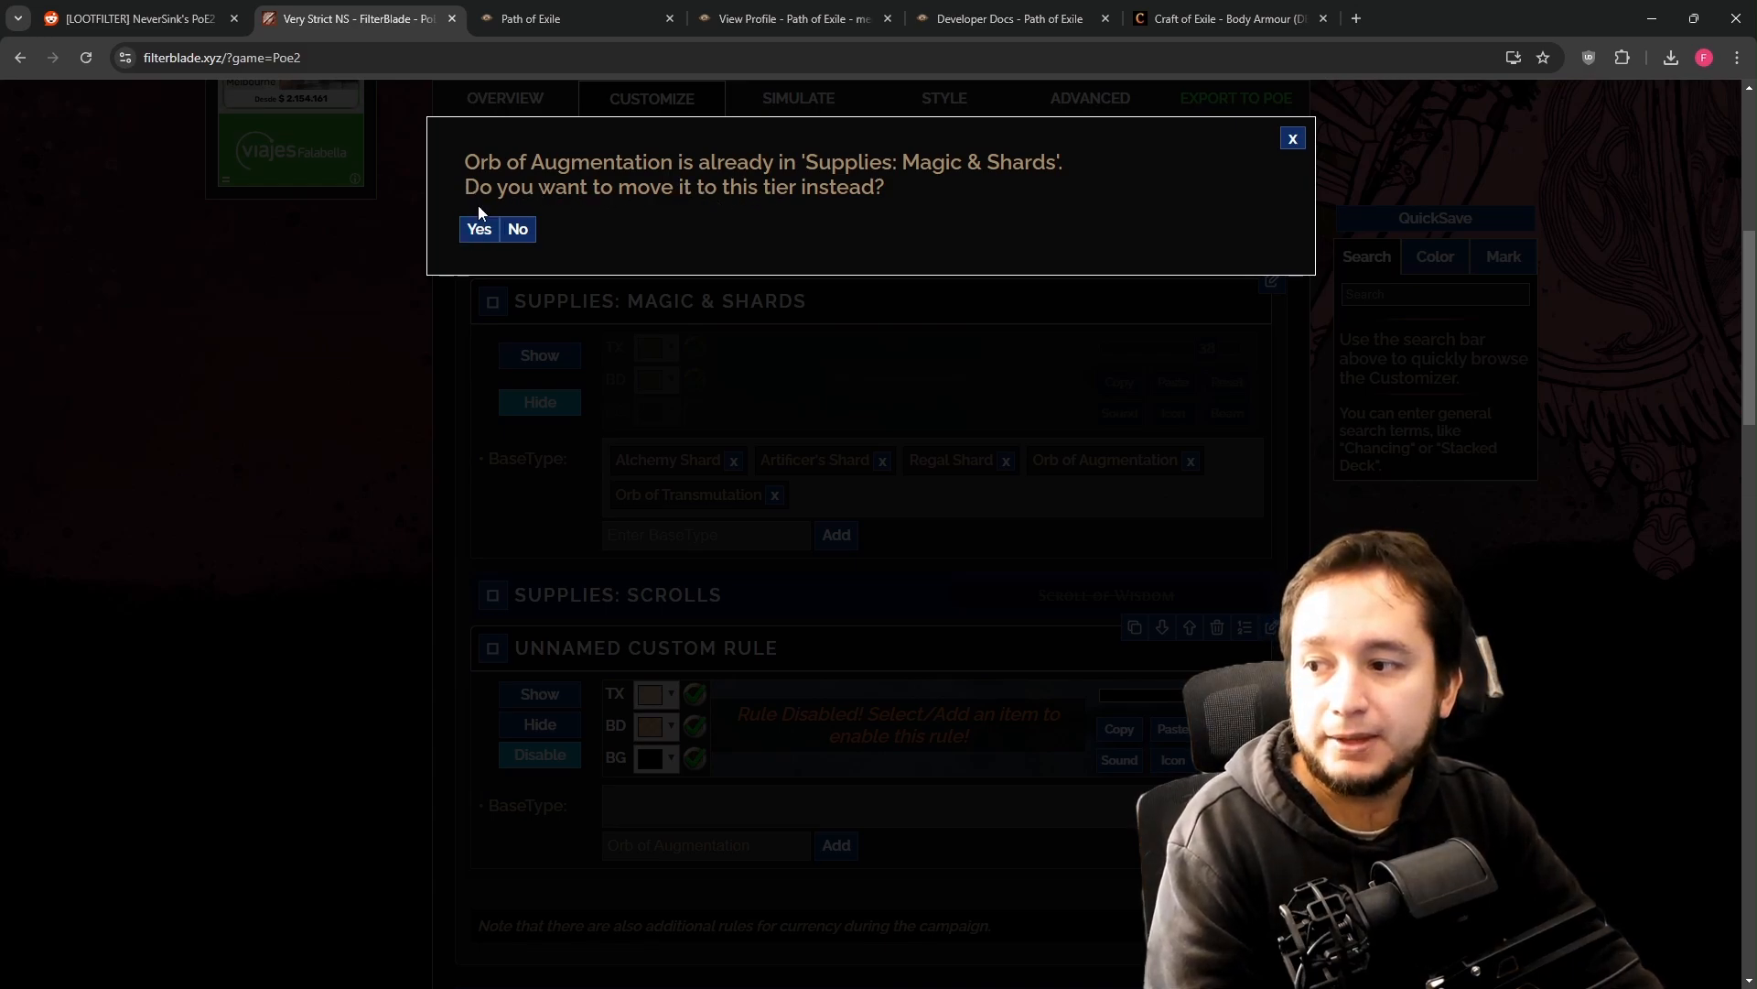
pyautogui.click(476, 230)
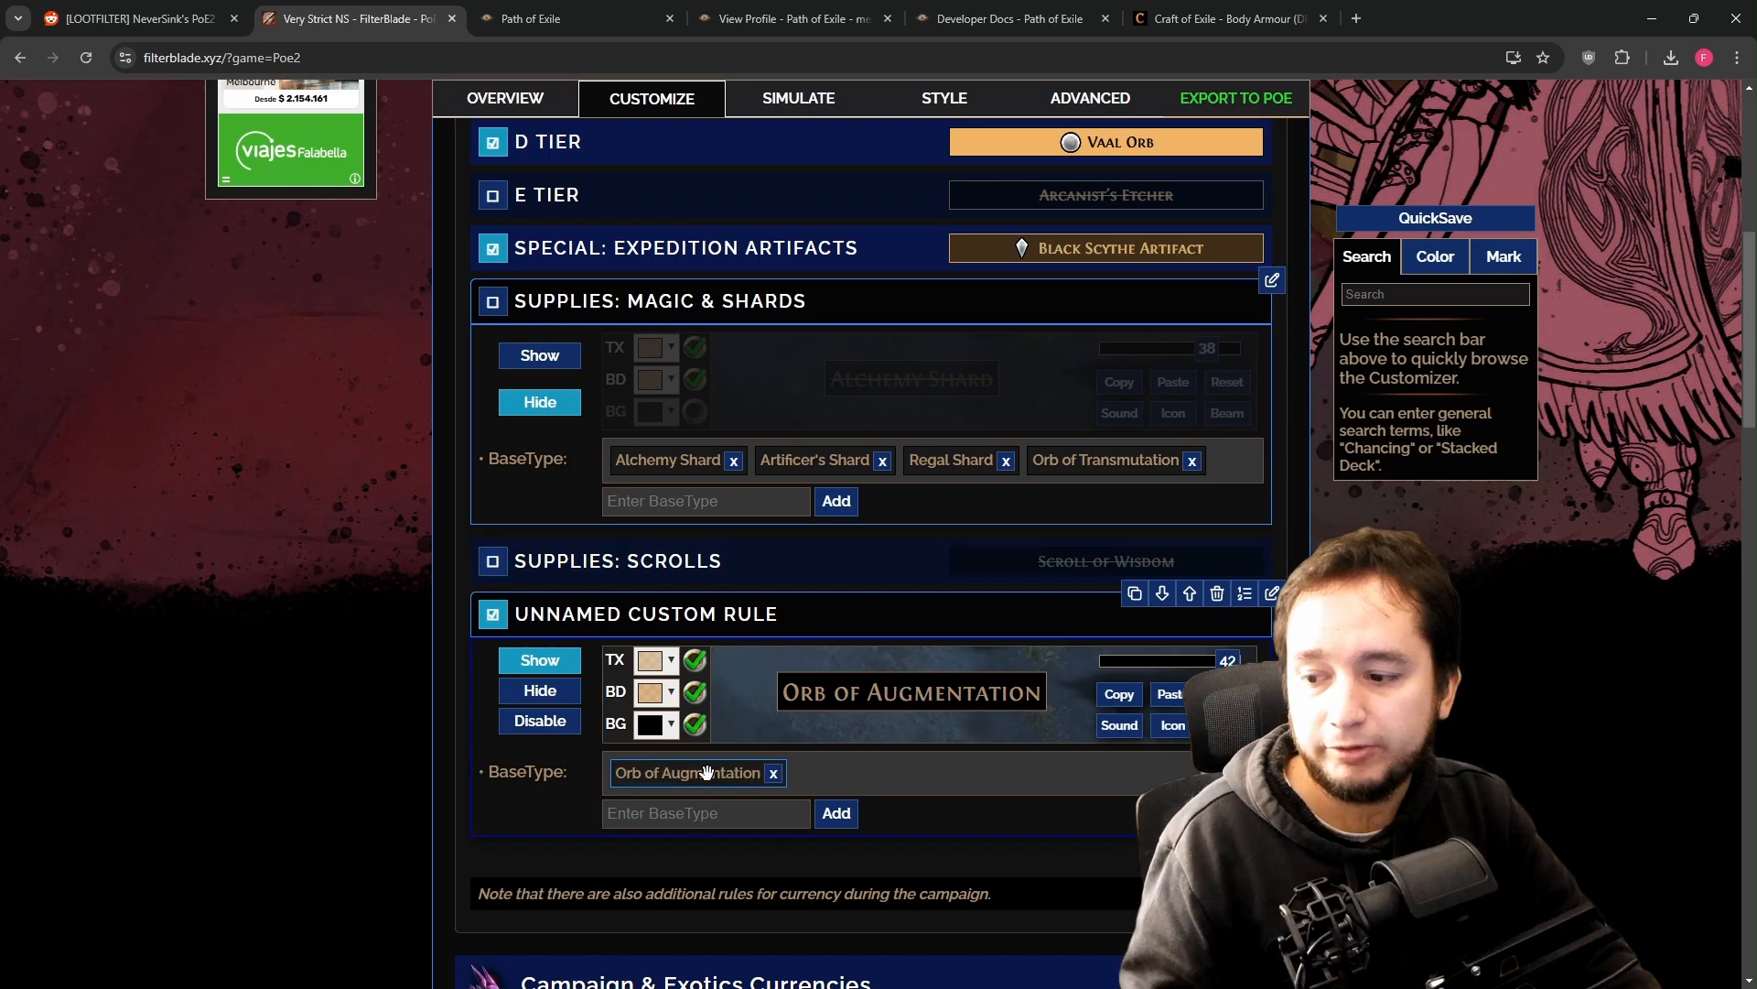
# - Move Orb of Transmutation from Supplies: Magic & Shards into the custom rule, and check Common Currencies in the filter overview
pyautogui.moveTo(1078, 450)
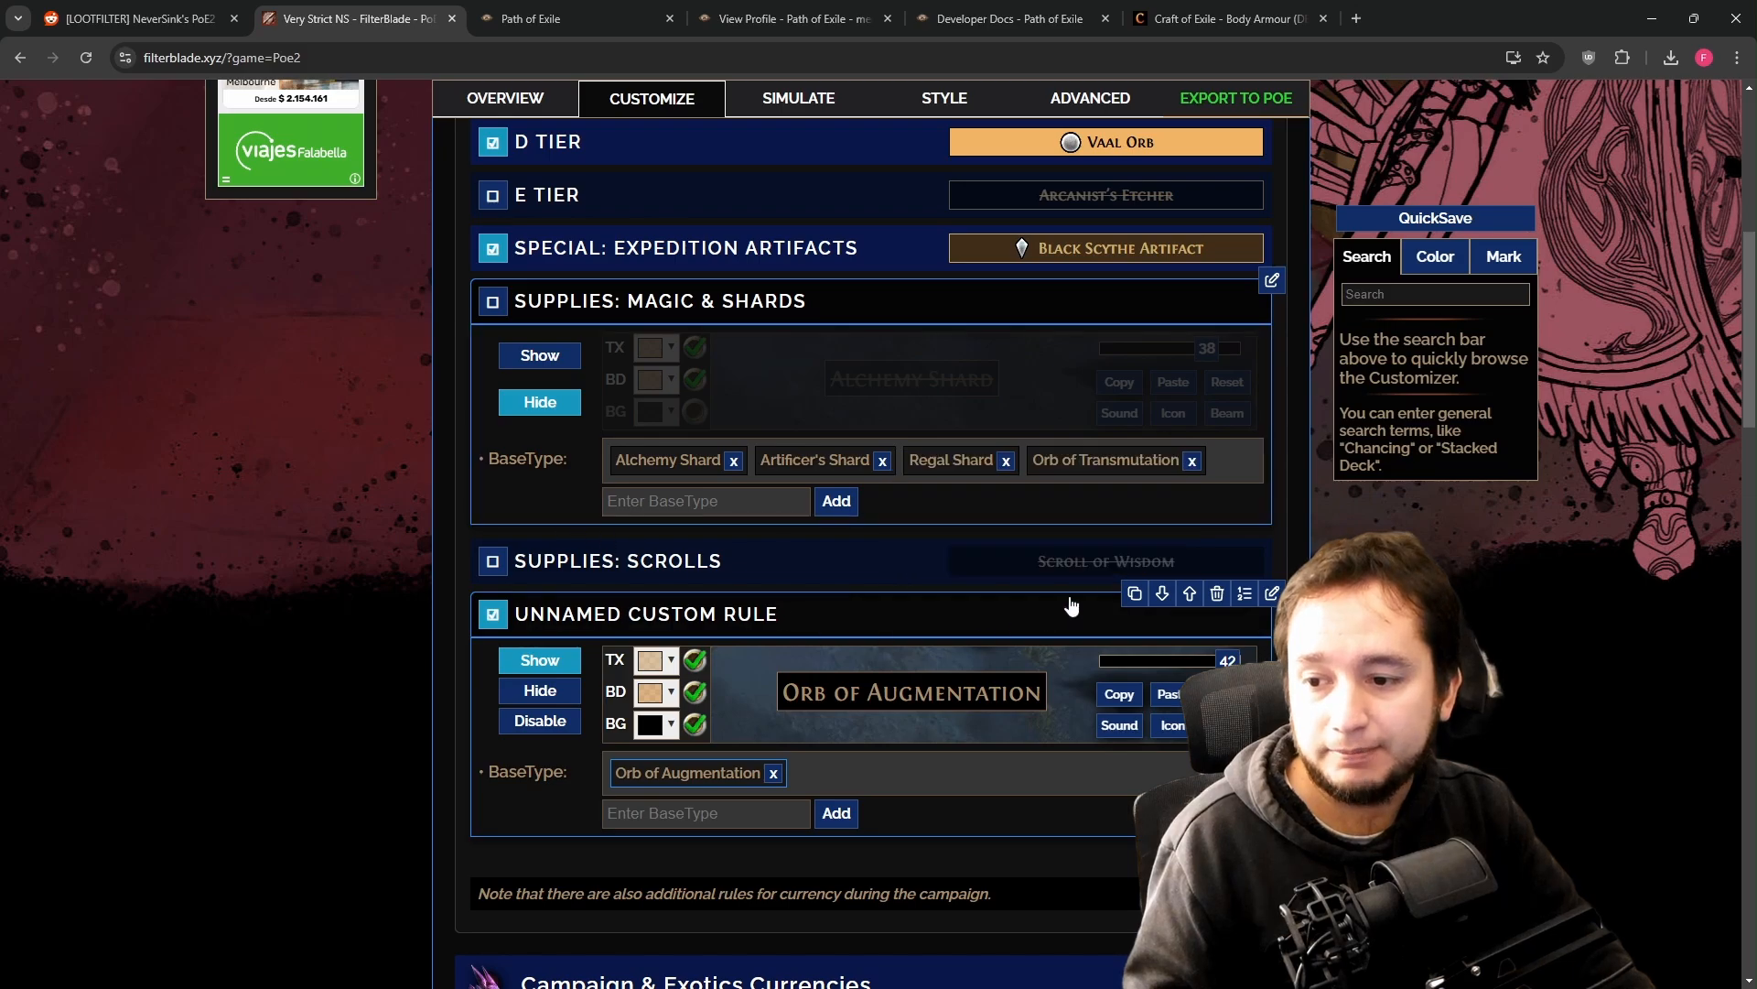
pyautogui.moveTo(1090, 460); pyautogui.dragTo(952, 785)
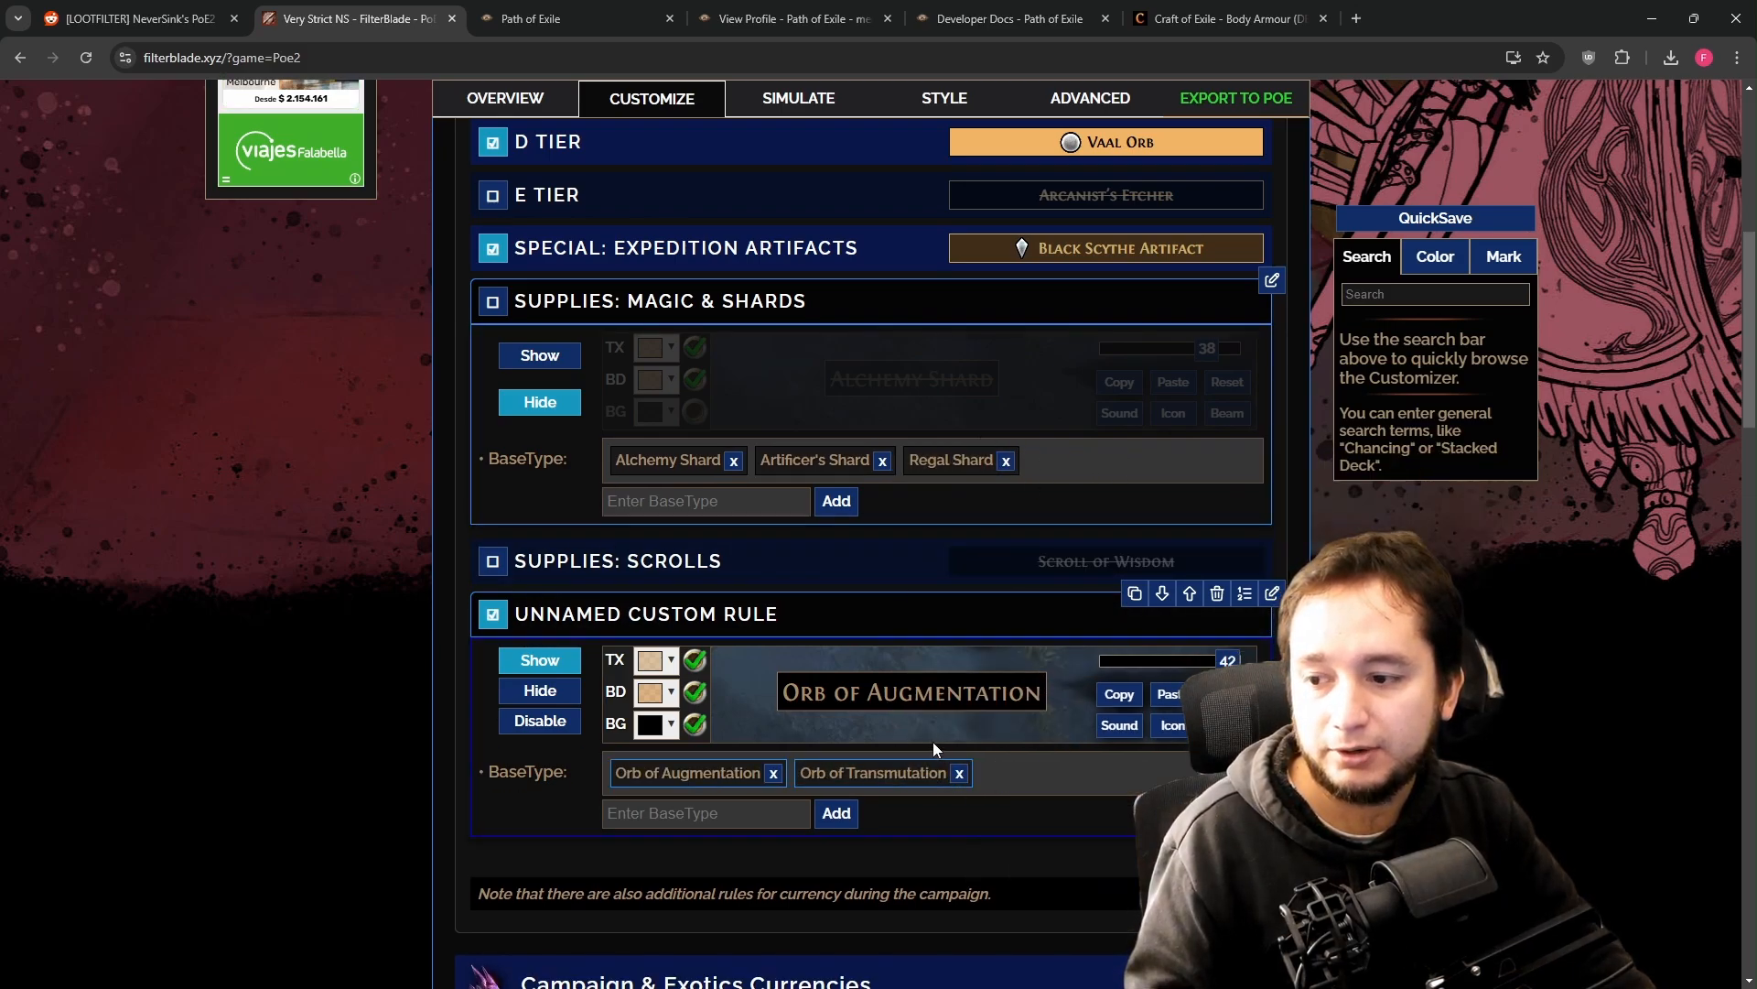
pyautogui.click(505, 98)
pyautogui.scroll(2, 1090, 412)
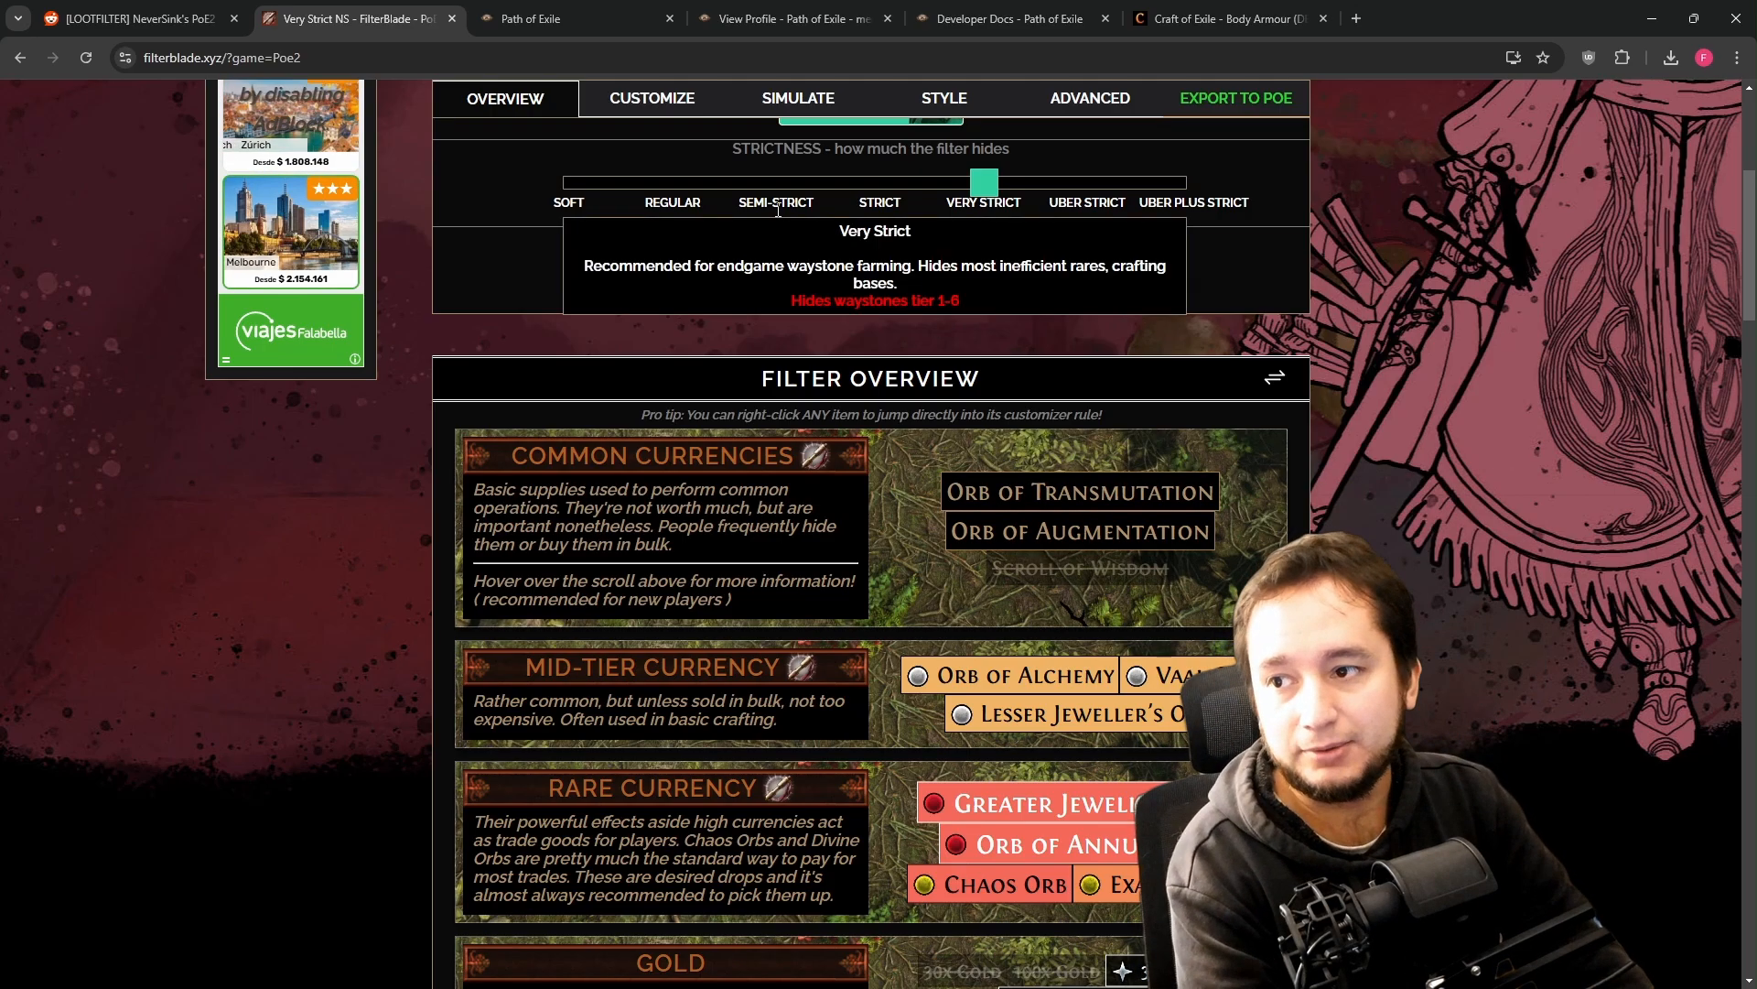
# - Reset the General Currency section of the customizer to its defaults and go back to the filter overview
pyautogui.click(652, 99)
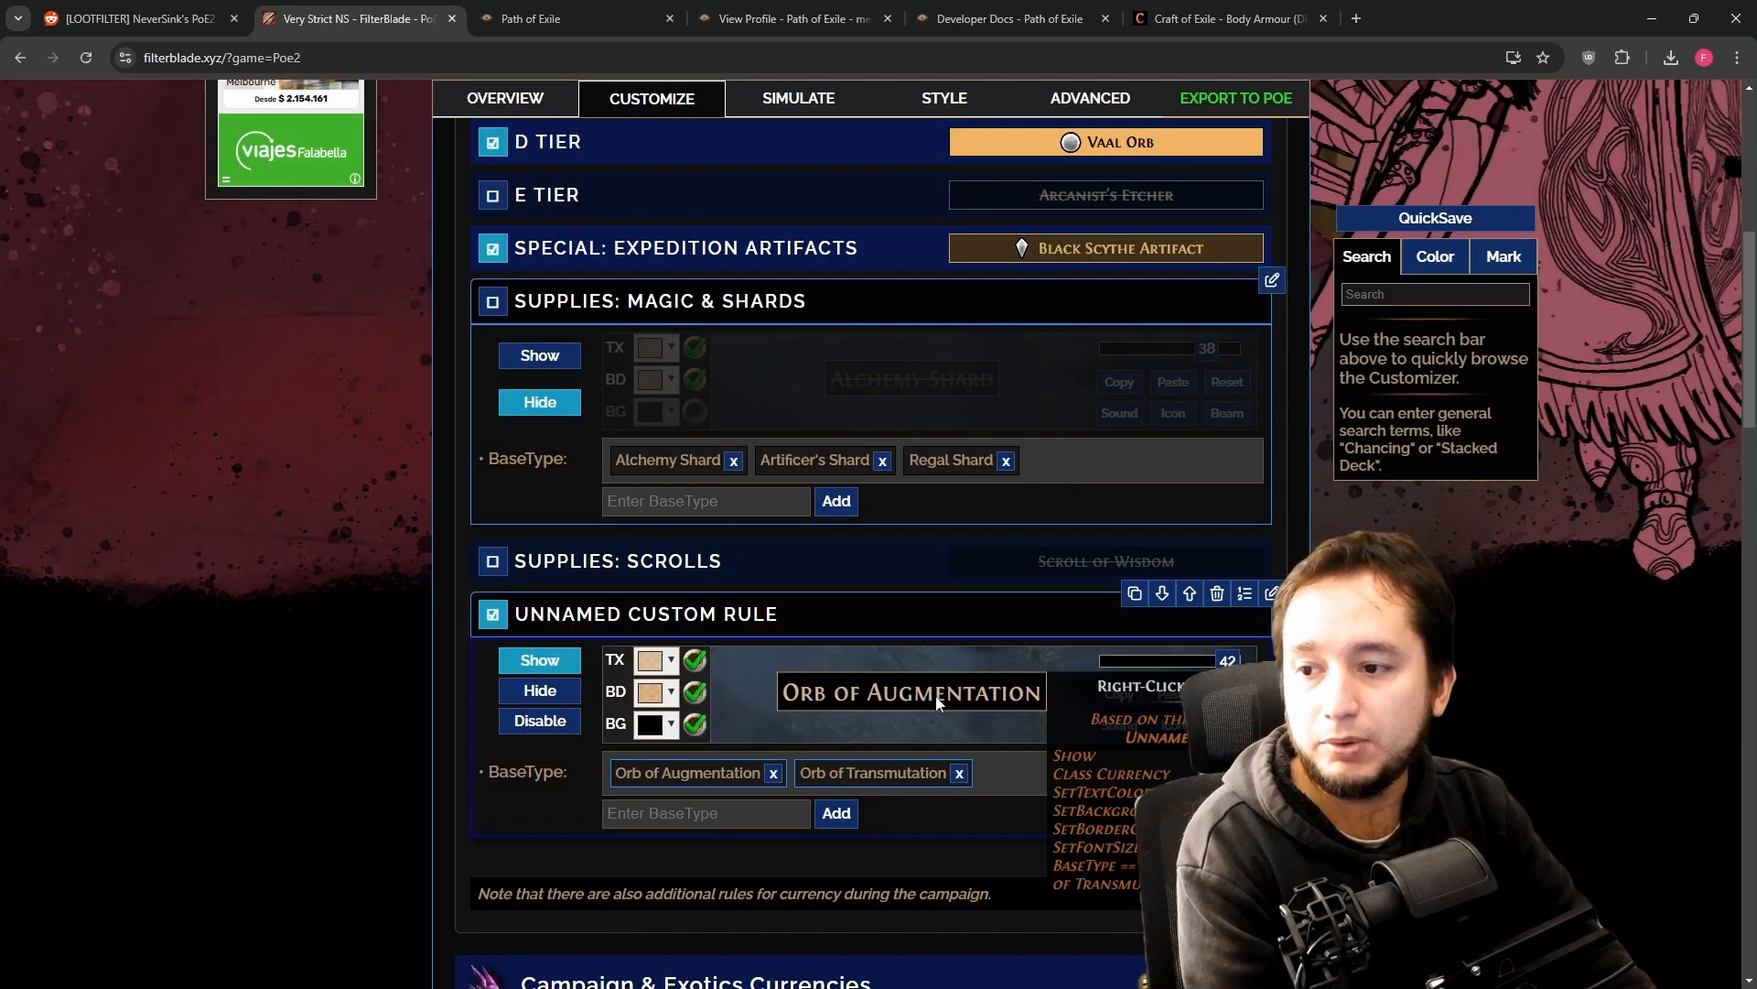
pyautogui.scroll(7, 1098, 458)
pyautogui.click(1246, 426)
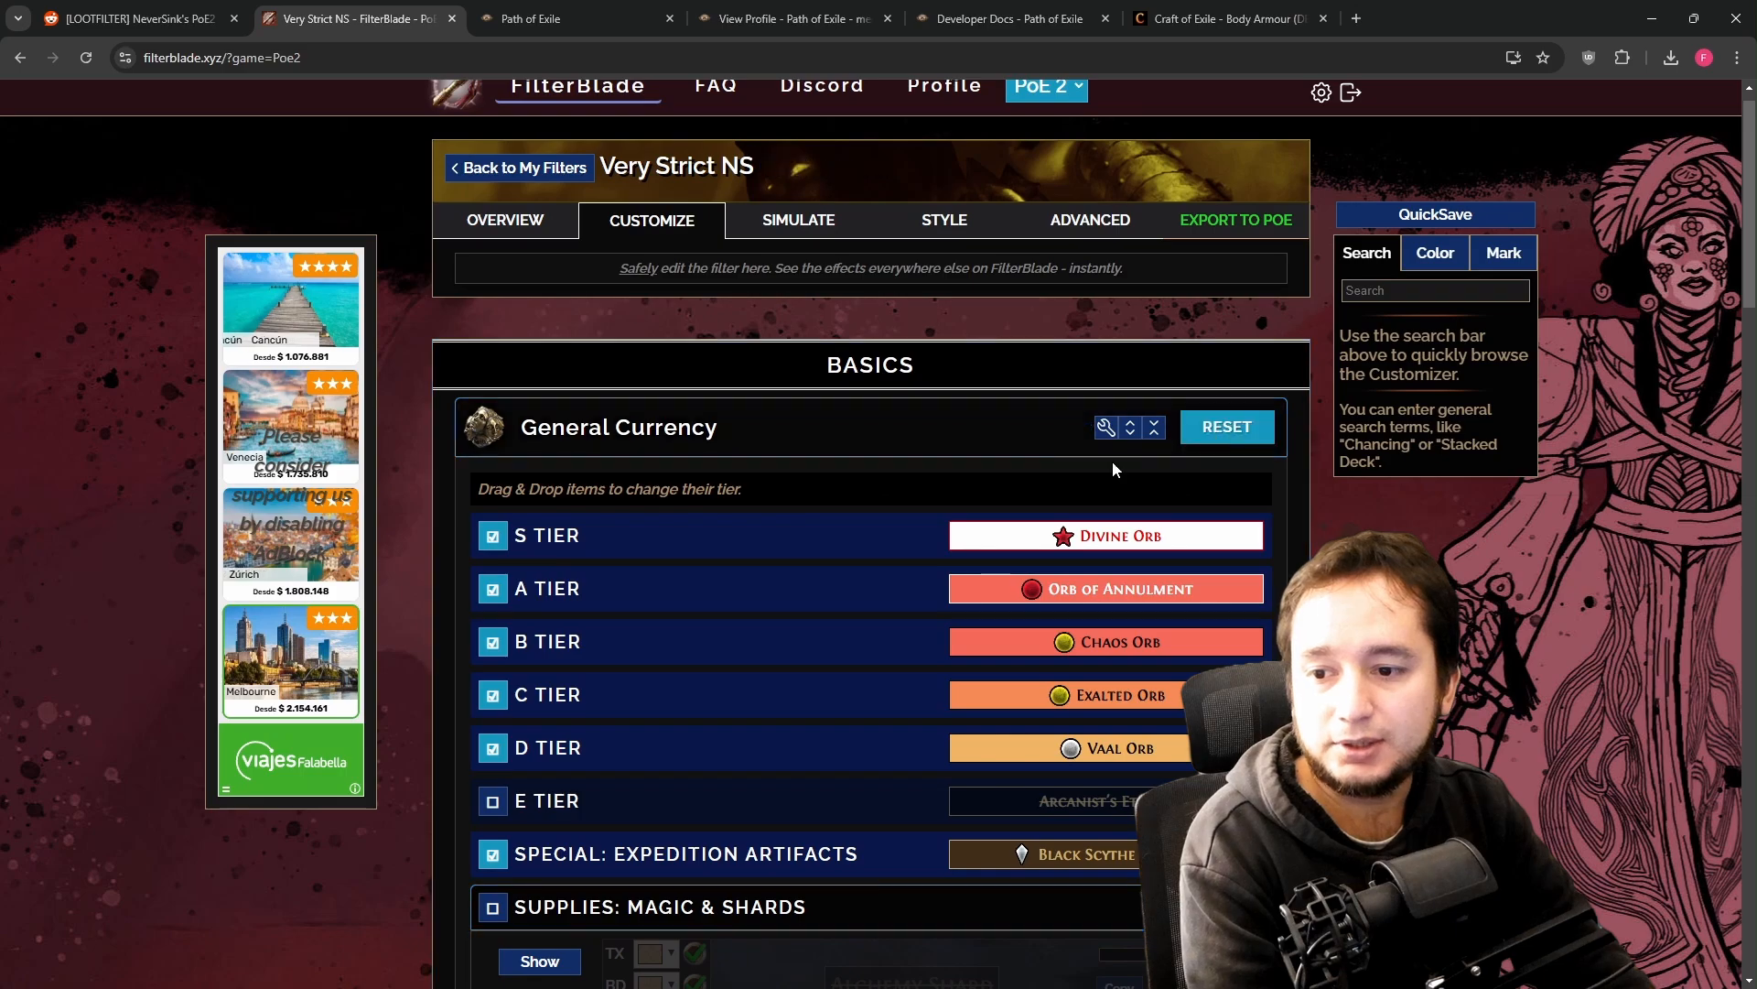
pyautogui.scroll(-5, 1060, 562)
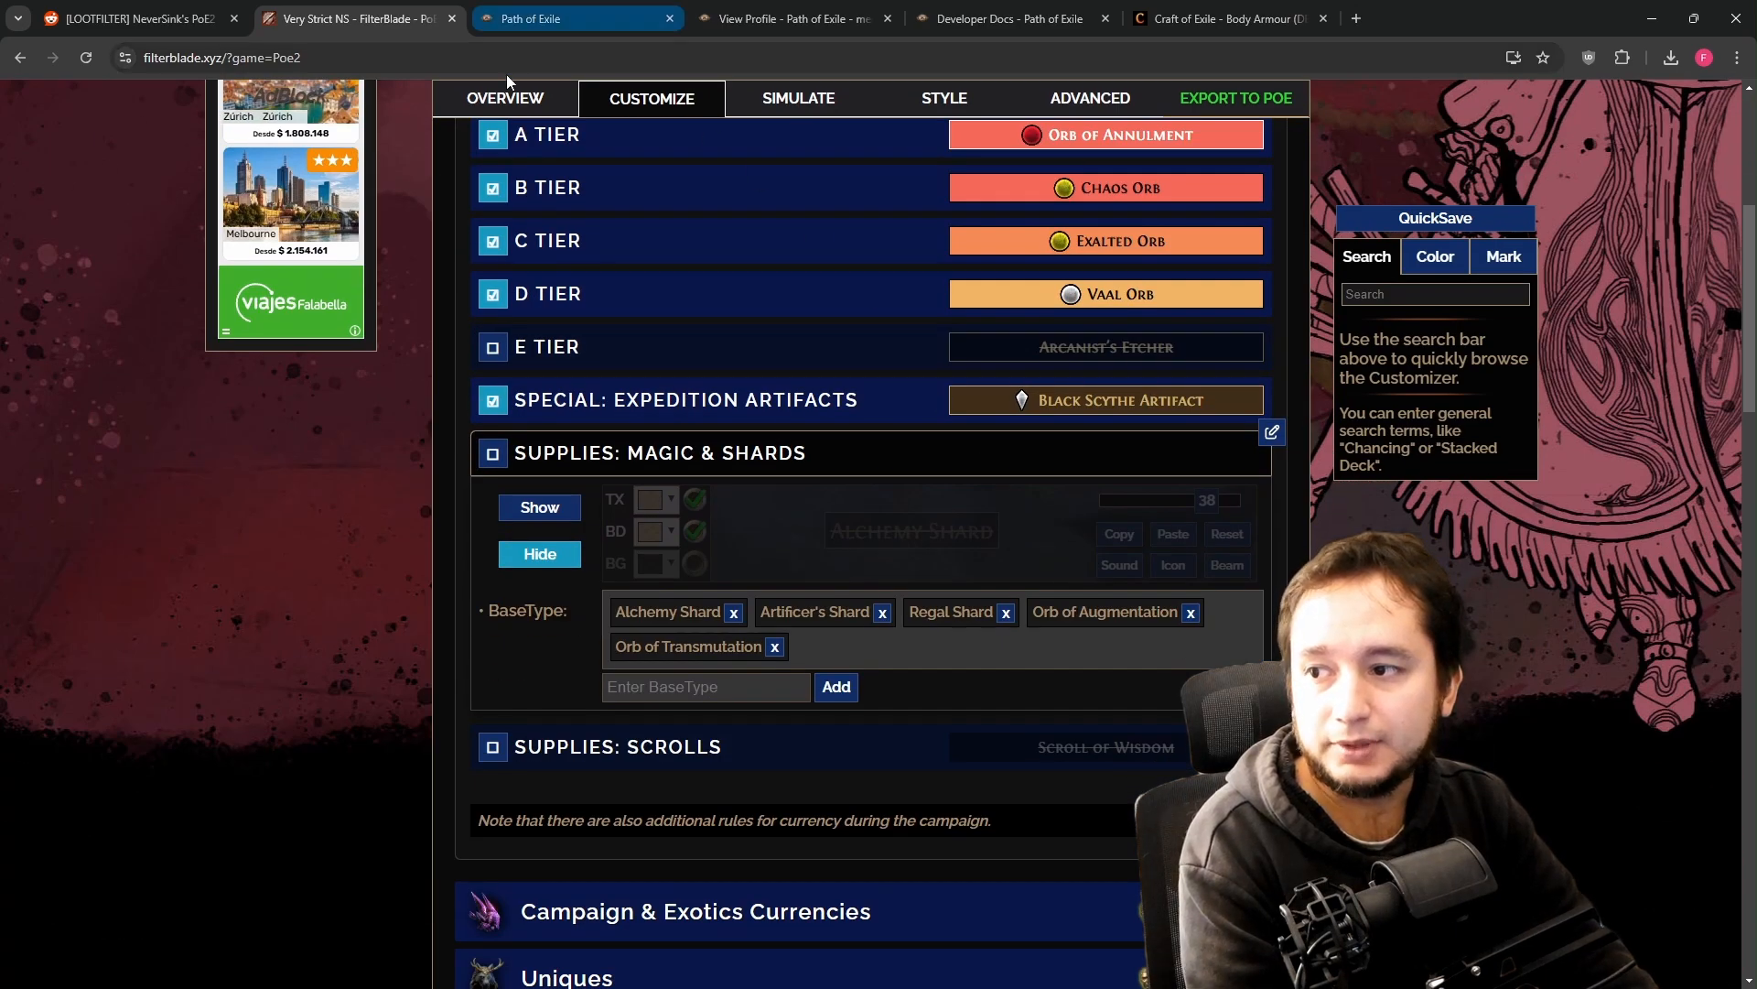
pyautogui.click(506, 98)
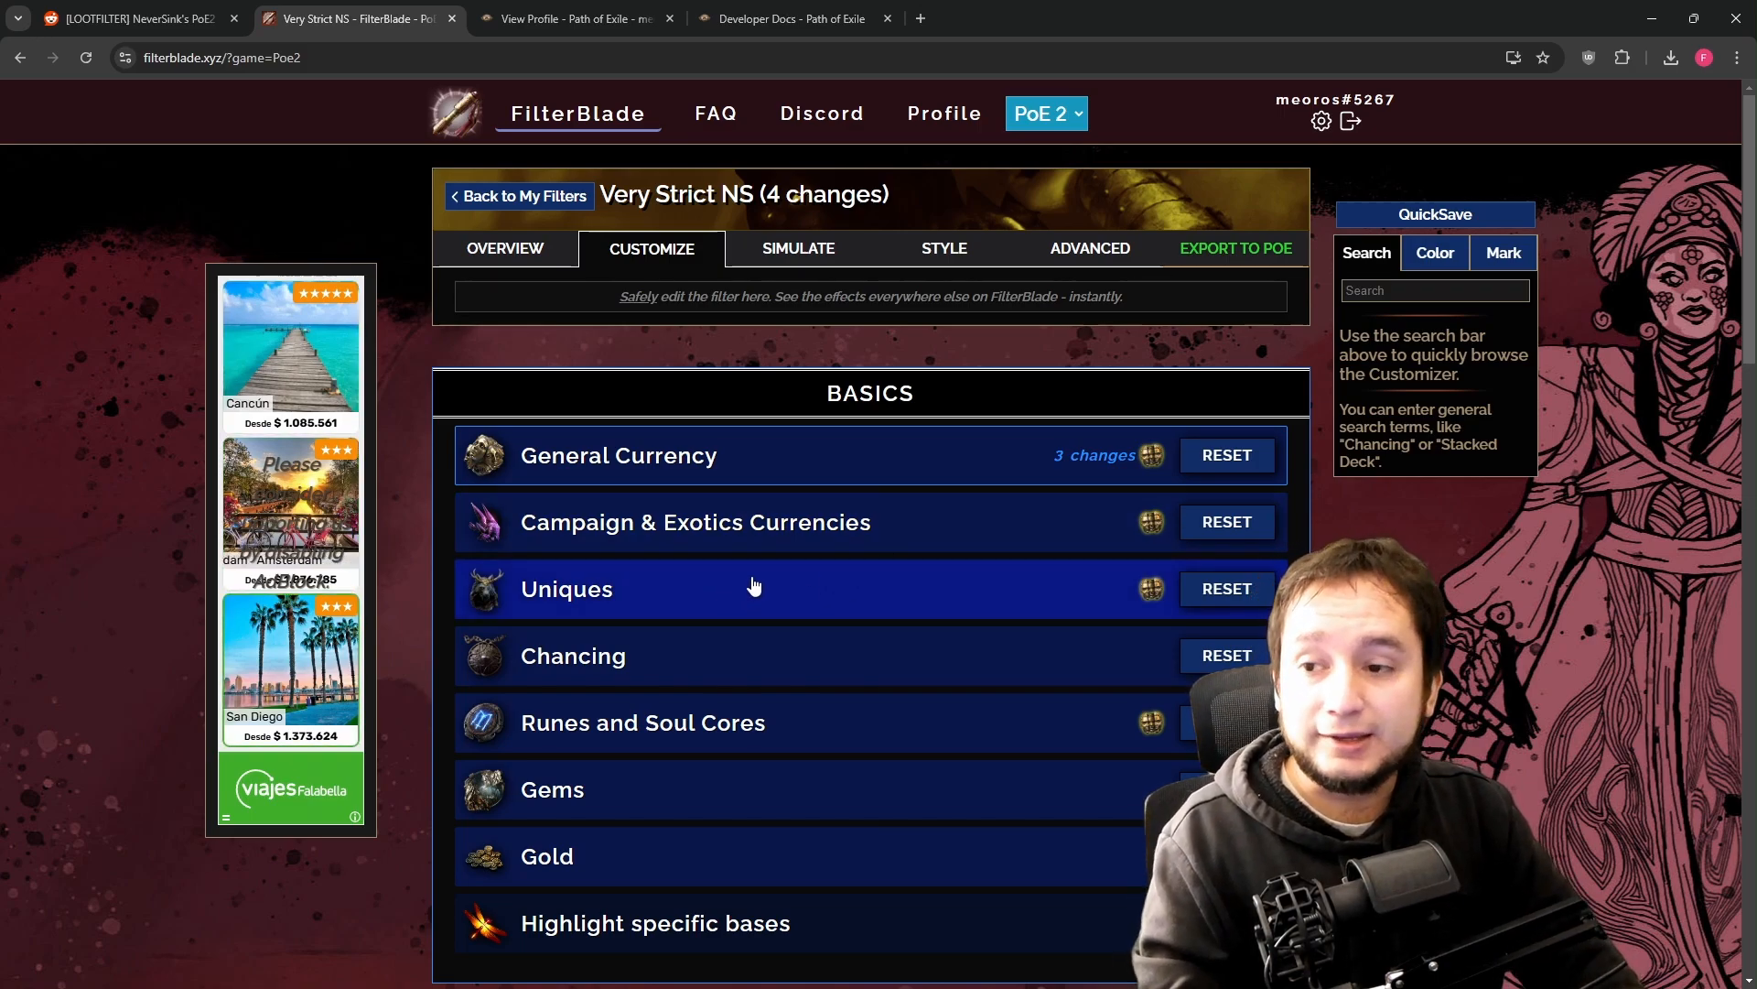
# - In the customizer, expand the Add custom Show/Hide rule section under Endgame Rares & Crafting
pyautogui.scroll(-2, 776, 614)
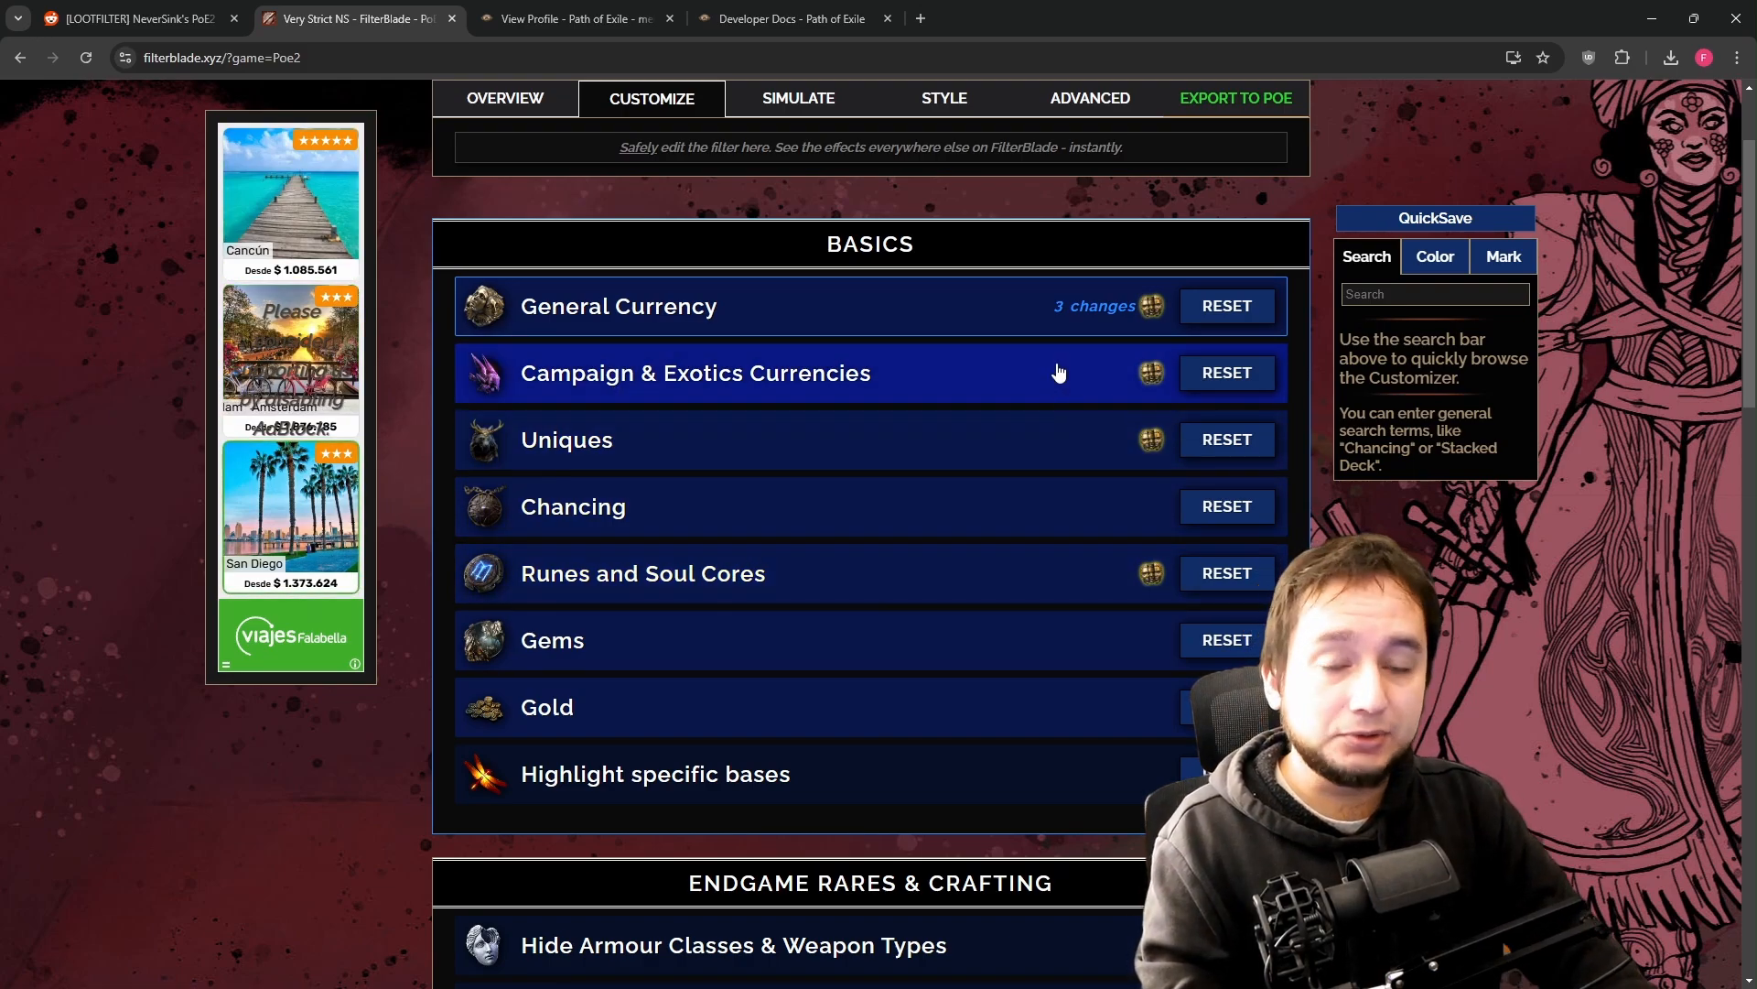
pyautogui.scroll(-2, 985, 491)
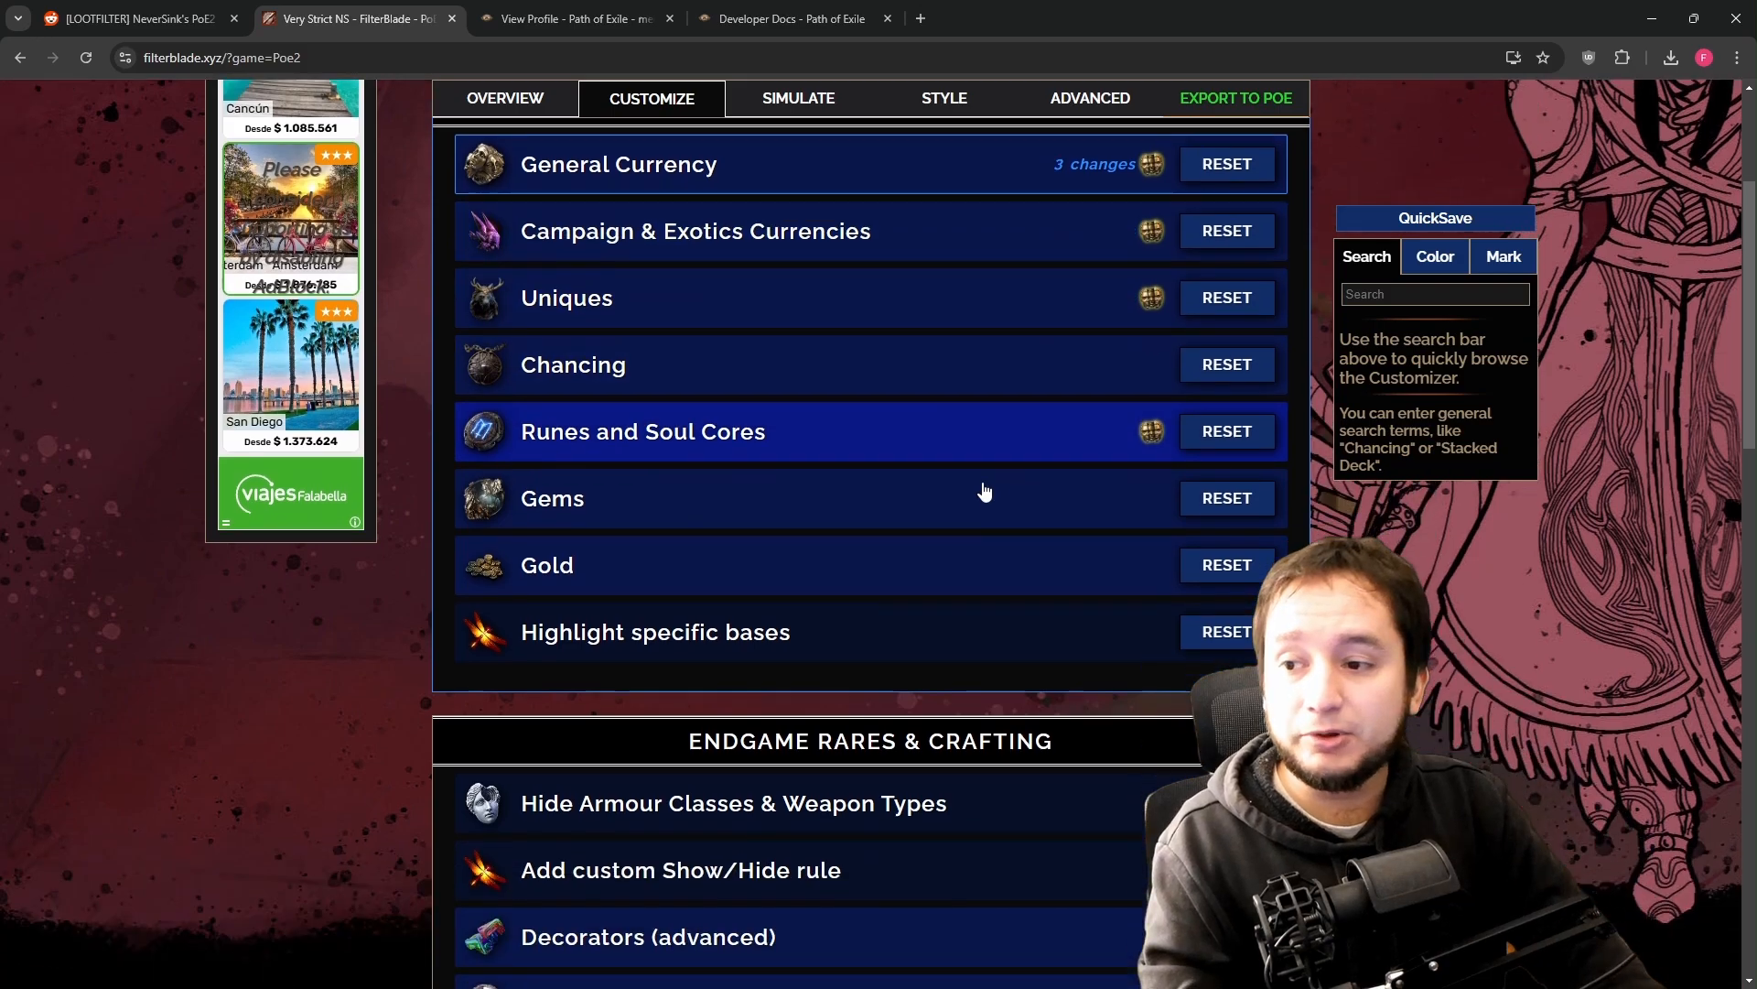
pyautogui.scroll(-4, 984, 492)
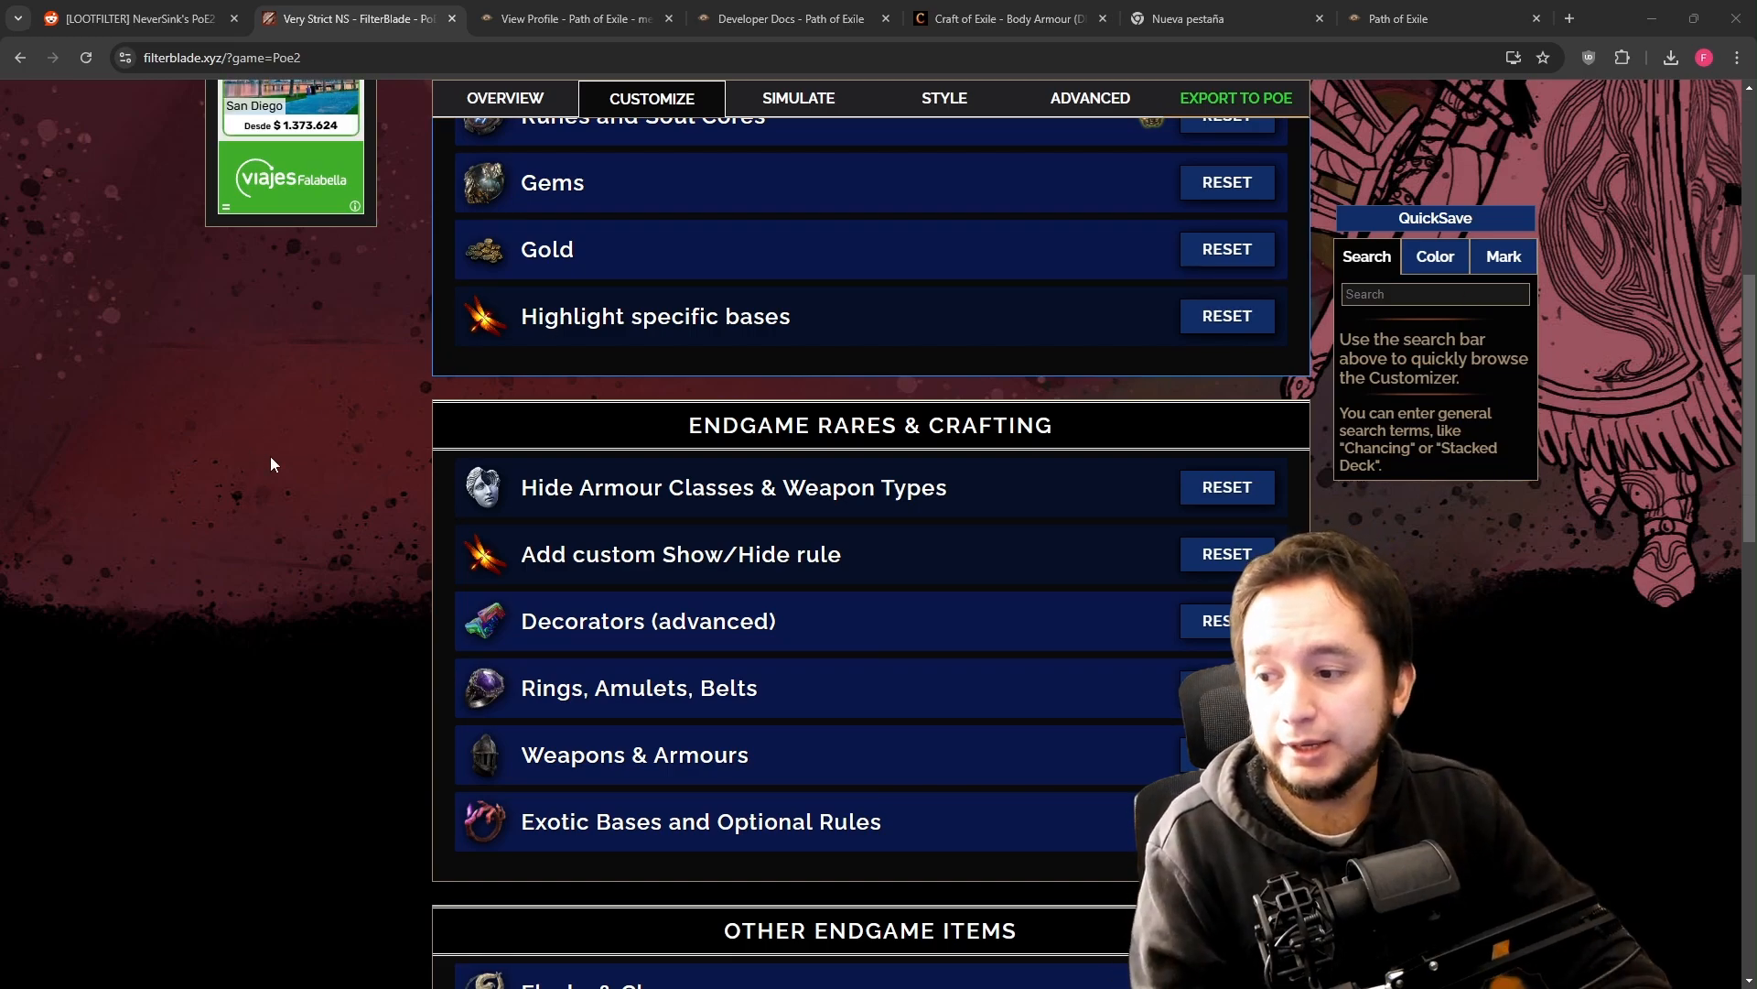
pyautogui.click(624, 552)
pyautogui.scroll(-3, 729, 567)
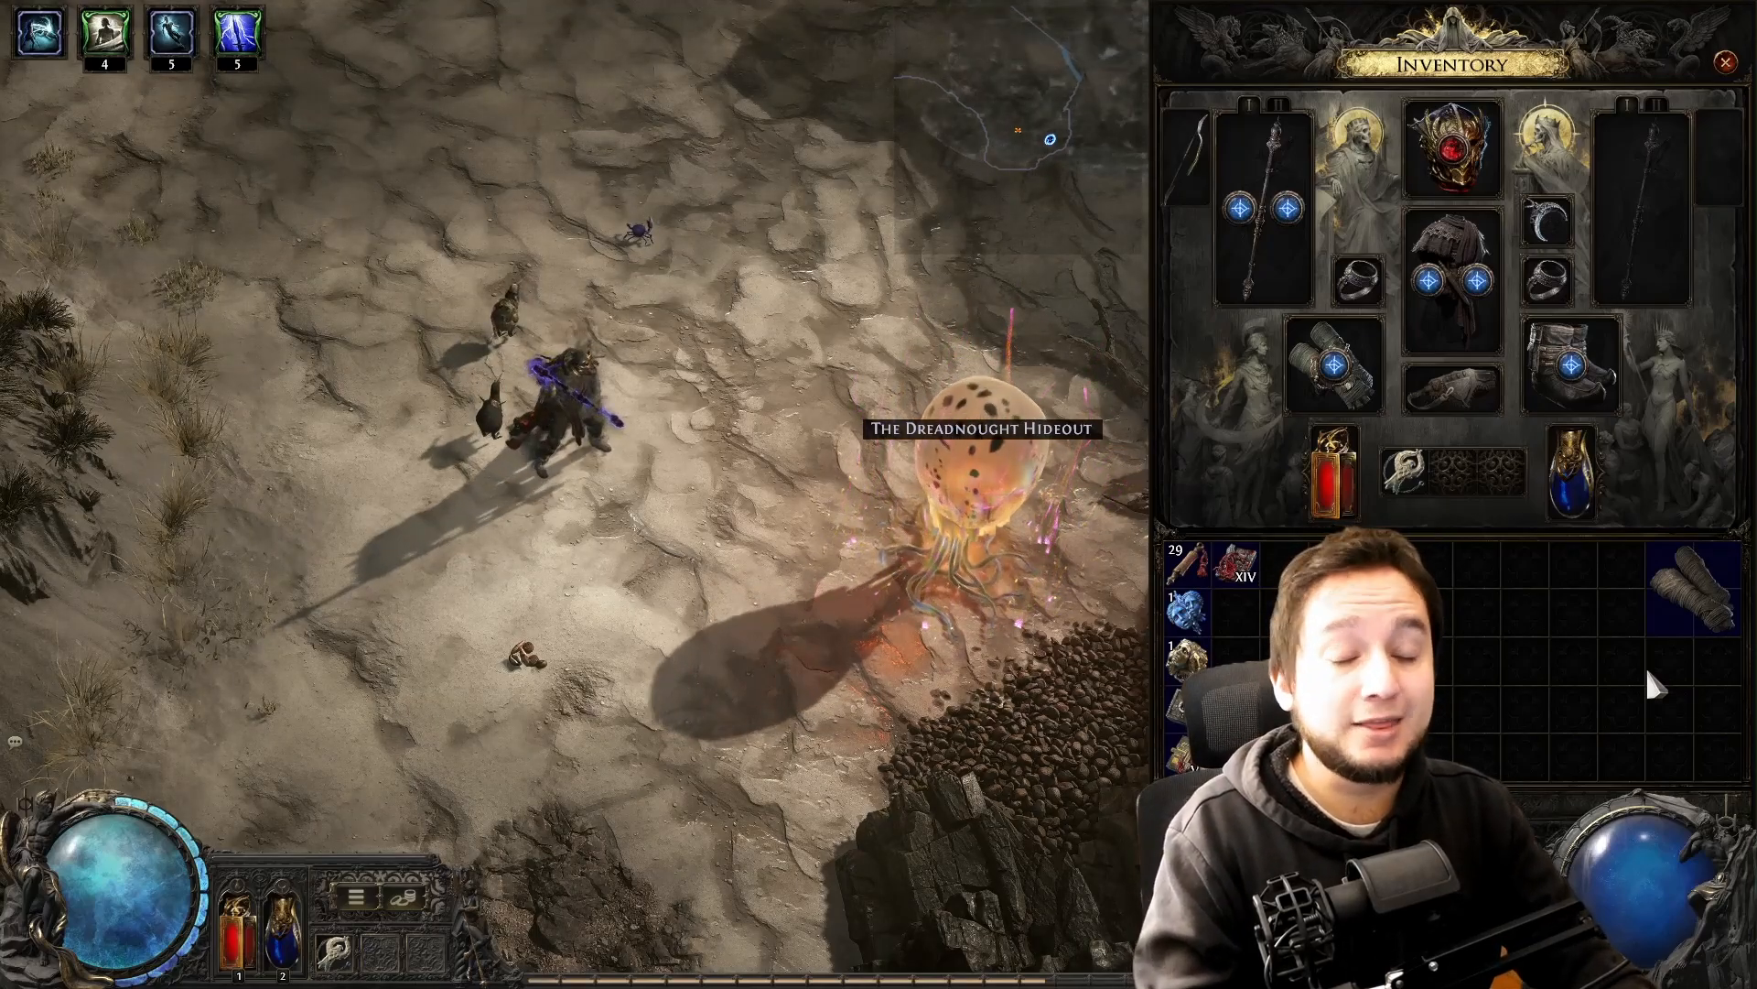
# - Drop the Expert Gauze Wraps on the ground in the game to check their item label, pick them up again, and return to FilterBlade
pyautogui.moveTo(1682, 608)
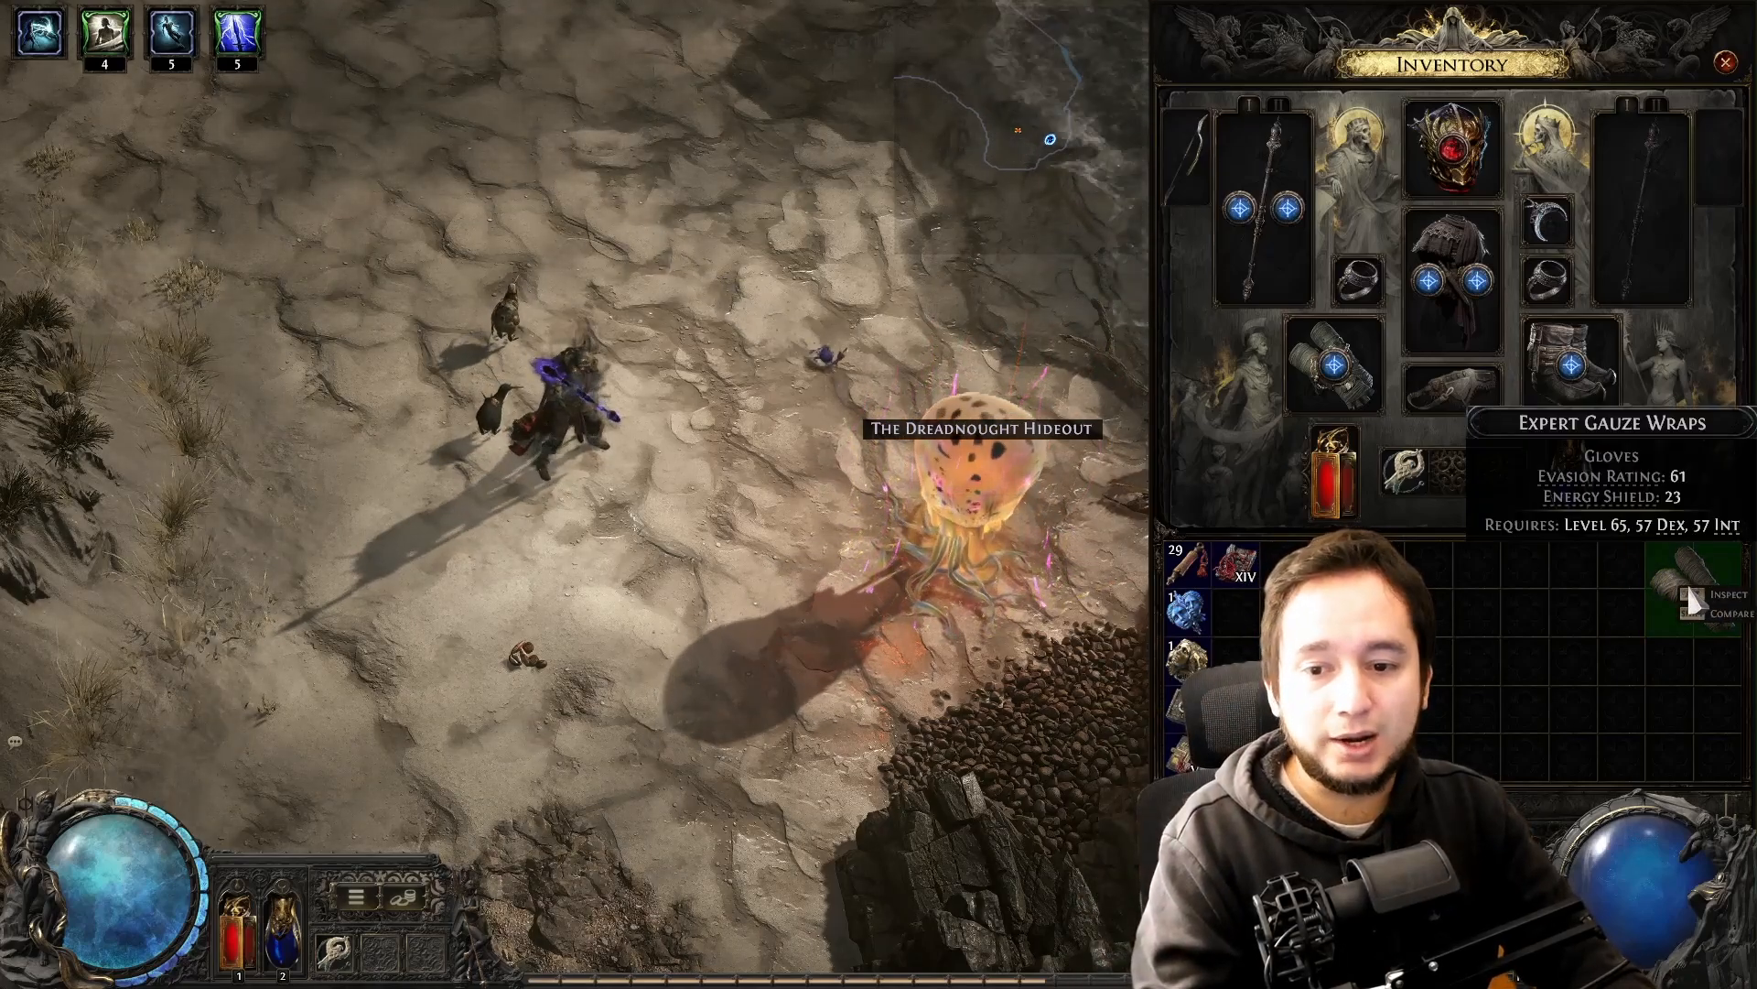
pyautogui.click(1689, 588)
pyautogui.click(705, 441)
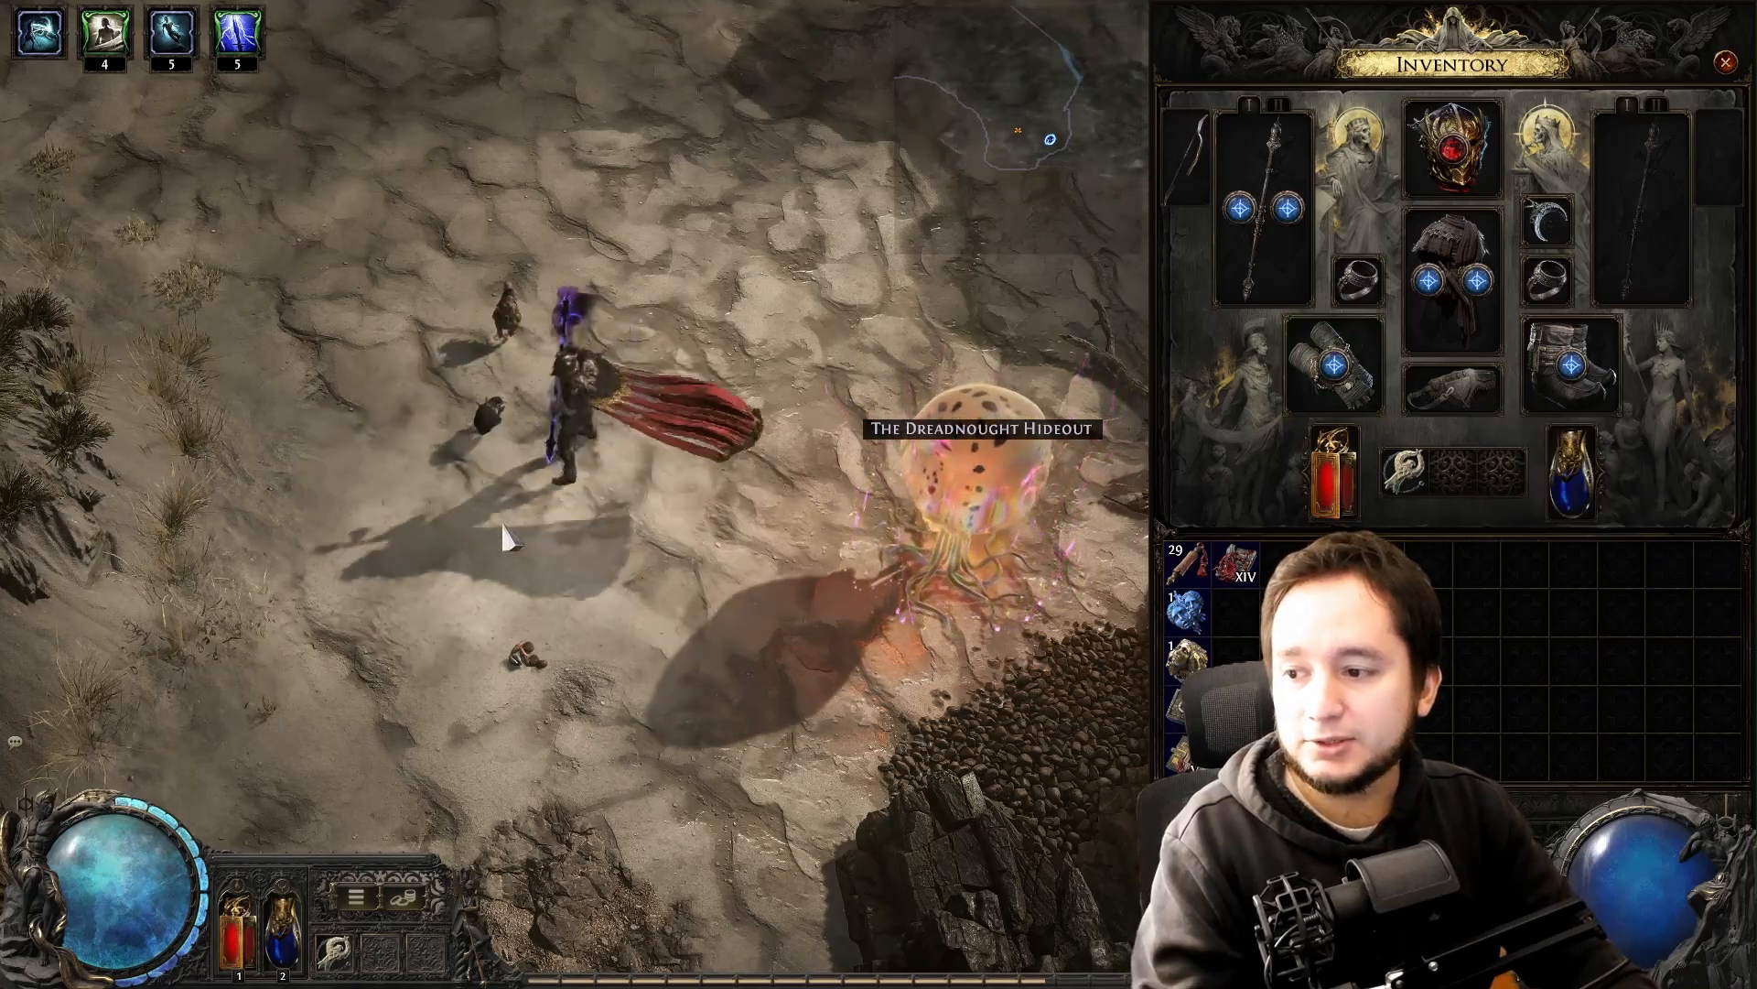
pyautogui.press('a')
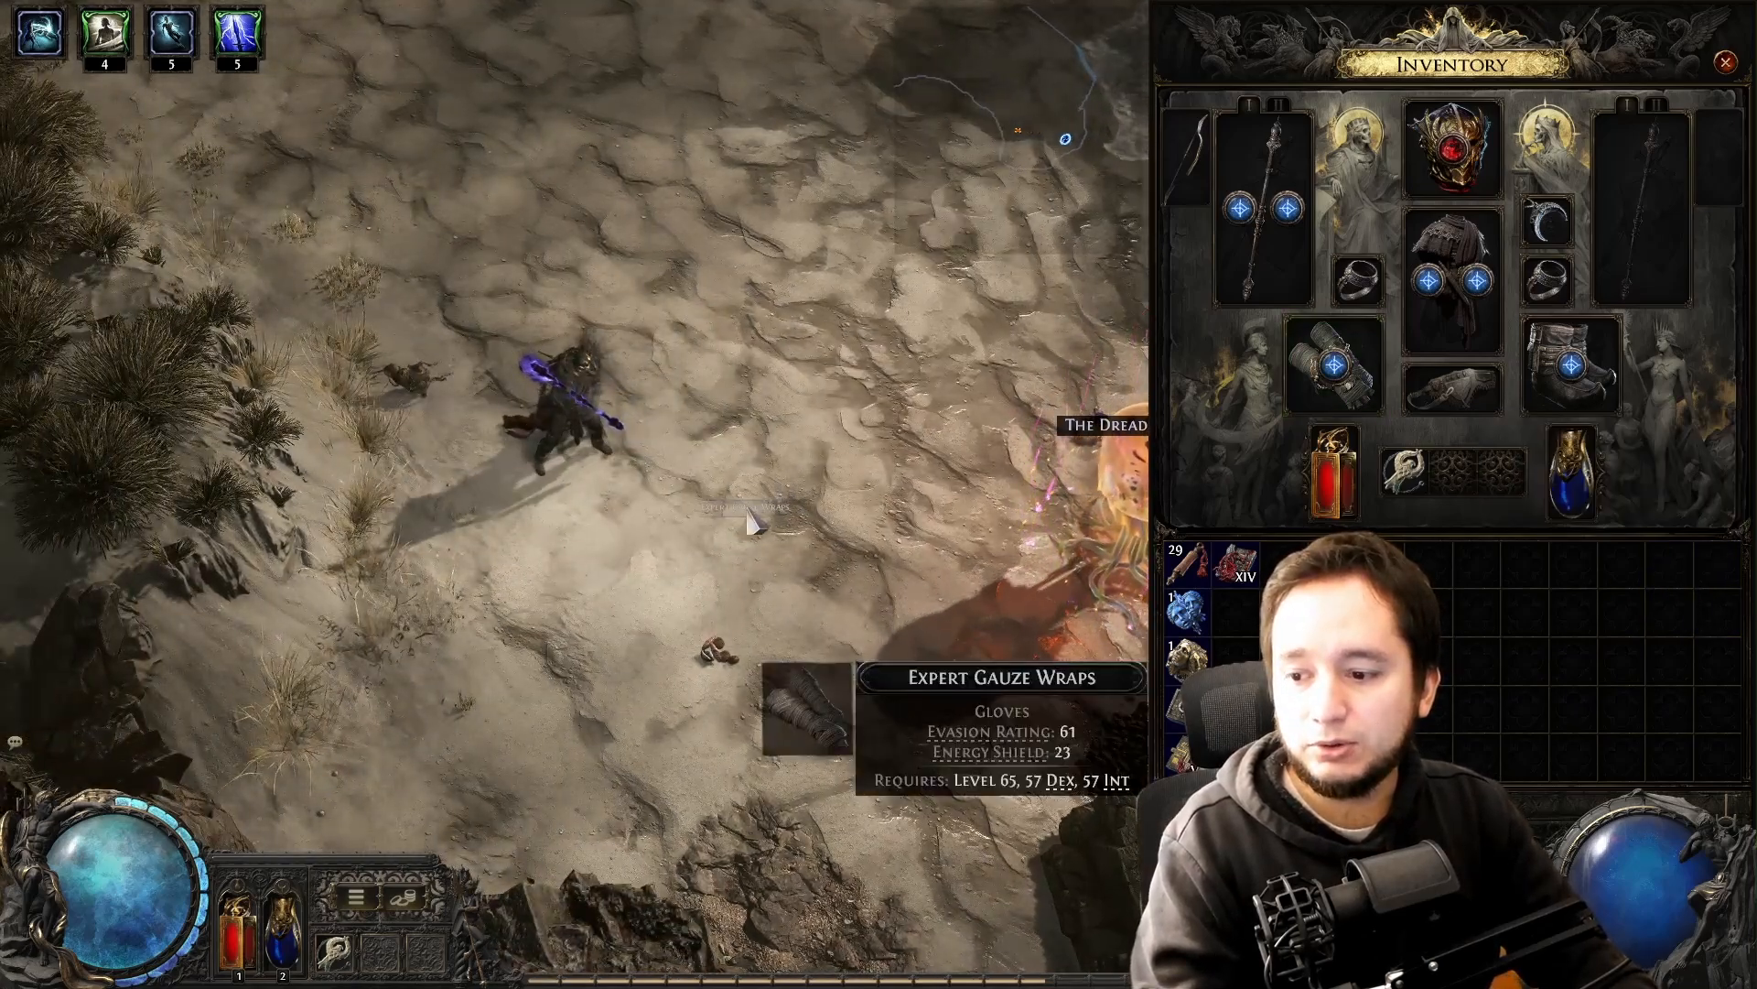
pyautogui.click(746, 509)
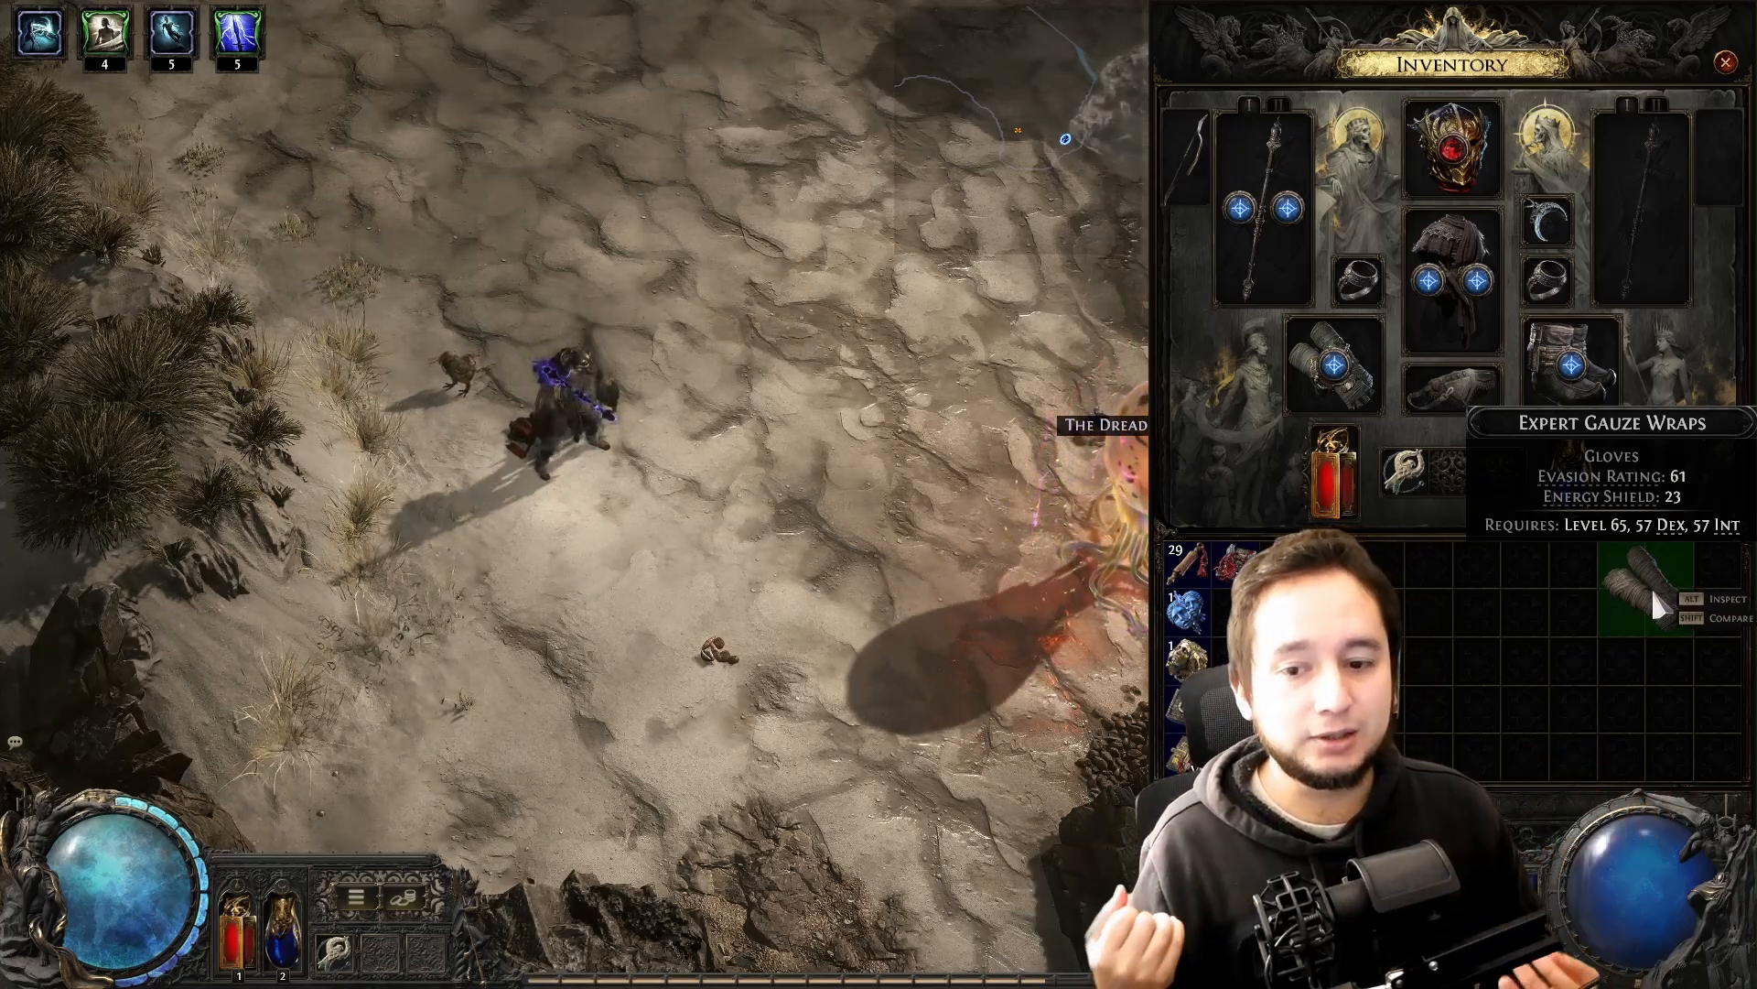
pyautogui.hotkey('alt', 'Tab')
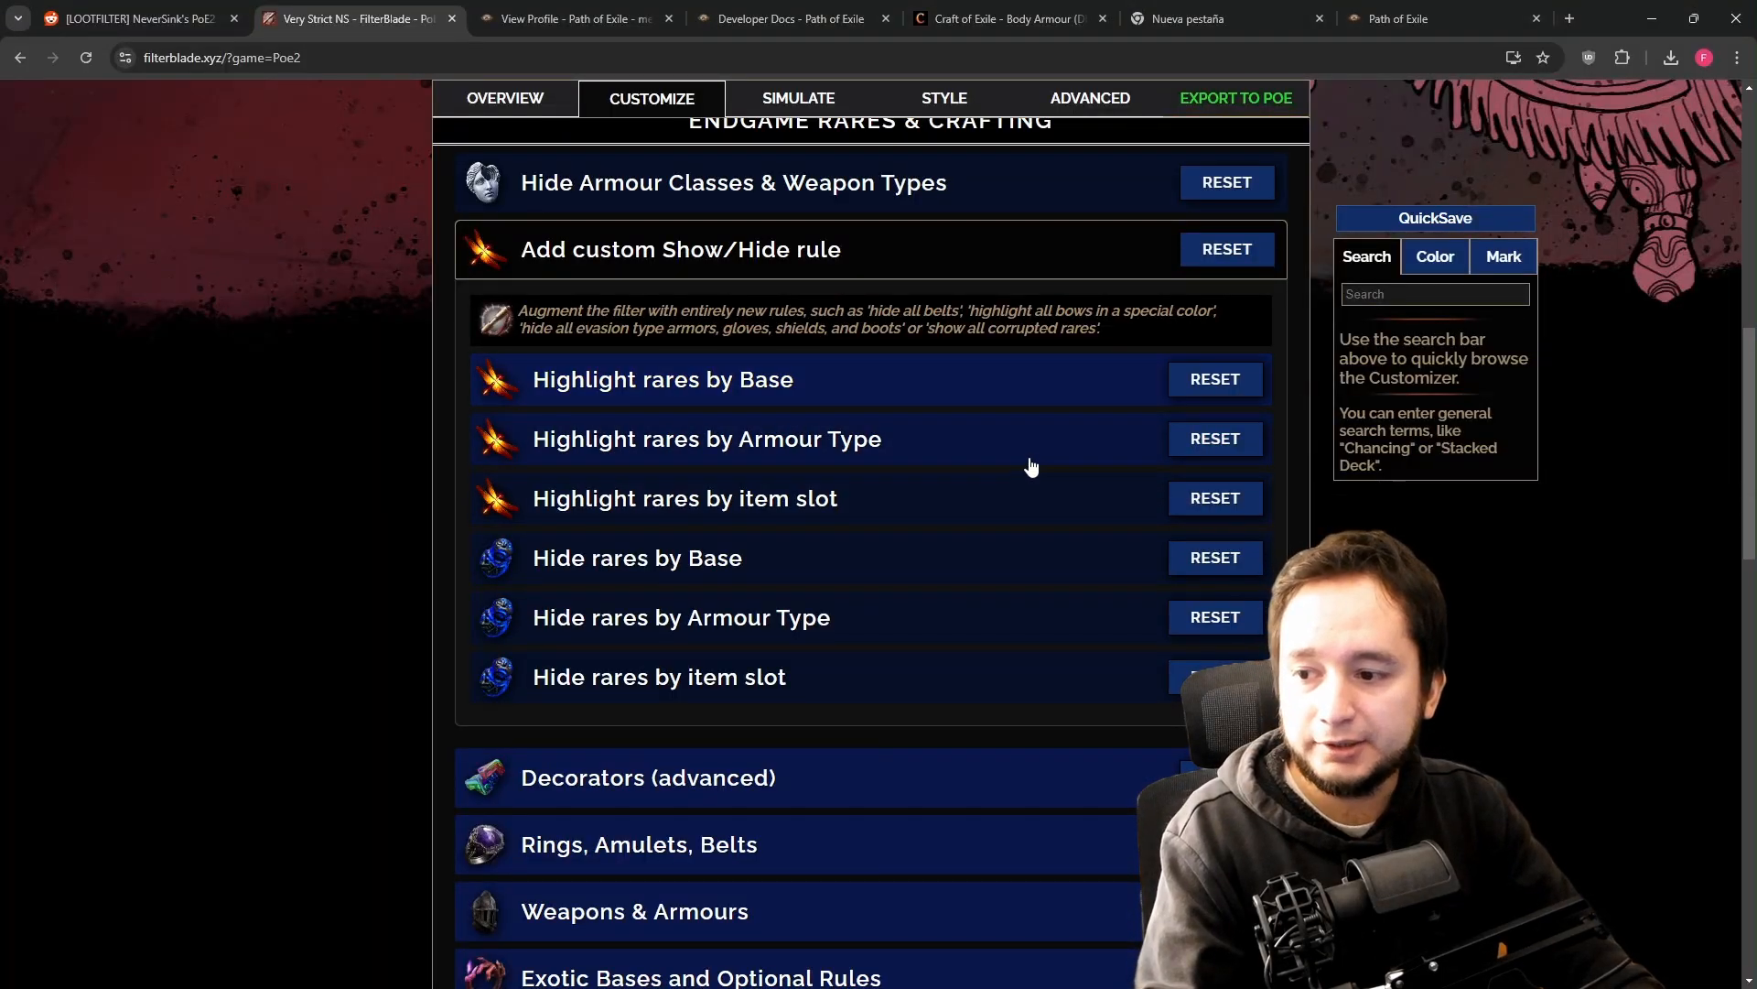
# - Open the unnamed custom rule under Highlight rares by Armour Type and add another rule to that section
pyautogui.click(980, 451)
pyautogui.click(682, 544)
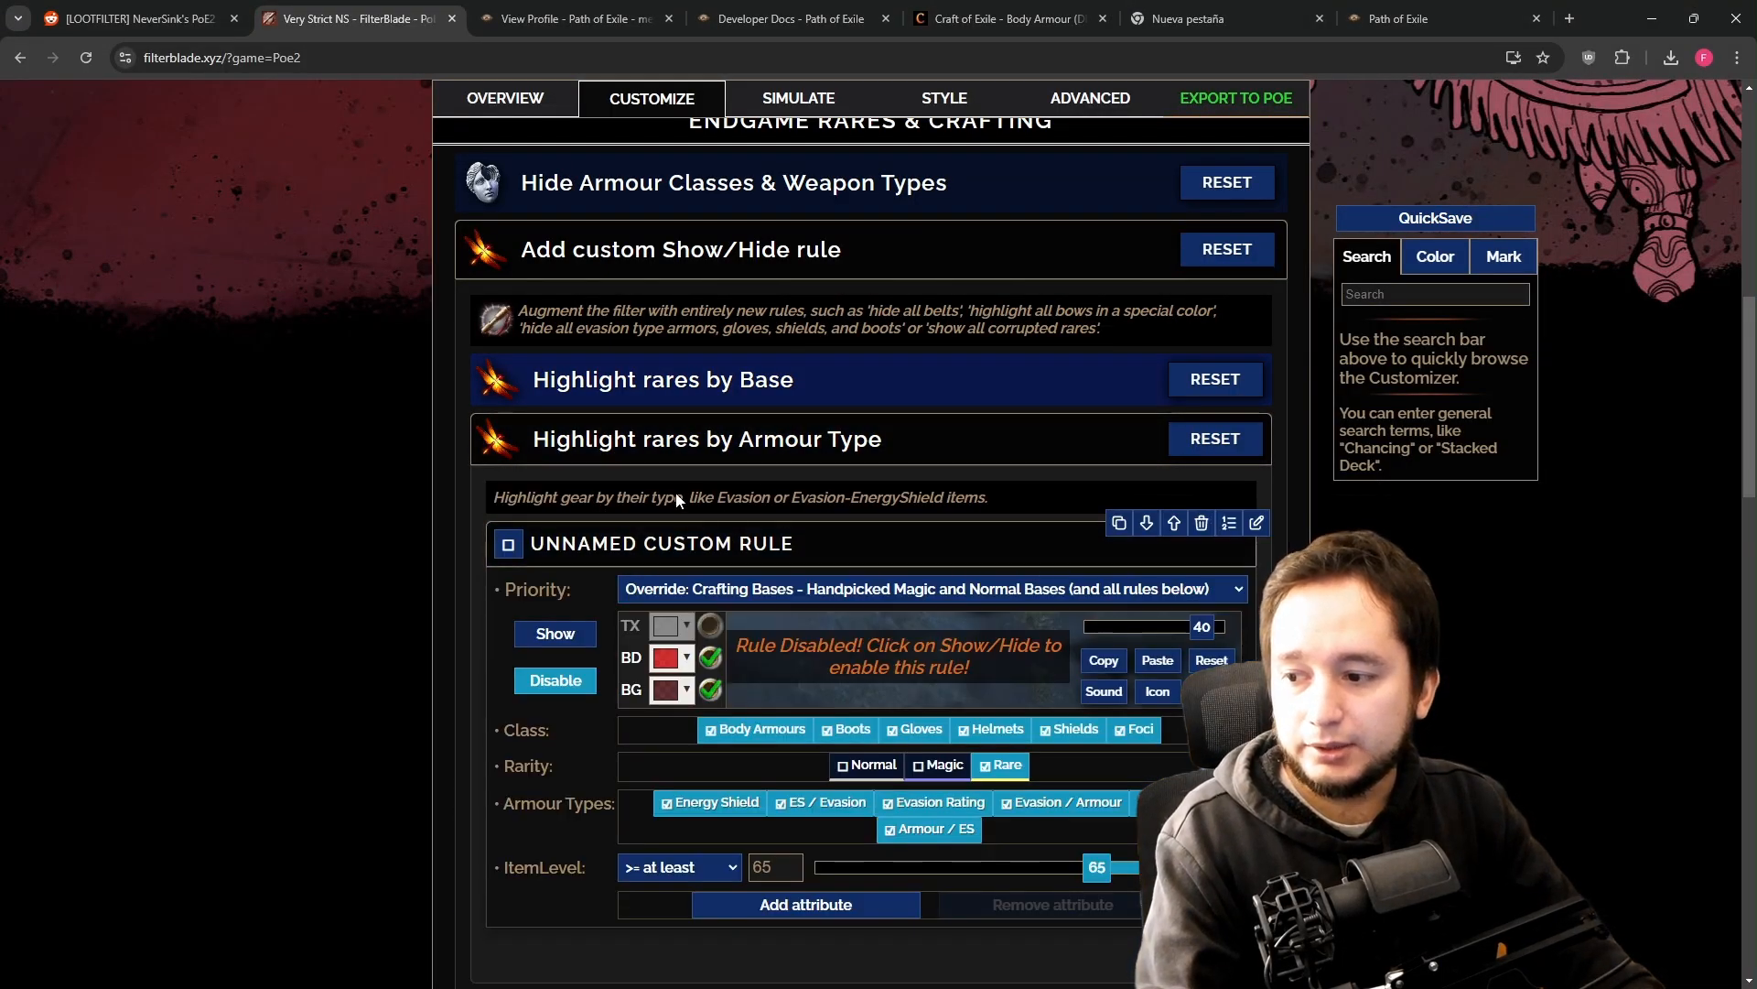
pyautogui.scroll(-3, 992, 537)
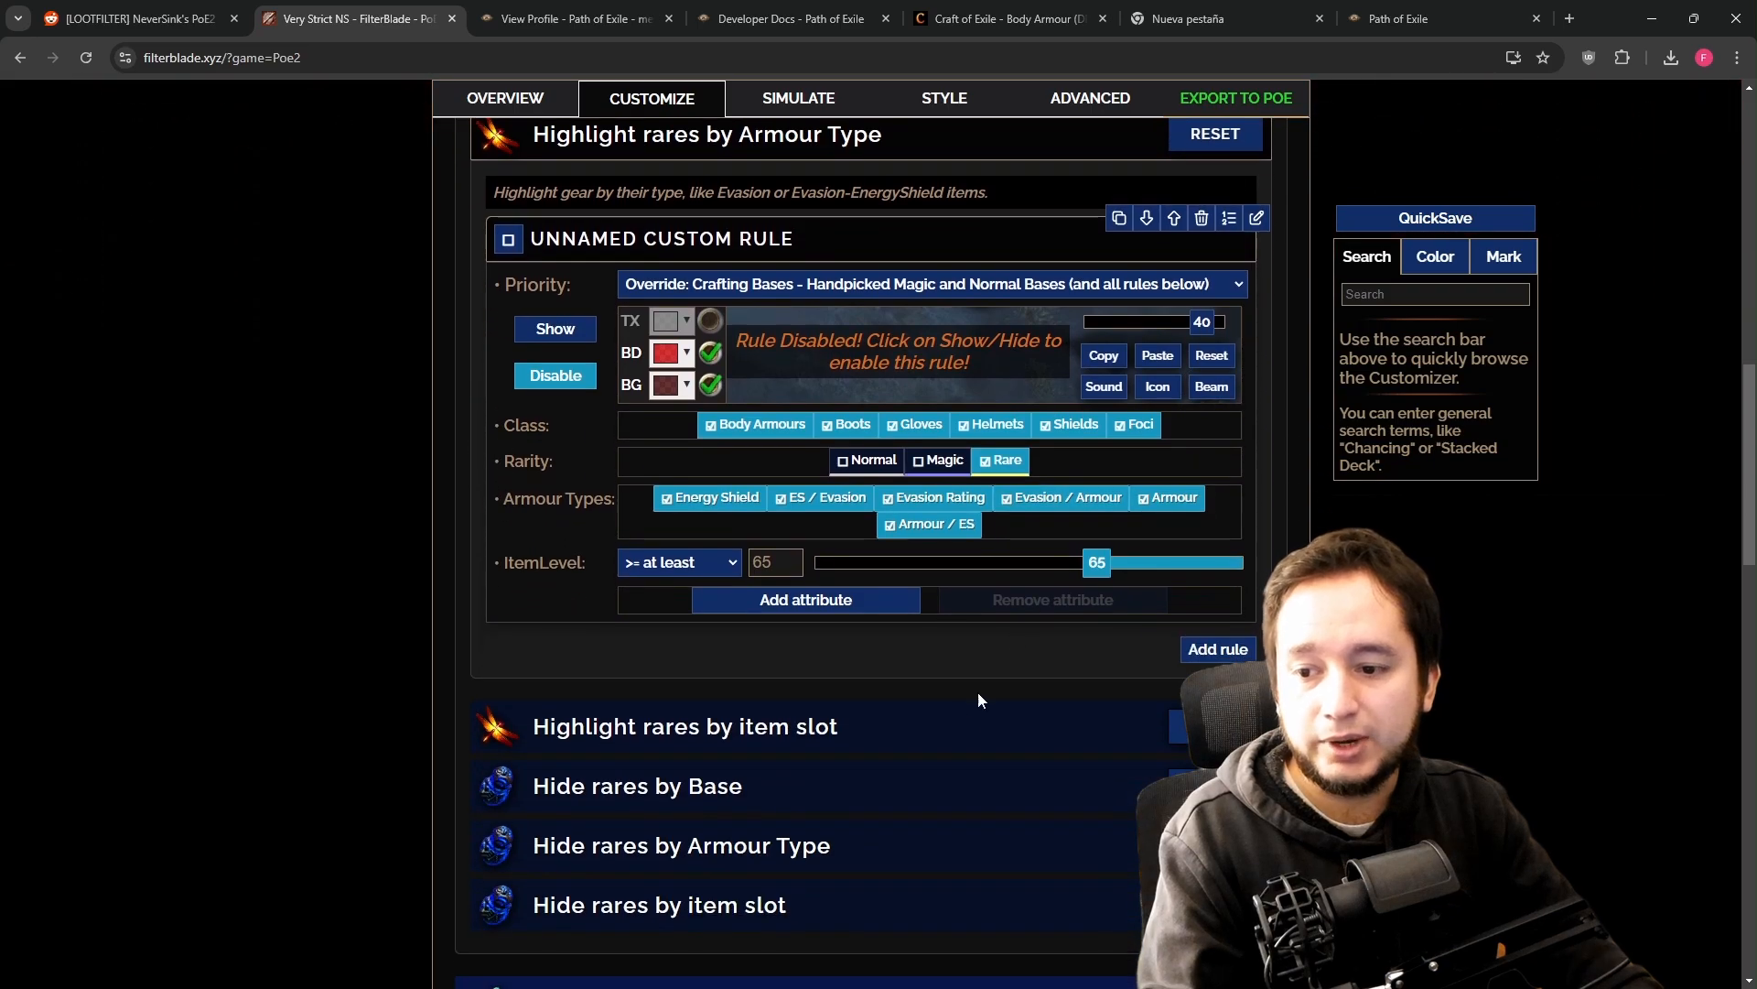
pyautogui.scroll(5, 1024, 553)
pyautogui.scroll(-3, 1129, 743)
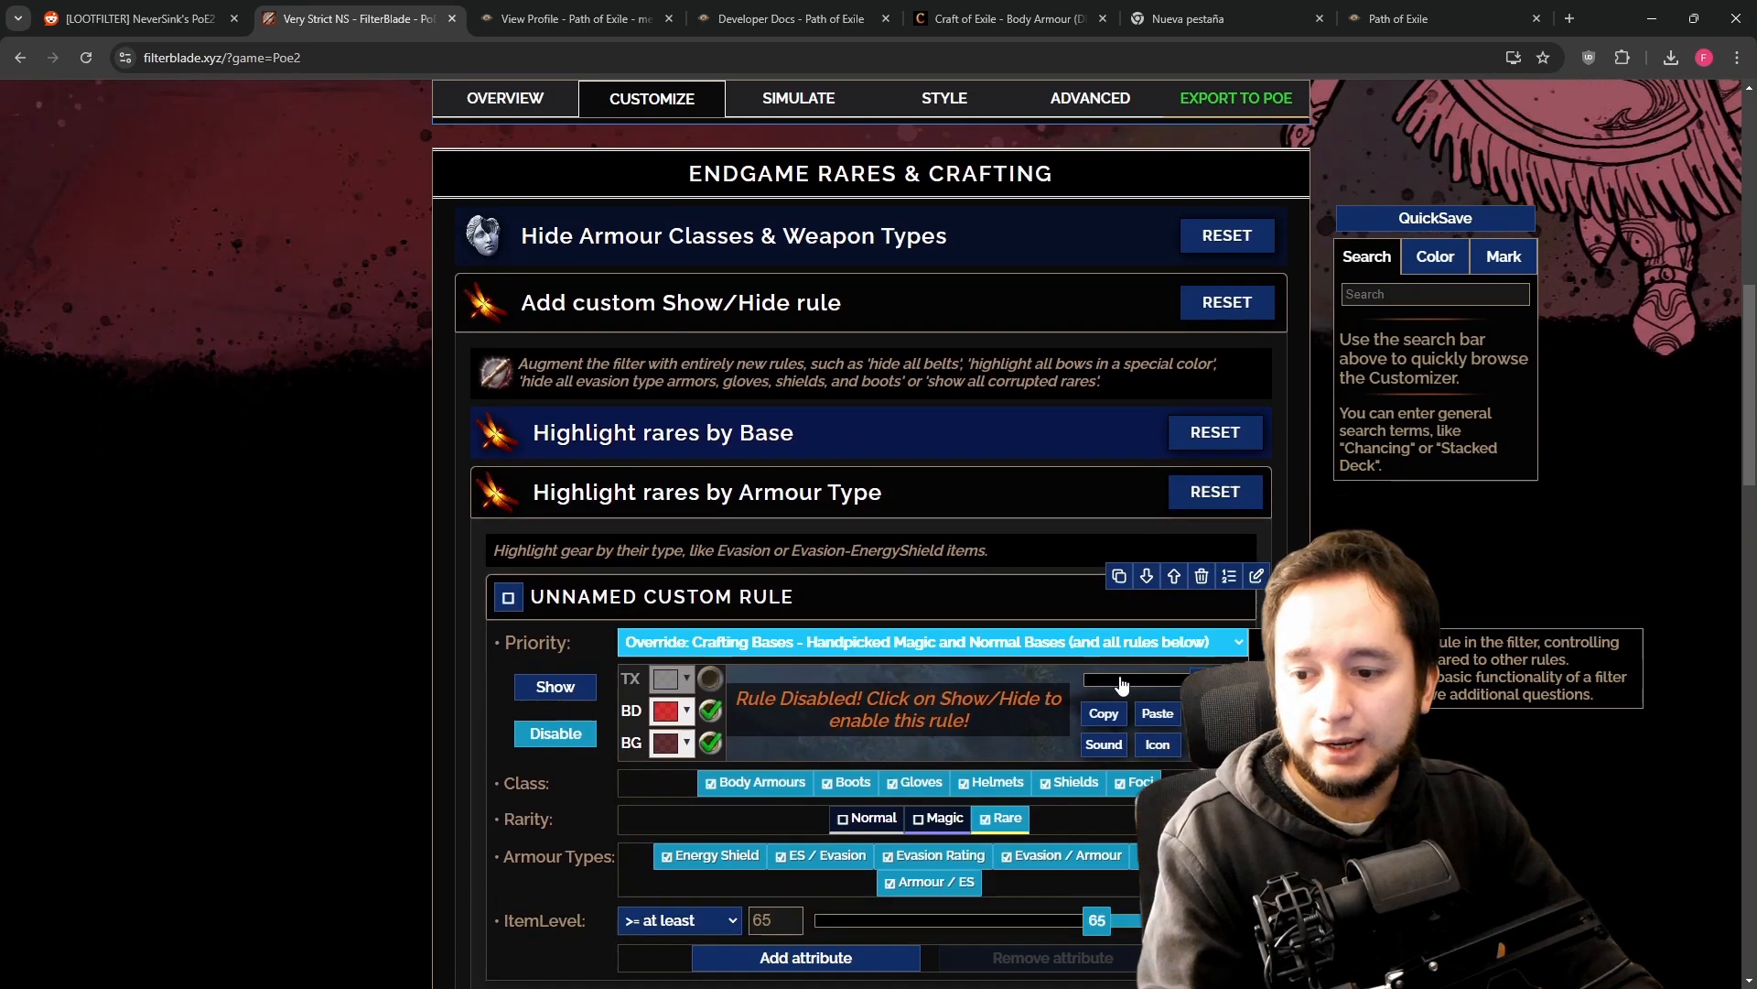
pyautogui.click(1194, 803)
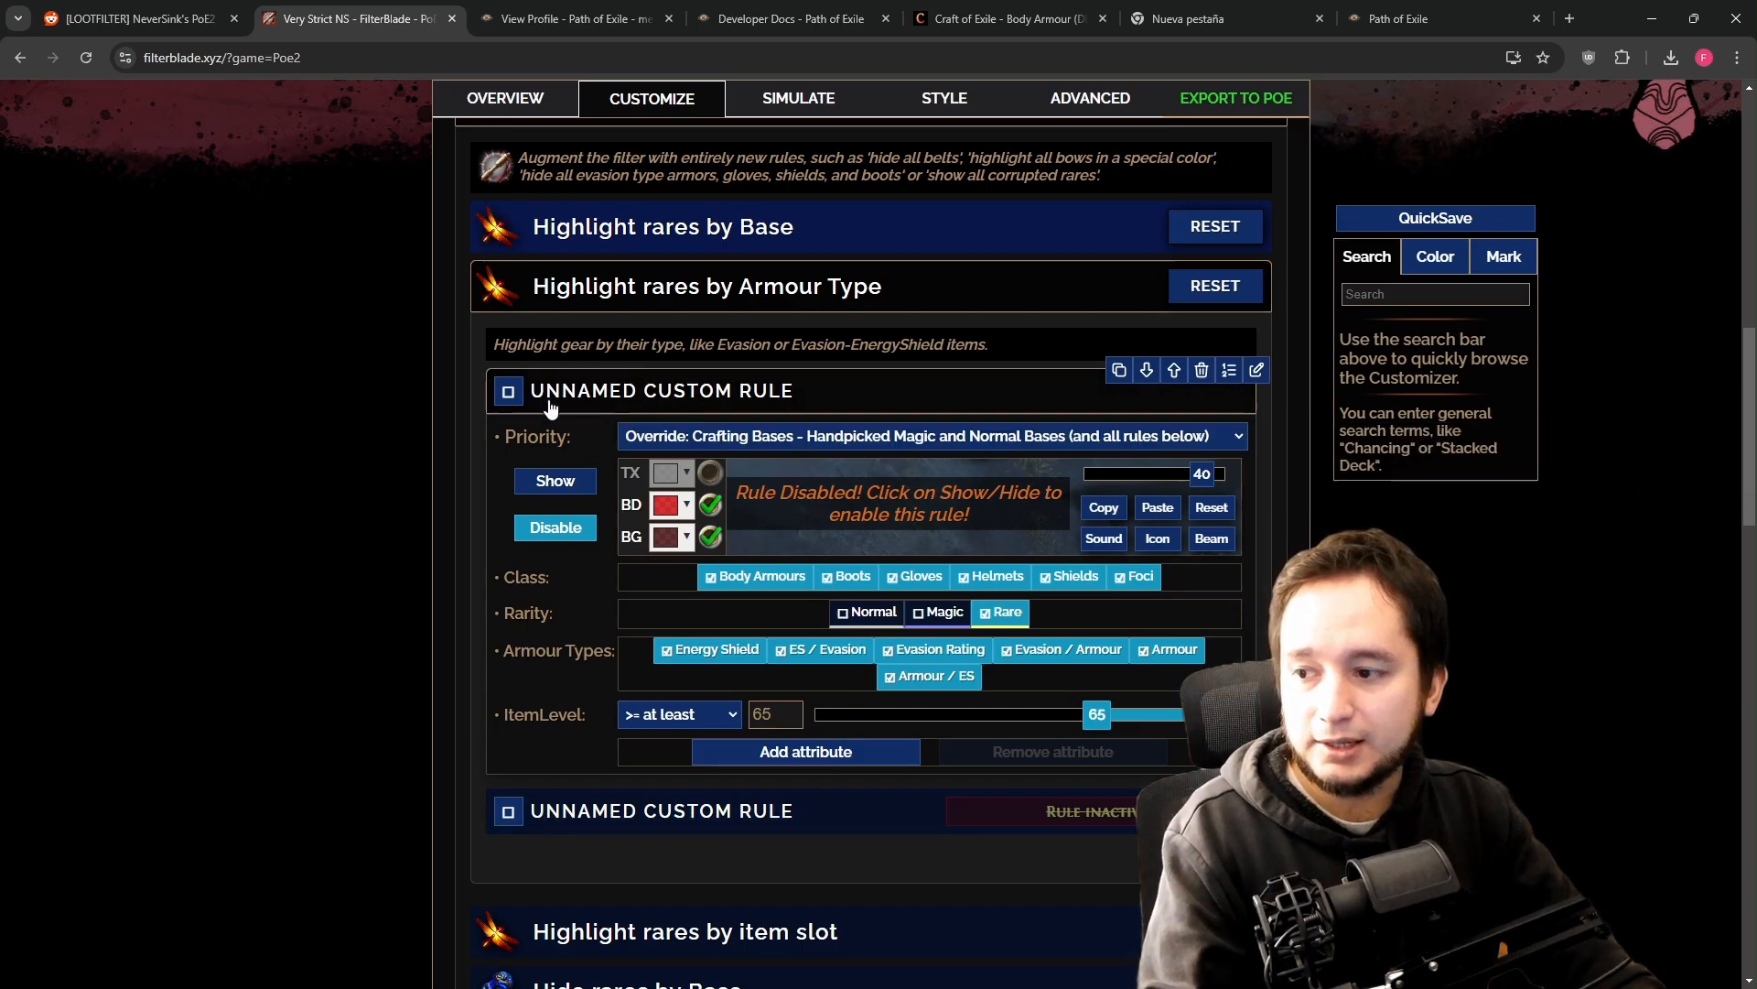
pyautogui.scroll(-3, 762, 612)
pyautogui.scroll(3, 762, 613)
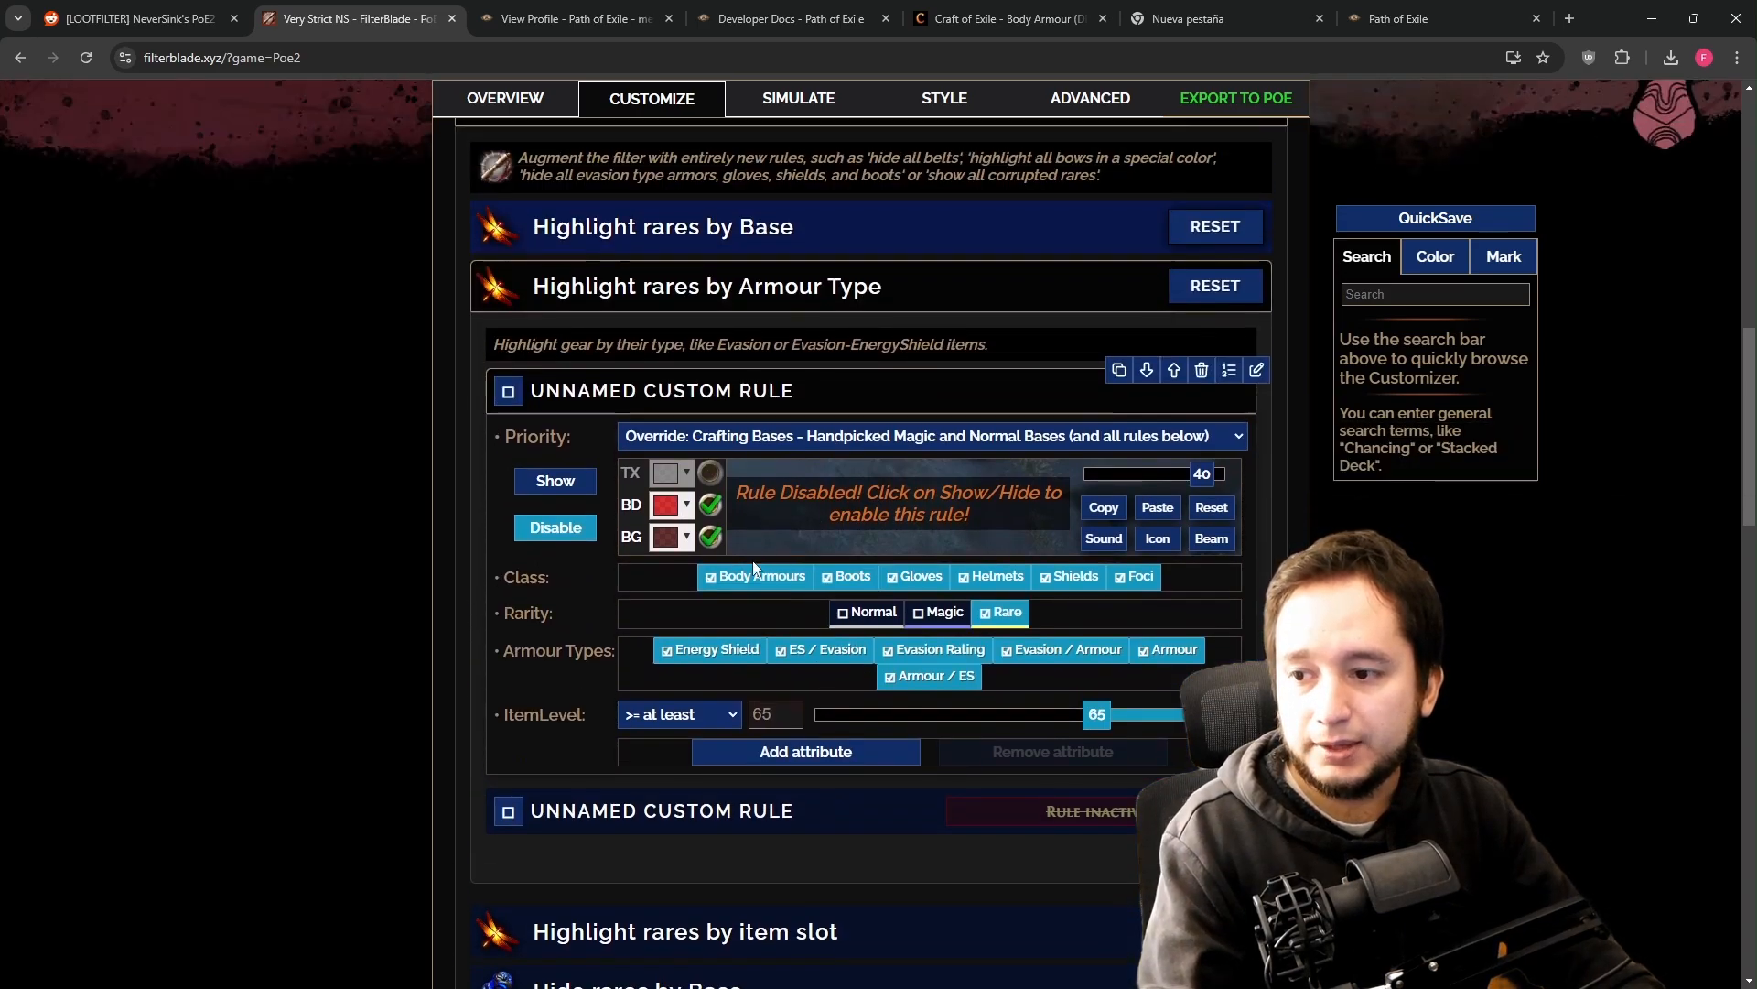
# - Enable the first custom rule for Gloves only, covering Normal, Magic and Rare rarities and just the ES / Evasion armour type
pyautogui.click(756, 576)
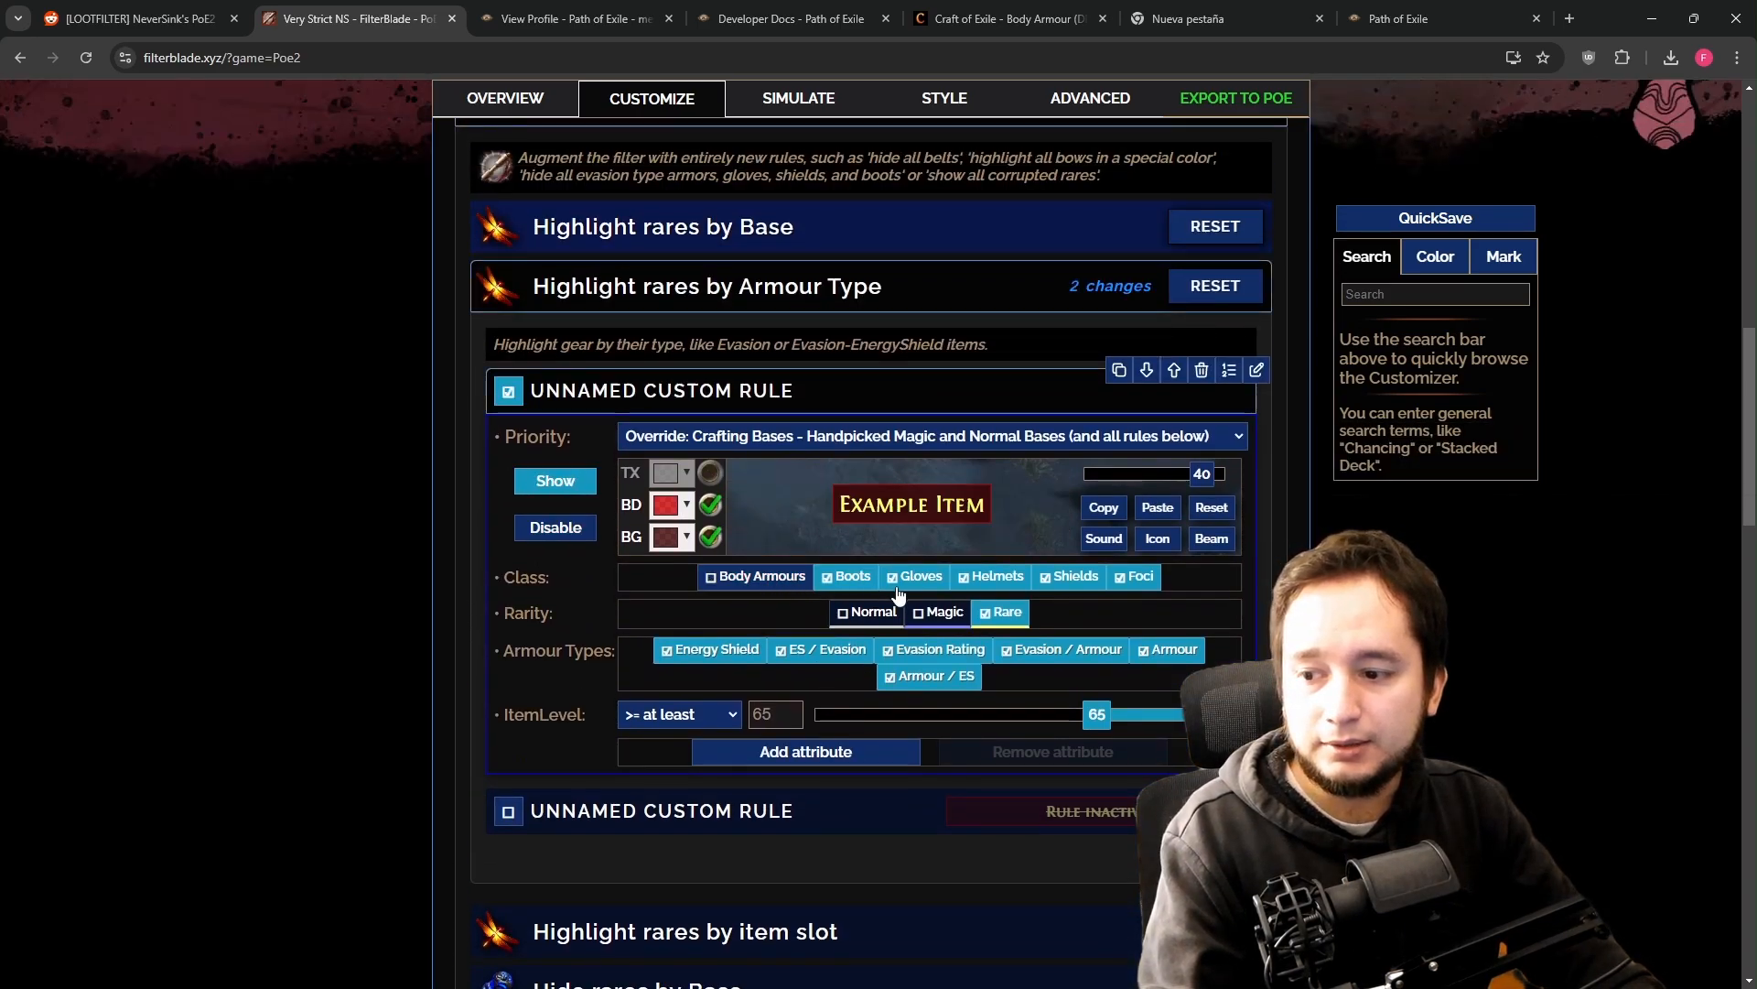
pyautogui.click(998, 579)
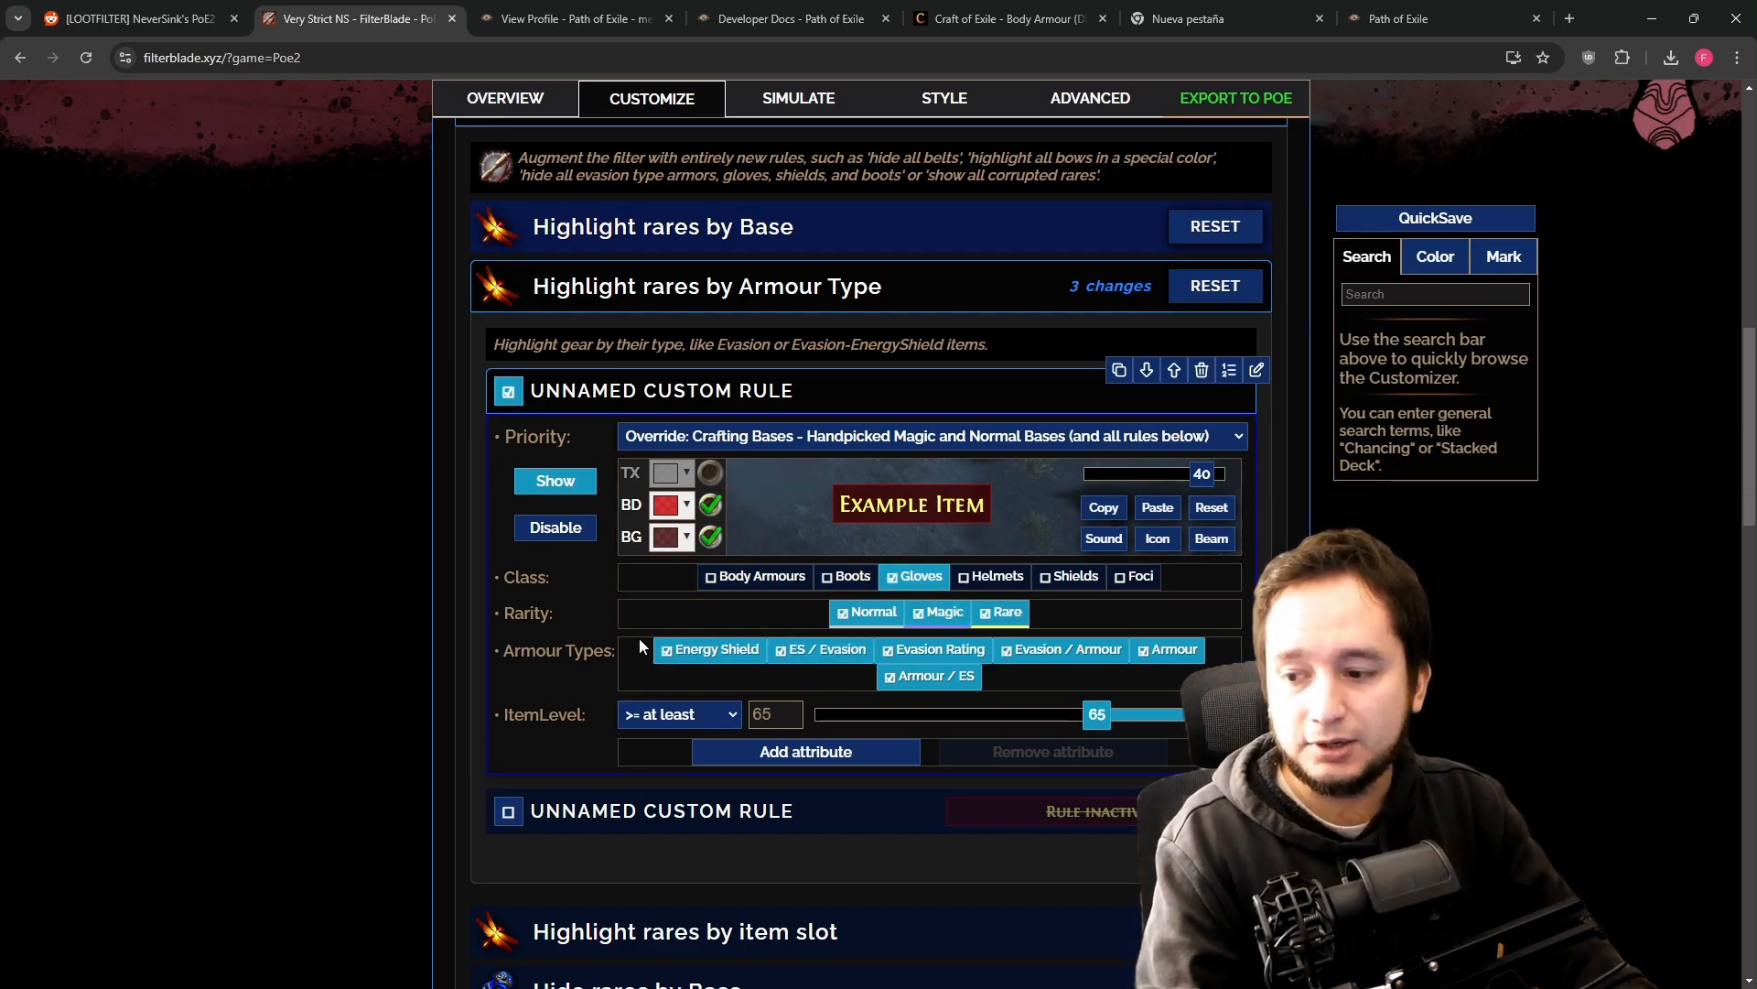
pyautogui.click(728, 652)
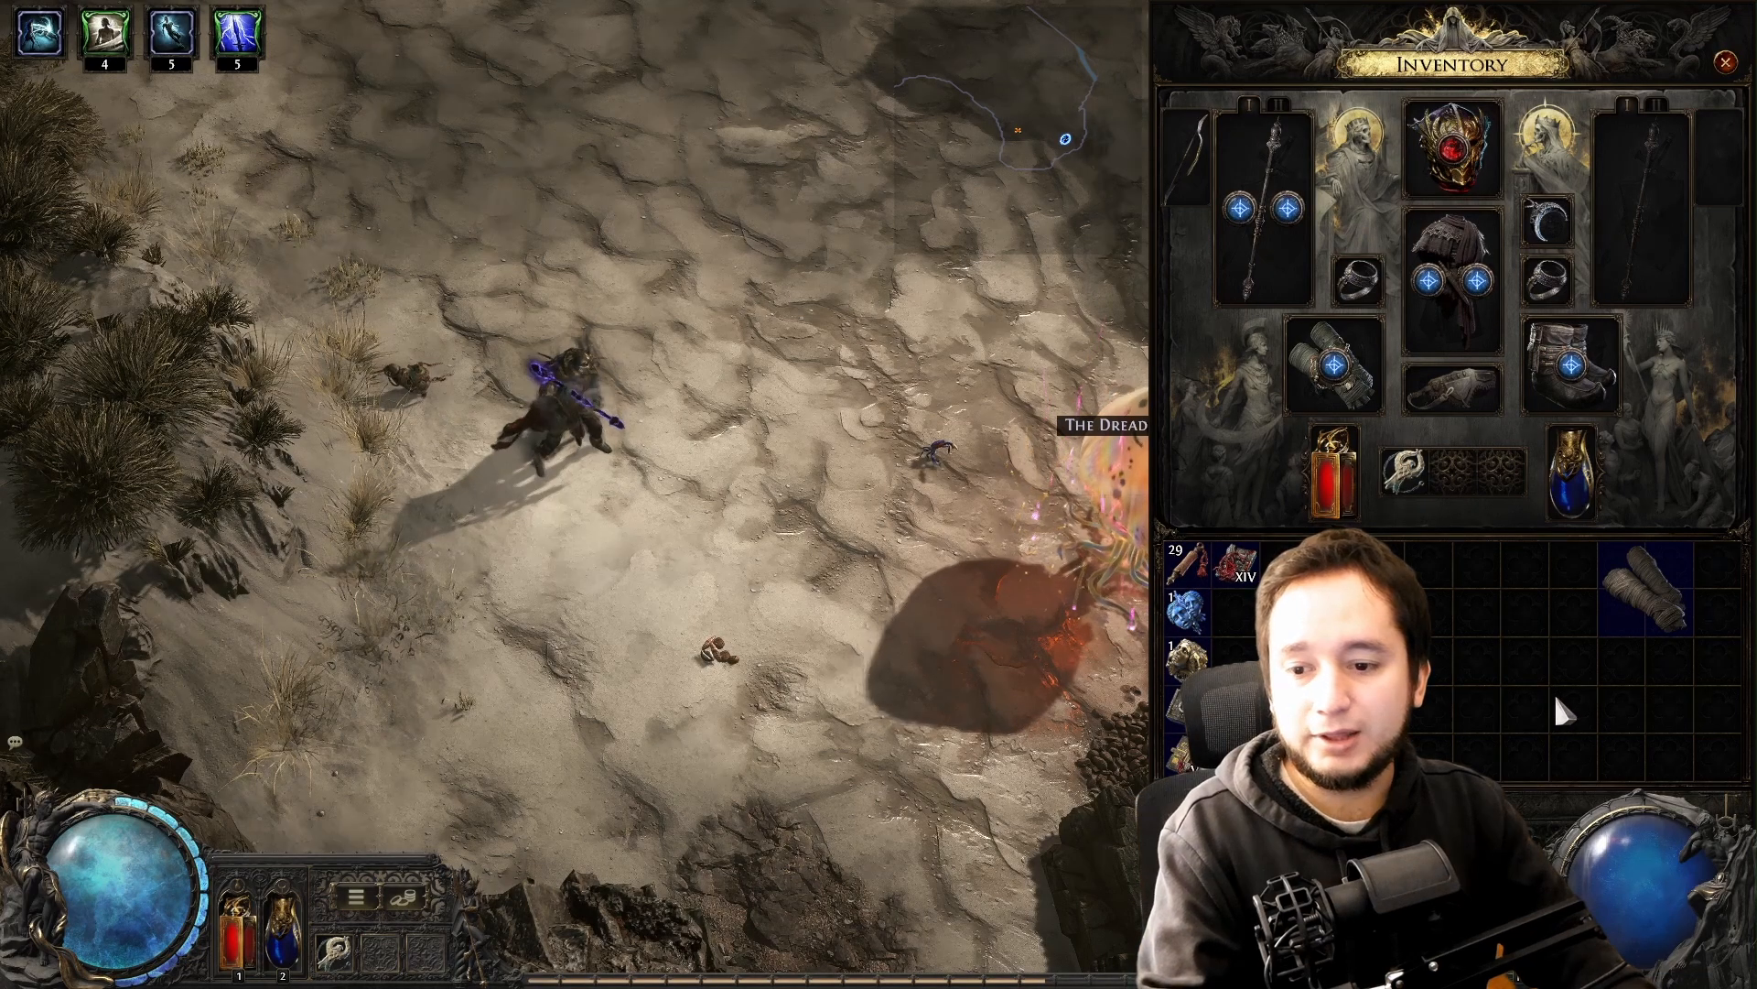
# - Set the gloves rule's item level condition to at least 78
pyautogui.moveTo(1643, 581)
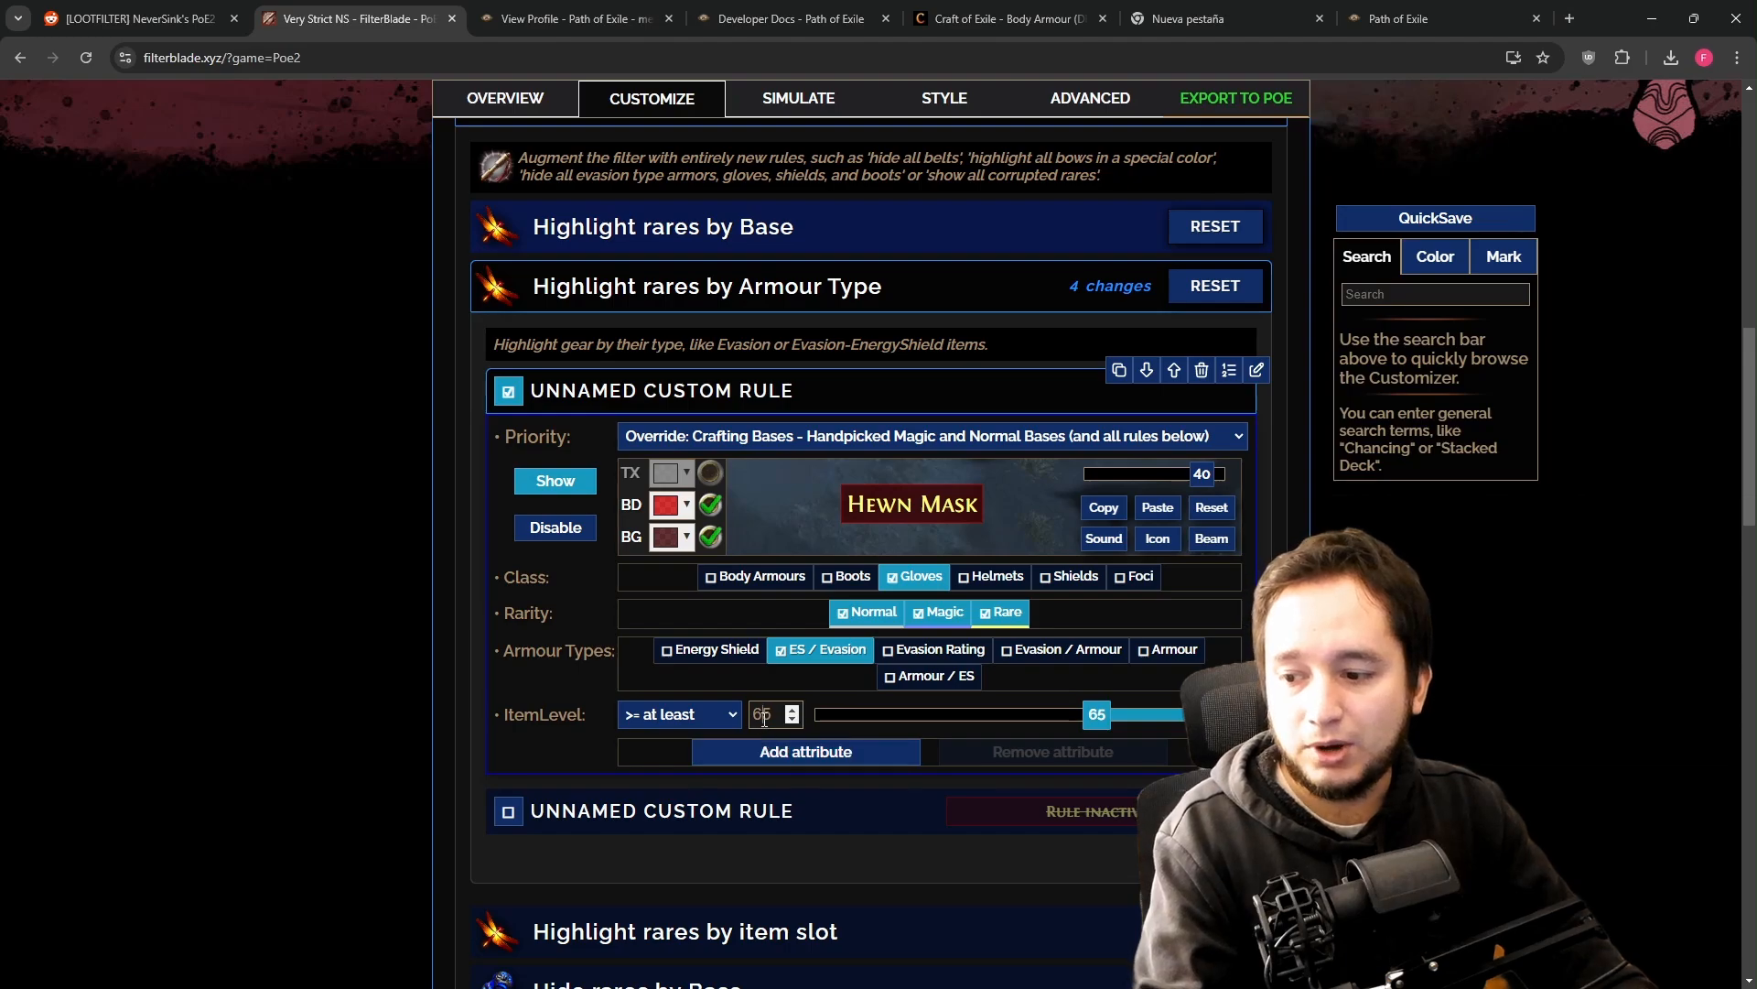
pyautogui.write('78')
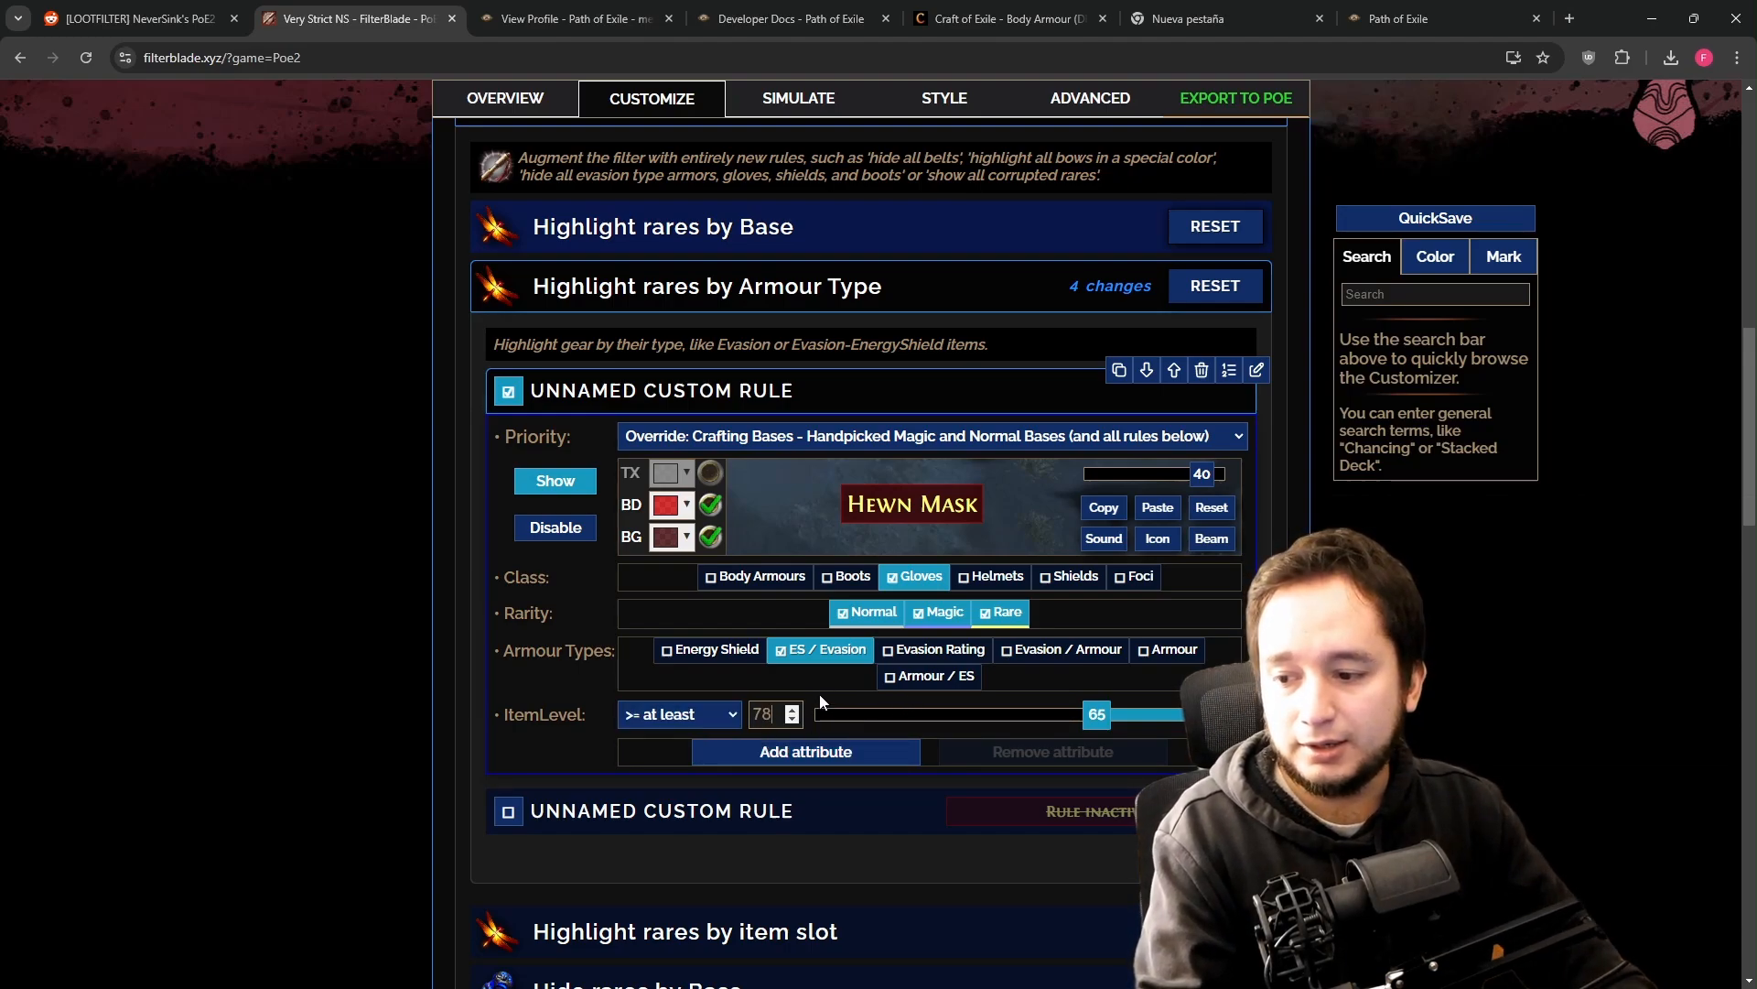
pyautogui.click(913, 697)
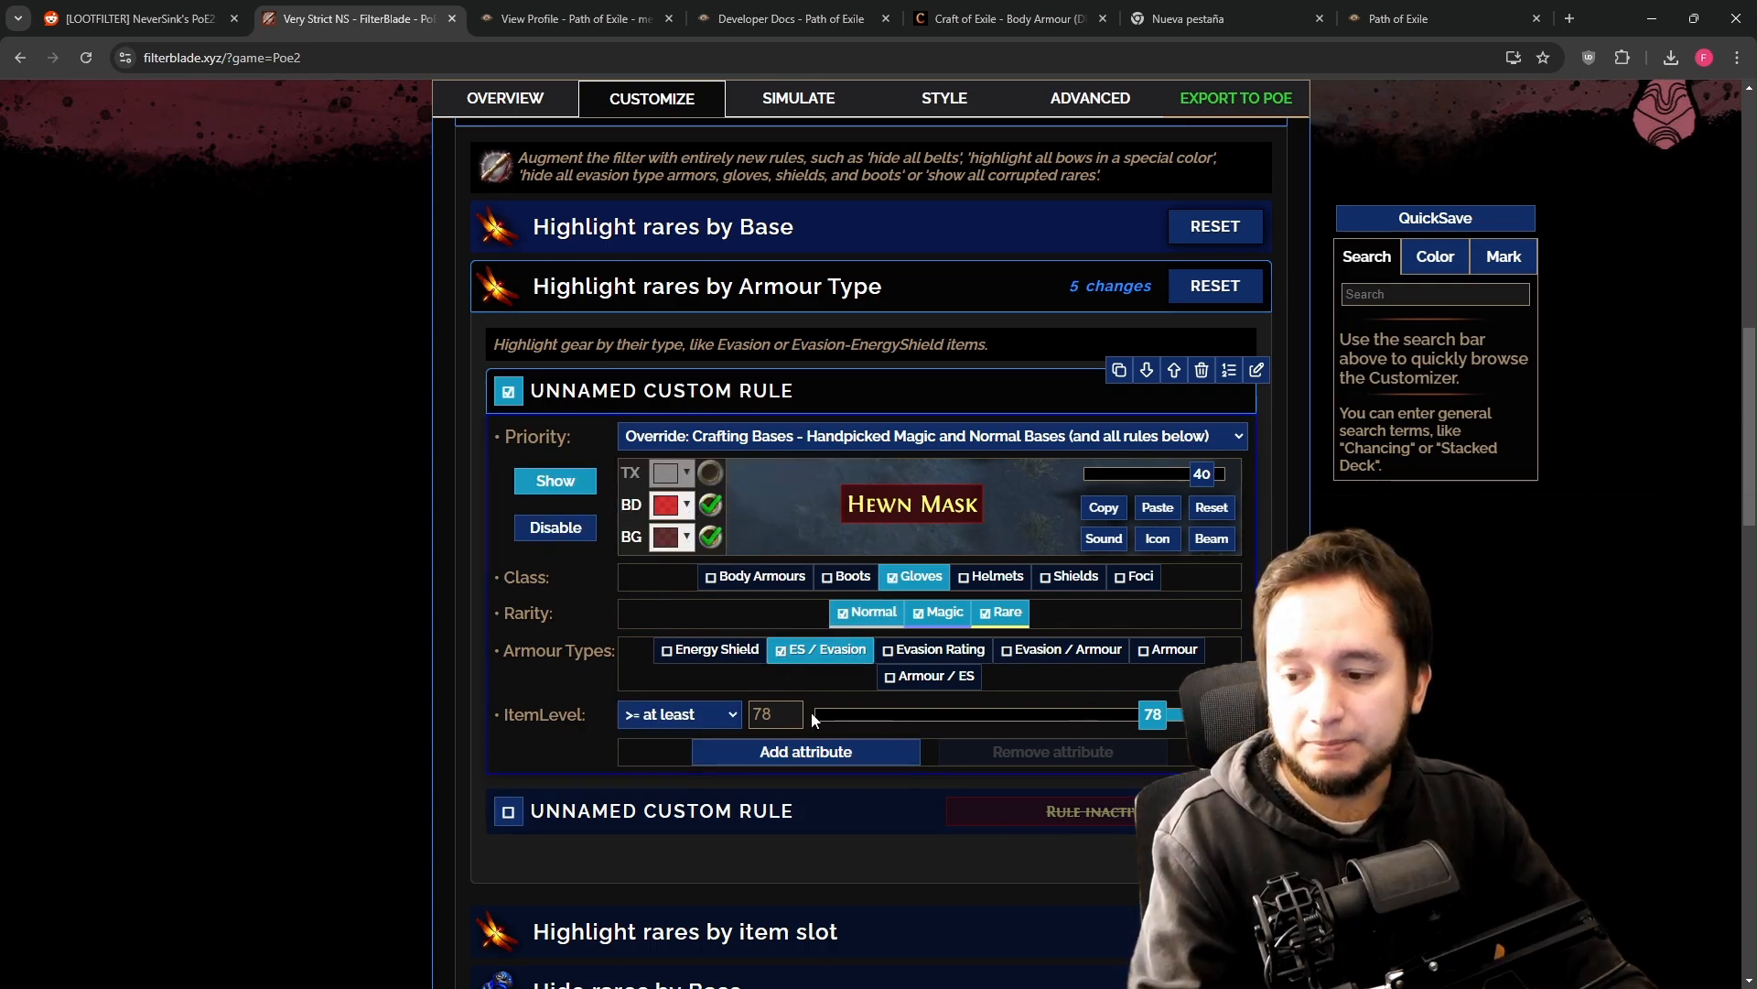
# - Switch to the game and inspect the Expert Gauze Wraps' item level and base defences in the inventory
pyautogui.hotkey('alt', 'Tab')
pyautogui.moveTo(1626, 601)
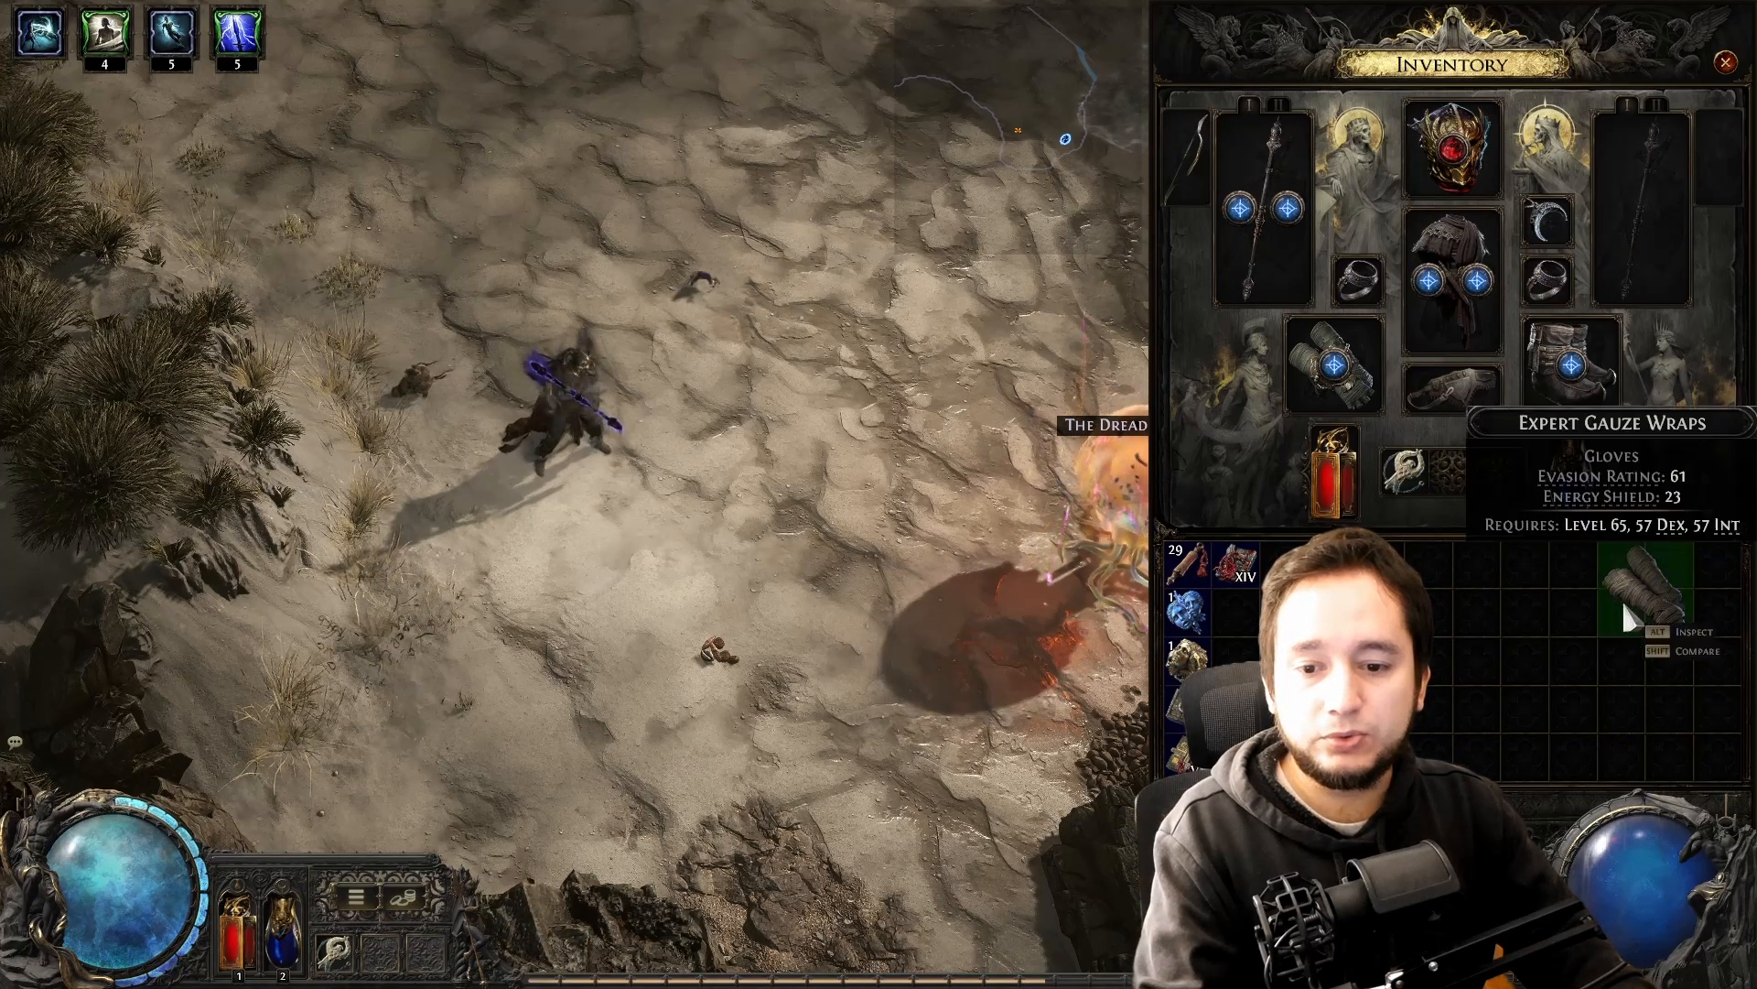
pyautogui.press('alt')
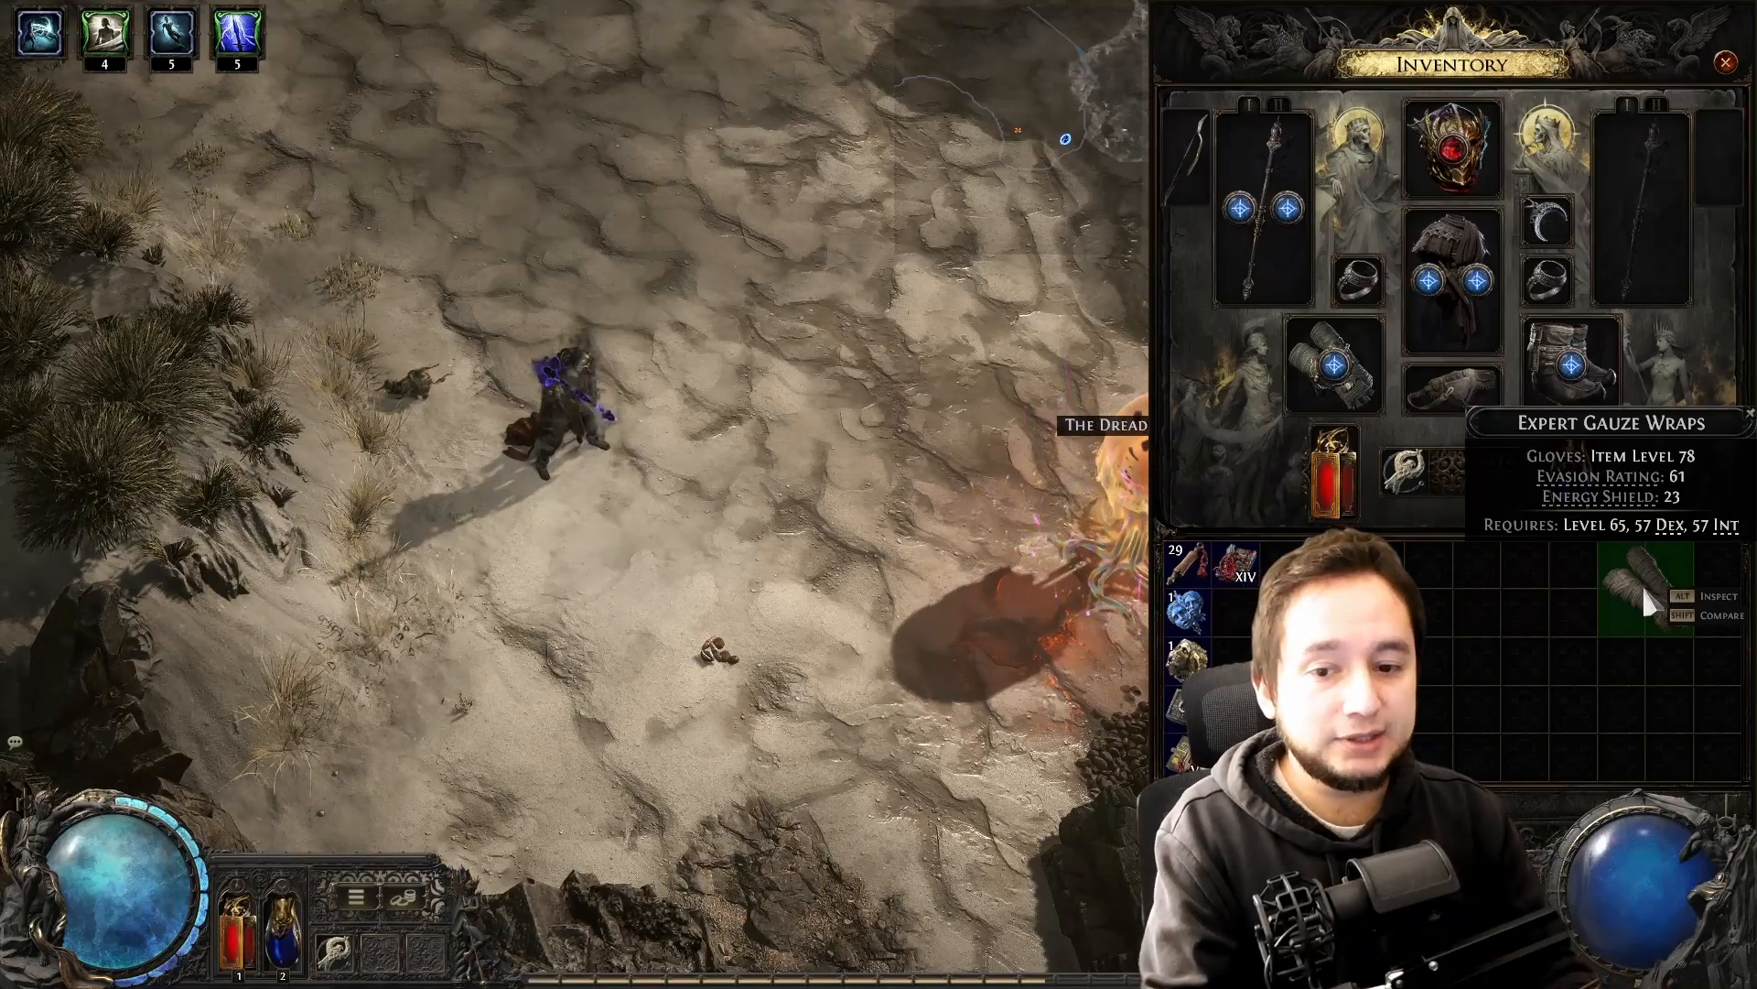
pyautogui.moveTo(1668, 486)
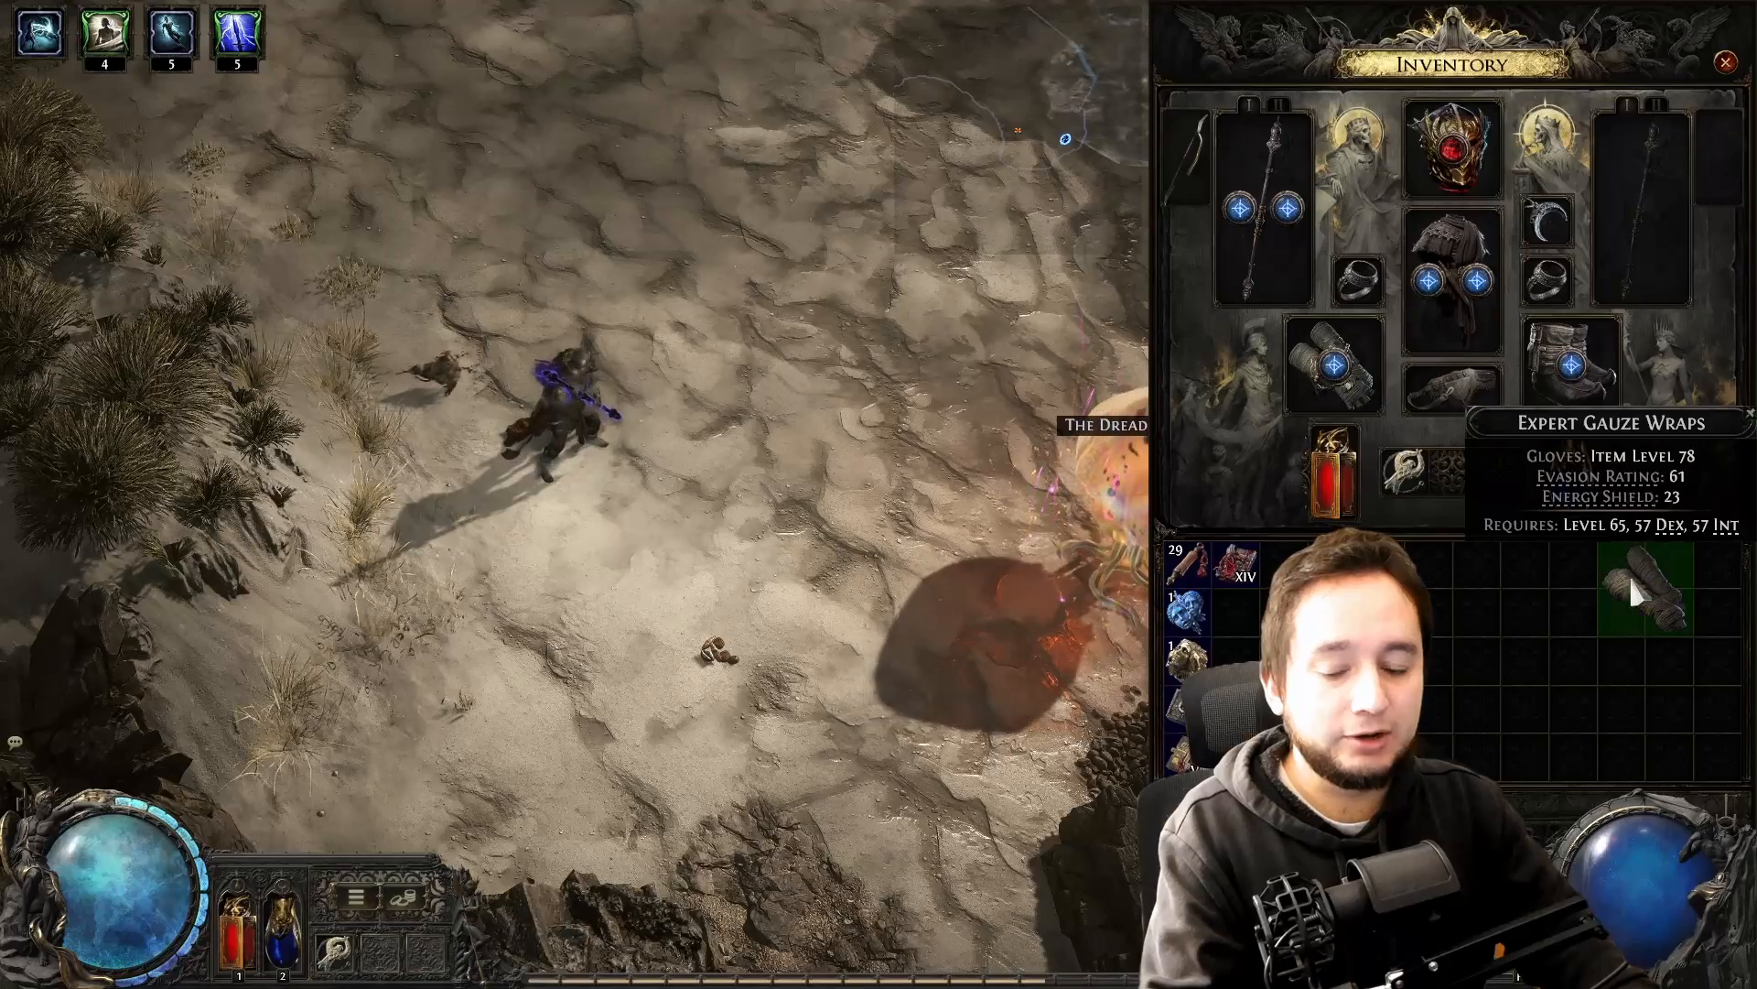
pyautogui.moveTo(1617, 511)
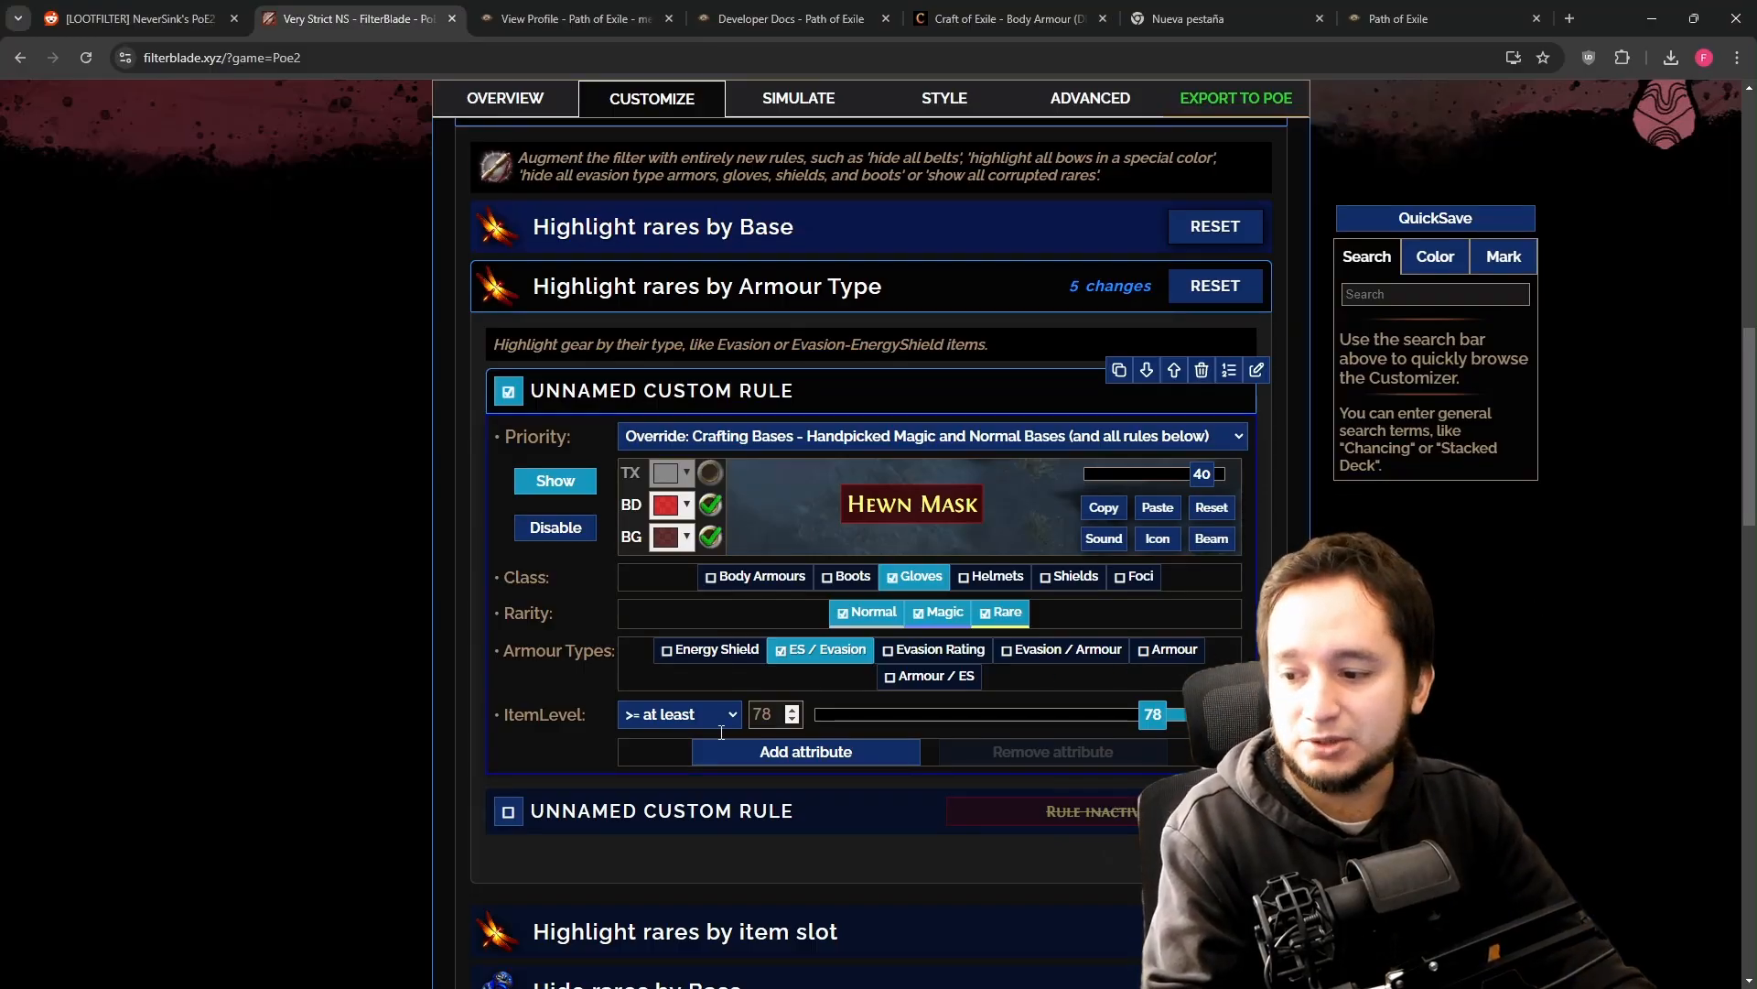
# - Back in FilterBlade, add a BaseEvasion attribute to the gloves rule and set it to at least 60
pyautogui.click(760, 749)
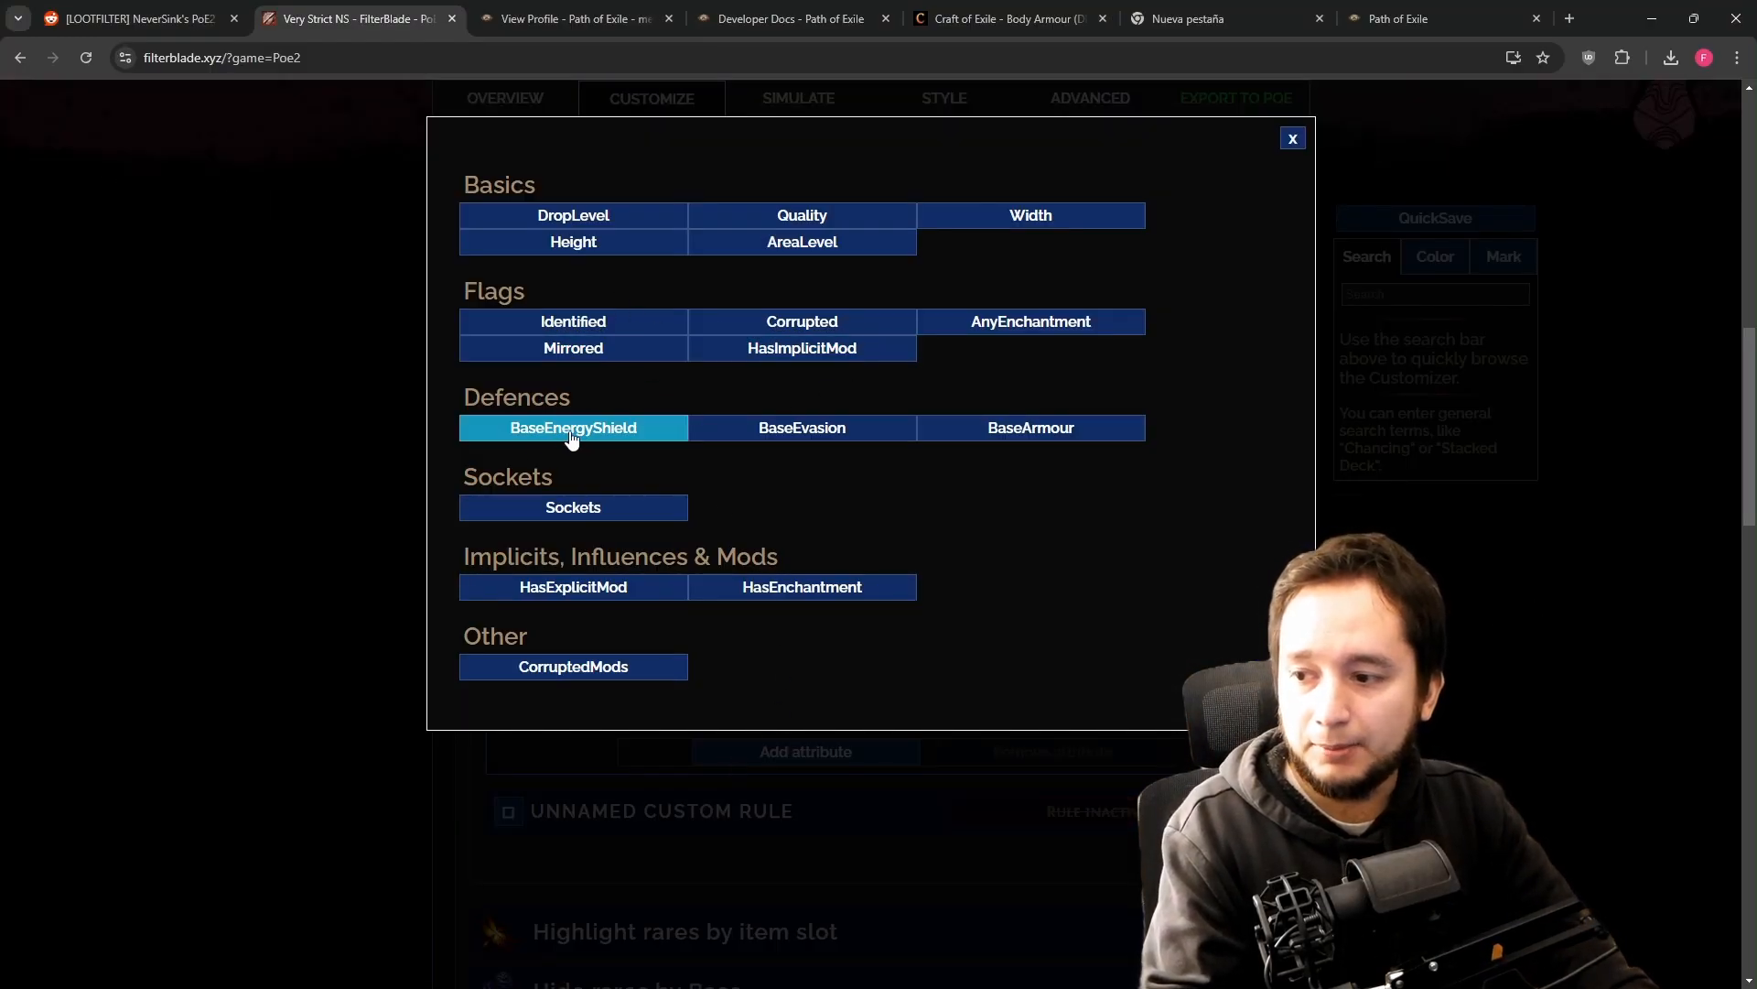
pyautogui.click(877, 439)
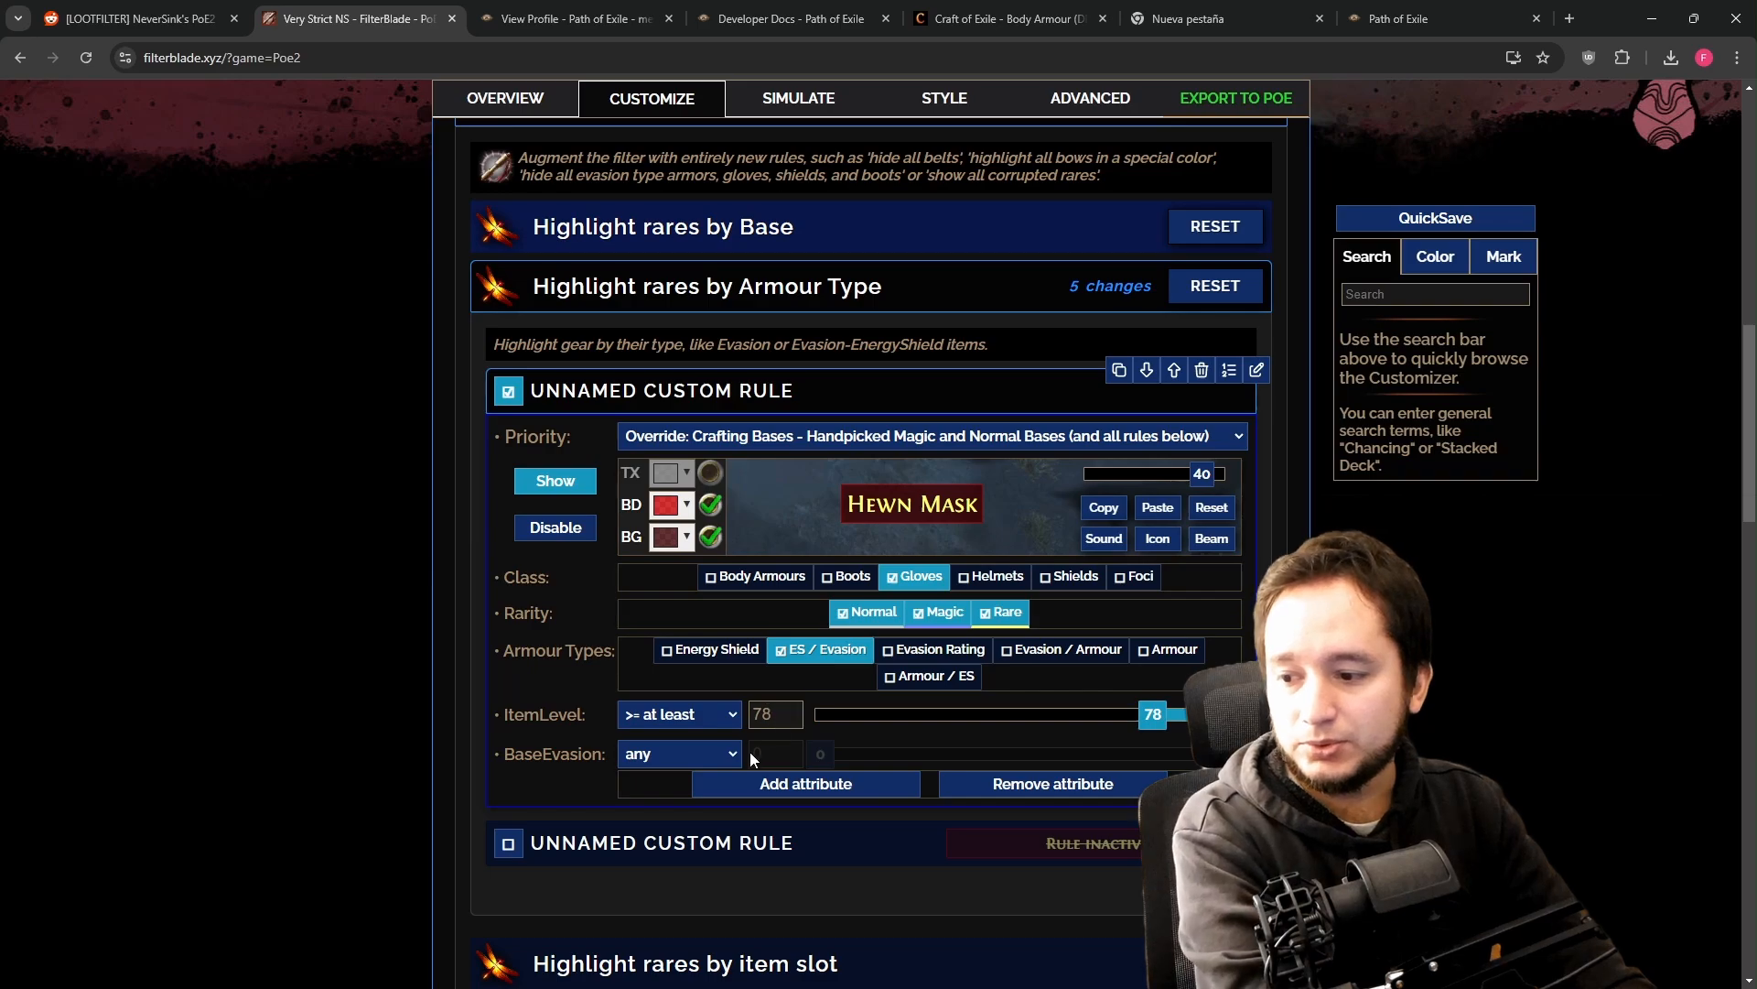
pyautogui.click(679, 754)
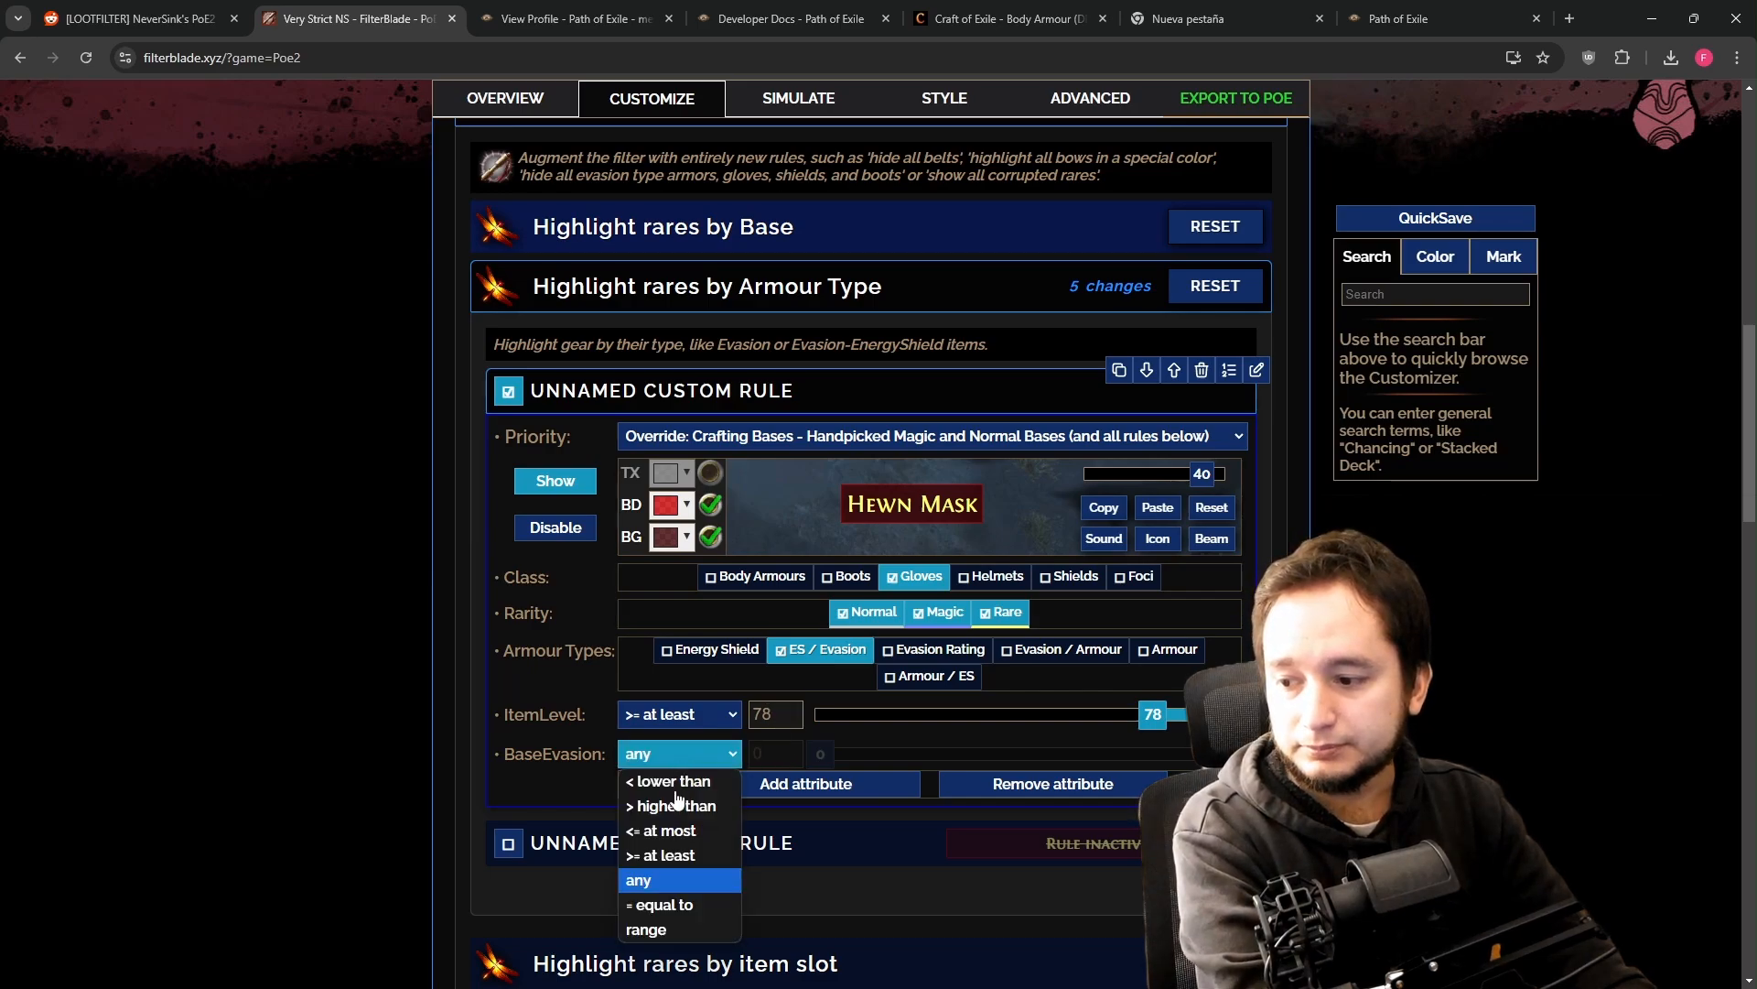
pyautogui.click(682, 855)
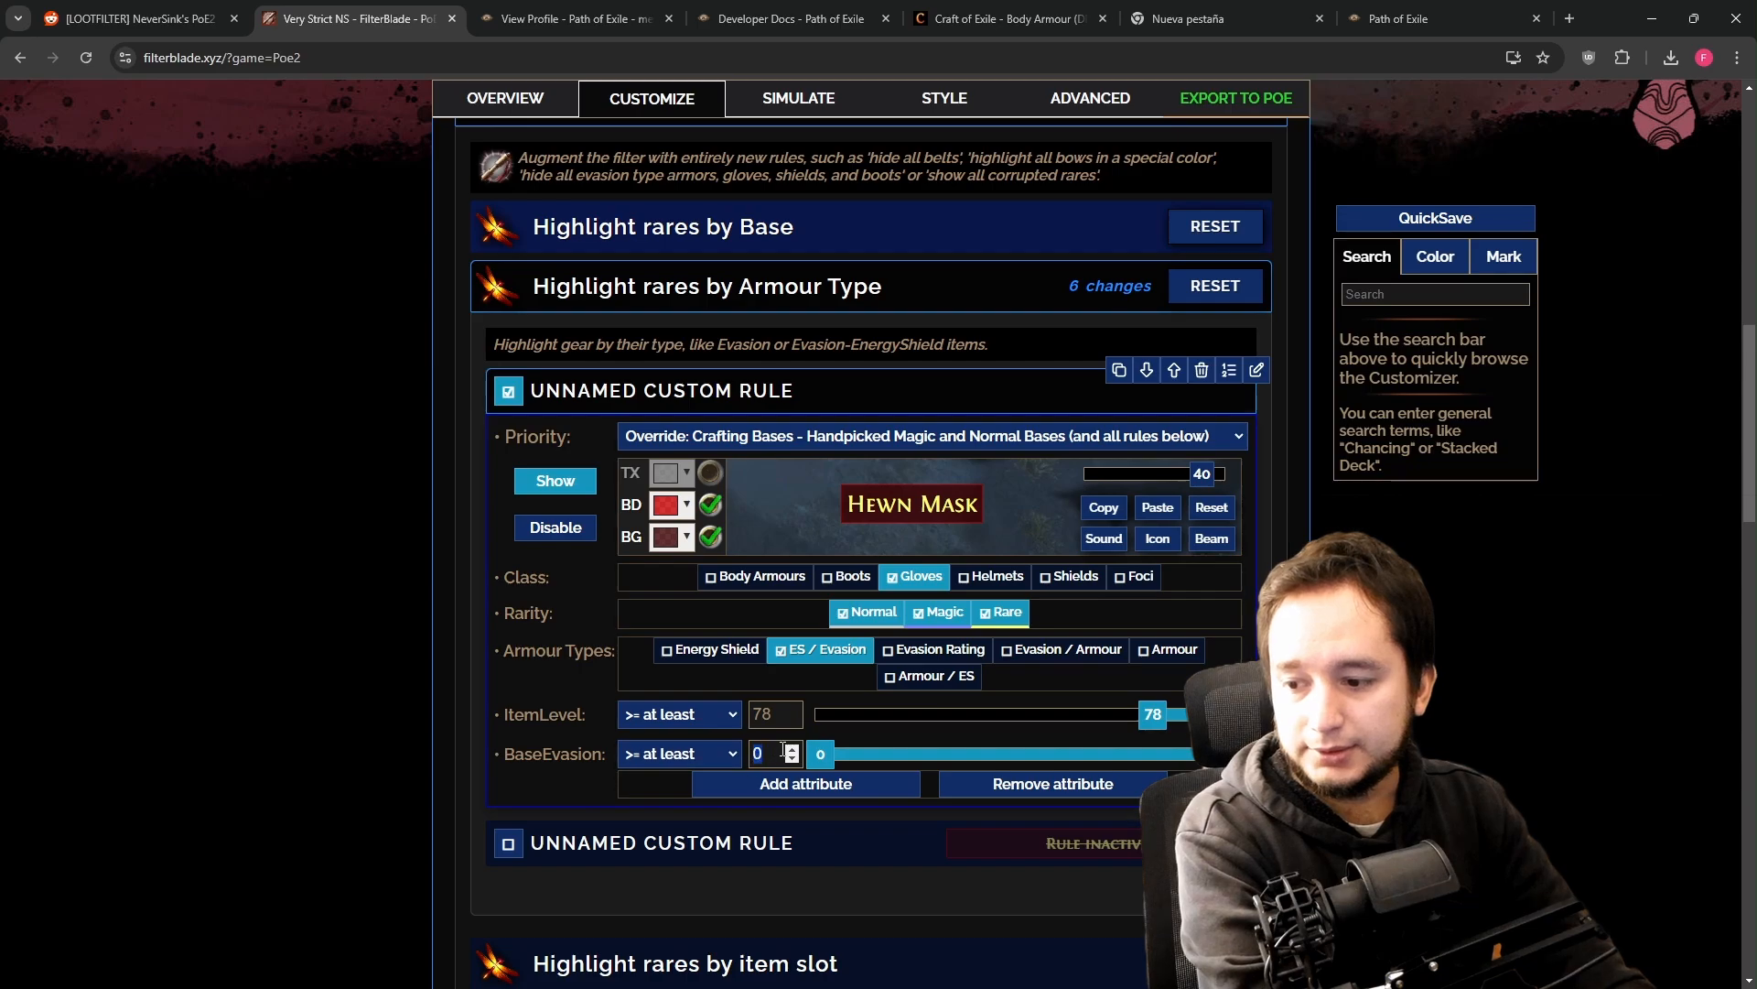
pyautogui.click(875, 811)
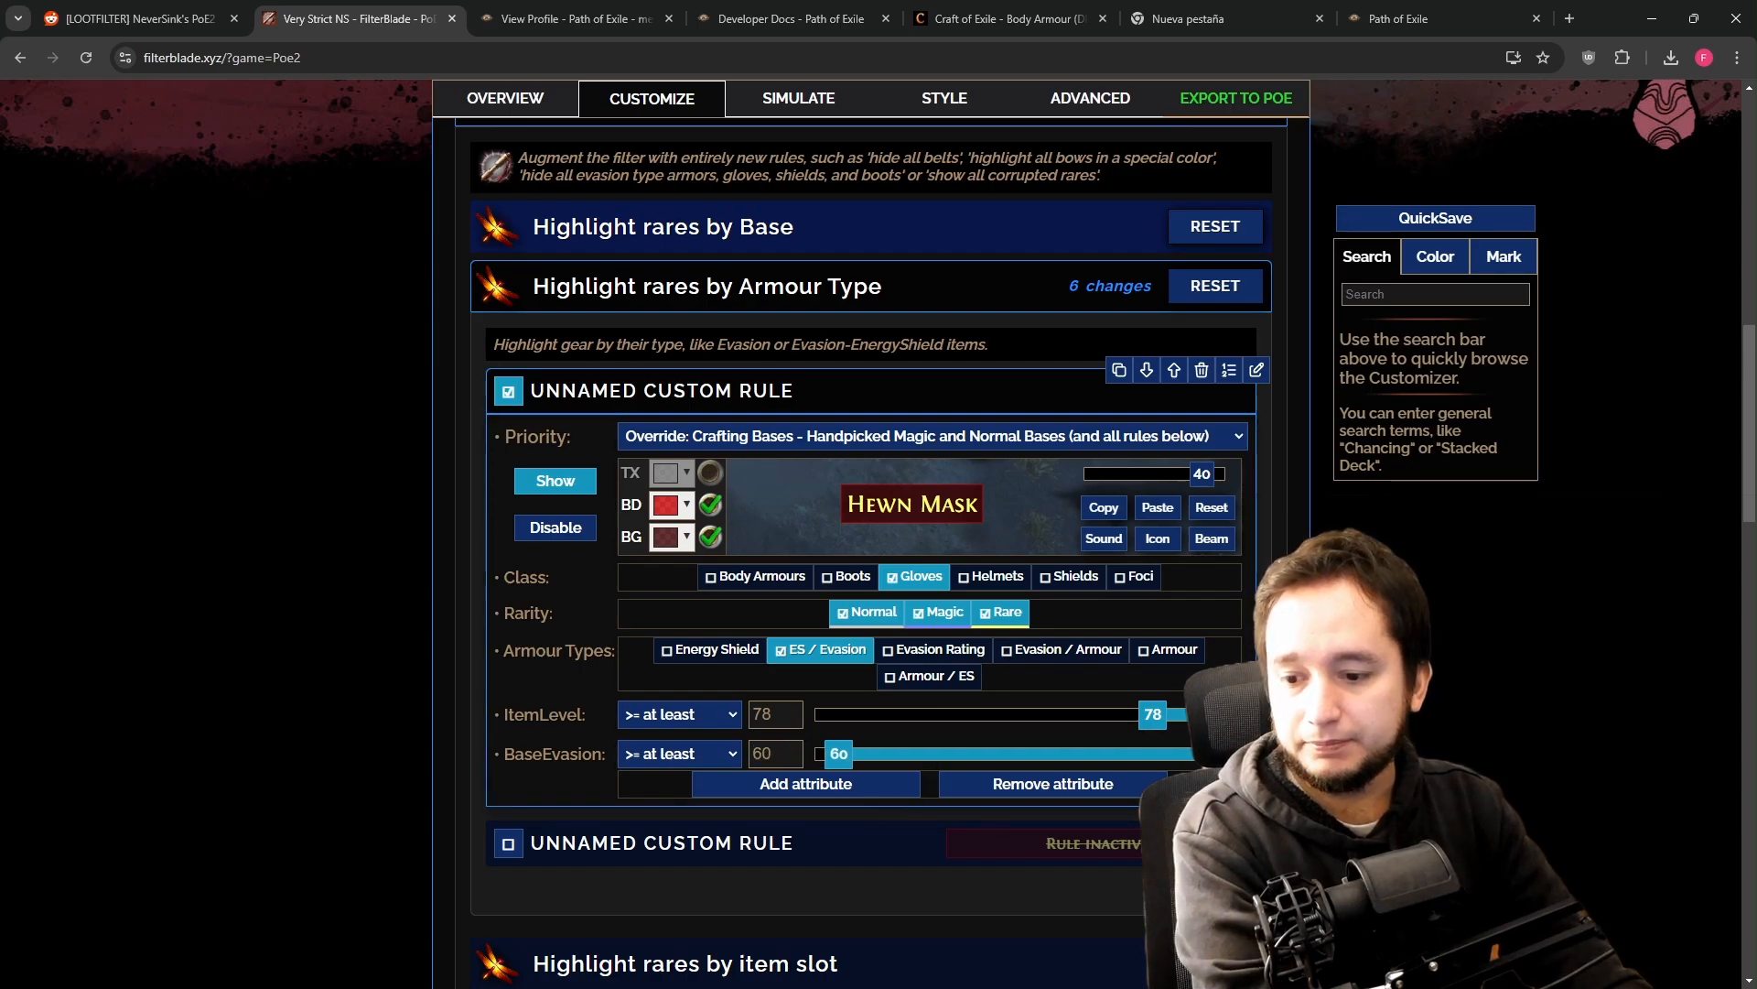
# - Export the Very Strict NS filter to the Path of Exile account with Save & Sync, retrying after dismissing the sync notice
pyautogui.scroll(10, 1007, 238)
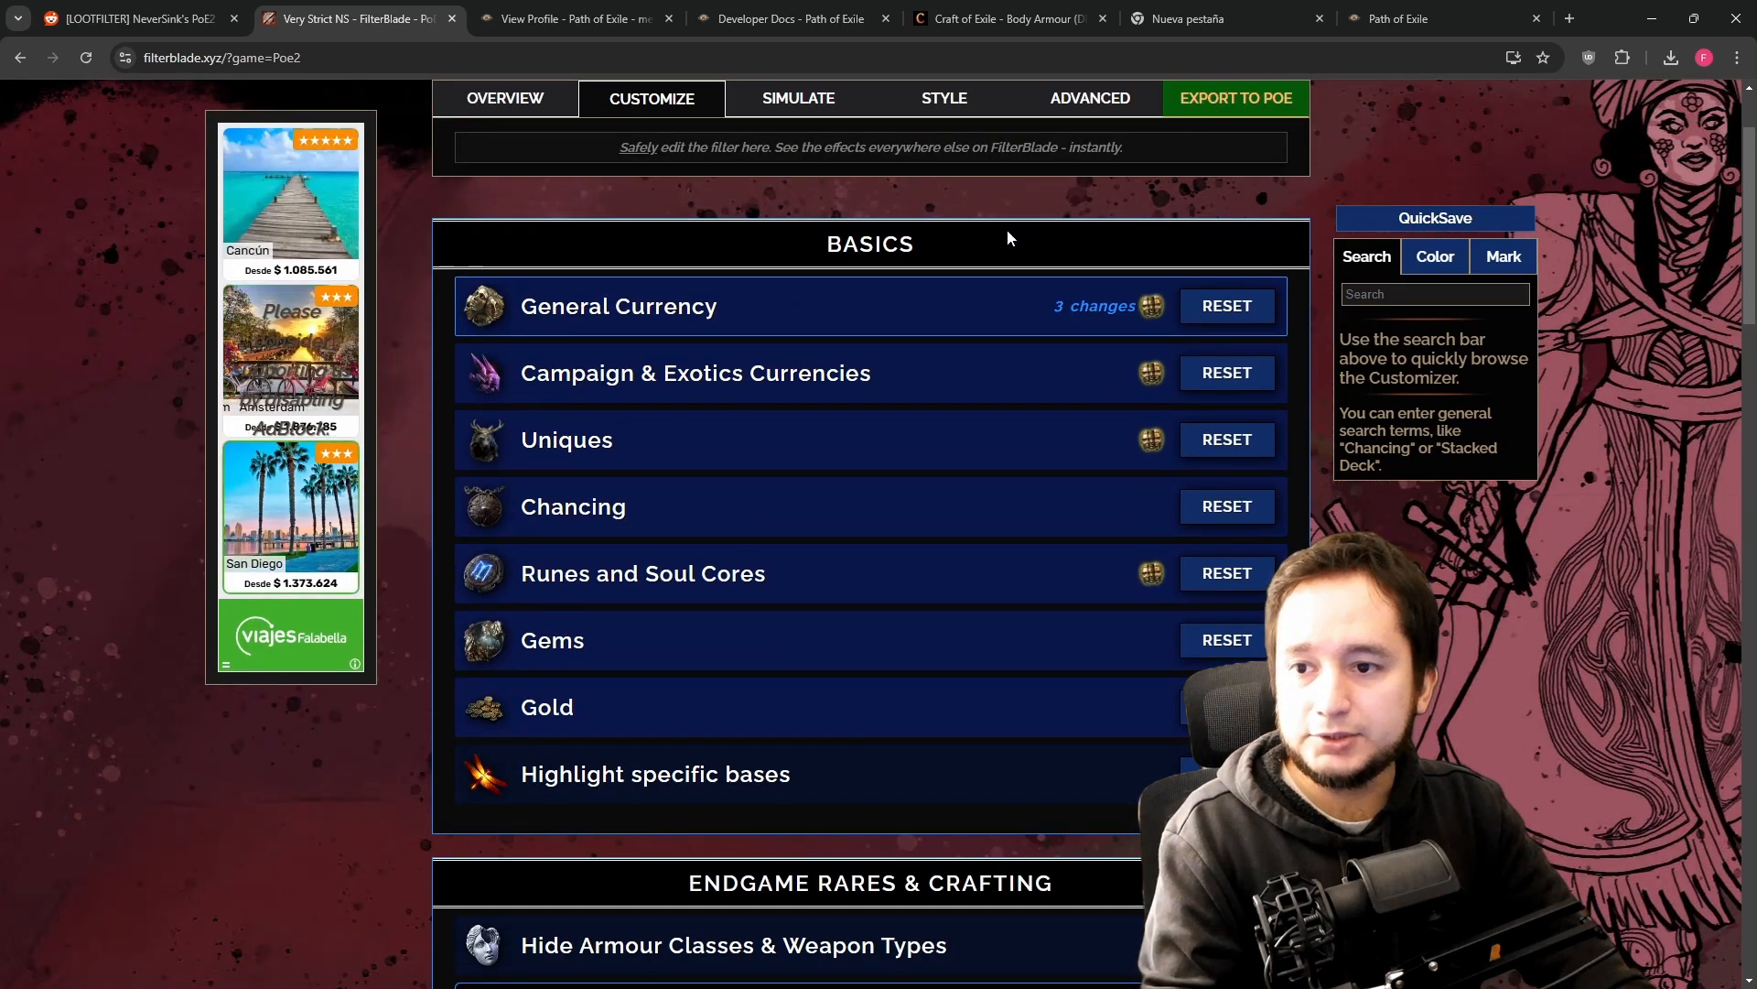
pyautogui.click(1236, 99)
pyautogui.click(698, 359)
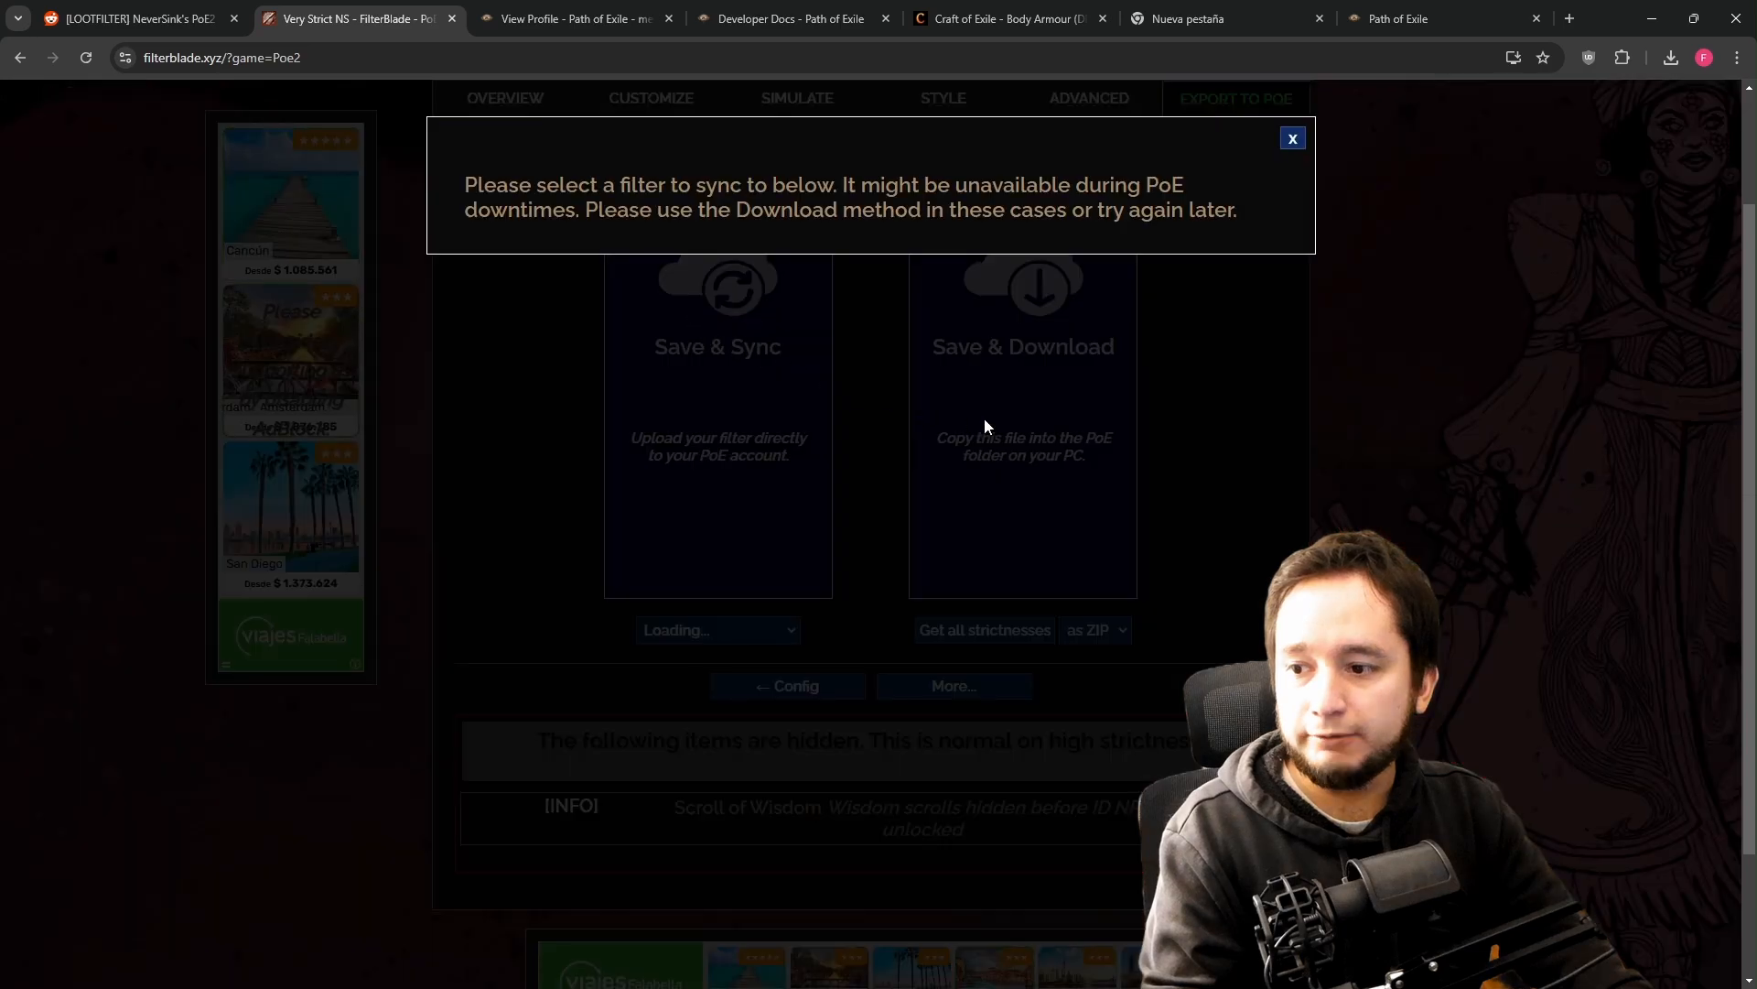
pyautogui.click(1293, 139)
pyautogui.click(698, 418)
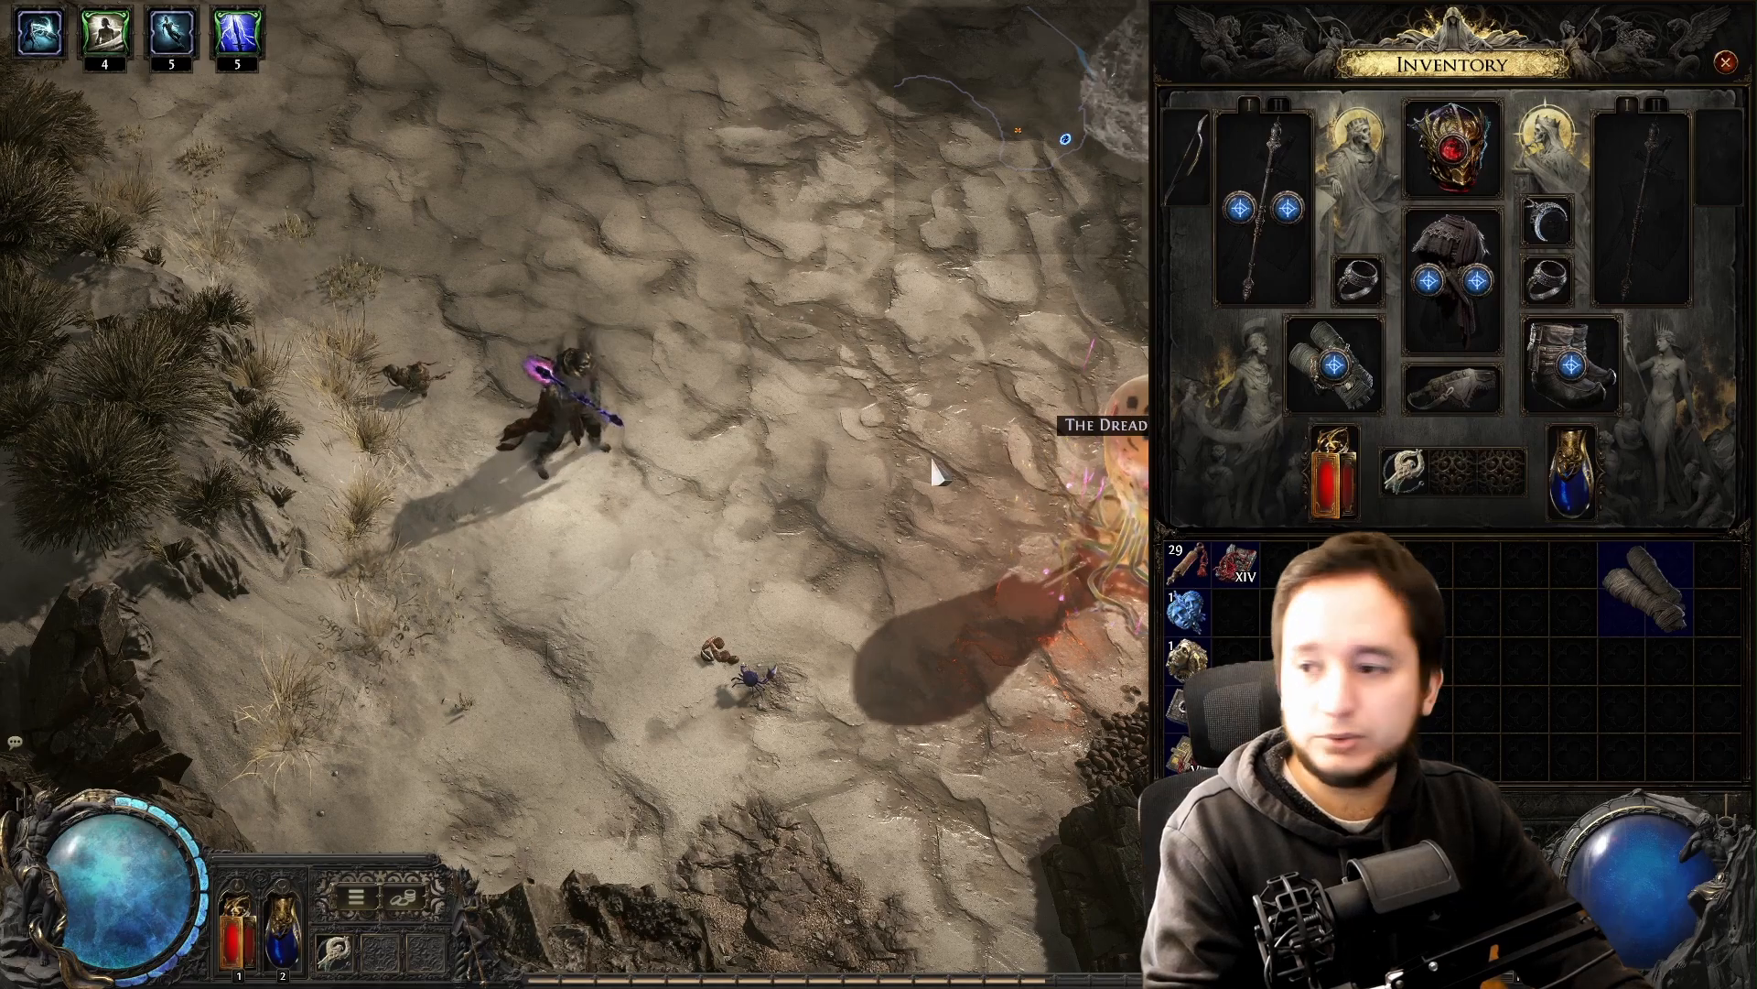
# - In the game, reload the Very Strict NS item filter and drop the Expert Gauze Wraps on the ground to check their label
pyautogui.press('o')
pyautogui.click(480, 188)
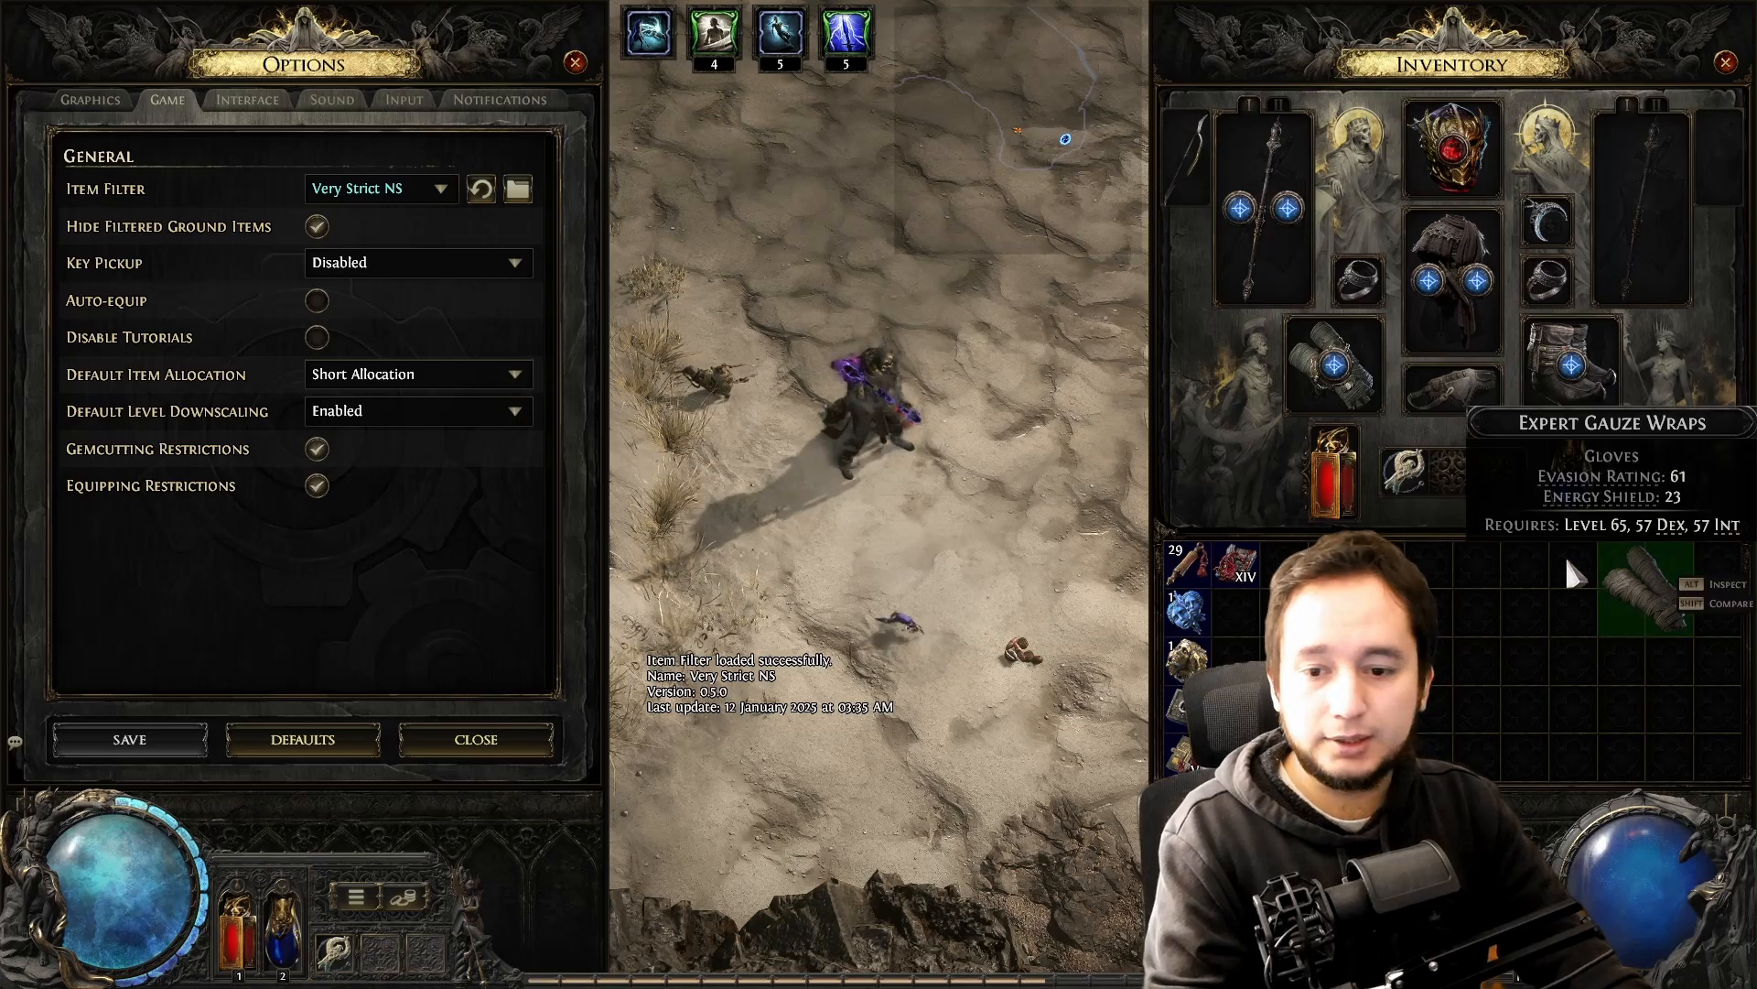
pyautogui.click(1625, 576)
pyautogui.click(929, 494)
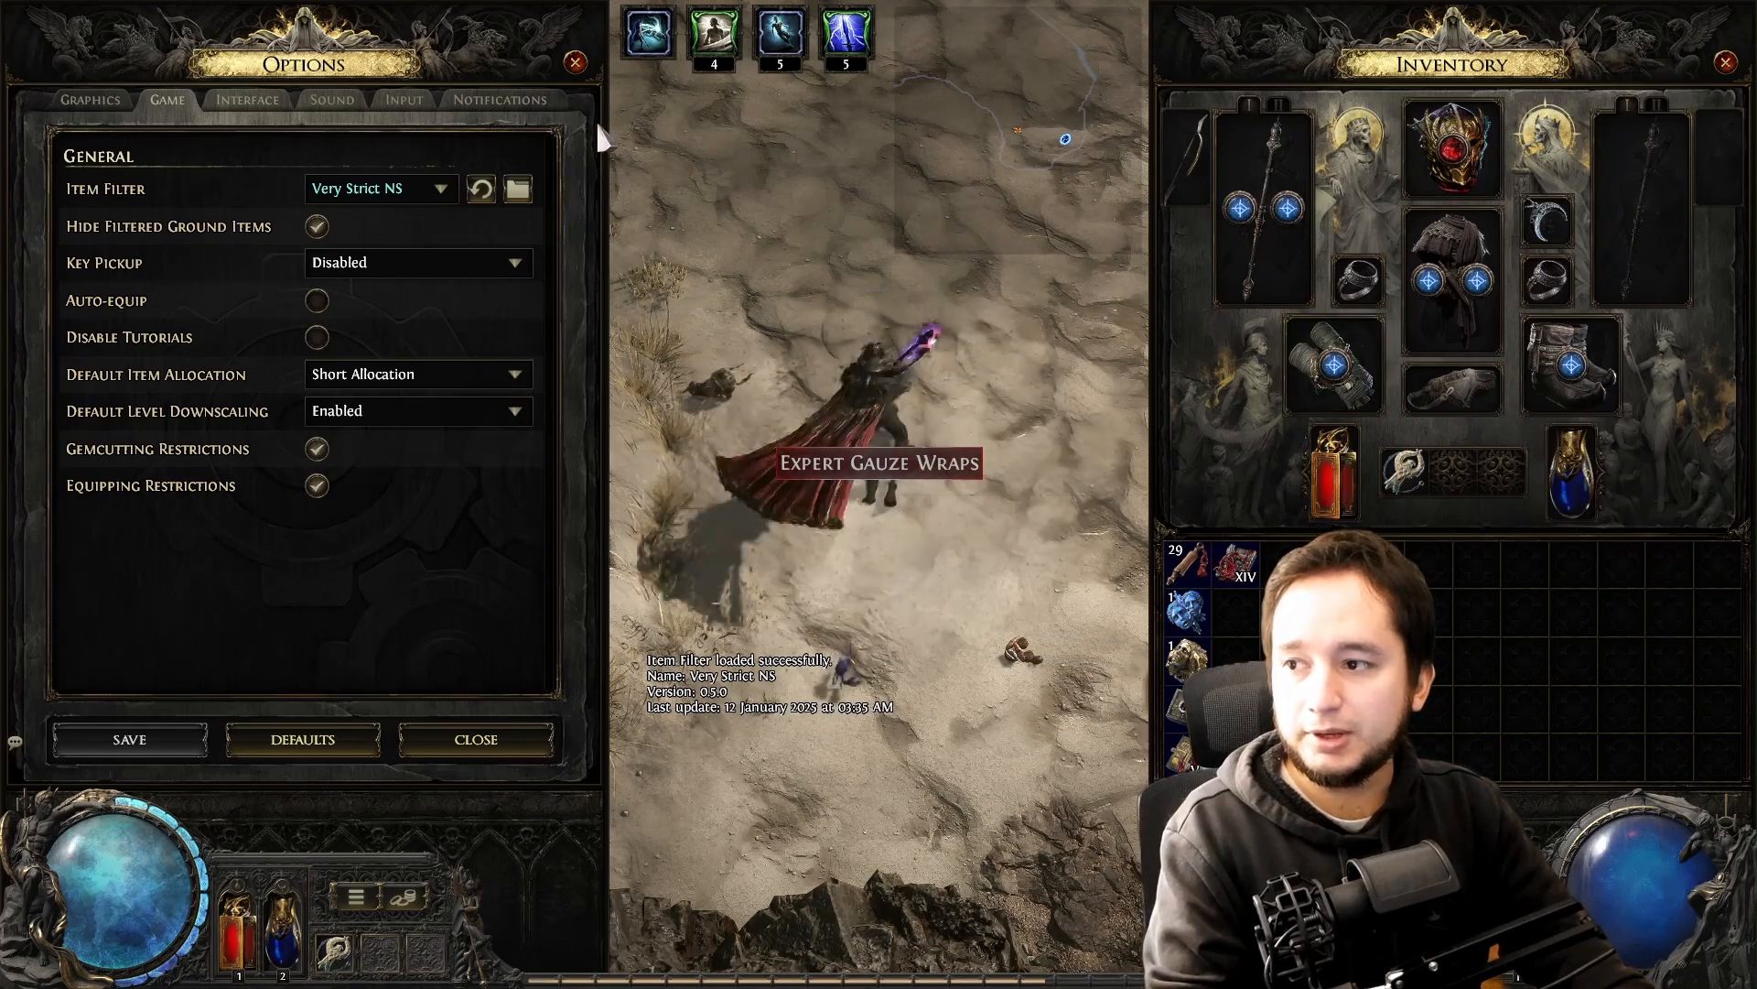
# - Close the game options and pick the Expert Gauze Wraps back up into the inventory
pyautogui.click(574, 62)
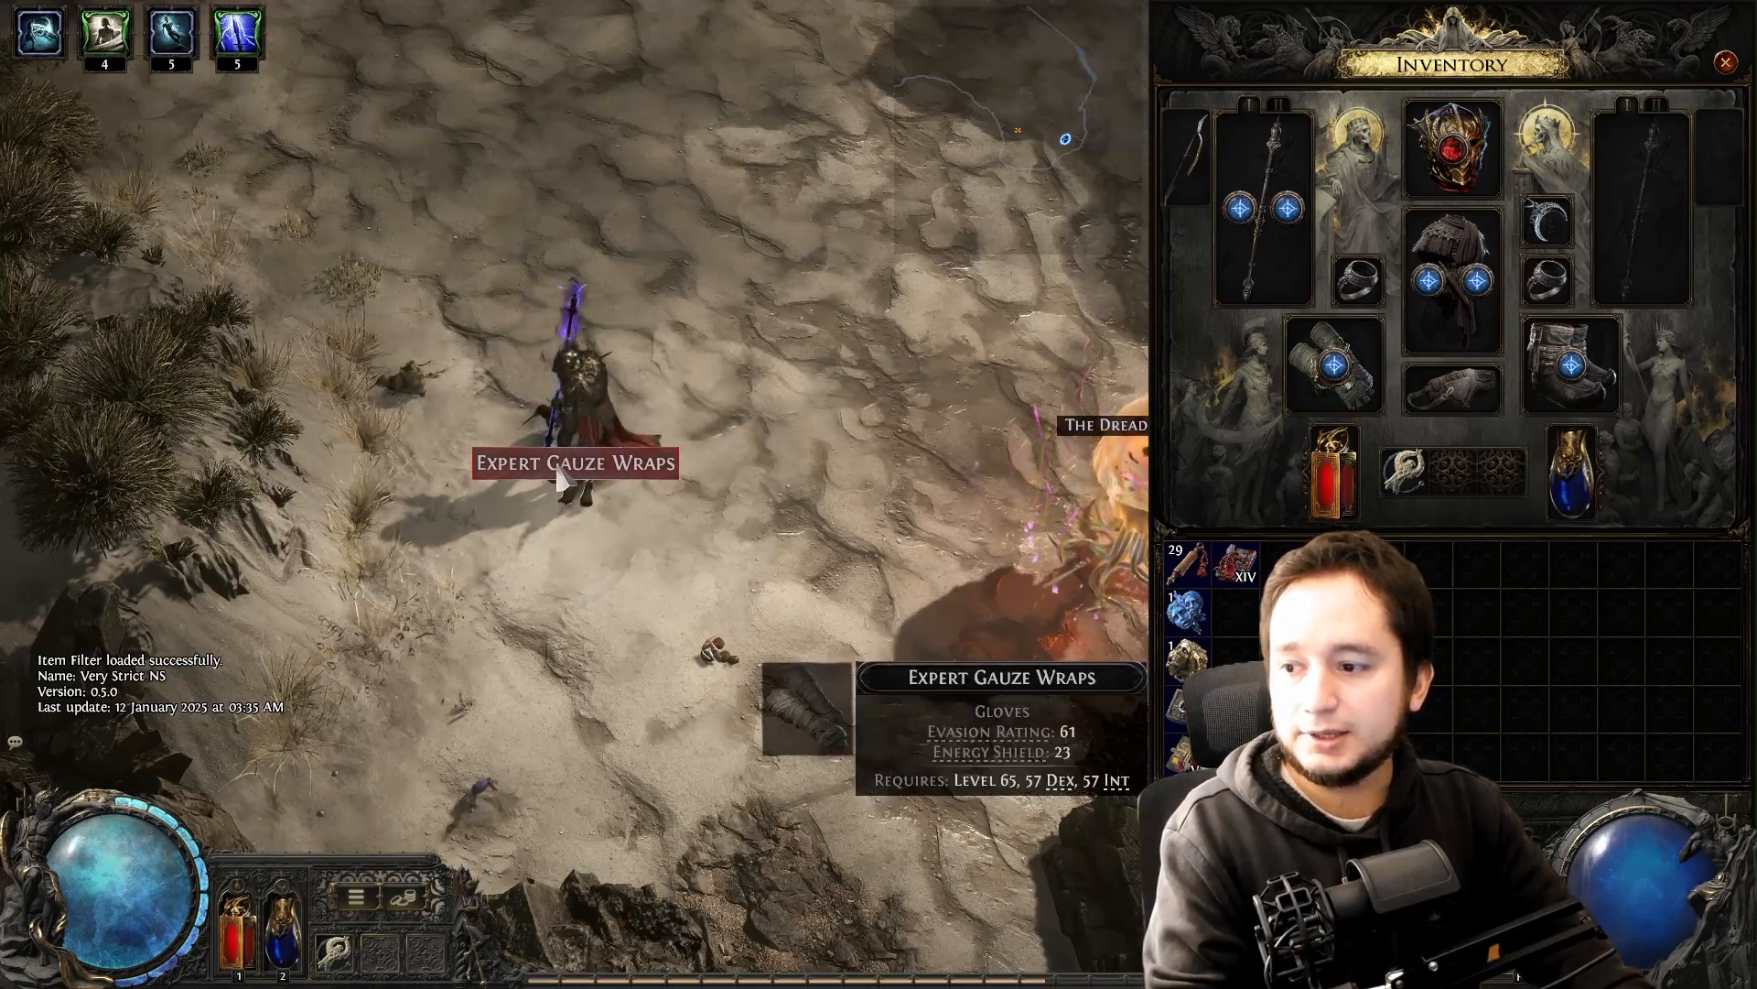
pyautogui.click(659, 459)
pyautogui.click(1648, 585)
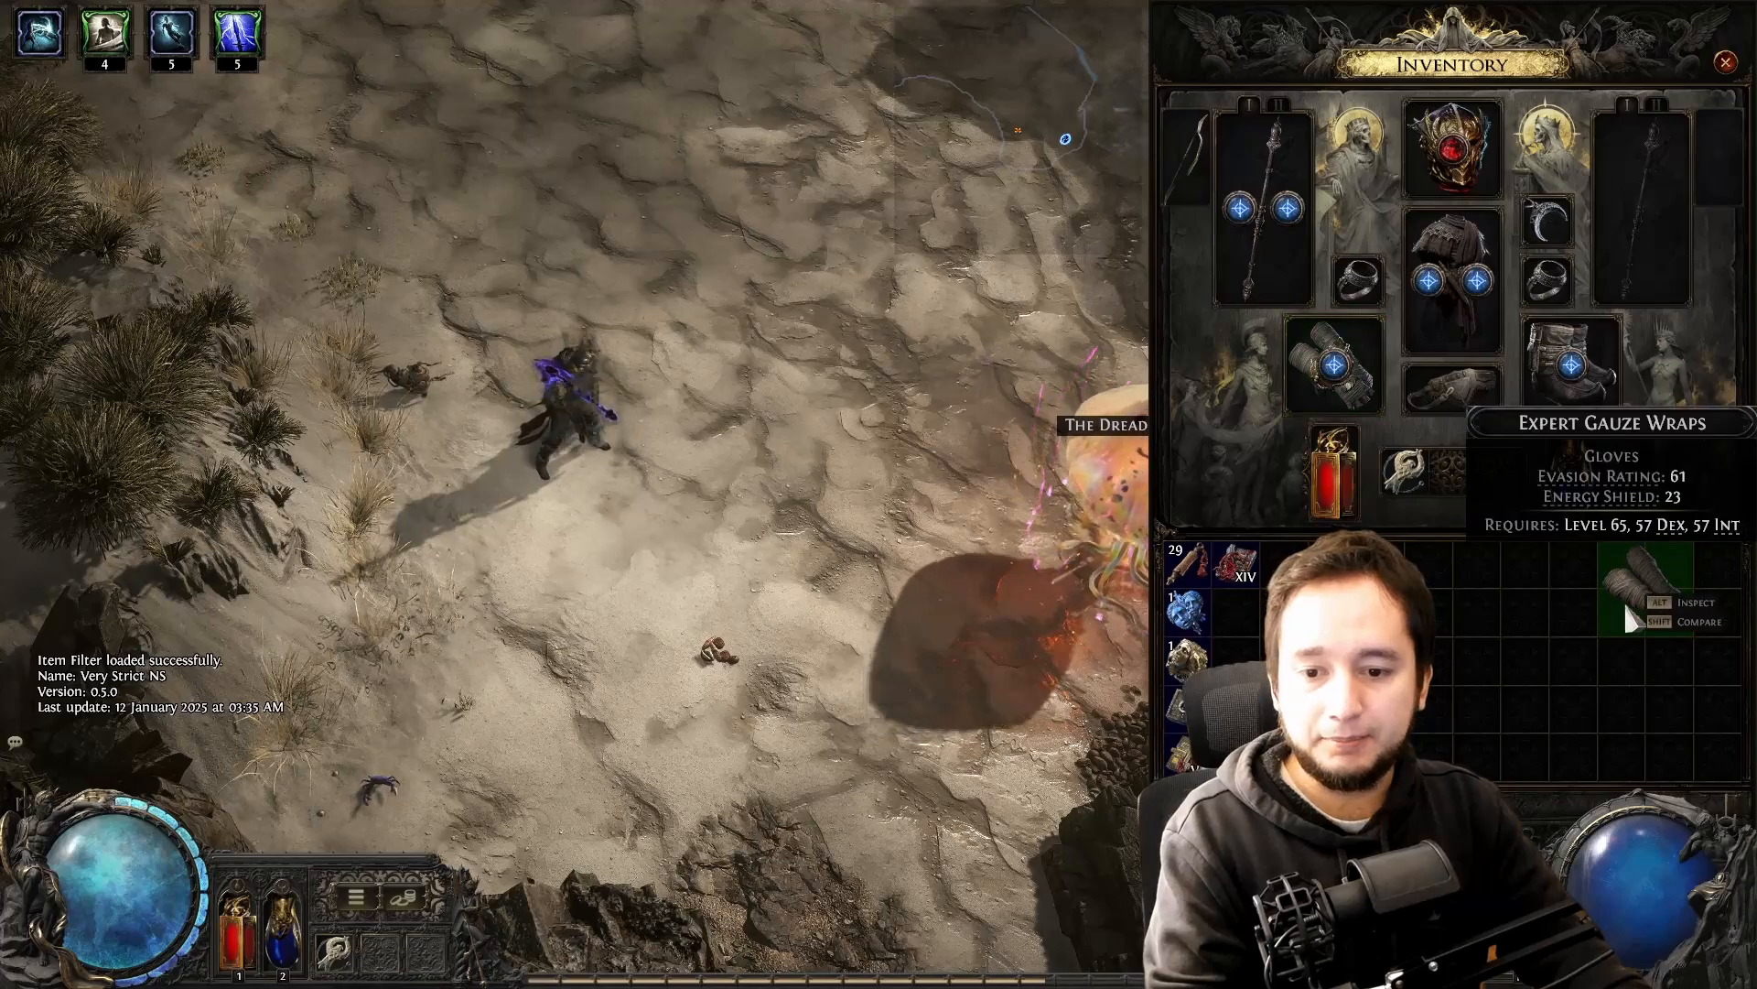
# - Return to the gloves rule in the FilterBlade customizer and set its text colour to white
pyautogui.hotkey('alt', 'Tab')
pyautogui.scroll(2, 1028, 507)
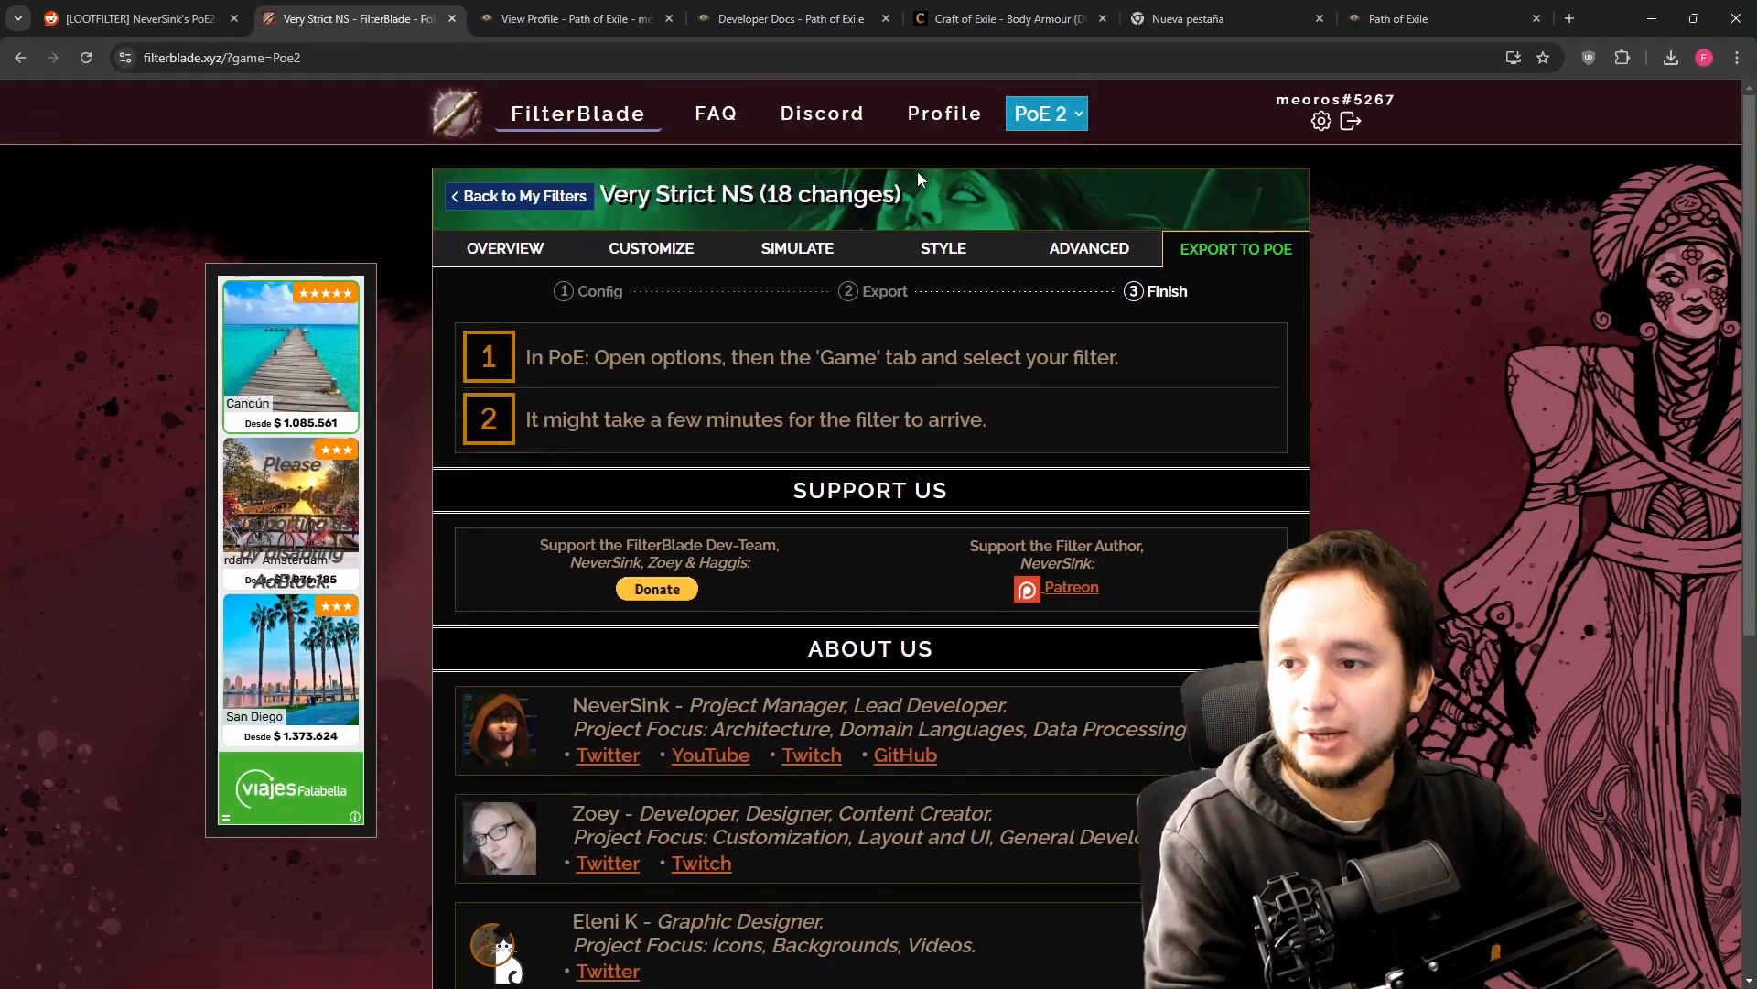
pyautogui.click(687, 261)
pyautogui.scroll(-8, 692, 449)
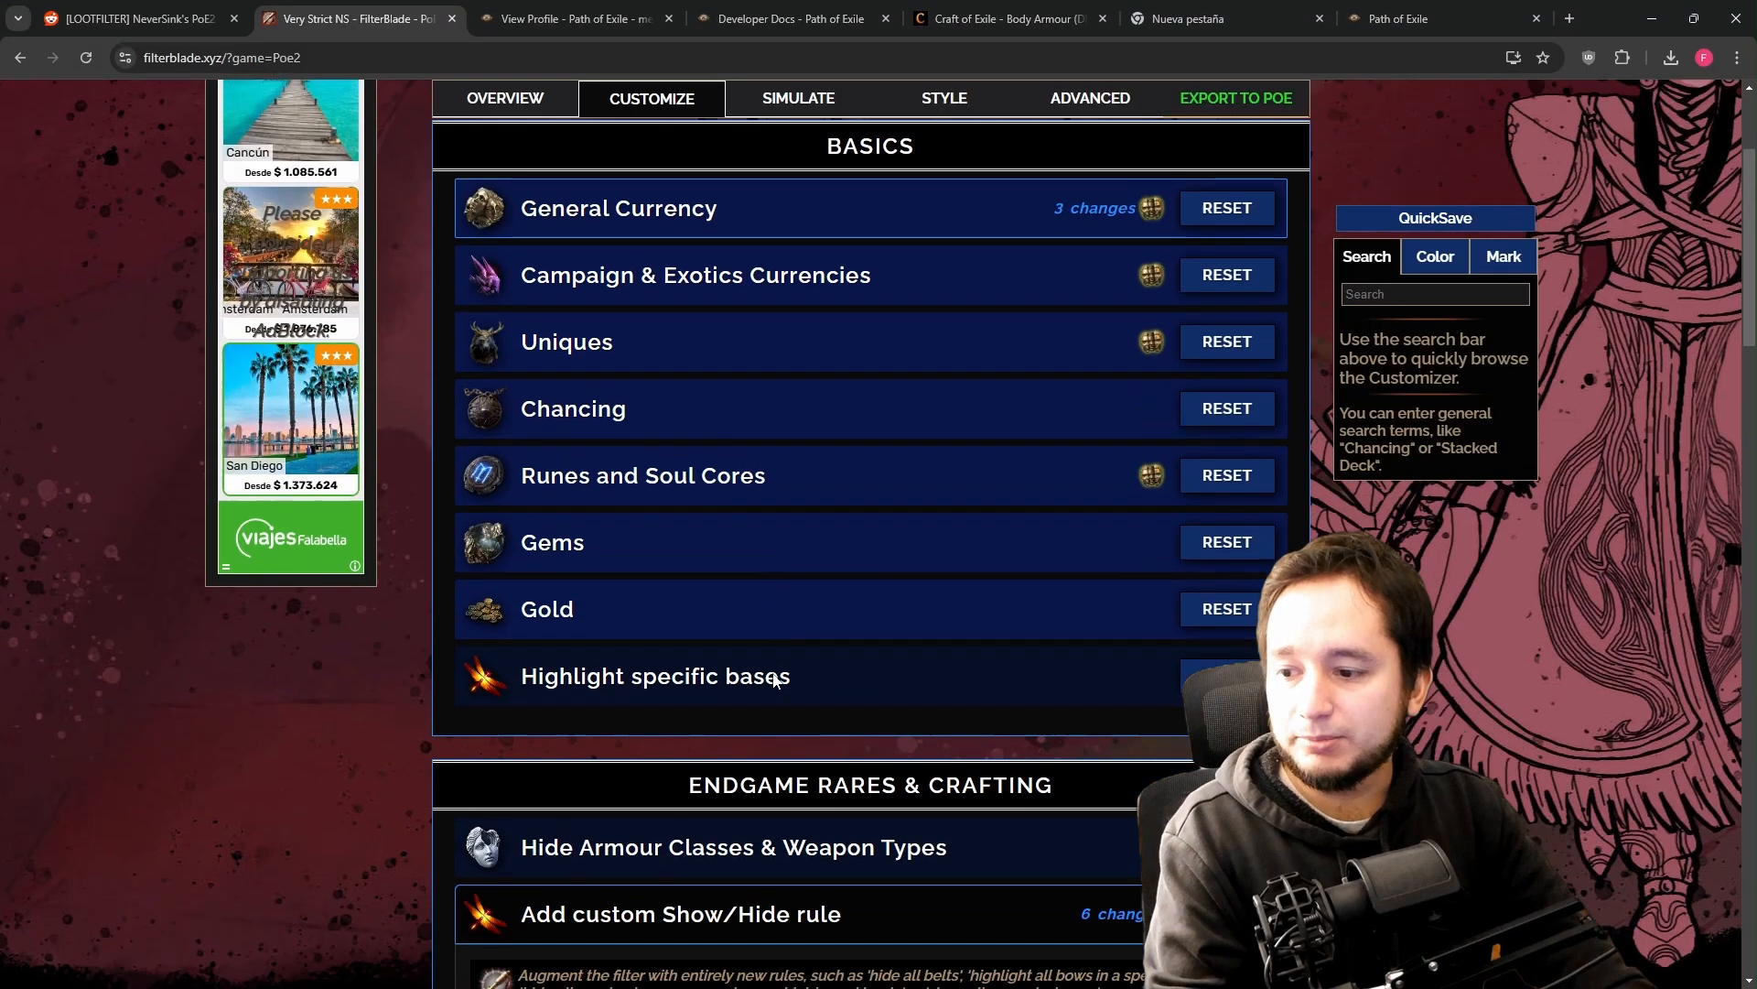
pyautogui.scroll(-3, 945, 674)
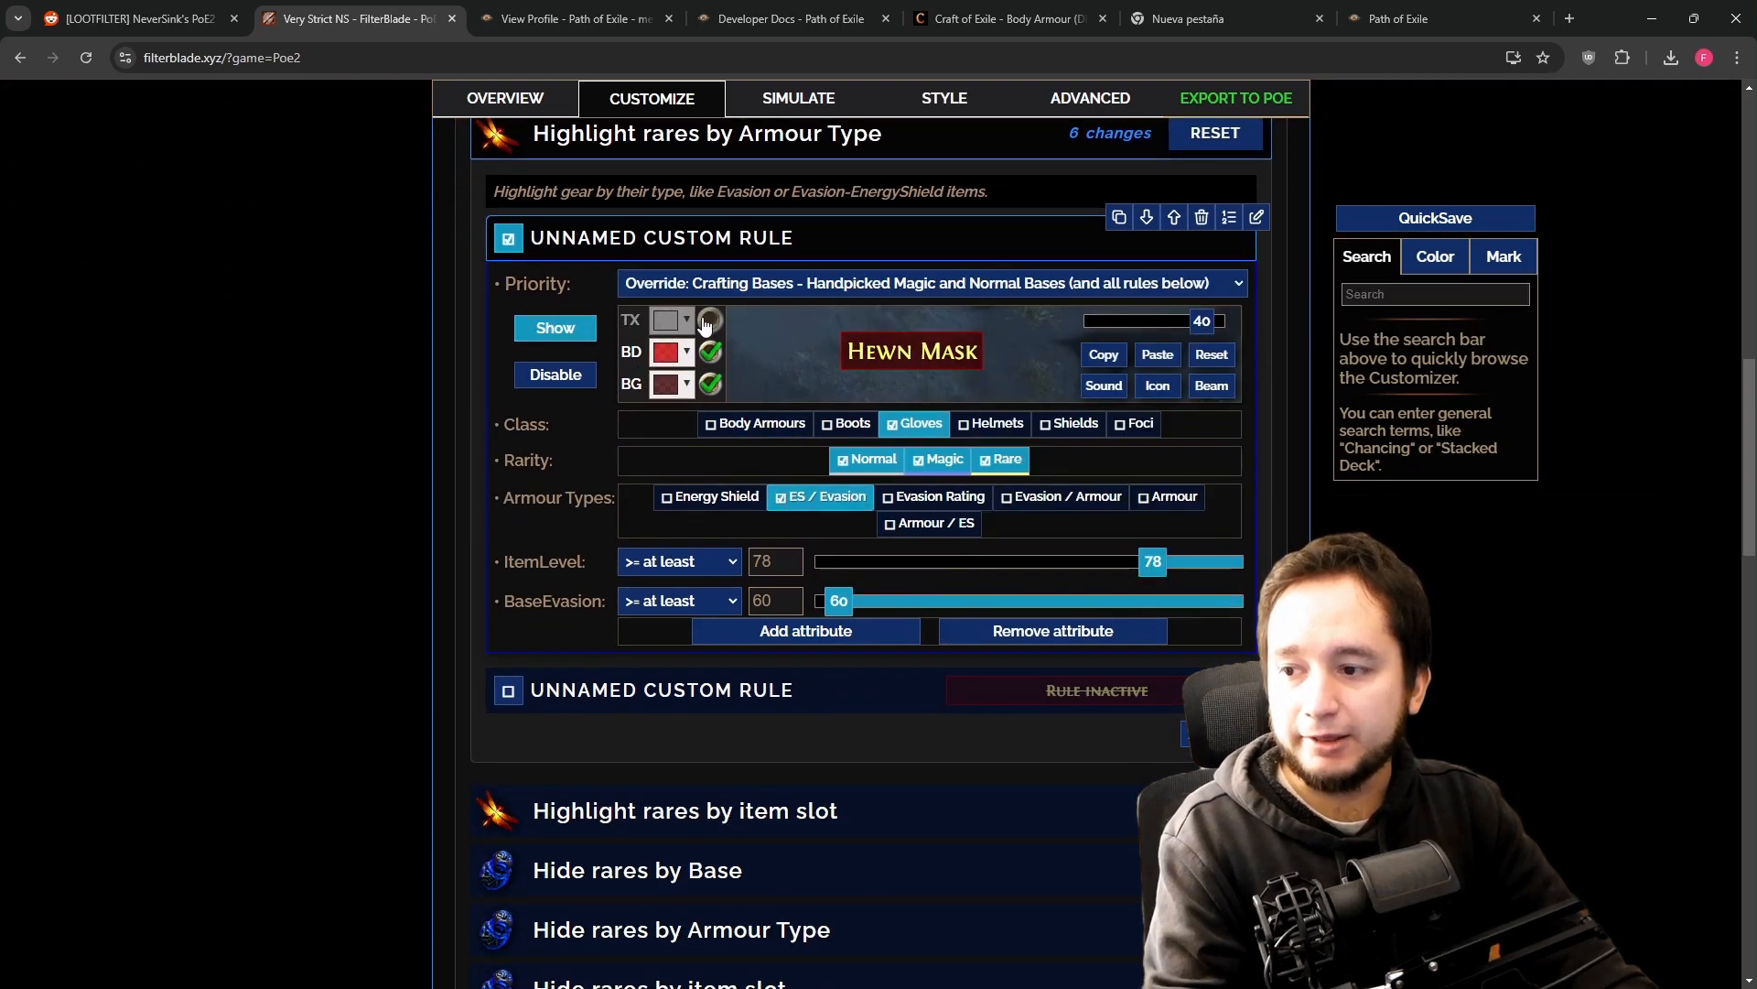
pyautogui.click(668, 326)
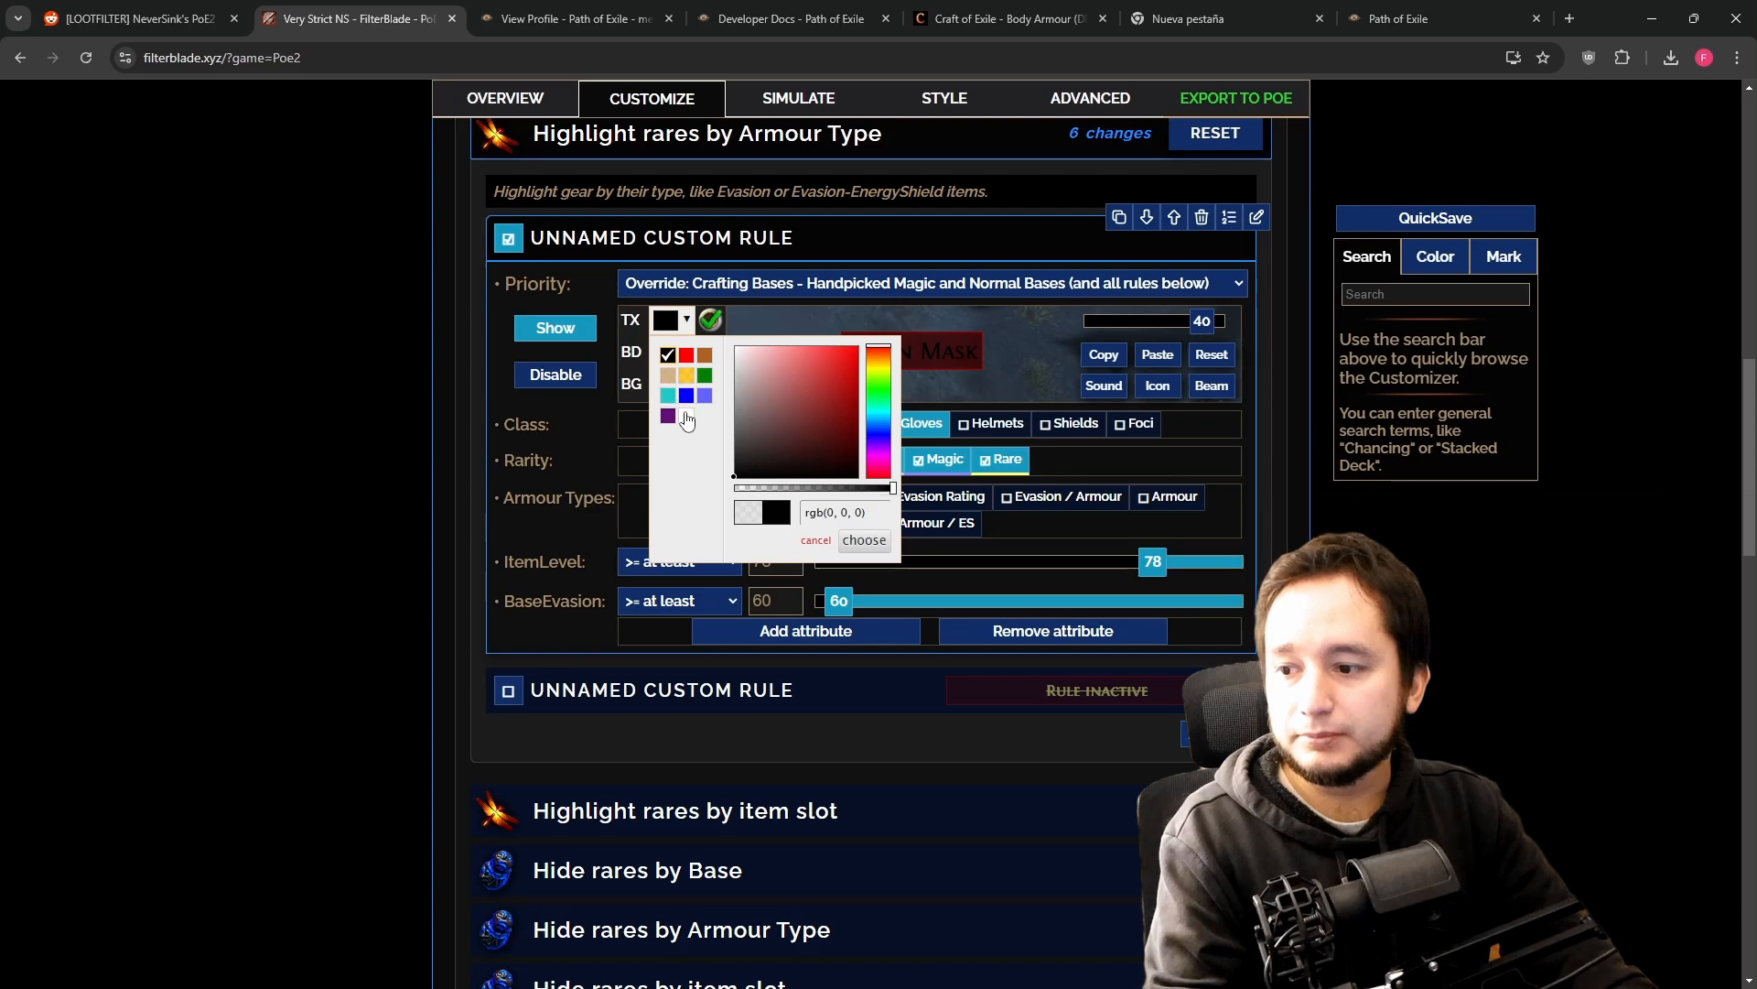
pyautogui.click(690, 420)
# - Set the gloves rule's border colour to yellow and its background to a semi-transparent green
pyautogui.click(668, 352)
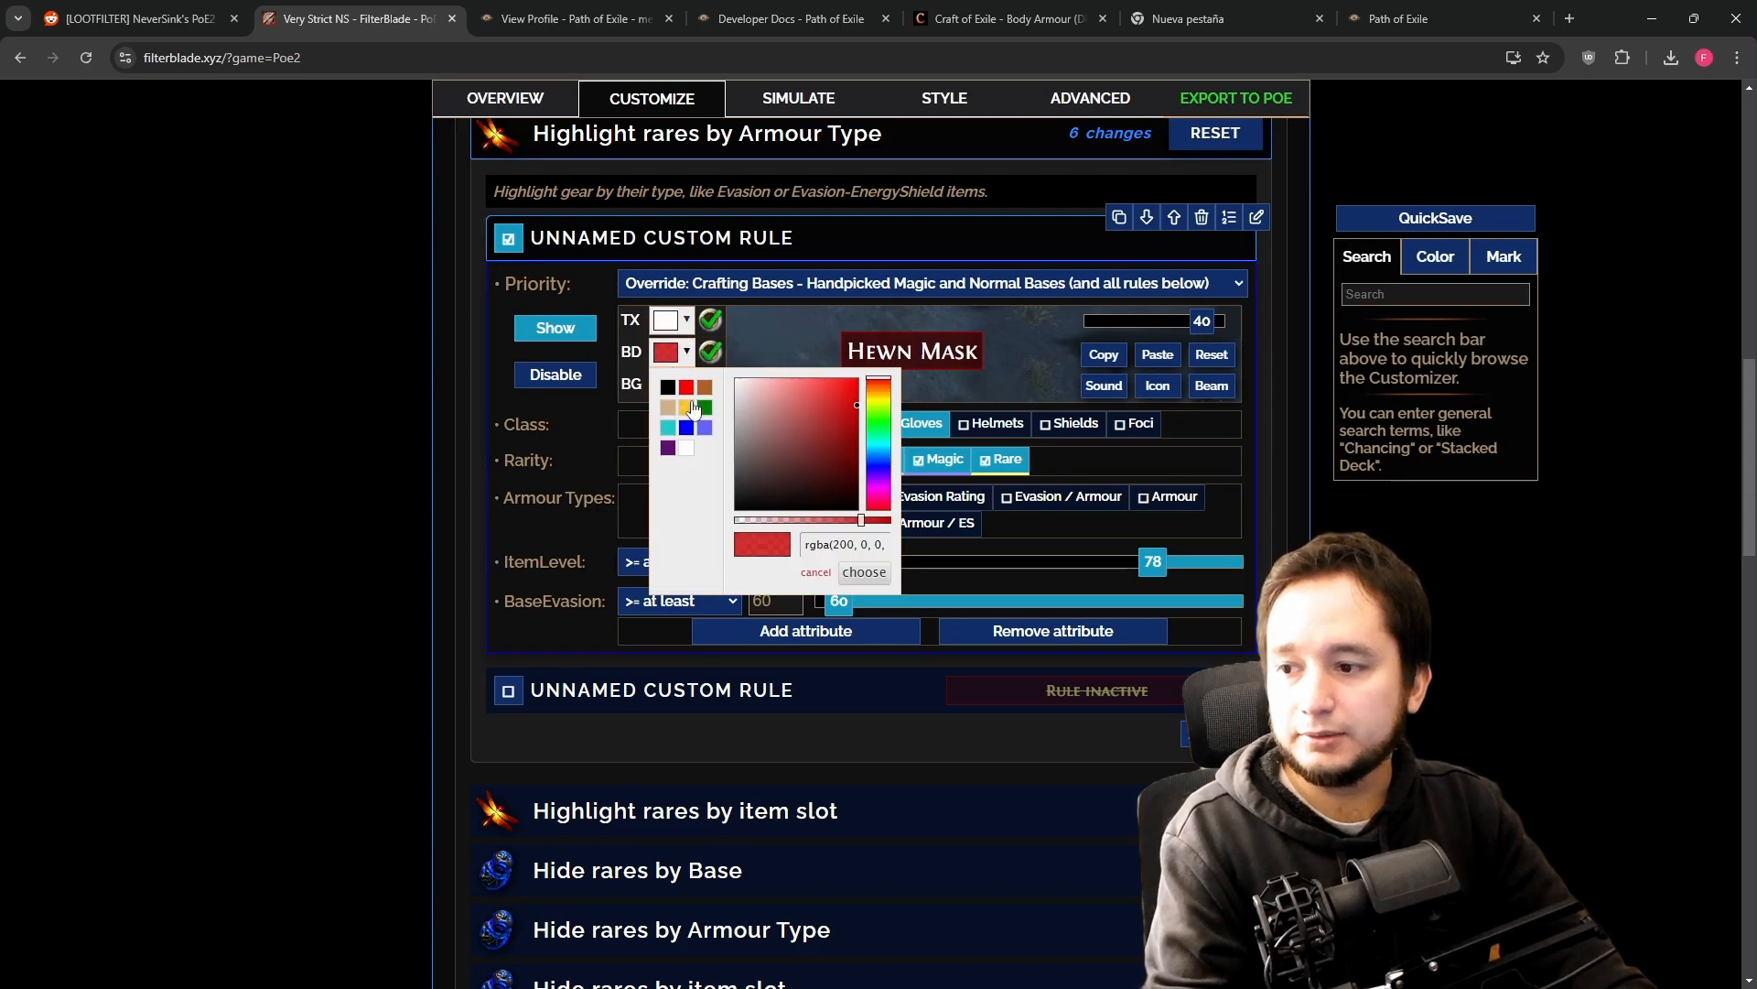
pyautogui.click(688, 409)
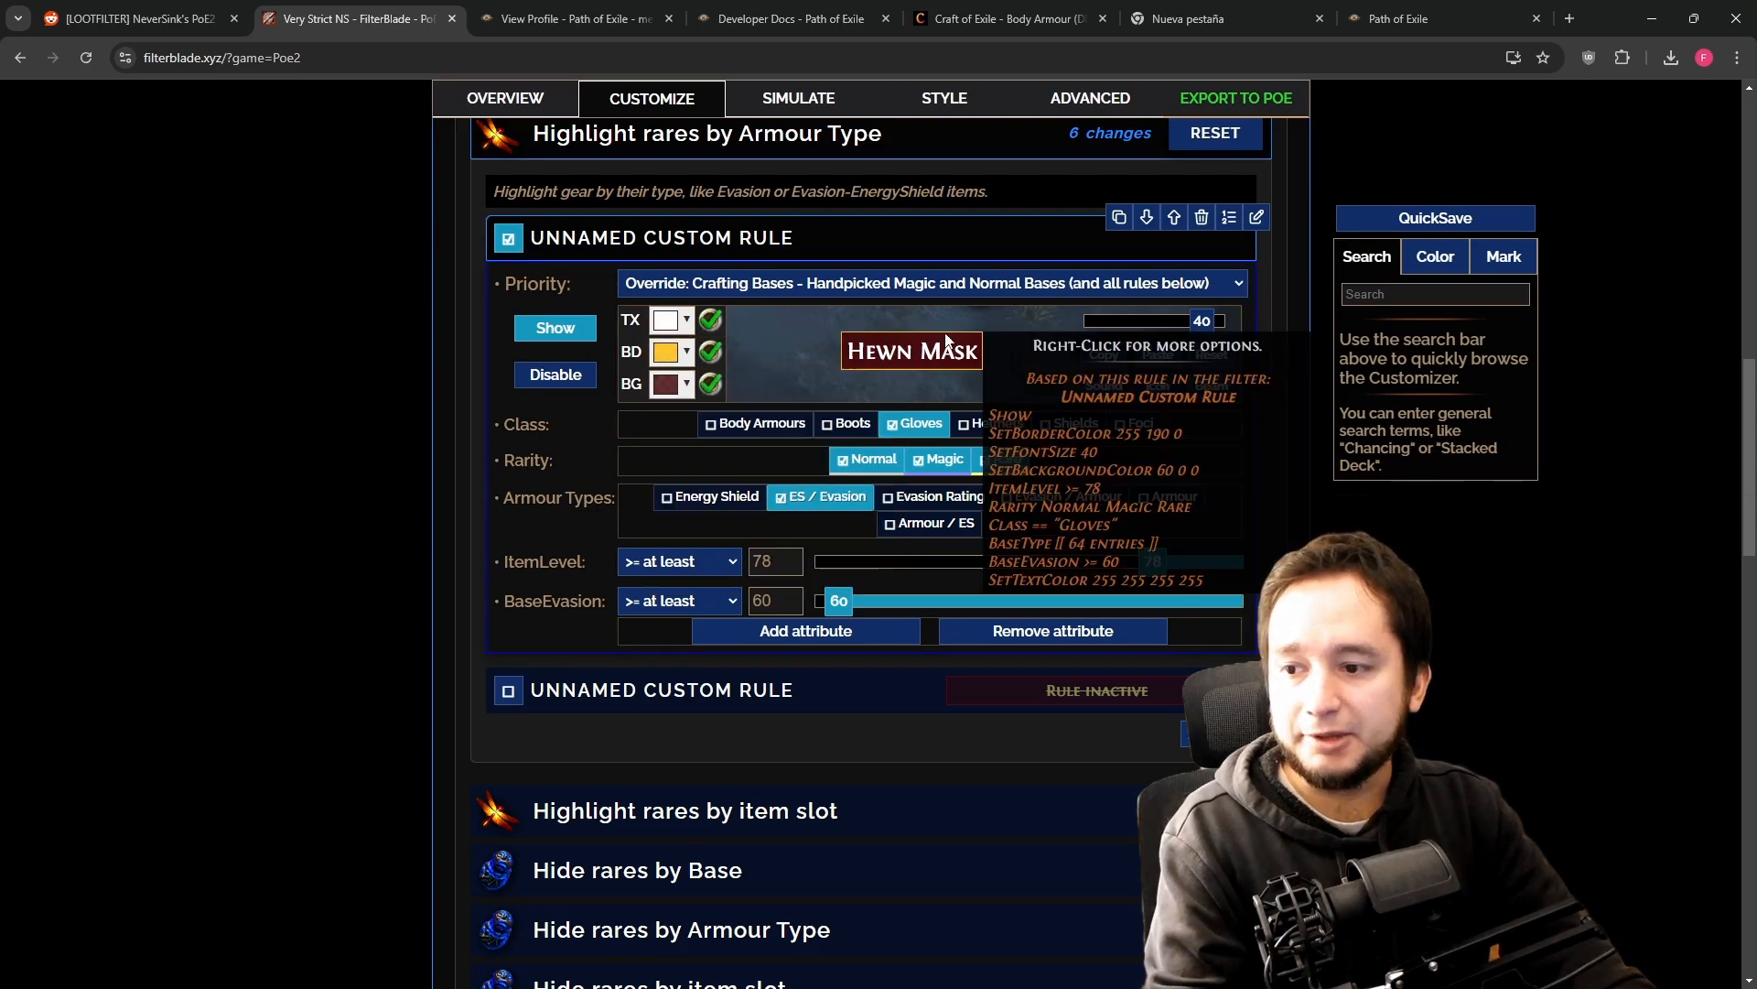
pyautogui.click(667, 389)
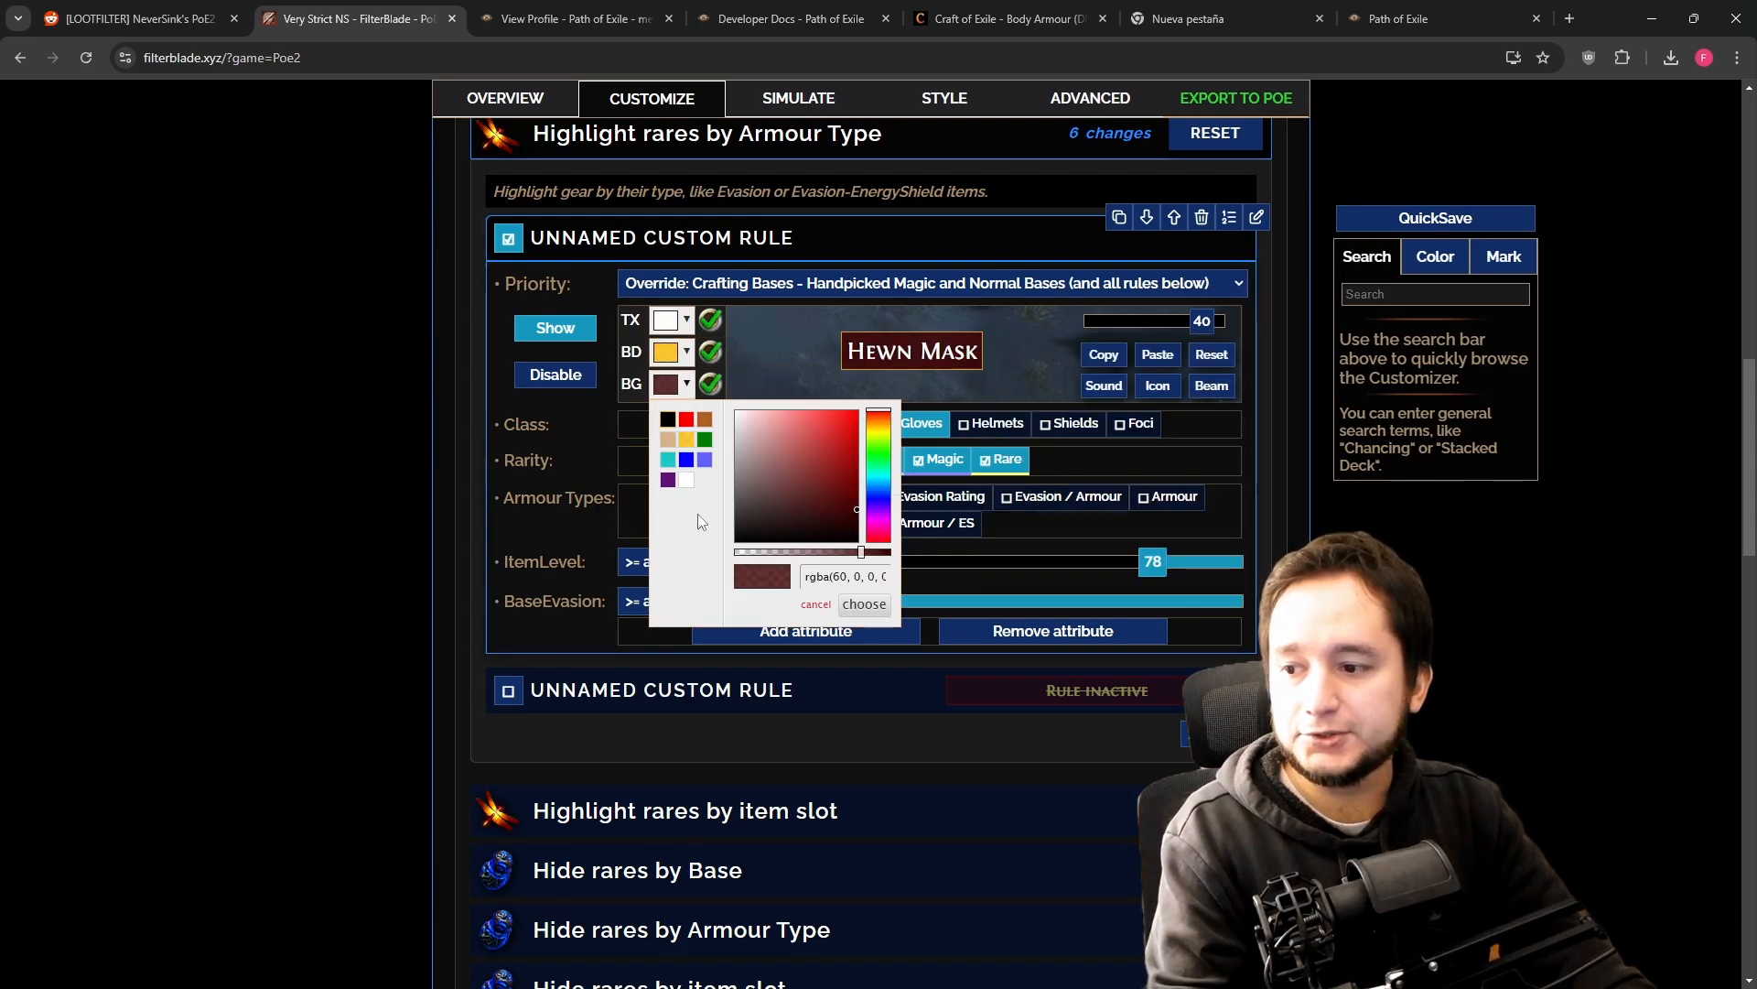
pyautogui.click(705, 440)
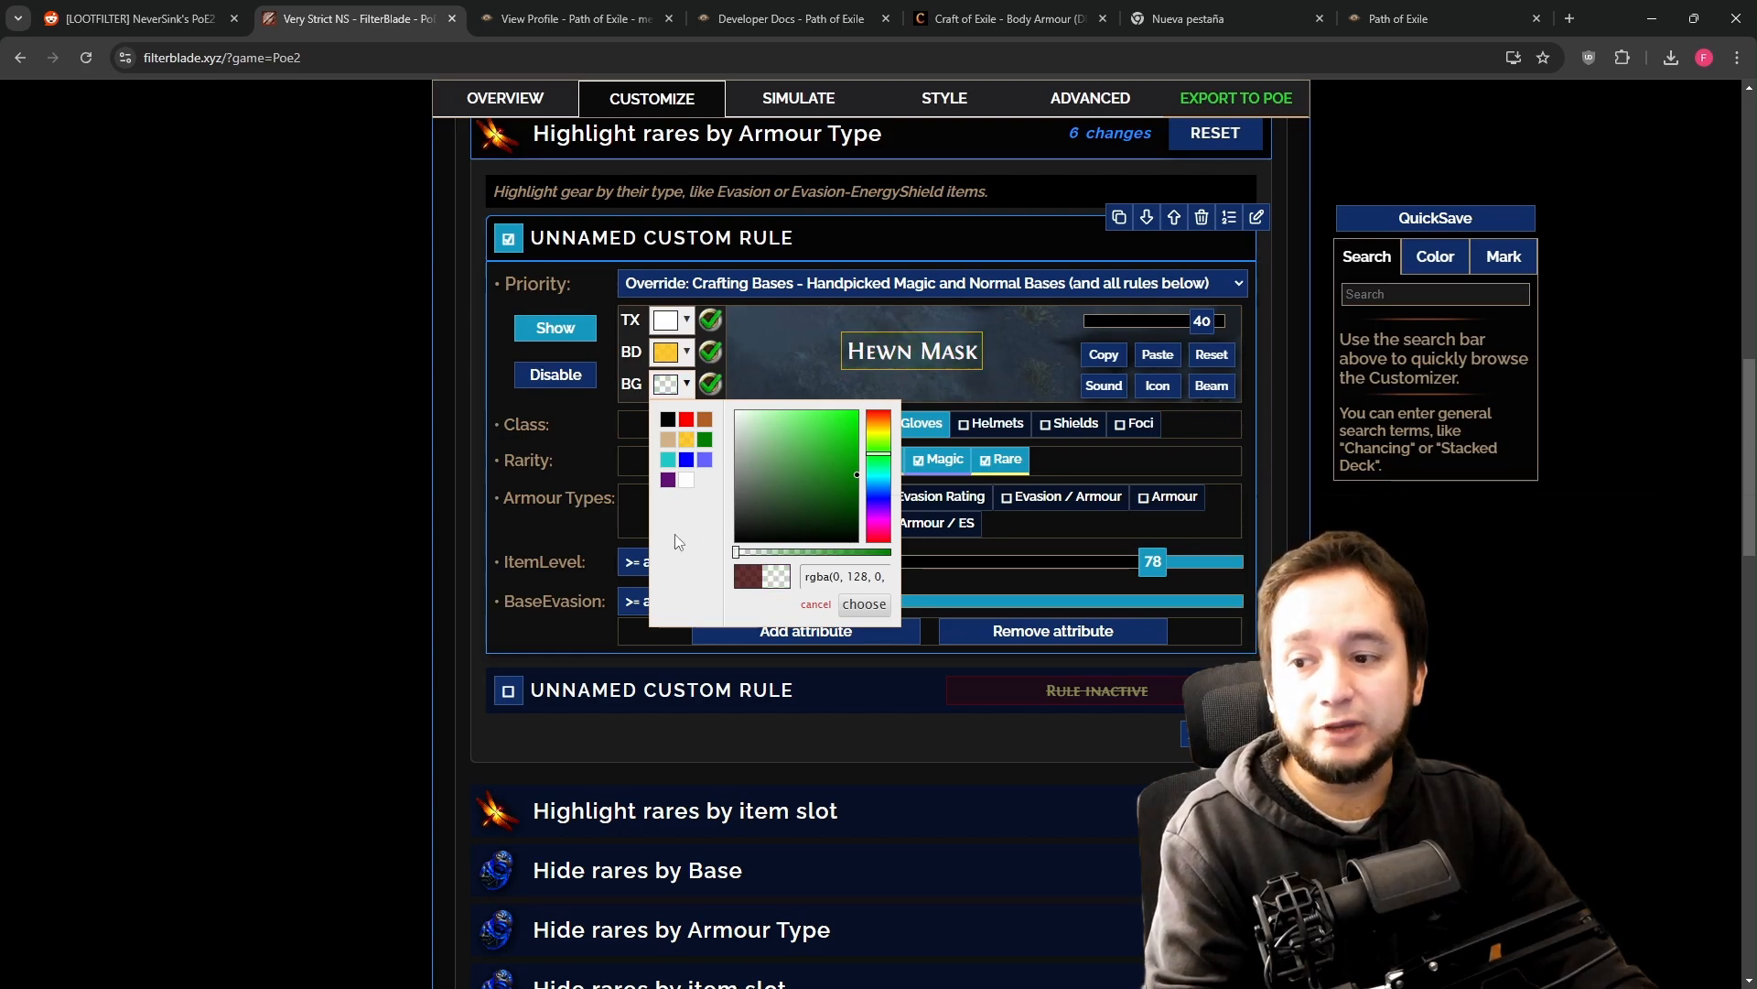
pyautogui.moveTo(794, 552); pyautogui.dragTo(773, 551)
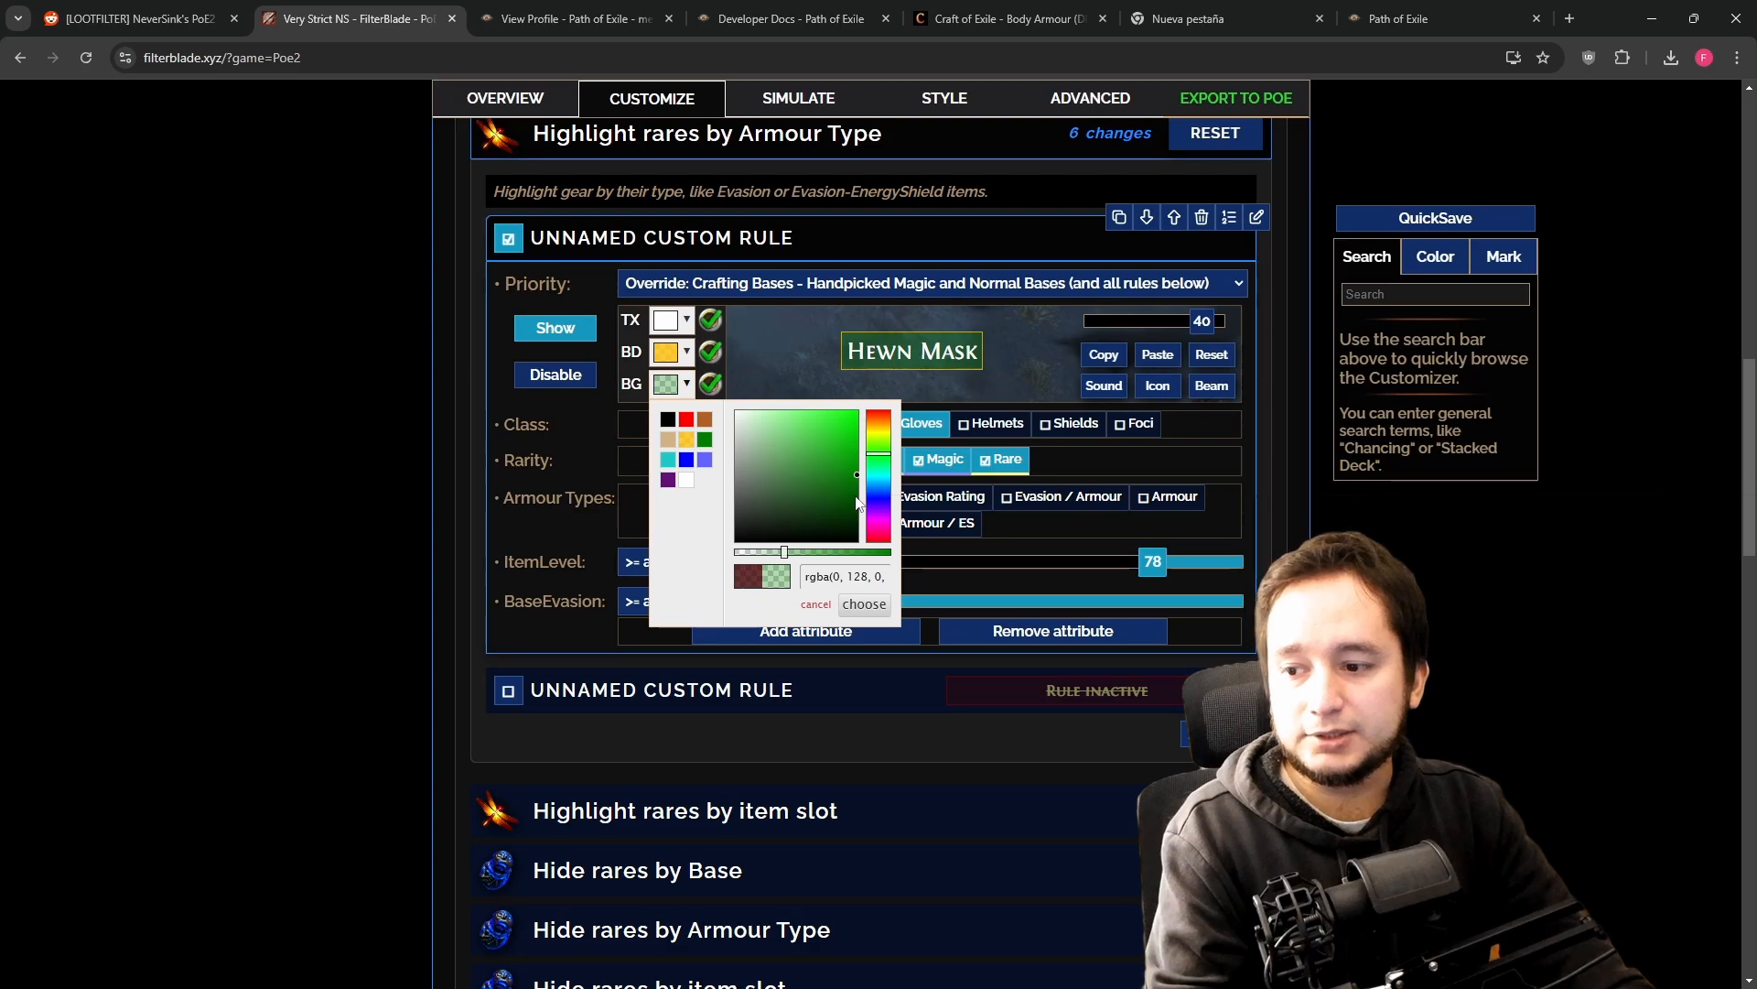
pyautogui.click(1155, 465)
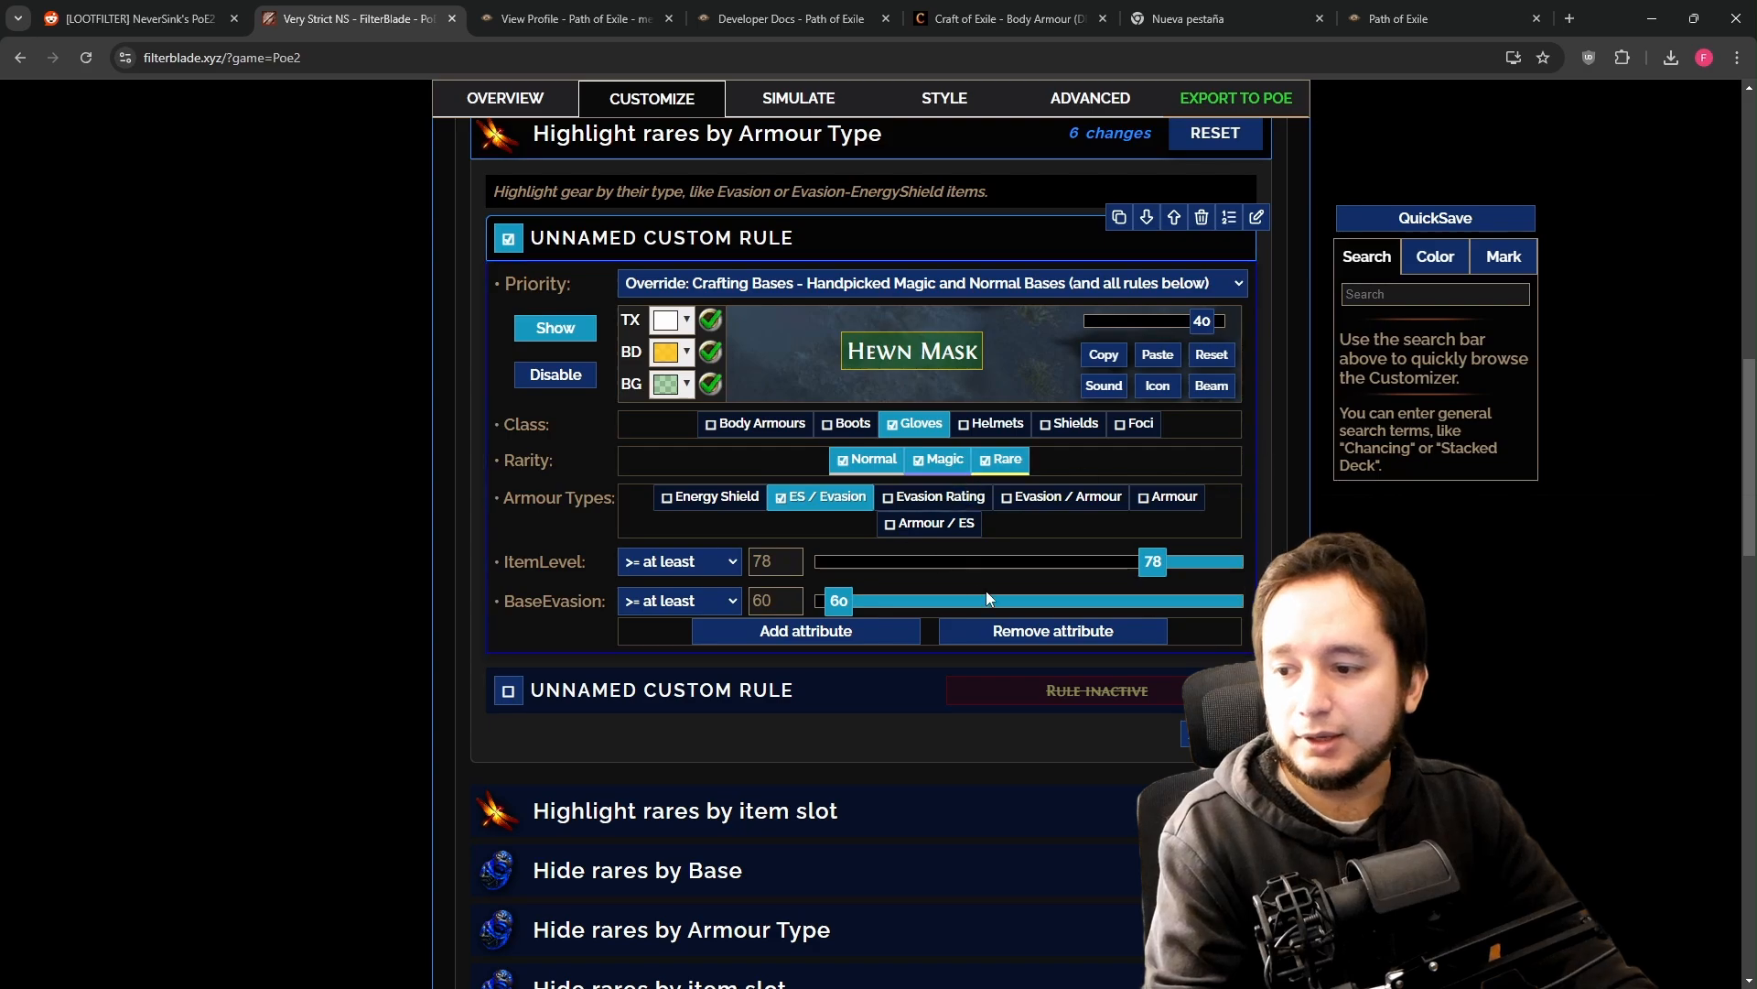
# - Give the gloves rule the Normal alert sound 4 and lower its volume to about 162
pyautogui.scroll(5, 1007, 599)
pyautogui.scroll(-3, 1033, 600)
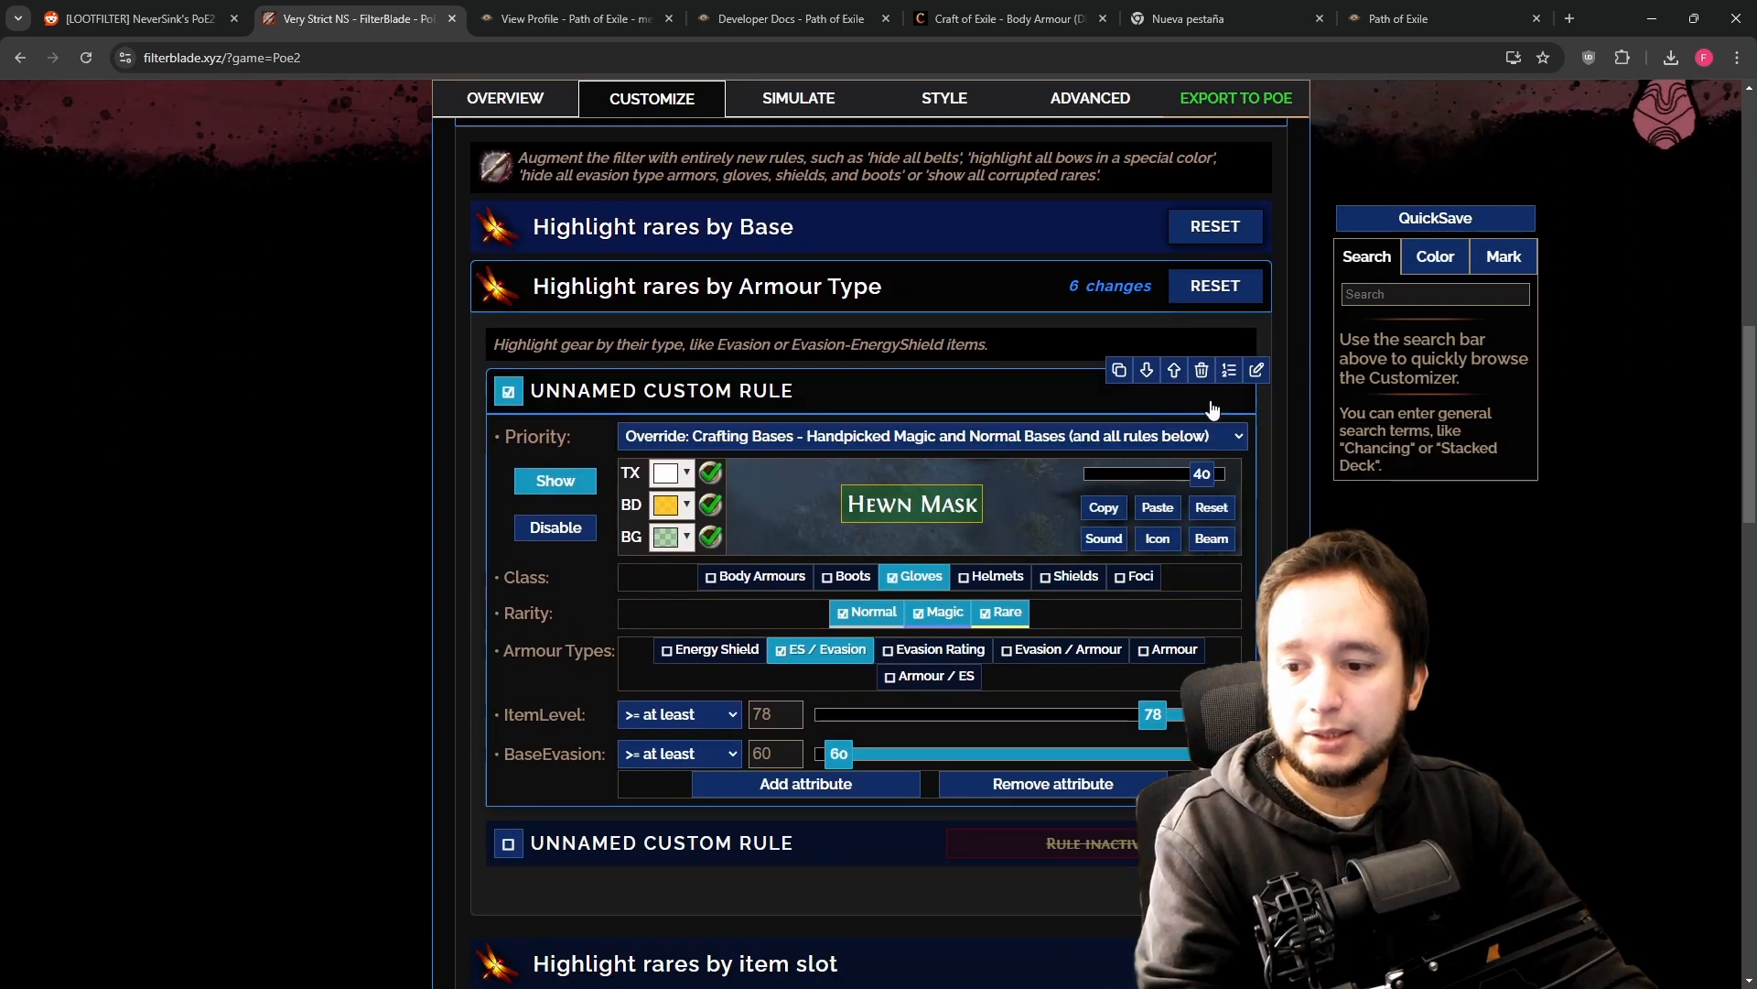
pyautogui.click(1104, 538)
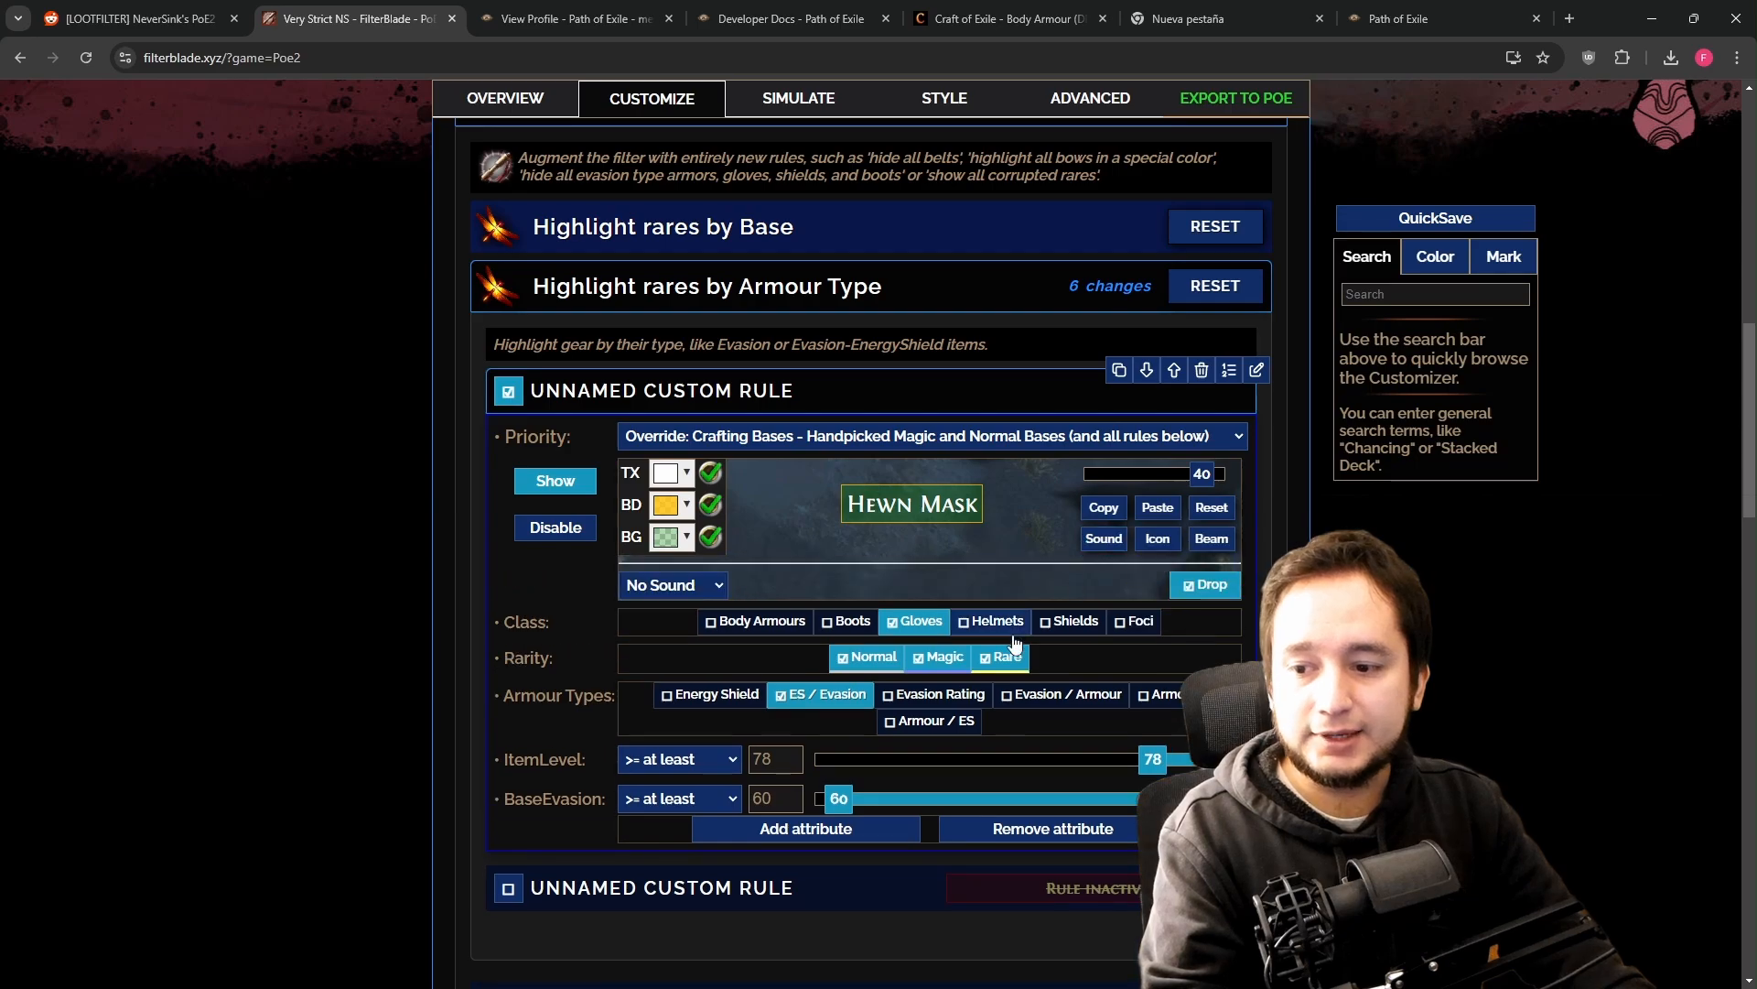
pyautogui.click(667, 586)
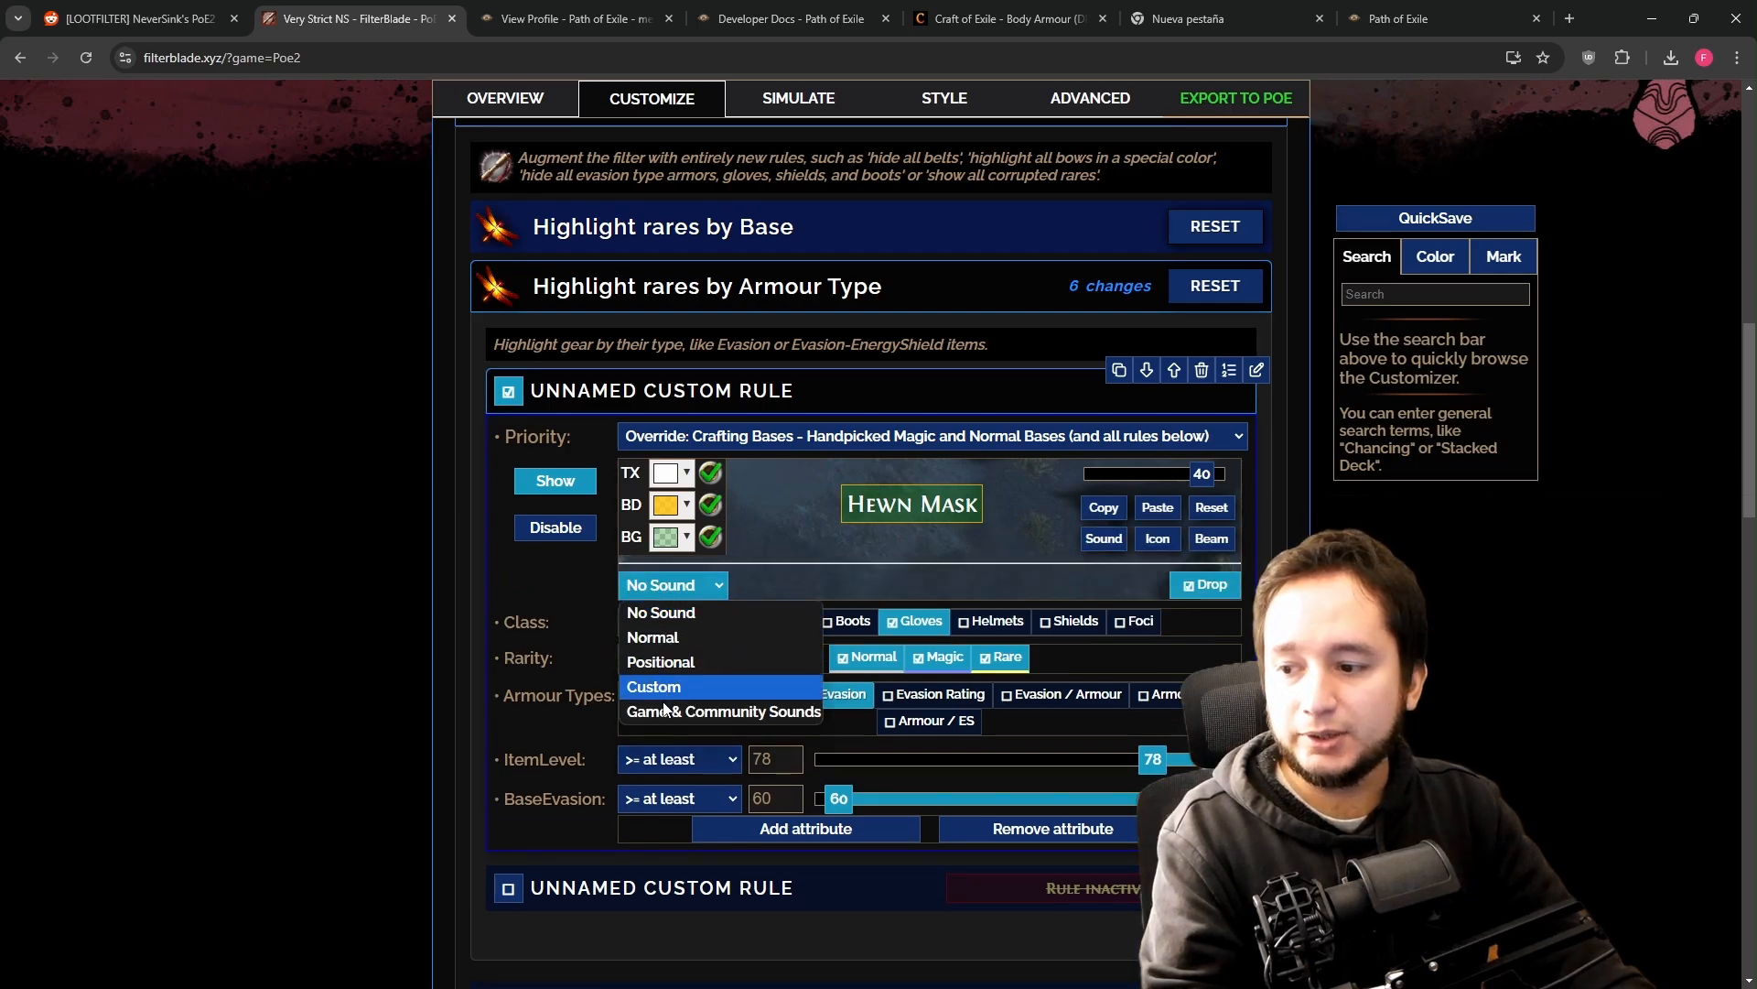
pyautogui.click(659, 638)
pyautogui.click(797, 586)
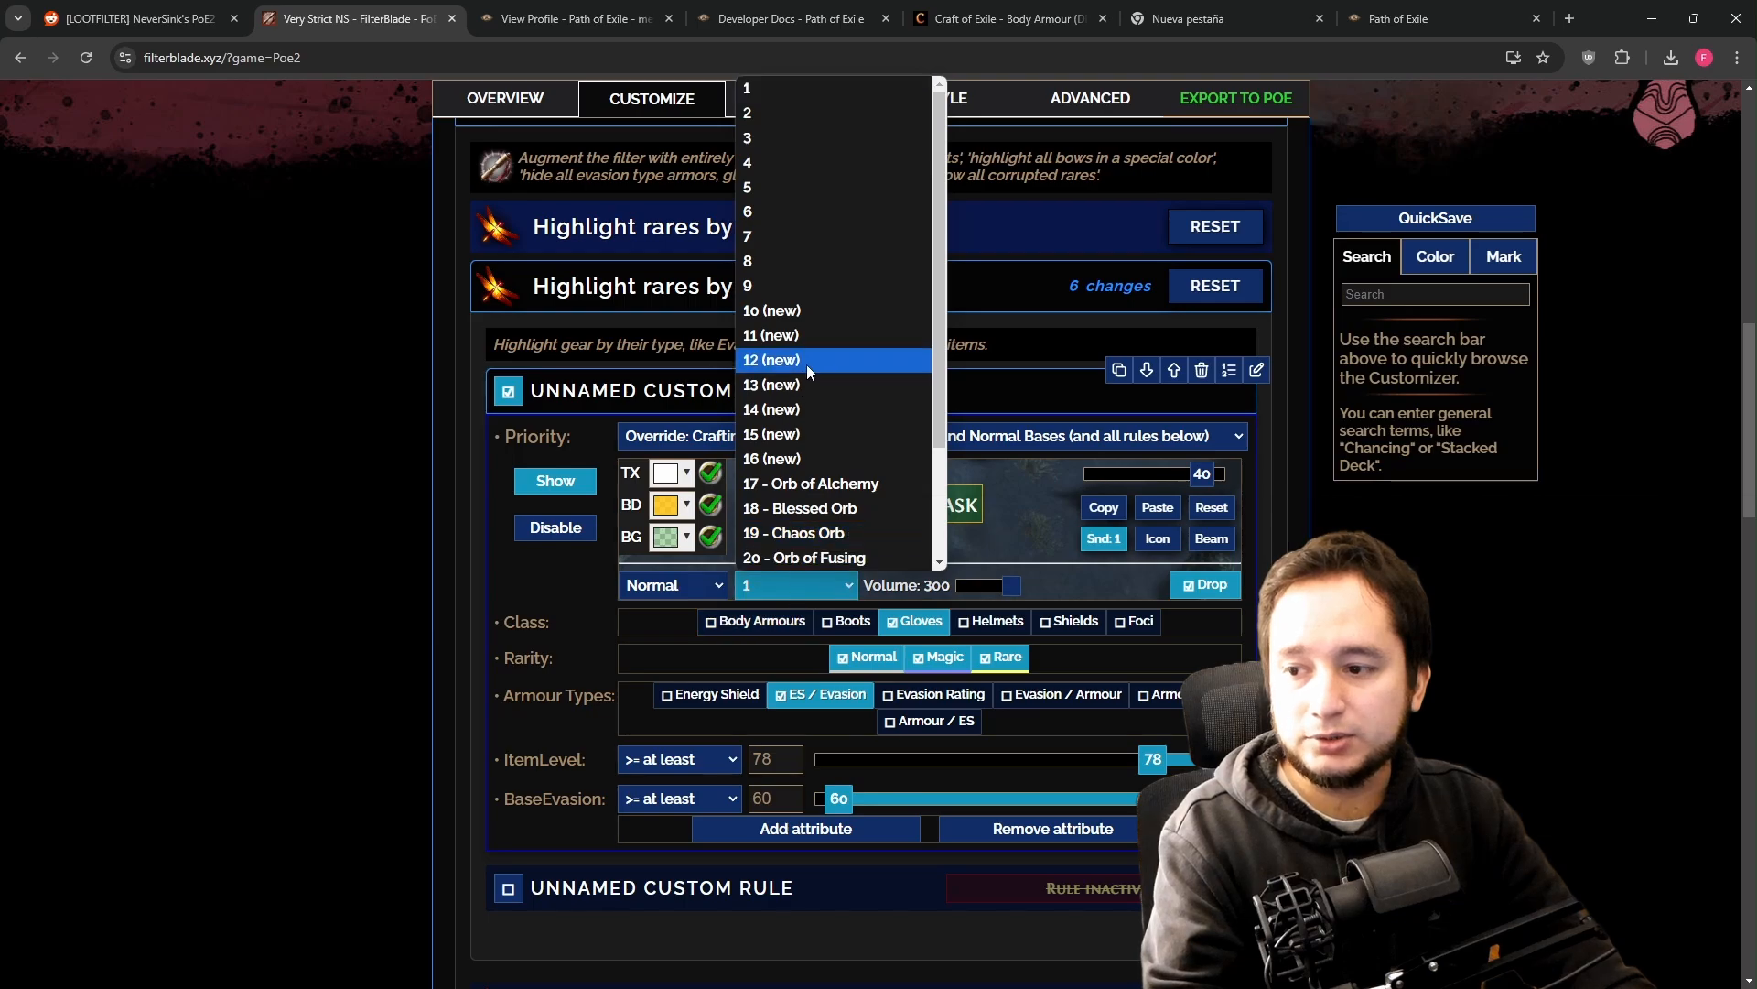
pyautogui.scroll(-2, 824, 412)
pyautogui.scroll(1, 840, 453)
pyautogui.scroll(-2, 841, 453)
pyautogui.scroll(3, 837, 503)
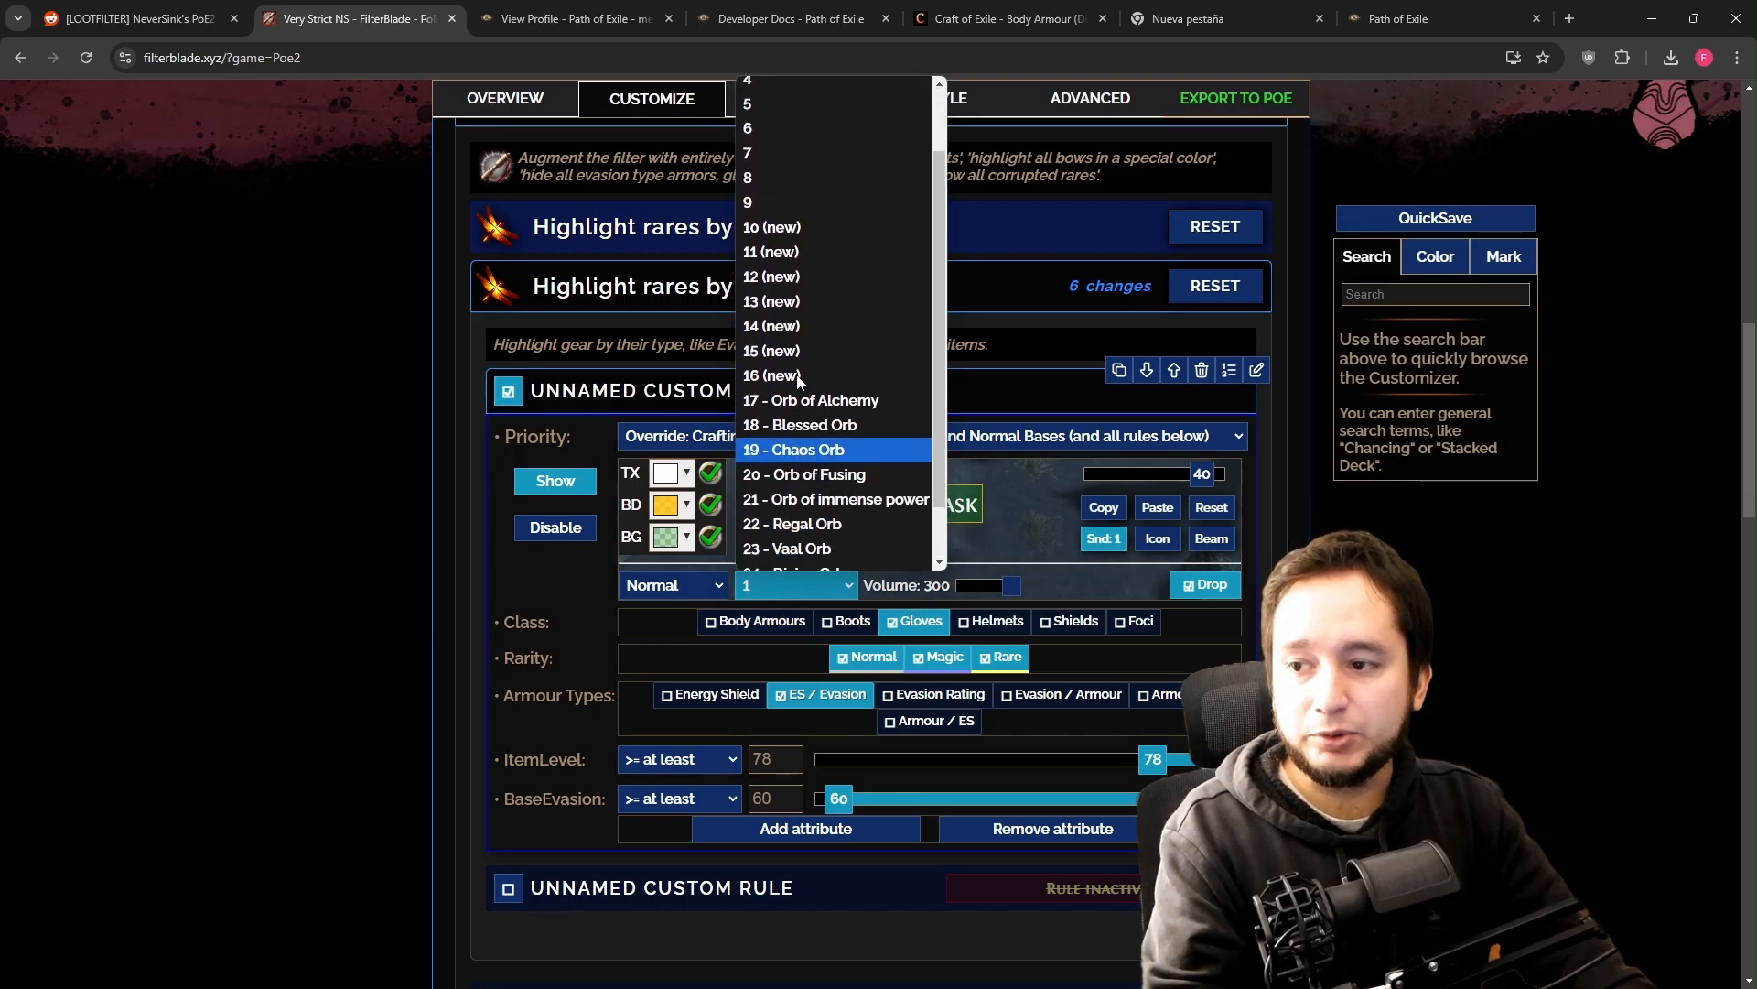
pyautogui.click(771, 165)
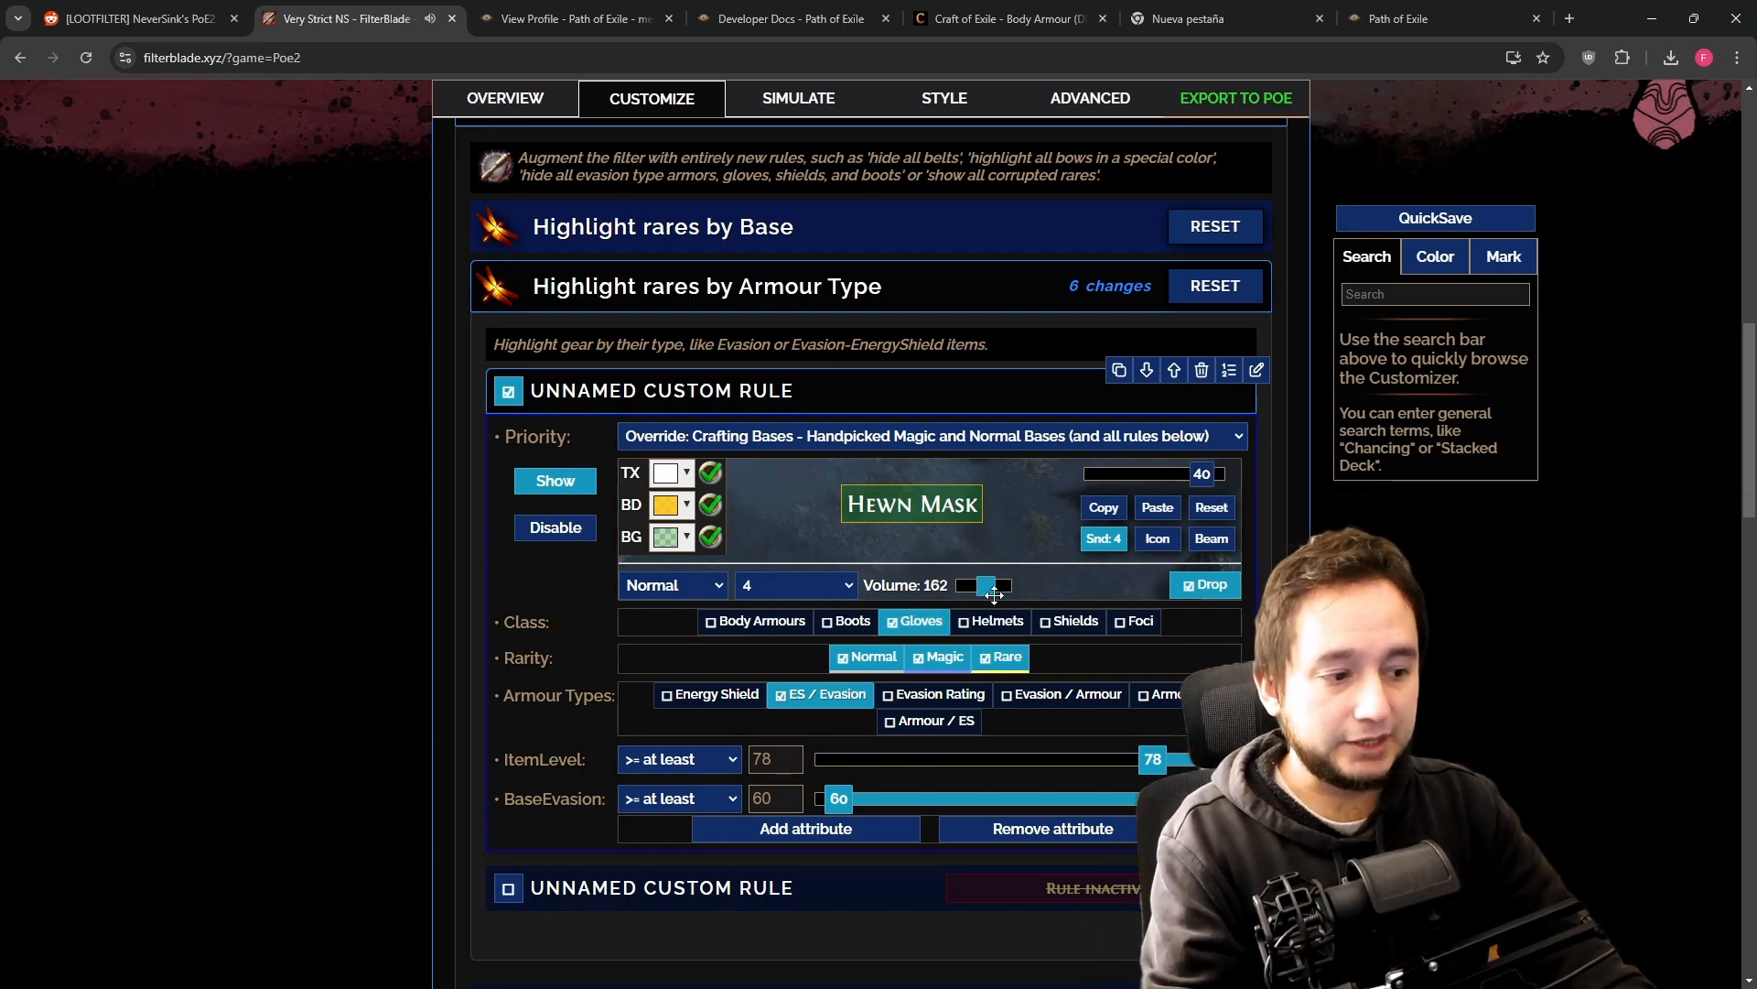
# - Activate a large blue circle map icon and a red beam for the gloves rule
pyautogui.click(1158, 540)
pyautogui.click(732, 585)
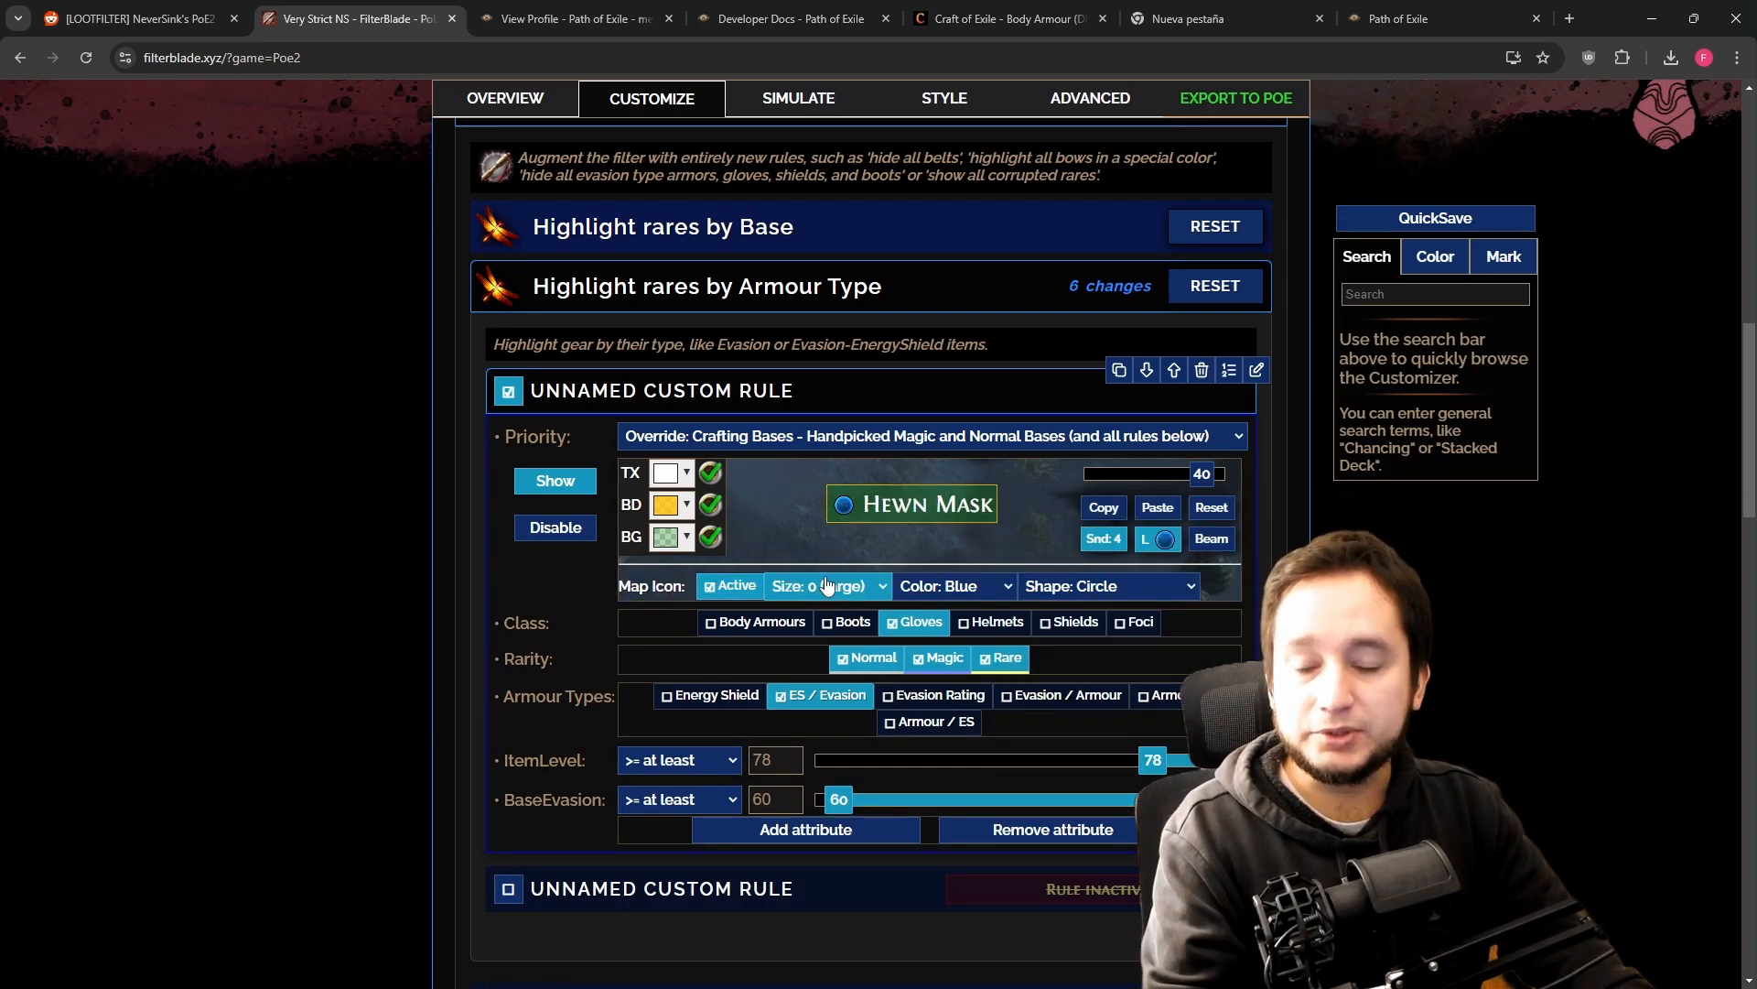
pyautogui.click(1207, 540)
pyautogui.click(730, 585)
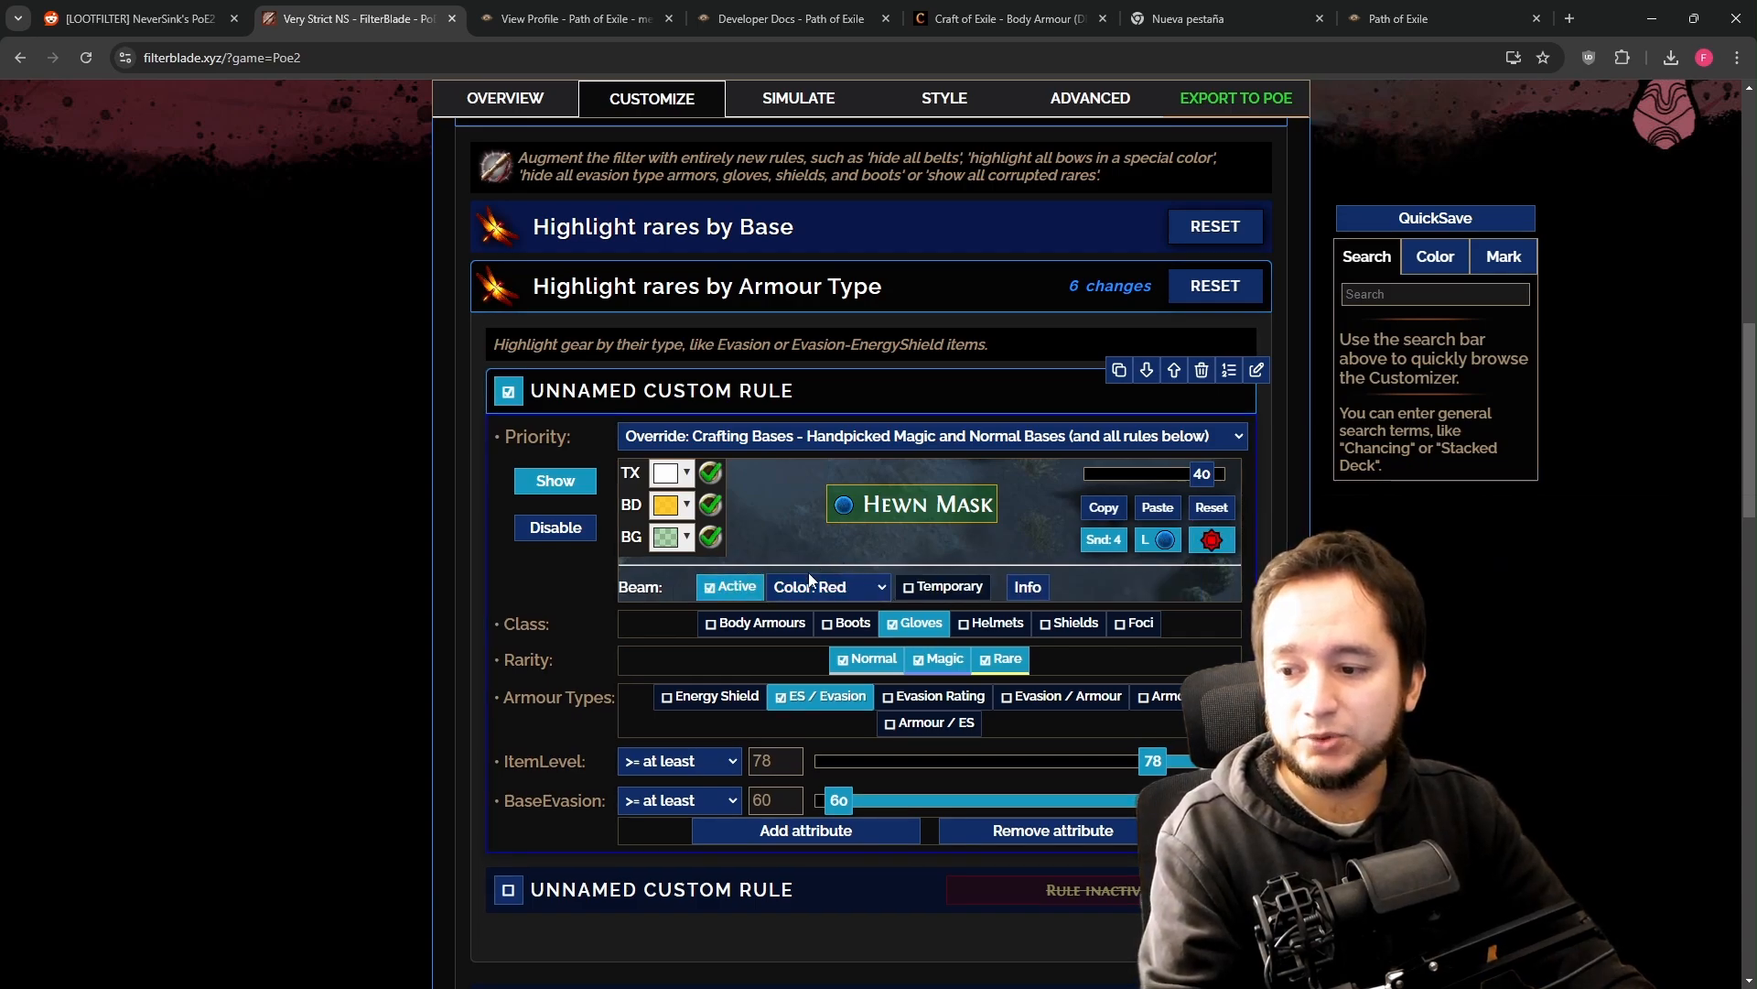
# - Export the updated Very Strict NS filter to the Path of Exile account
pyautogui.scroll(10, 1219, 613)
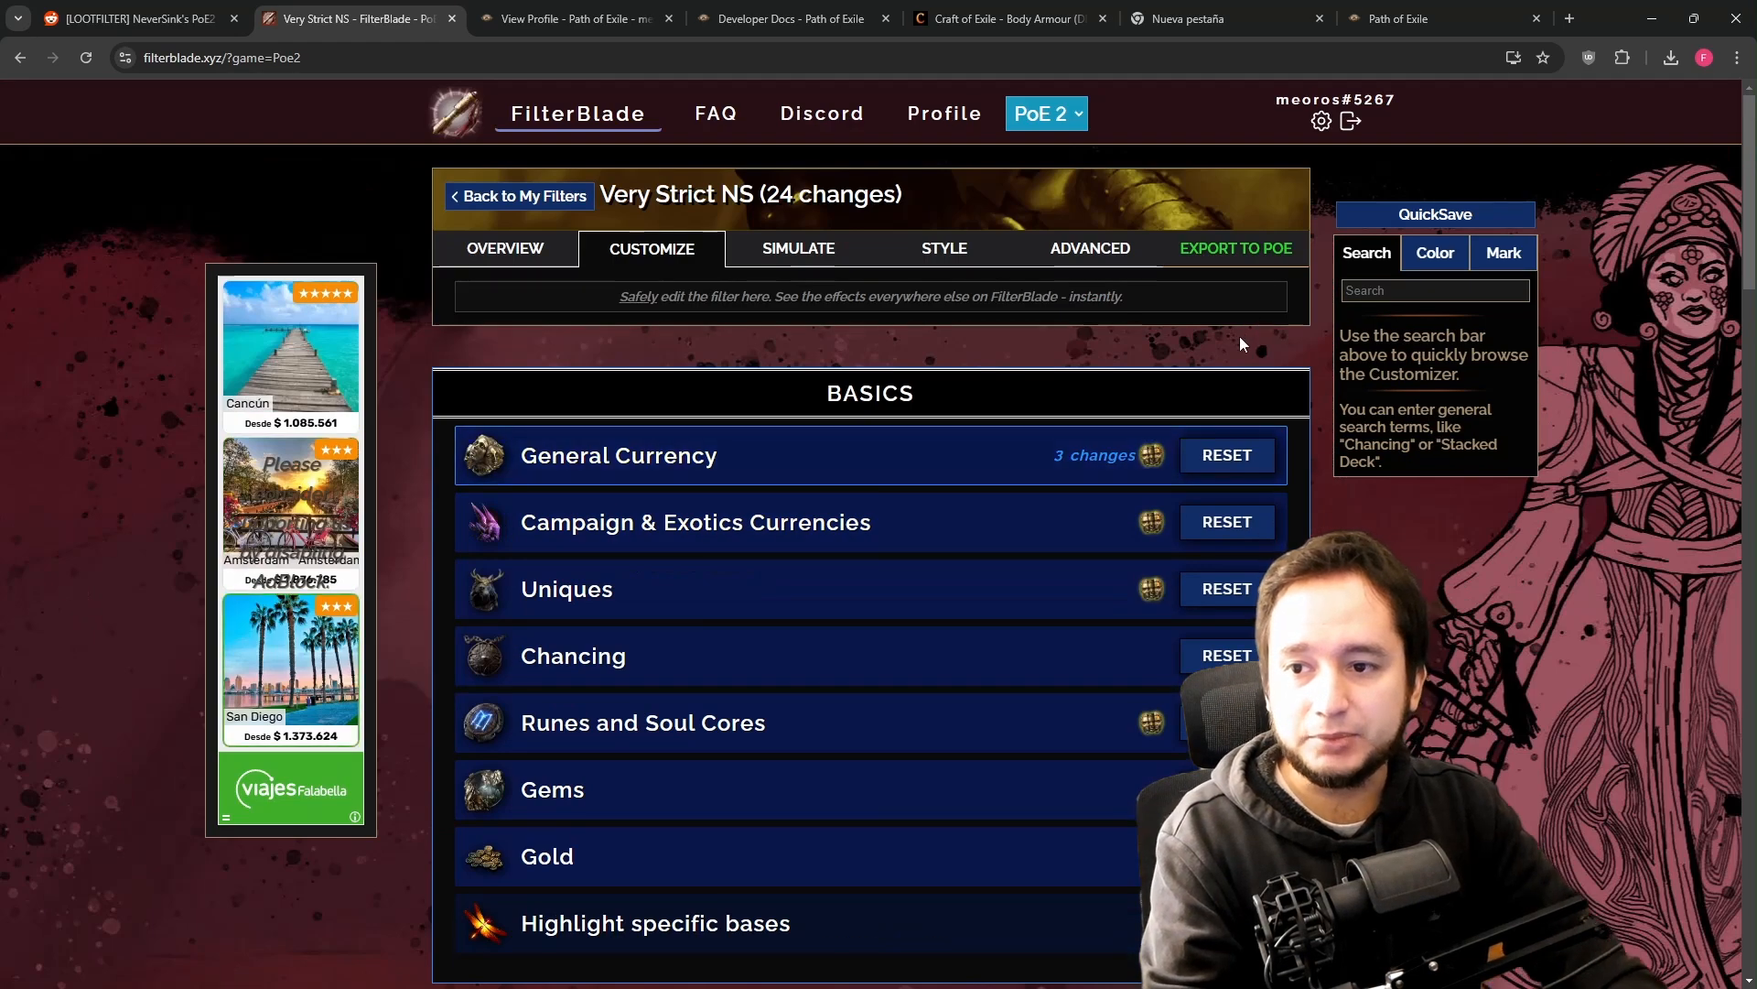
pyautogui.click(1222, 256)
pyautogui.click(720, 504)
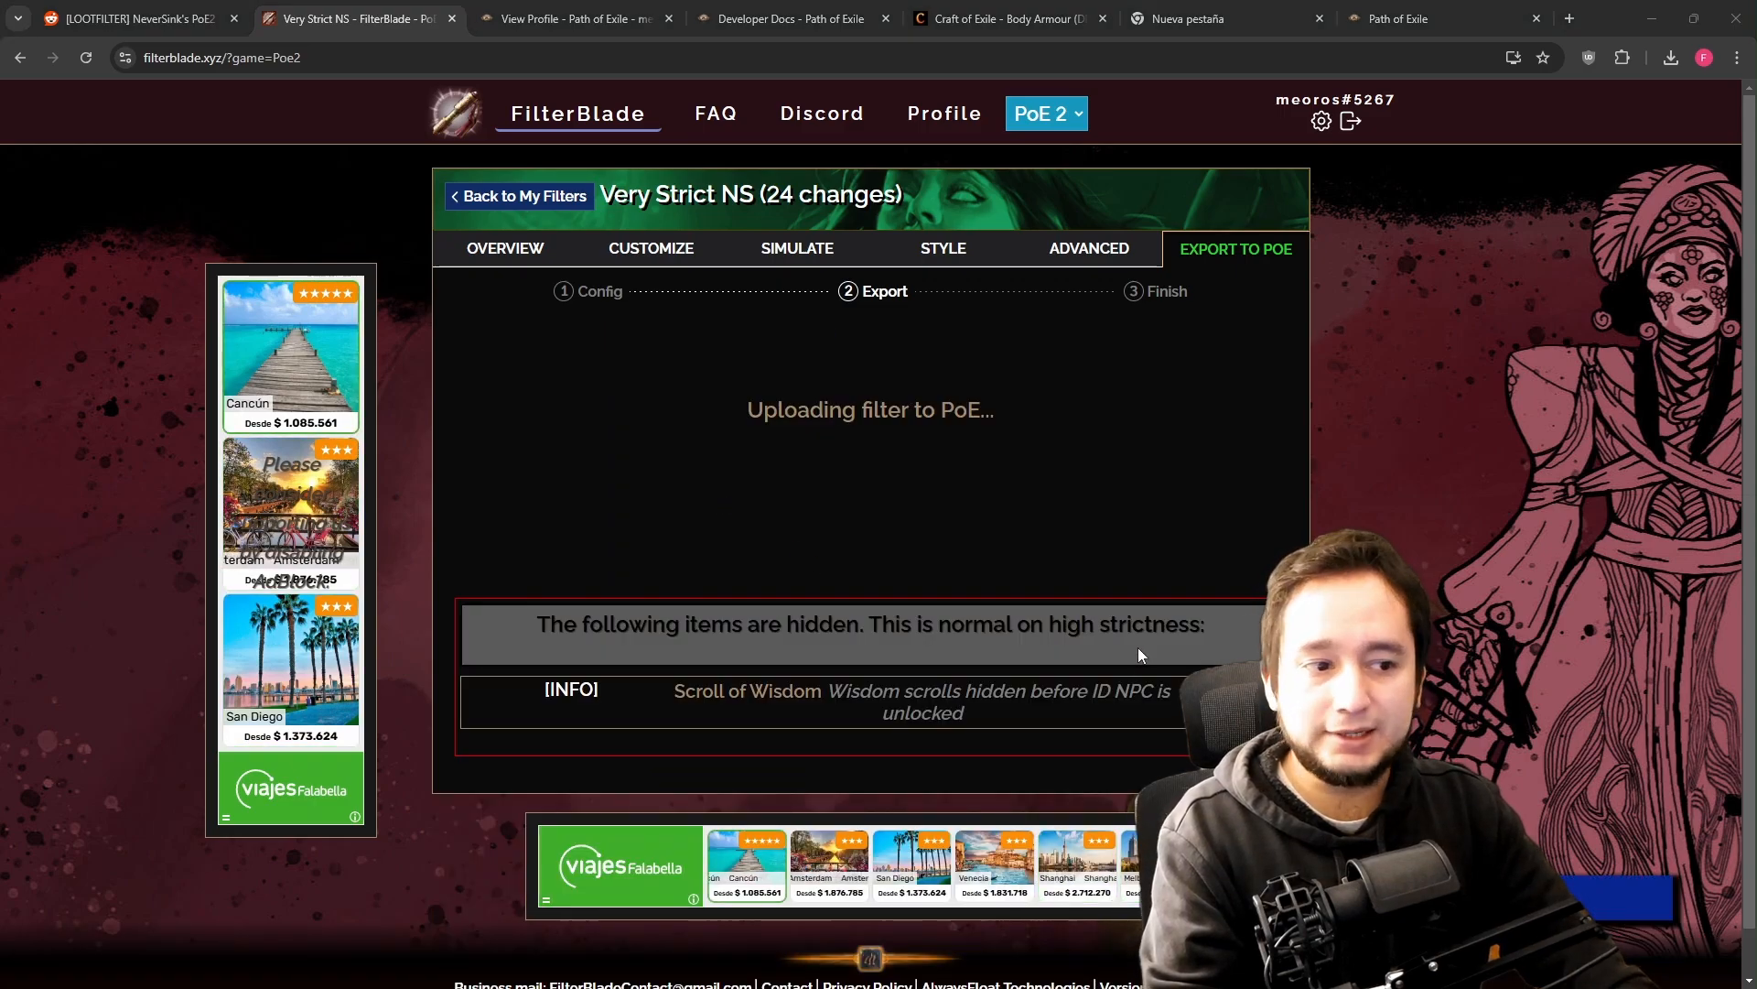
# - Switch to the game, reload the Very Strict NS item filter and drop the Expert Gauze Wraps on the ground
pyautogui.hotkey('alt', 'Tab')
pyautogui.press('o')
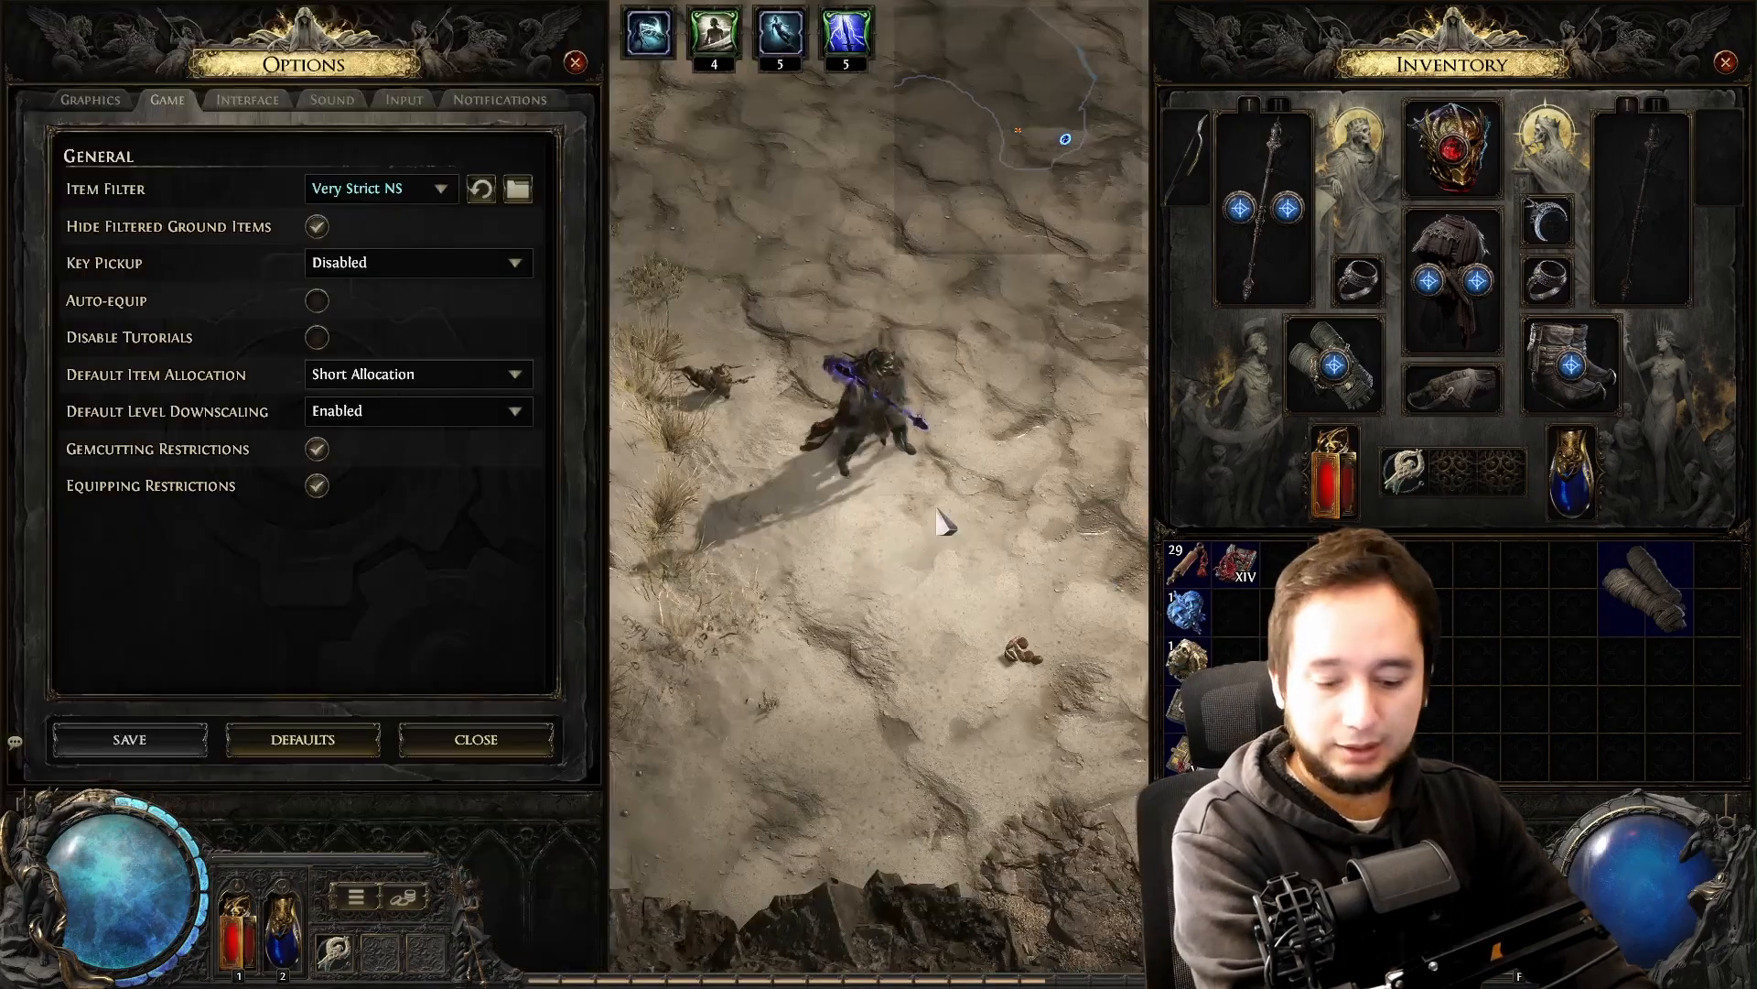
pyautogui.hotkey('alt', 'Tab')
pyautogui.hotkey('alt', 'Tab')
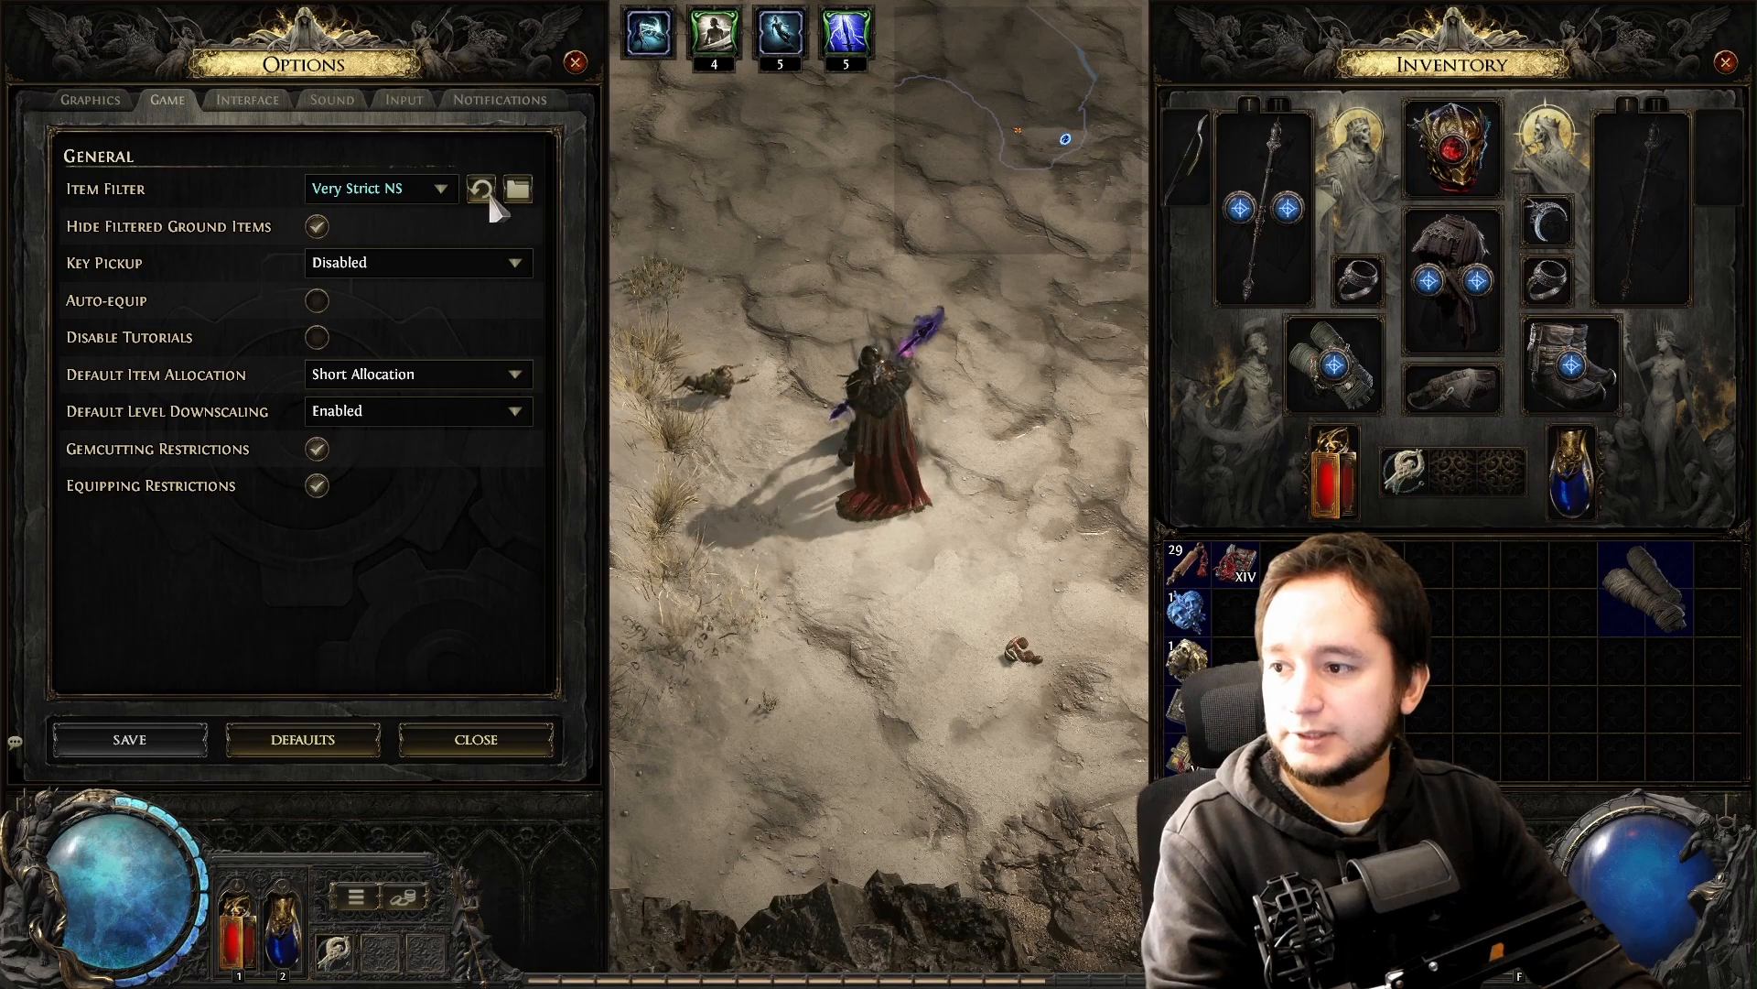
pyautogui.click(1632, 585)
pyautogui.click(1053, 514)
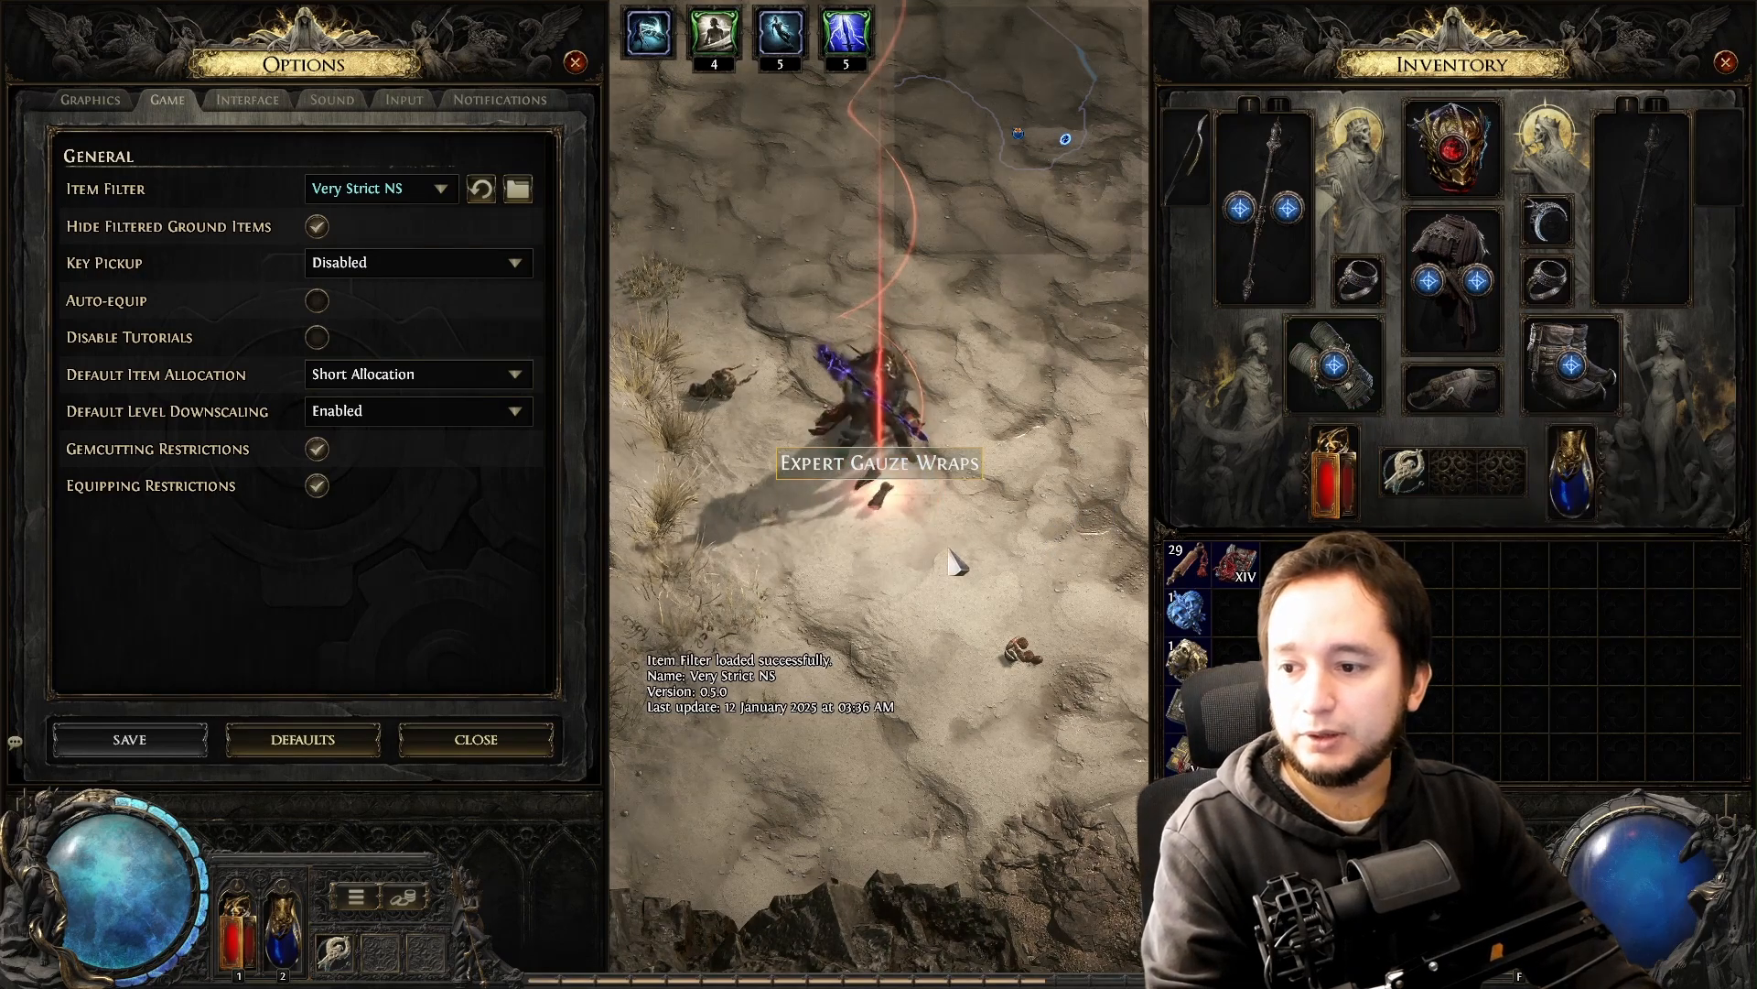
# - Close the inventory and walk around the dropped Expert Gauze Wraps to examine their label and beam
pyautogui.press('a')
pyautogui.press('s')
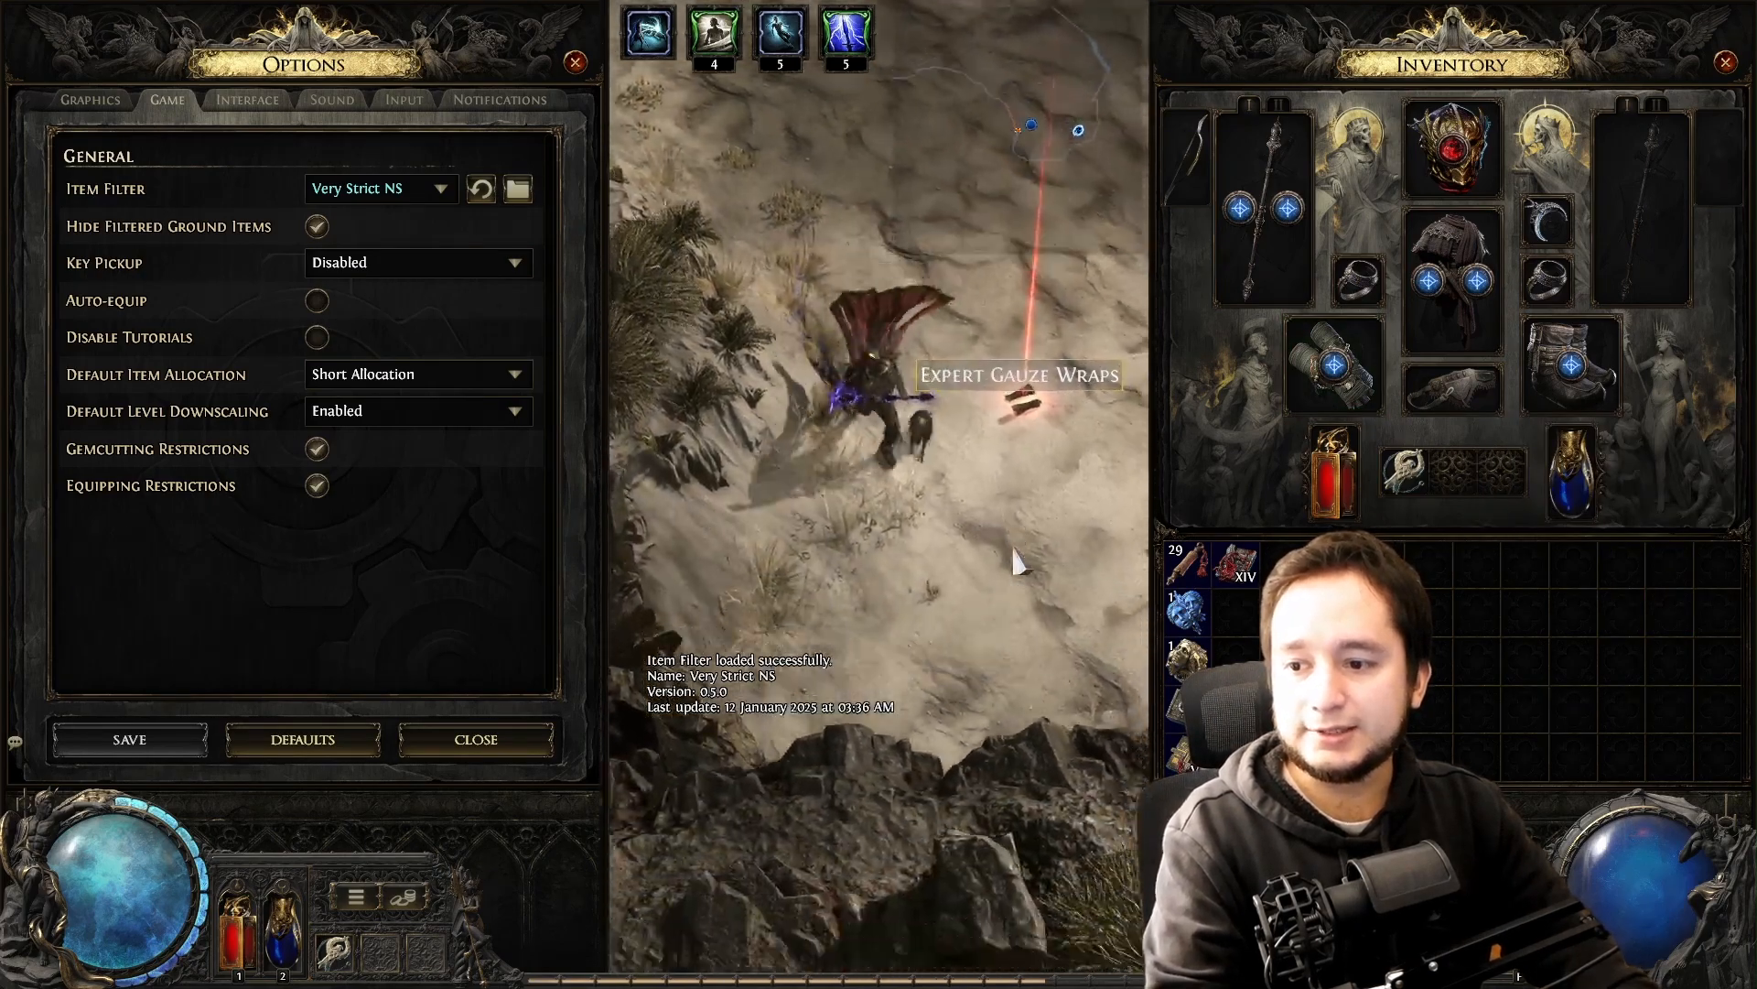
pyautogui.press('i')
pyautogui.press('d')
pyautogui.press('w')
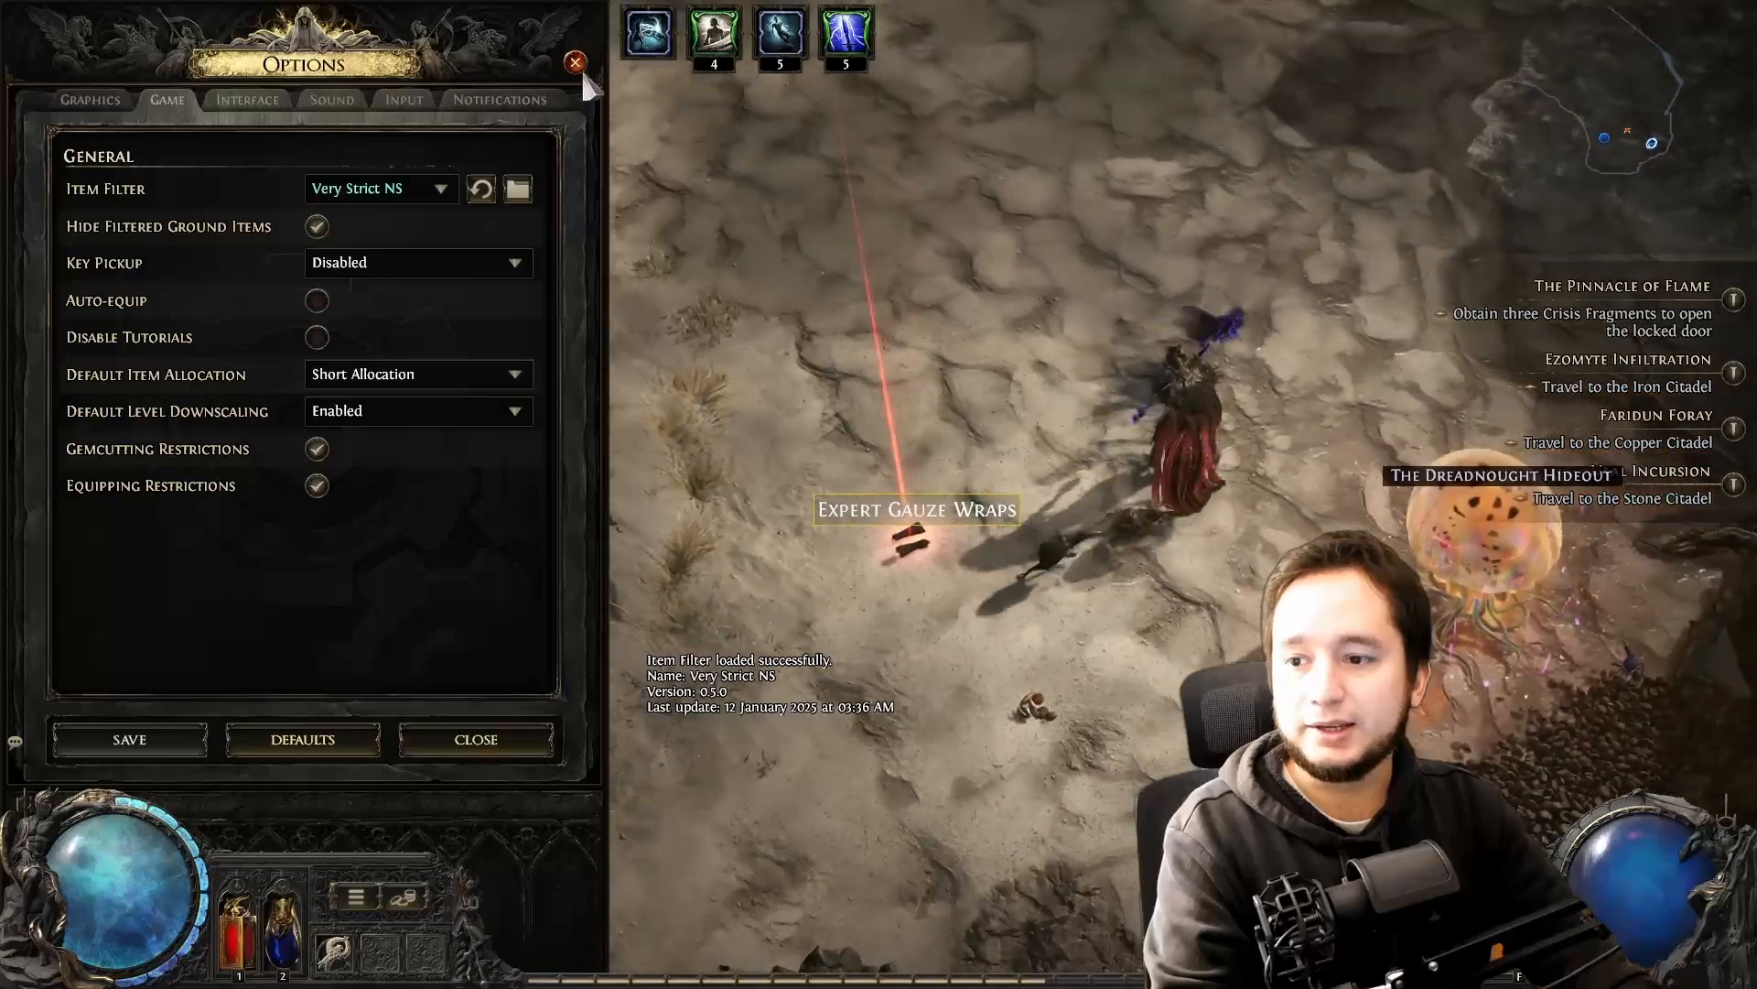
pyautogui.press('a')
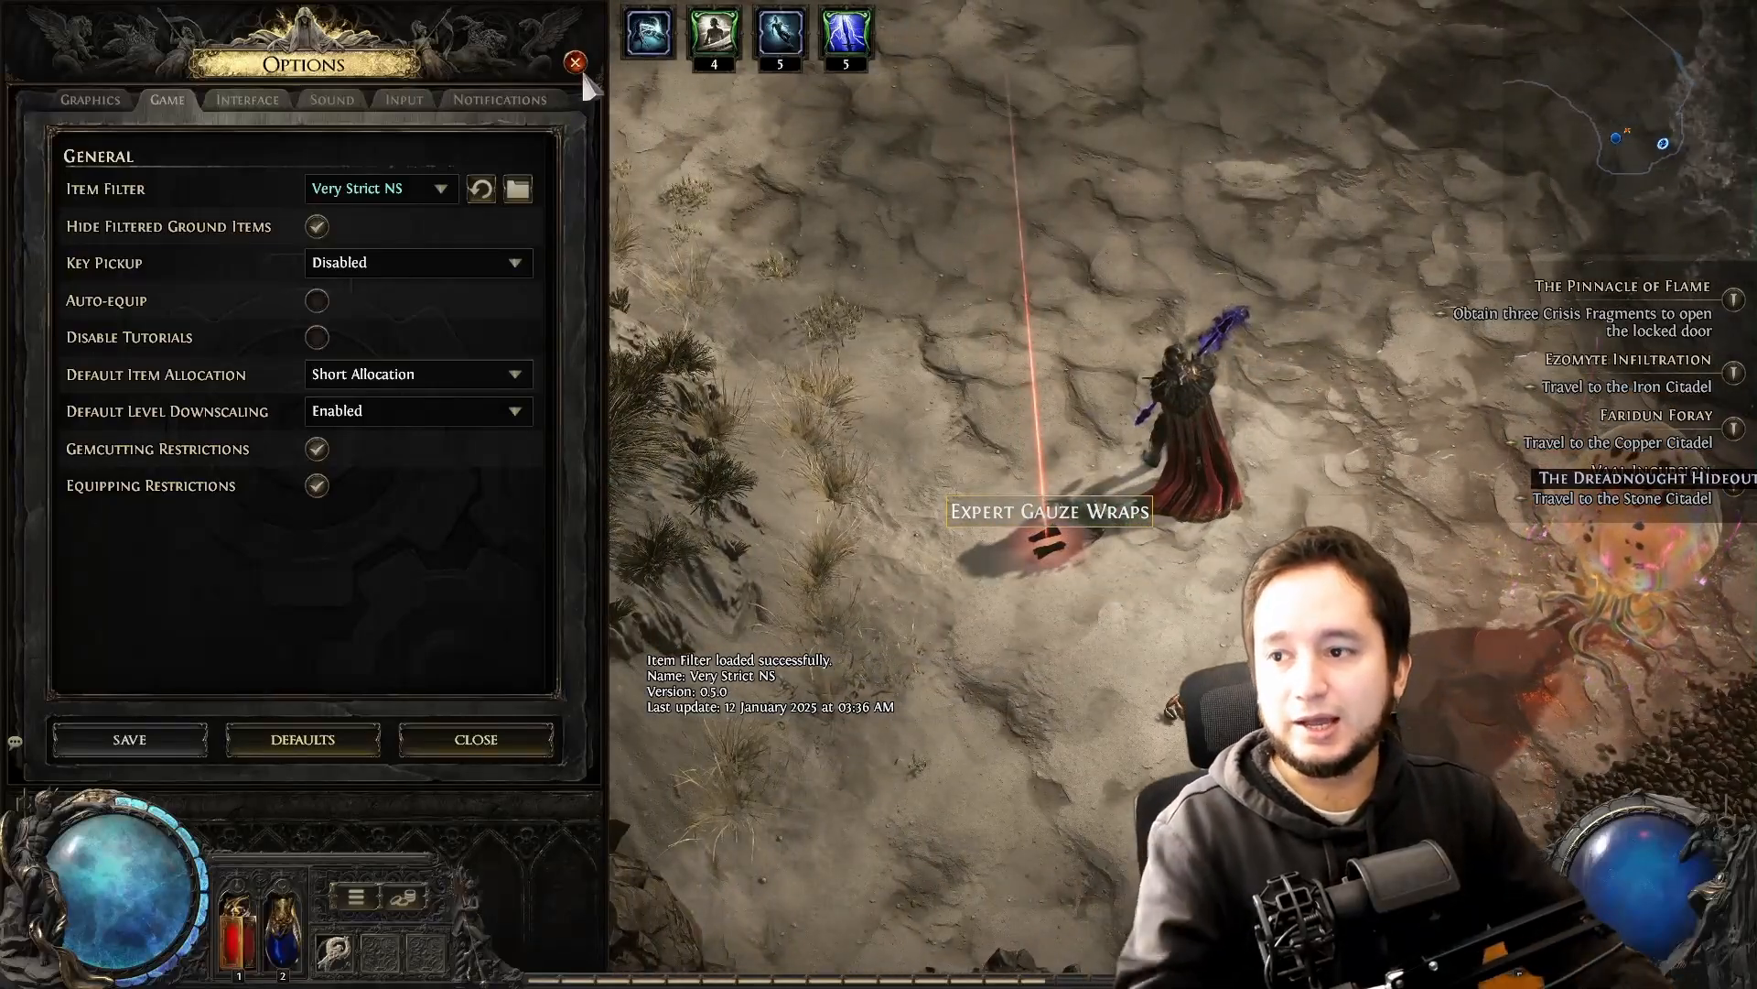
# - Close the game options and pick up the Expert Gauze Wraps from the ground
pyautogui.click(580, 66)
pyautogui.moveTo(822, 518)
pyautogui.press('a')
pyautogui.press('s')
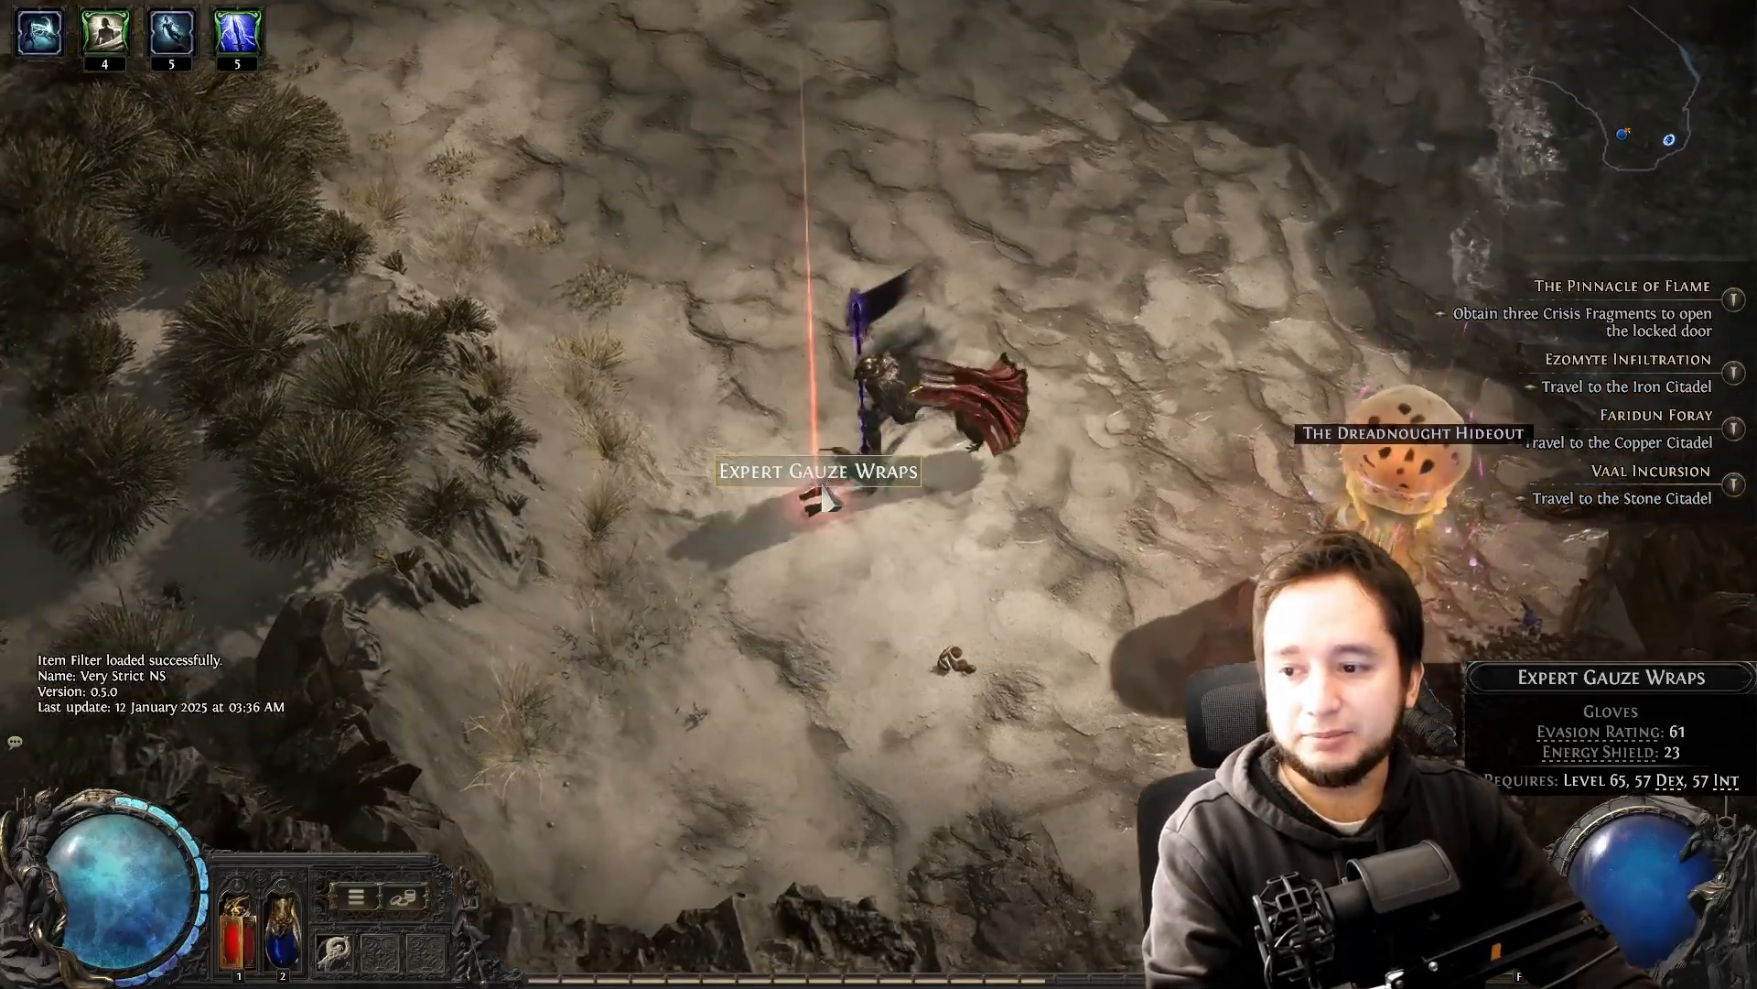
pyautogui.click(874, 465)
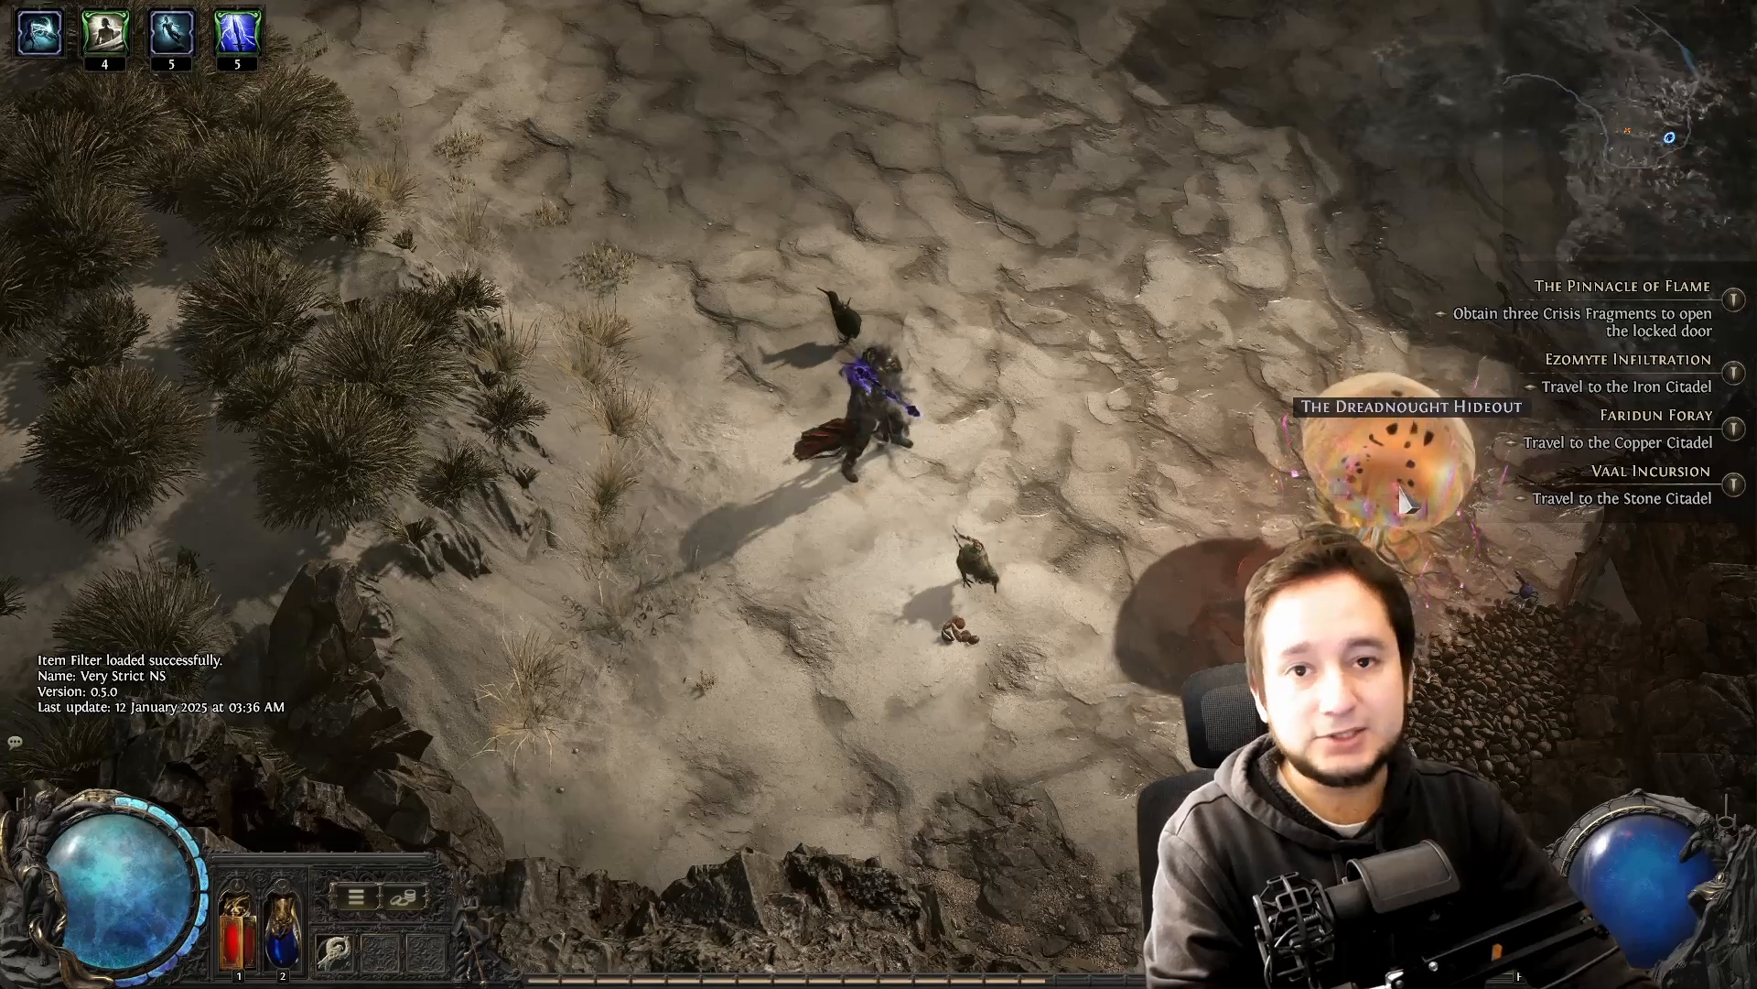
# - Drop an Orb of Augmentation from the inventory to check its ground label, and pick it back up
pyautogui.hotkey('alt', 'Tab')
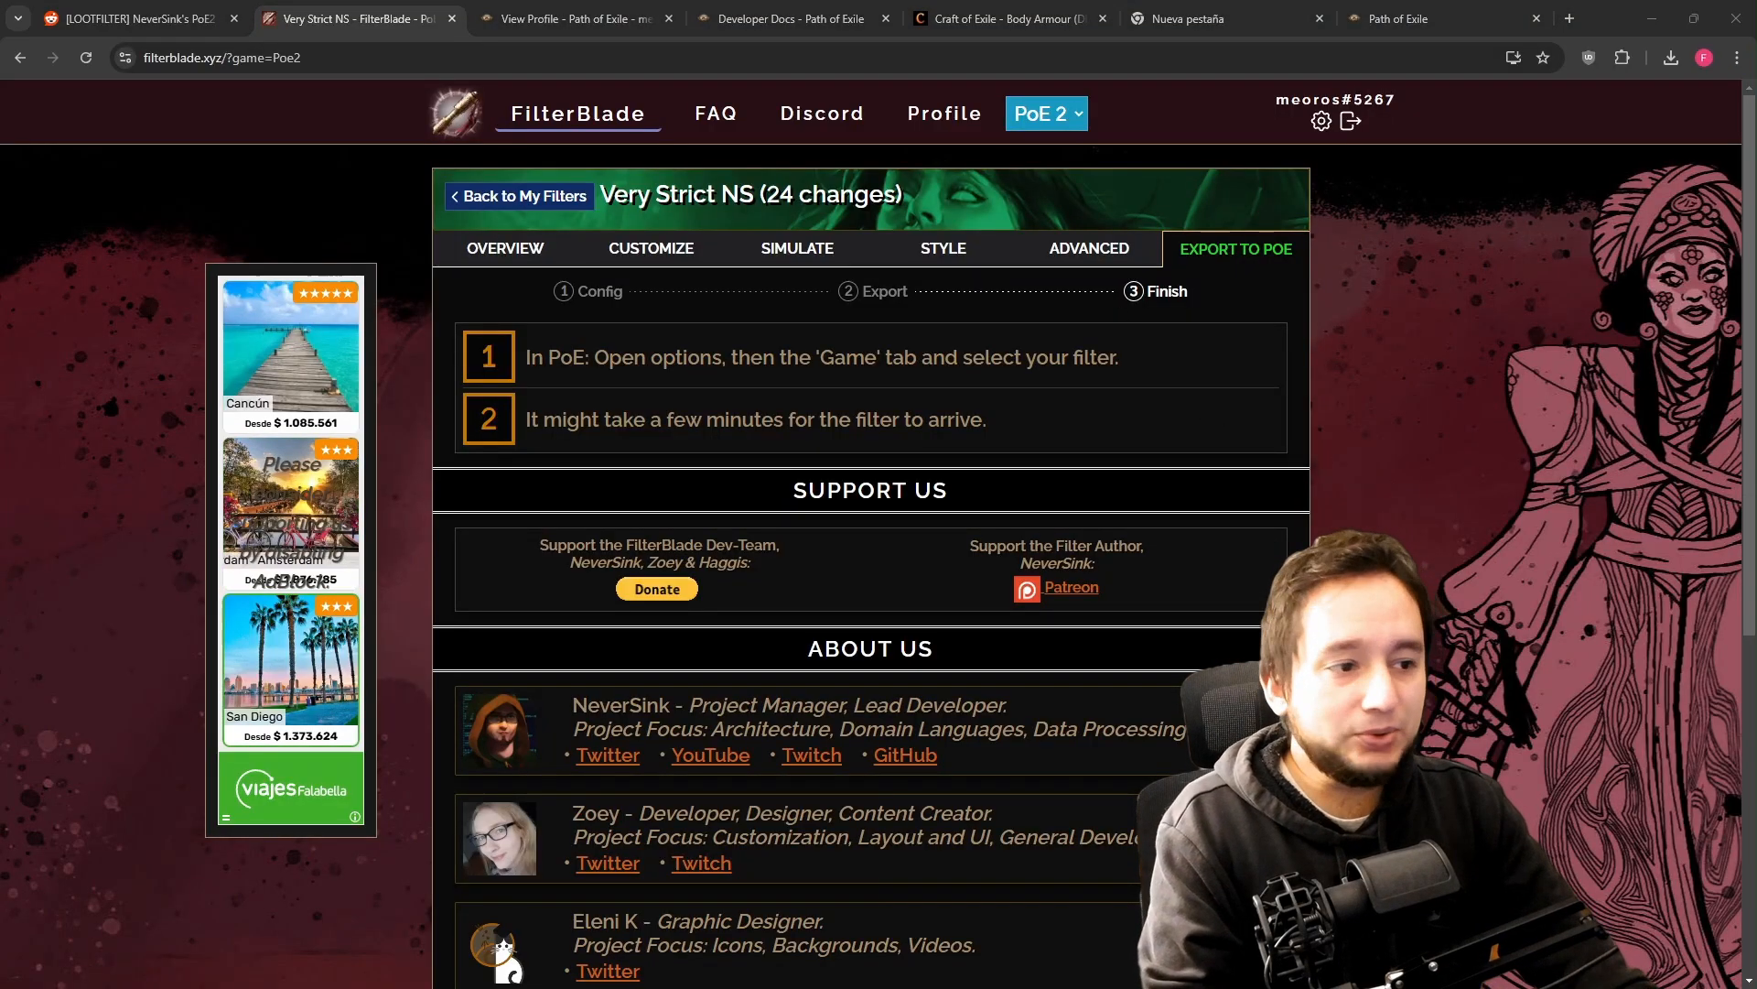
pyautogui.hotkey('alt', 'Tab')
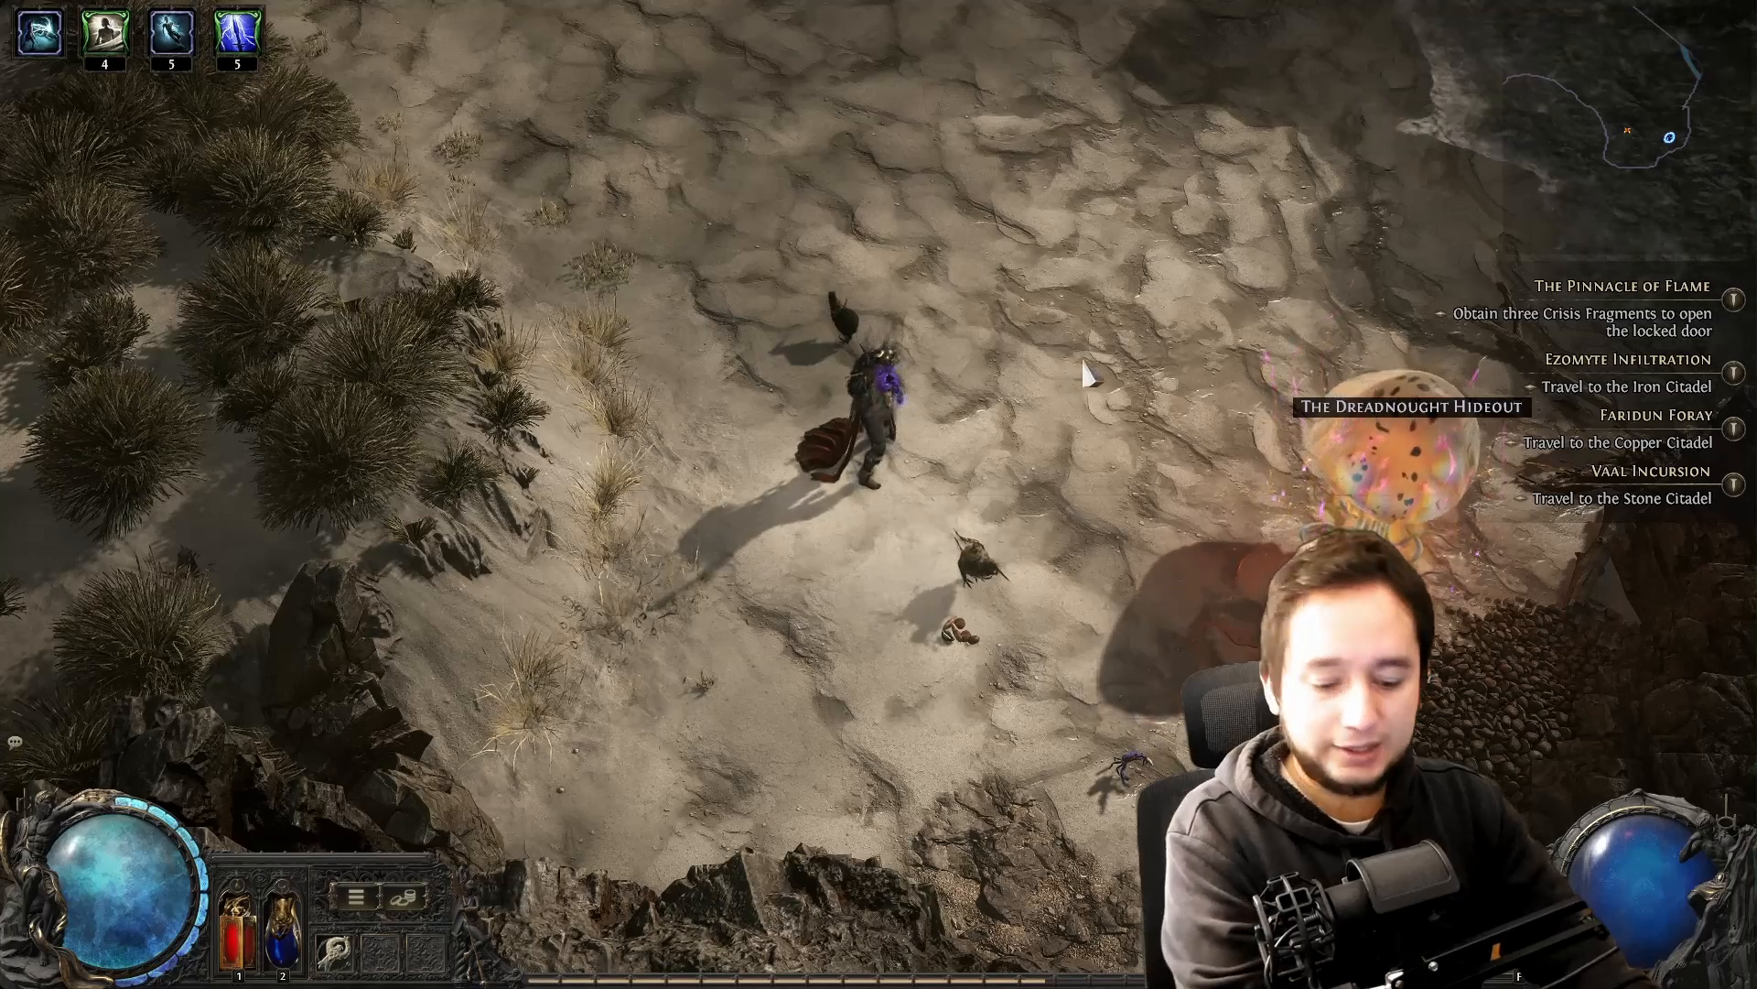
pyautogui.press('i')
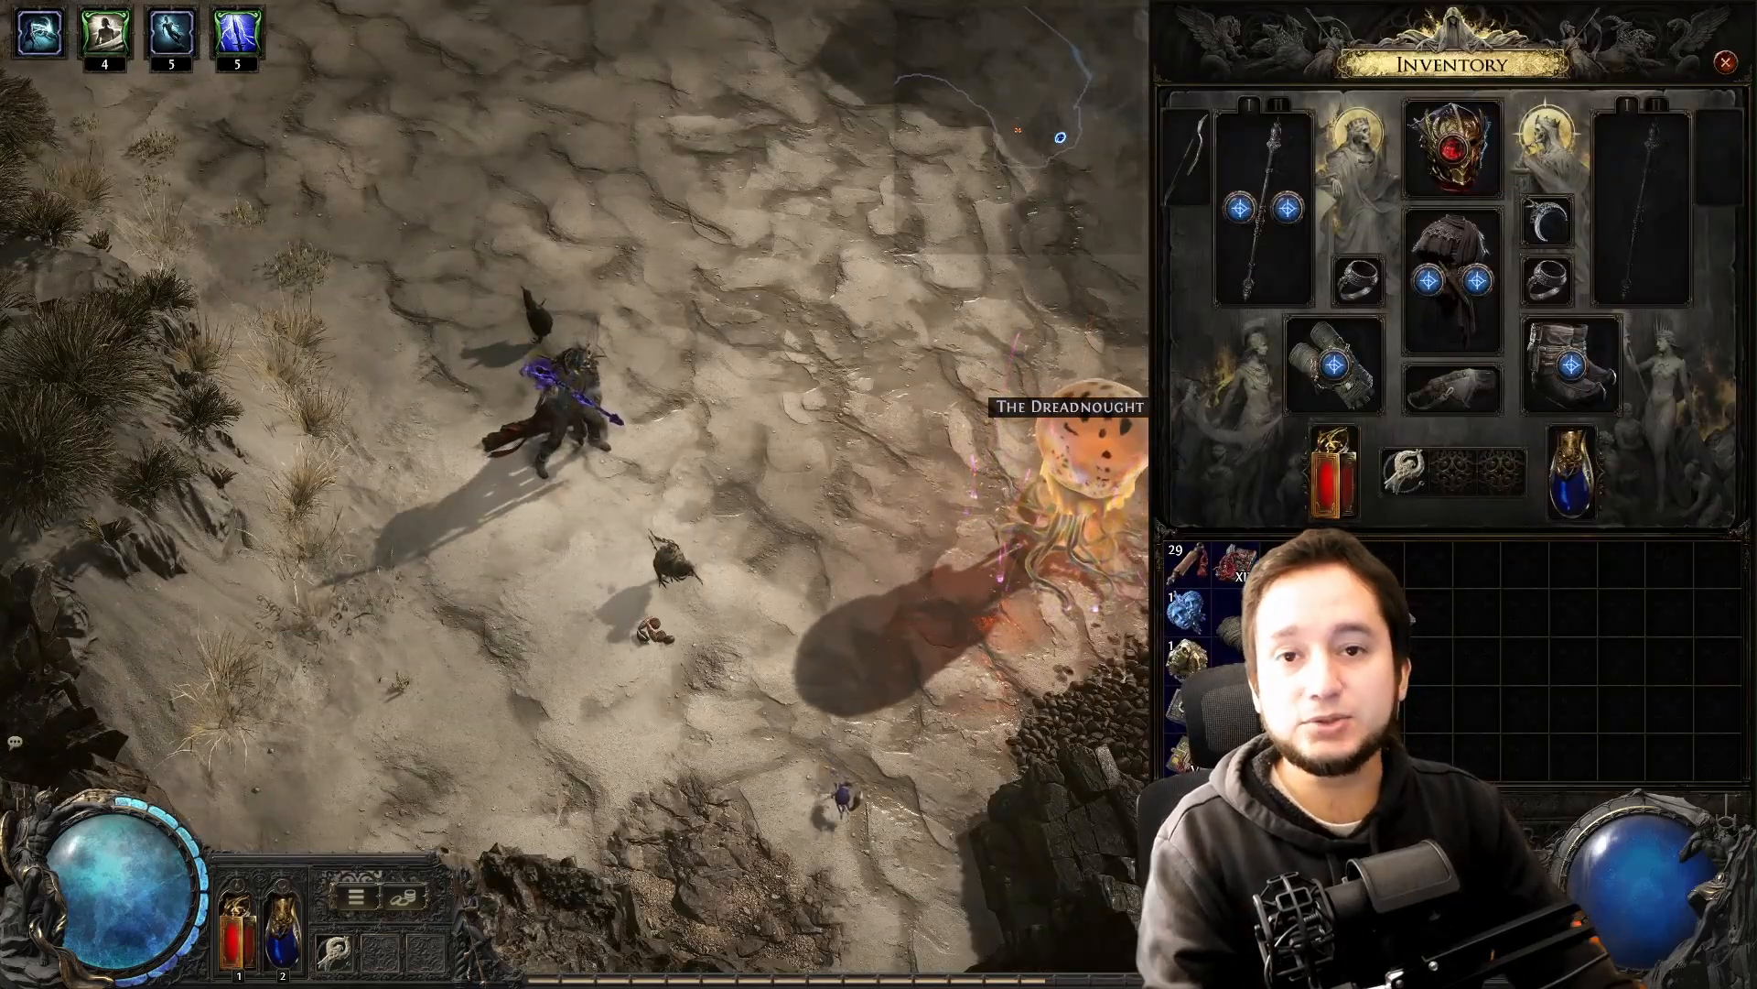
pyautogui.moveTo(1259, 636)
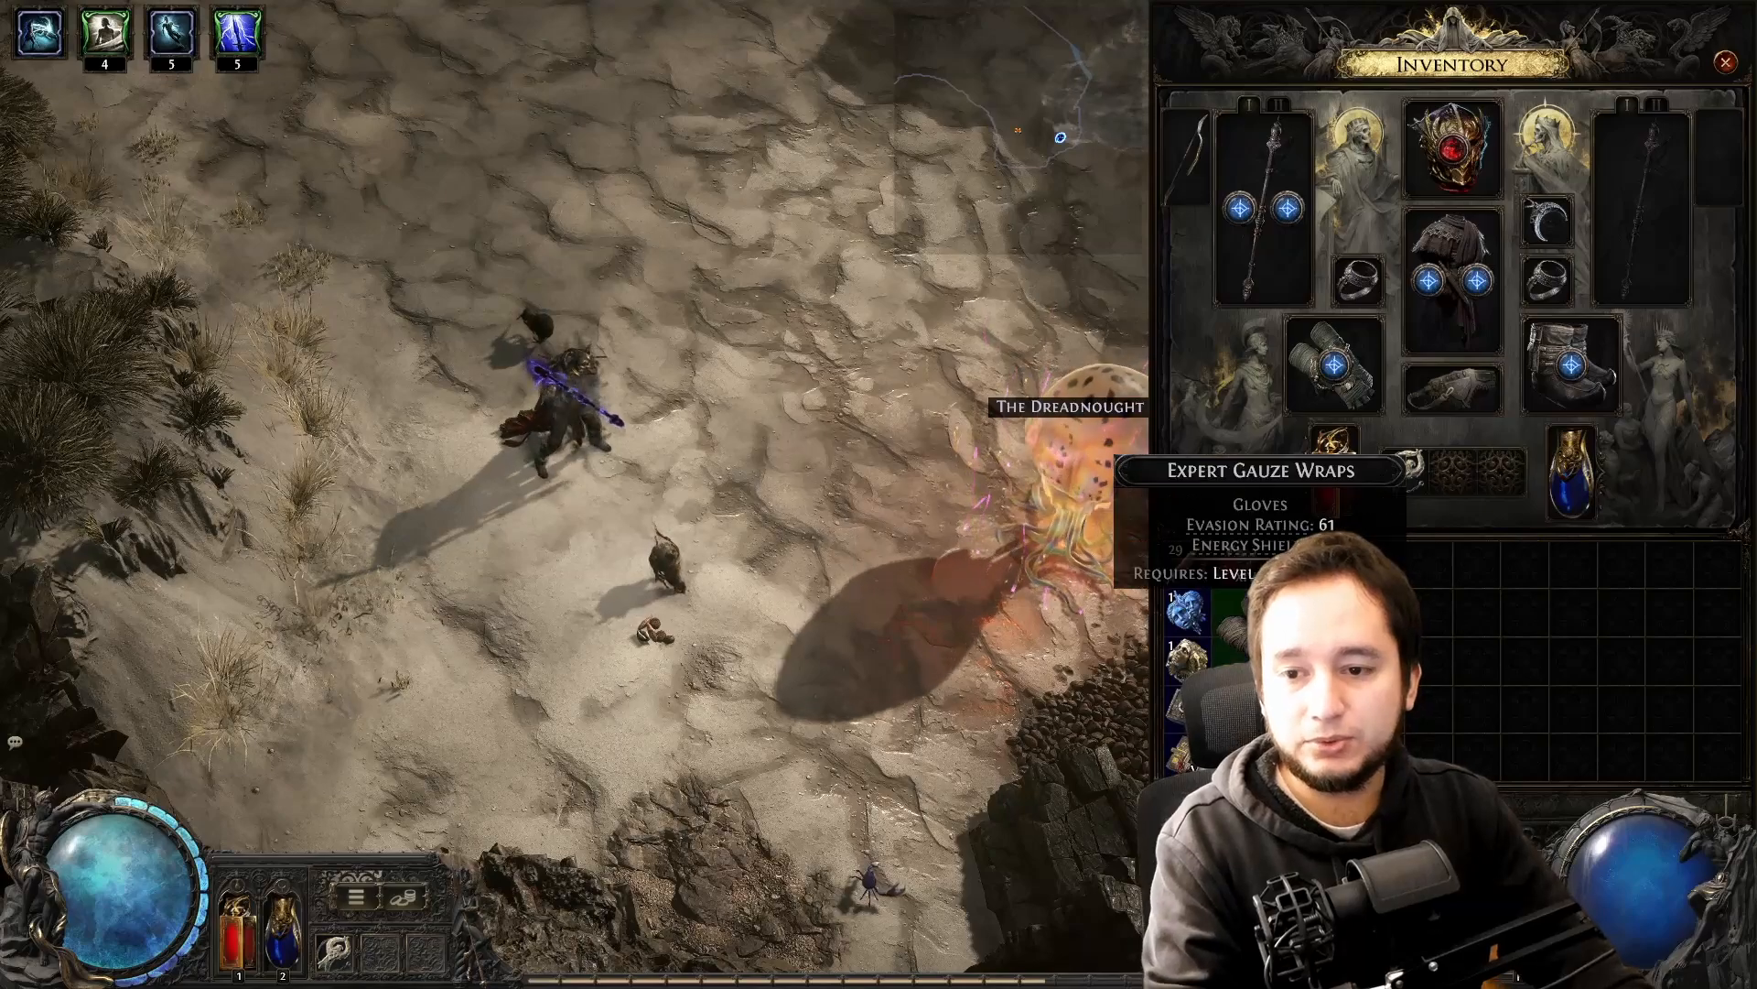
pyautogui.click(1181, 614)
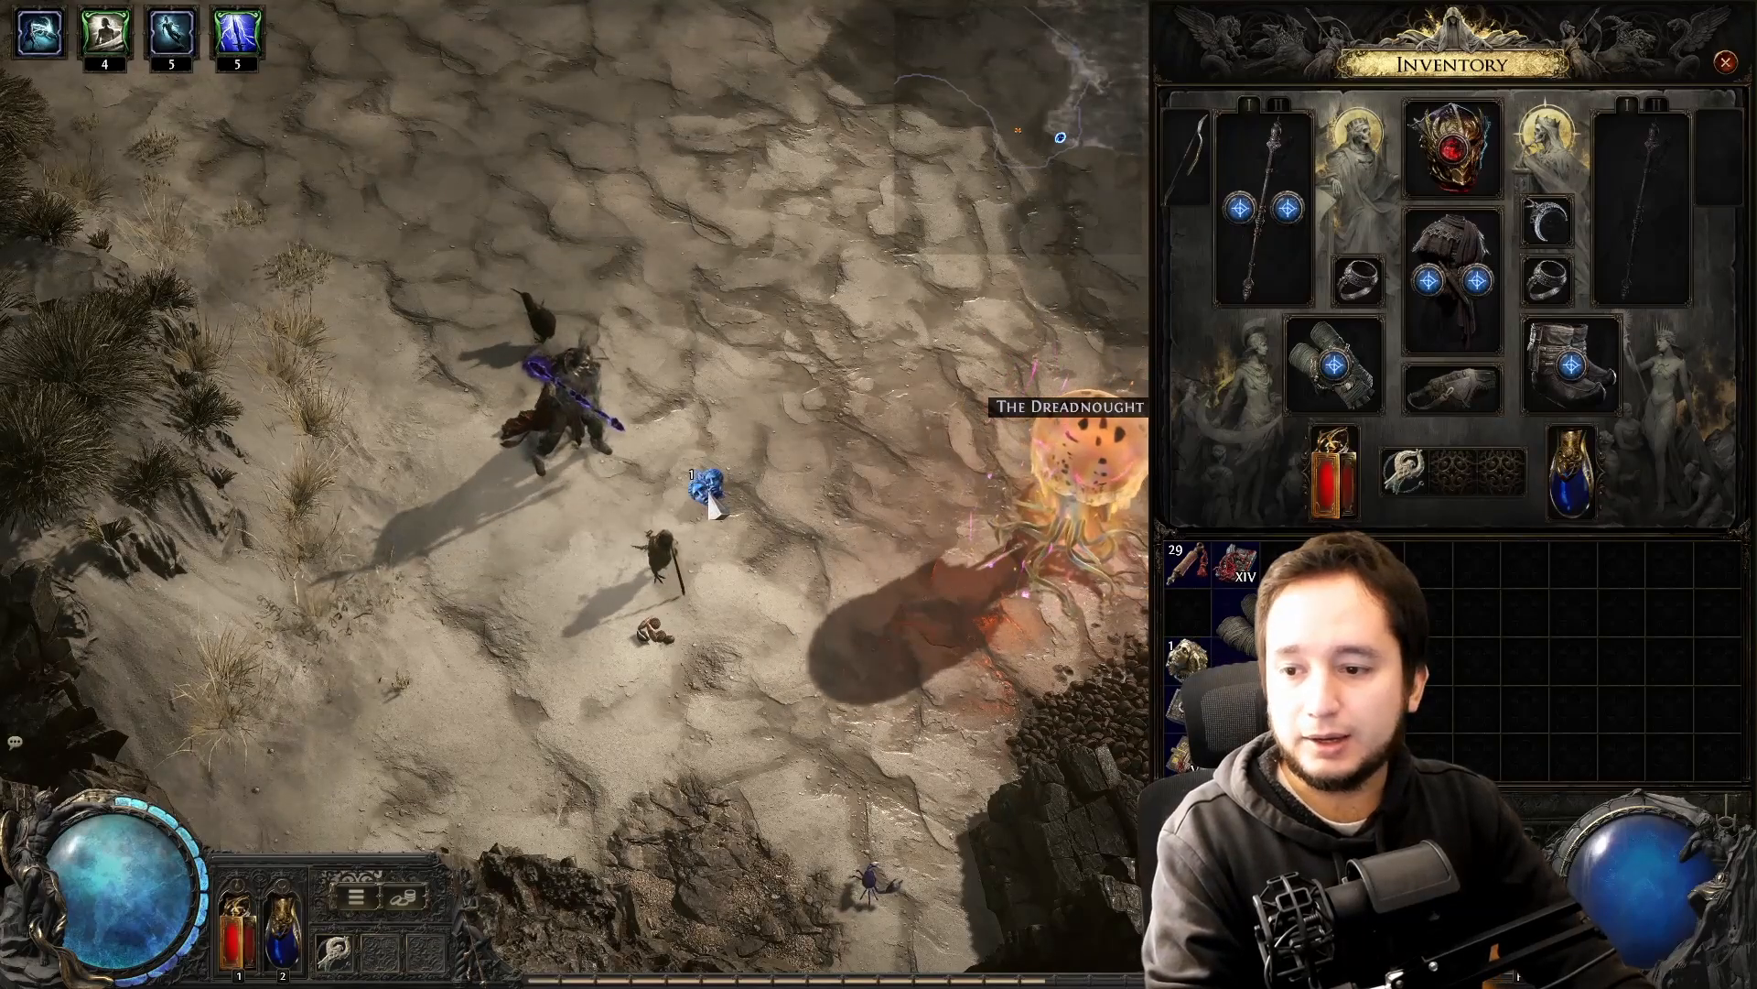
pyautogui.click(698, 491)
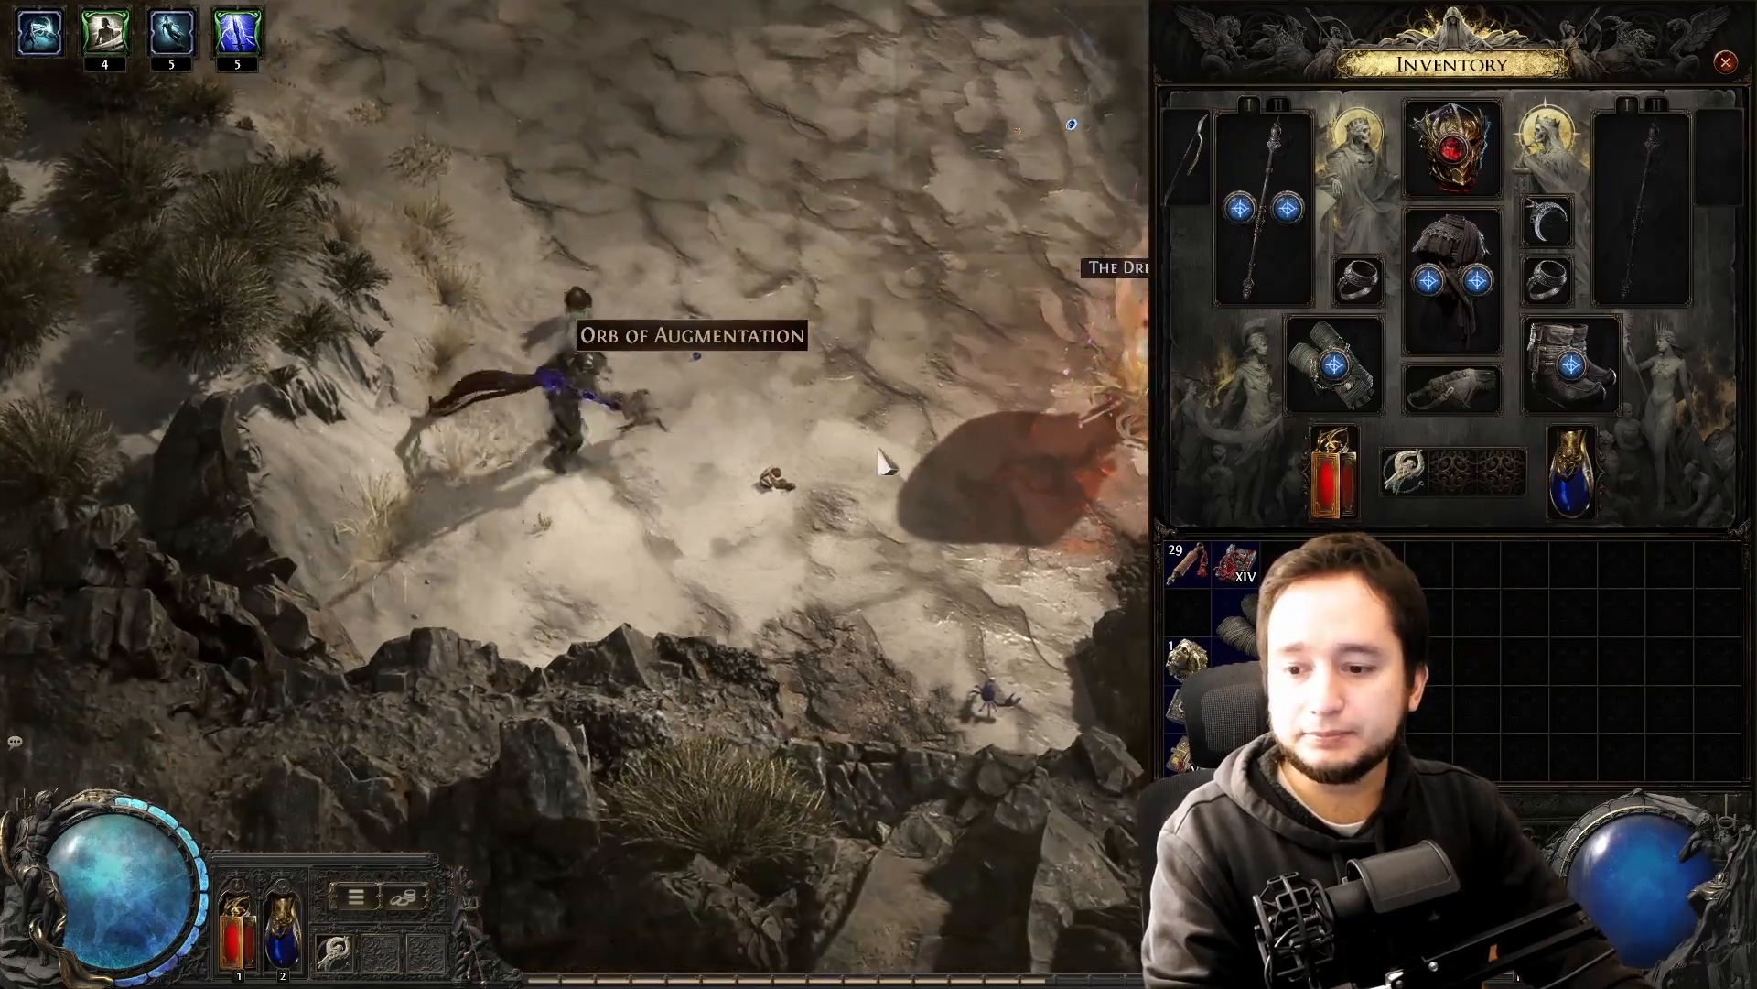
pyautogui.moveTo(633, 422)
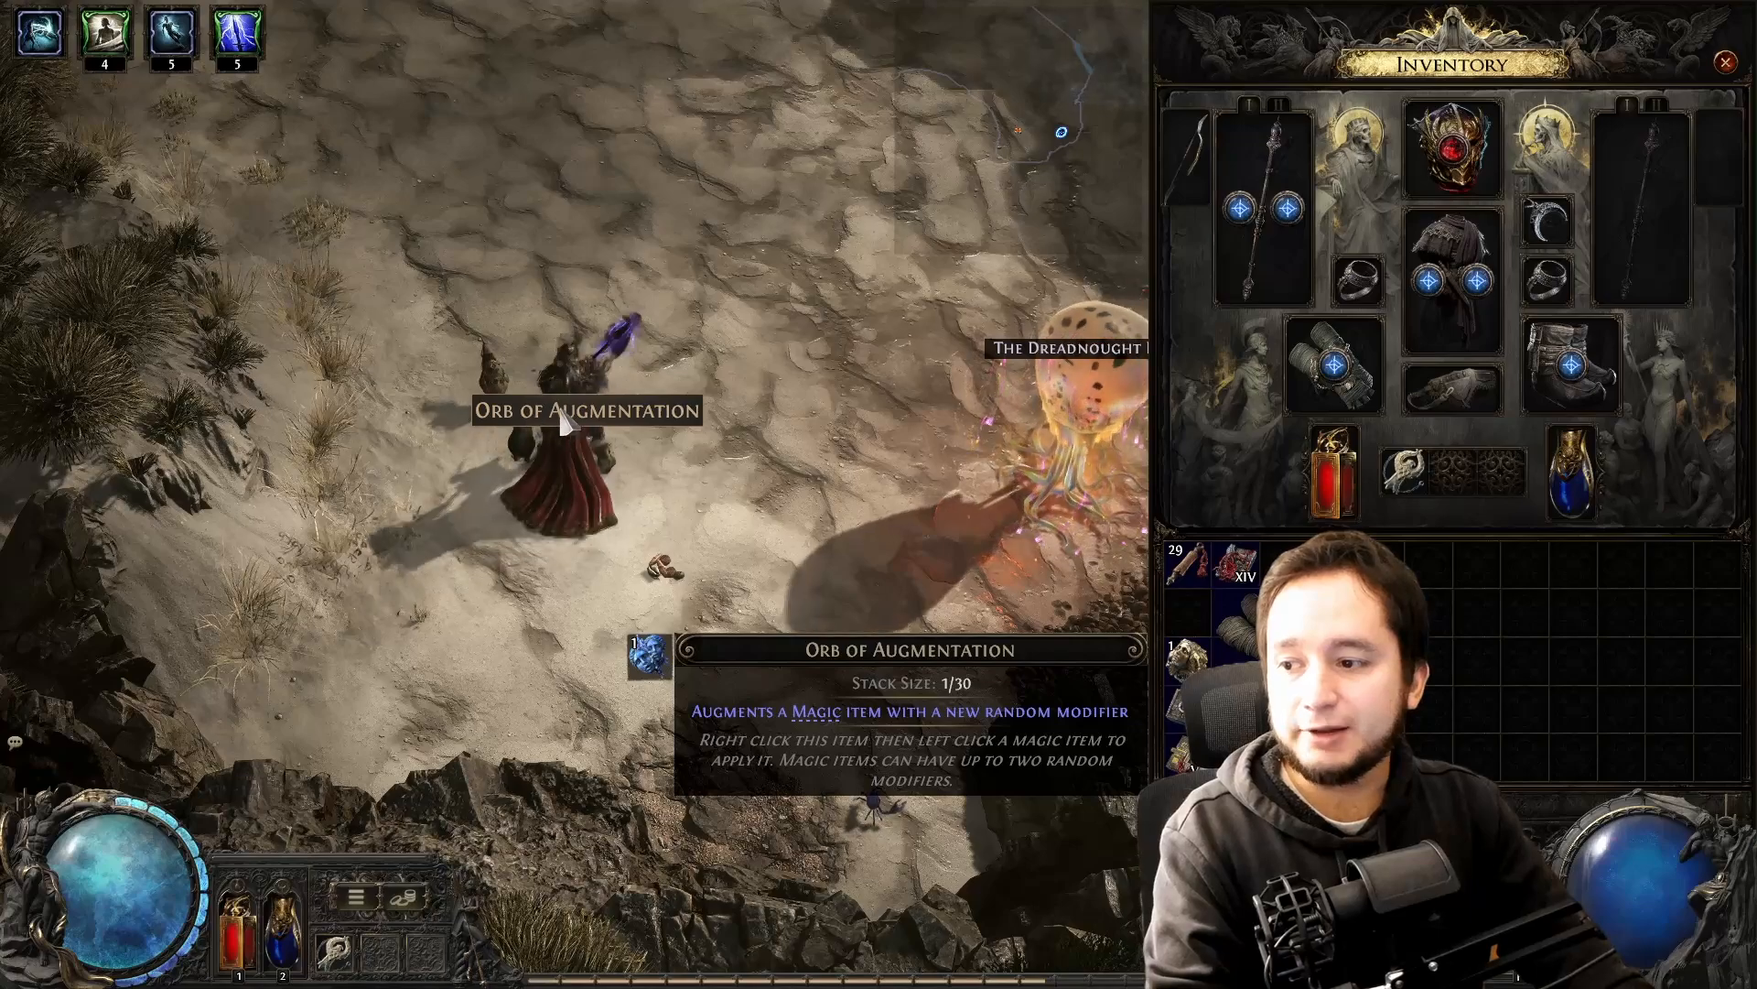
pyautogui.click(579, 425)
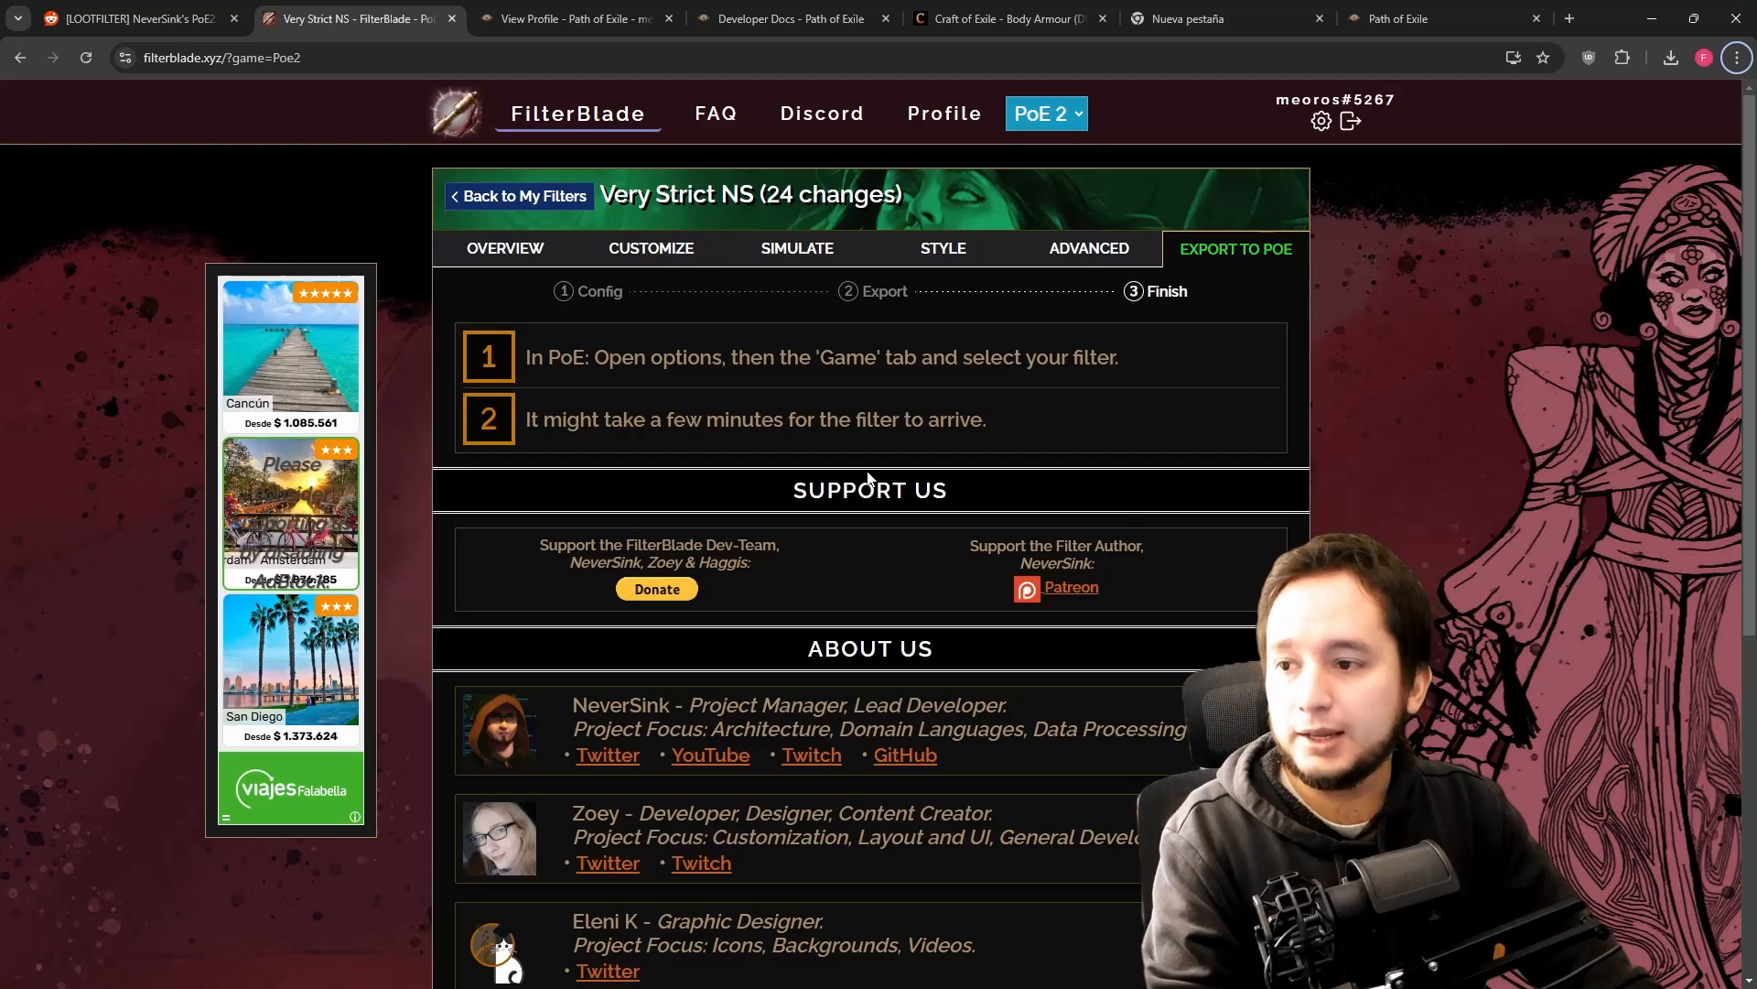
# - Open the simulator's module for importing items from PoE and ready its item paste field
pyautogui.click(804, 252)
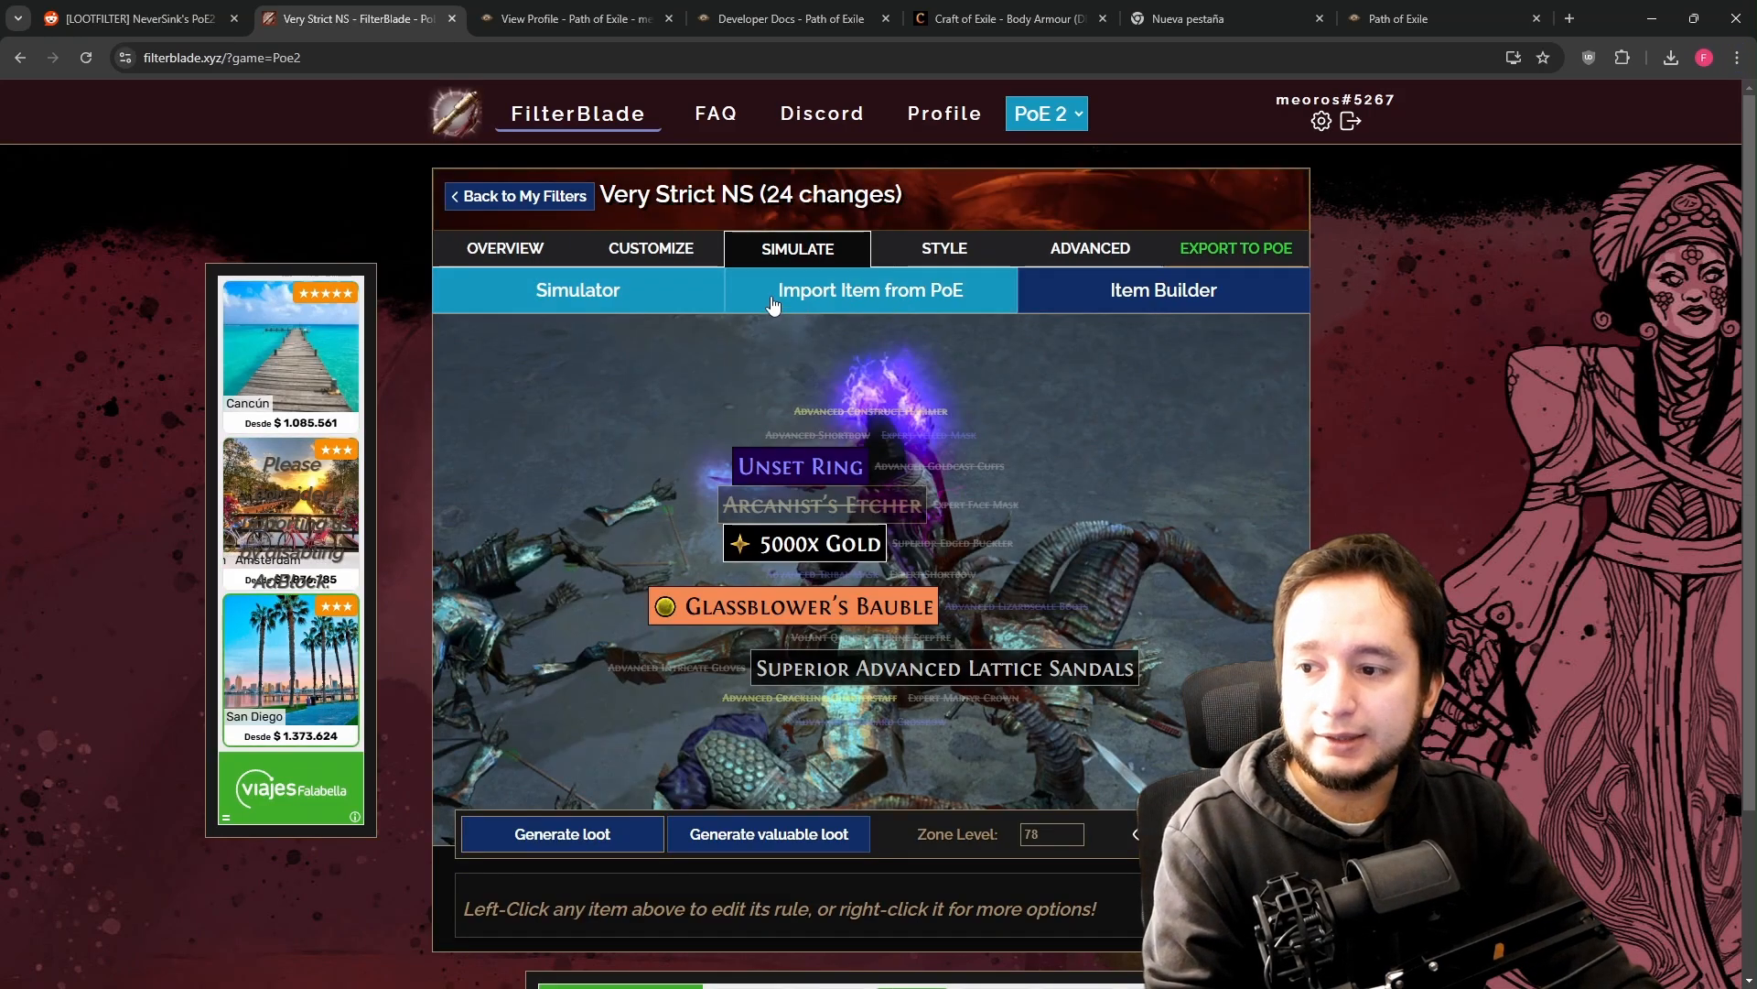
pyautogui.click(860, 300)
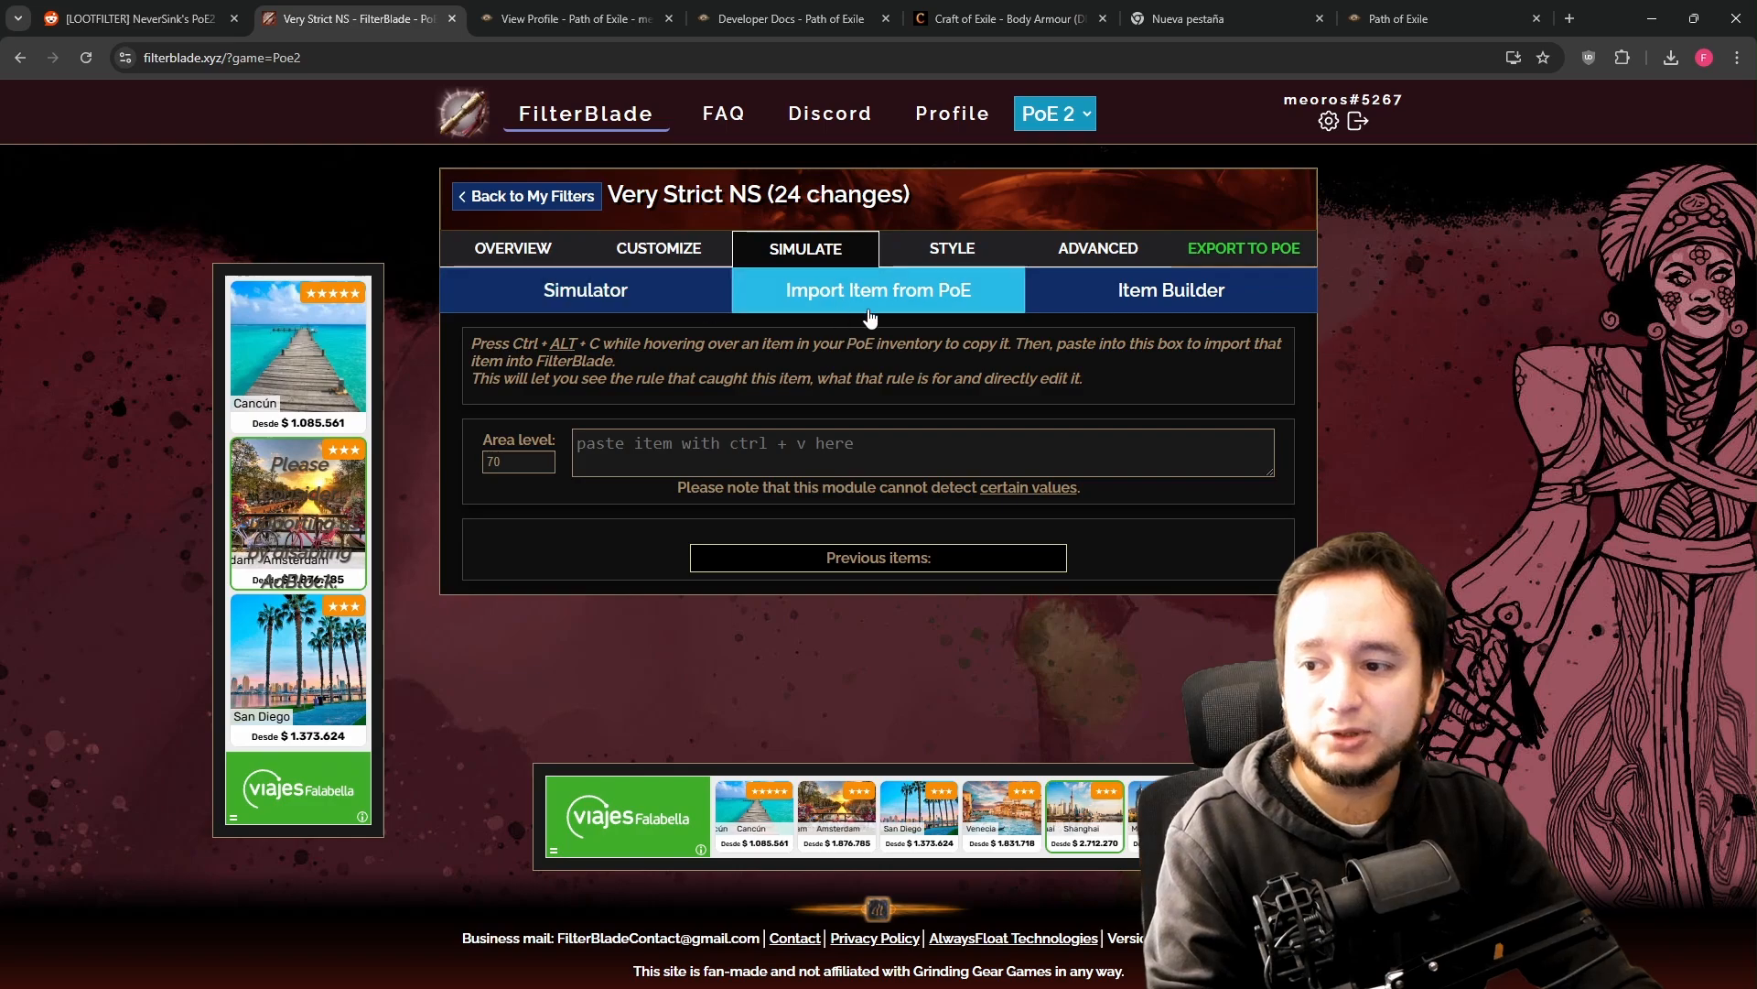
pyautogui.click(671, 443)
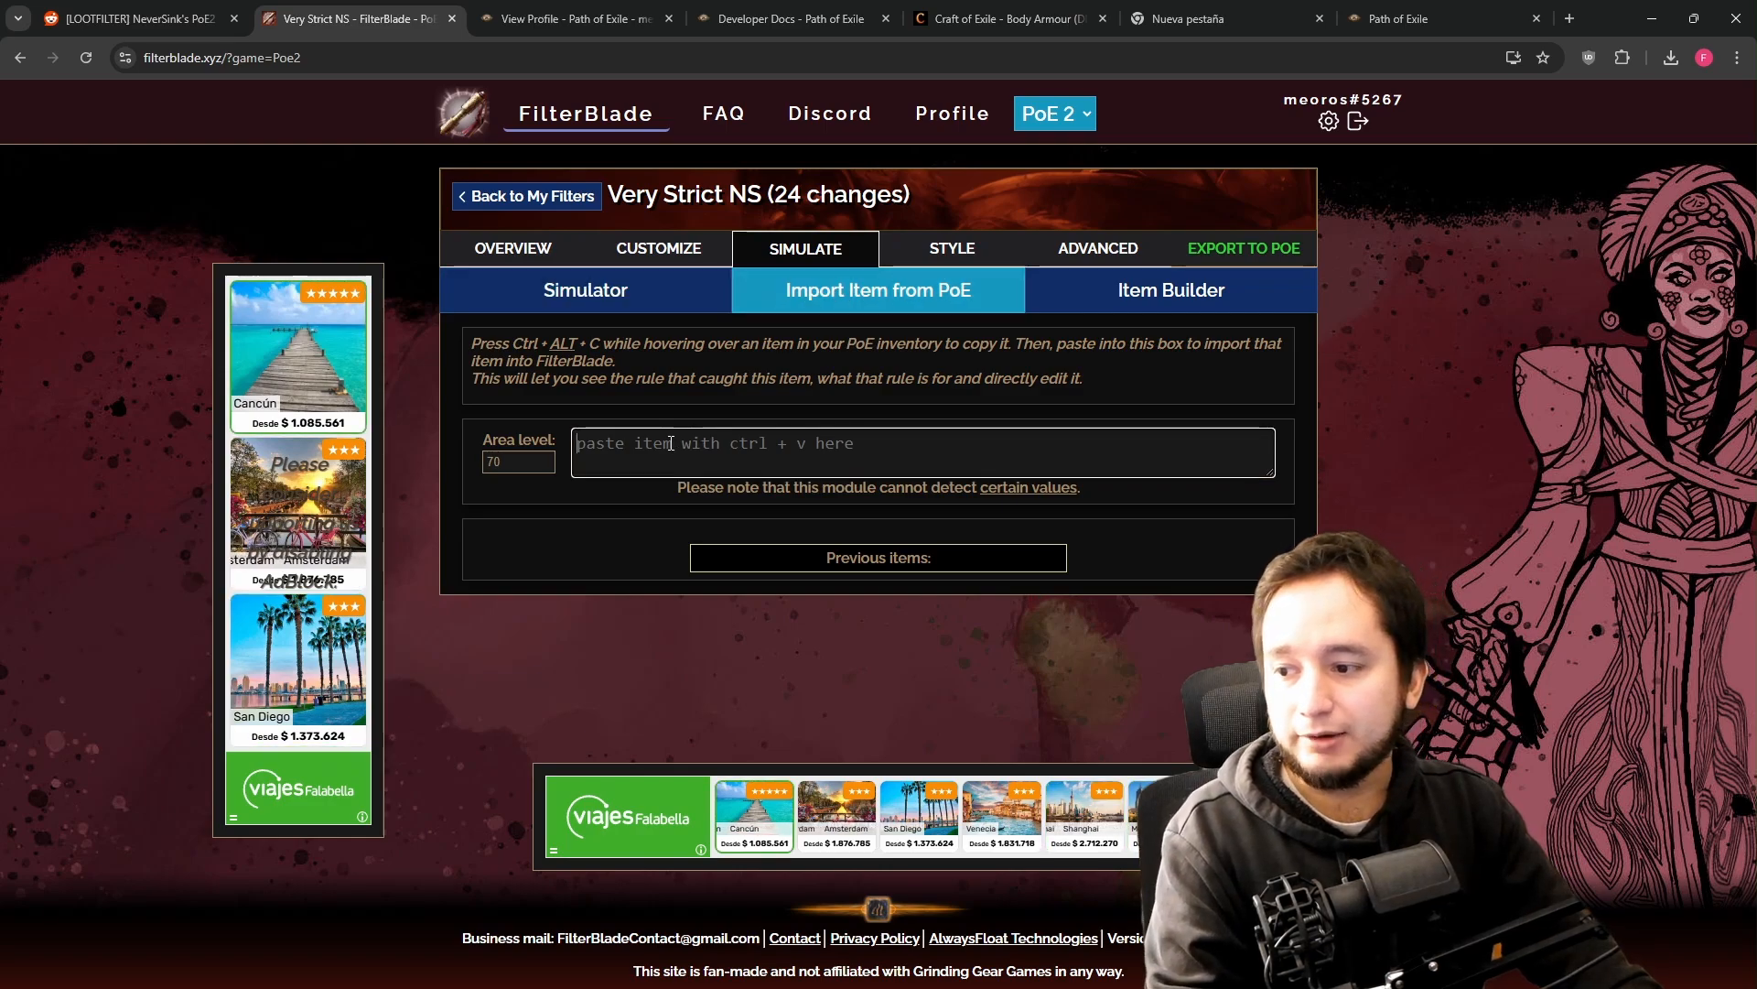
pyautogui.doubleClick(518, 462)
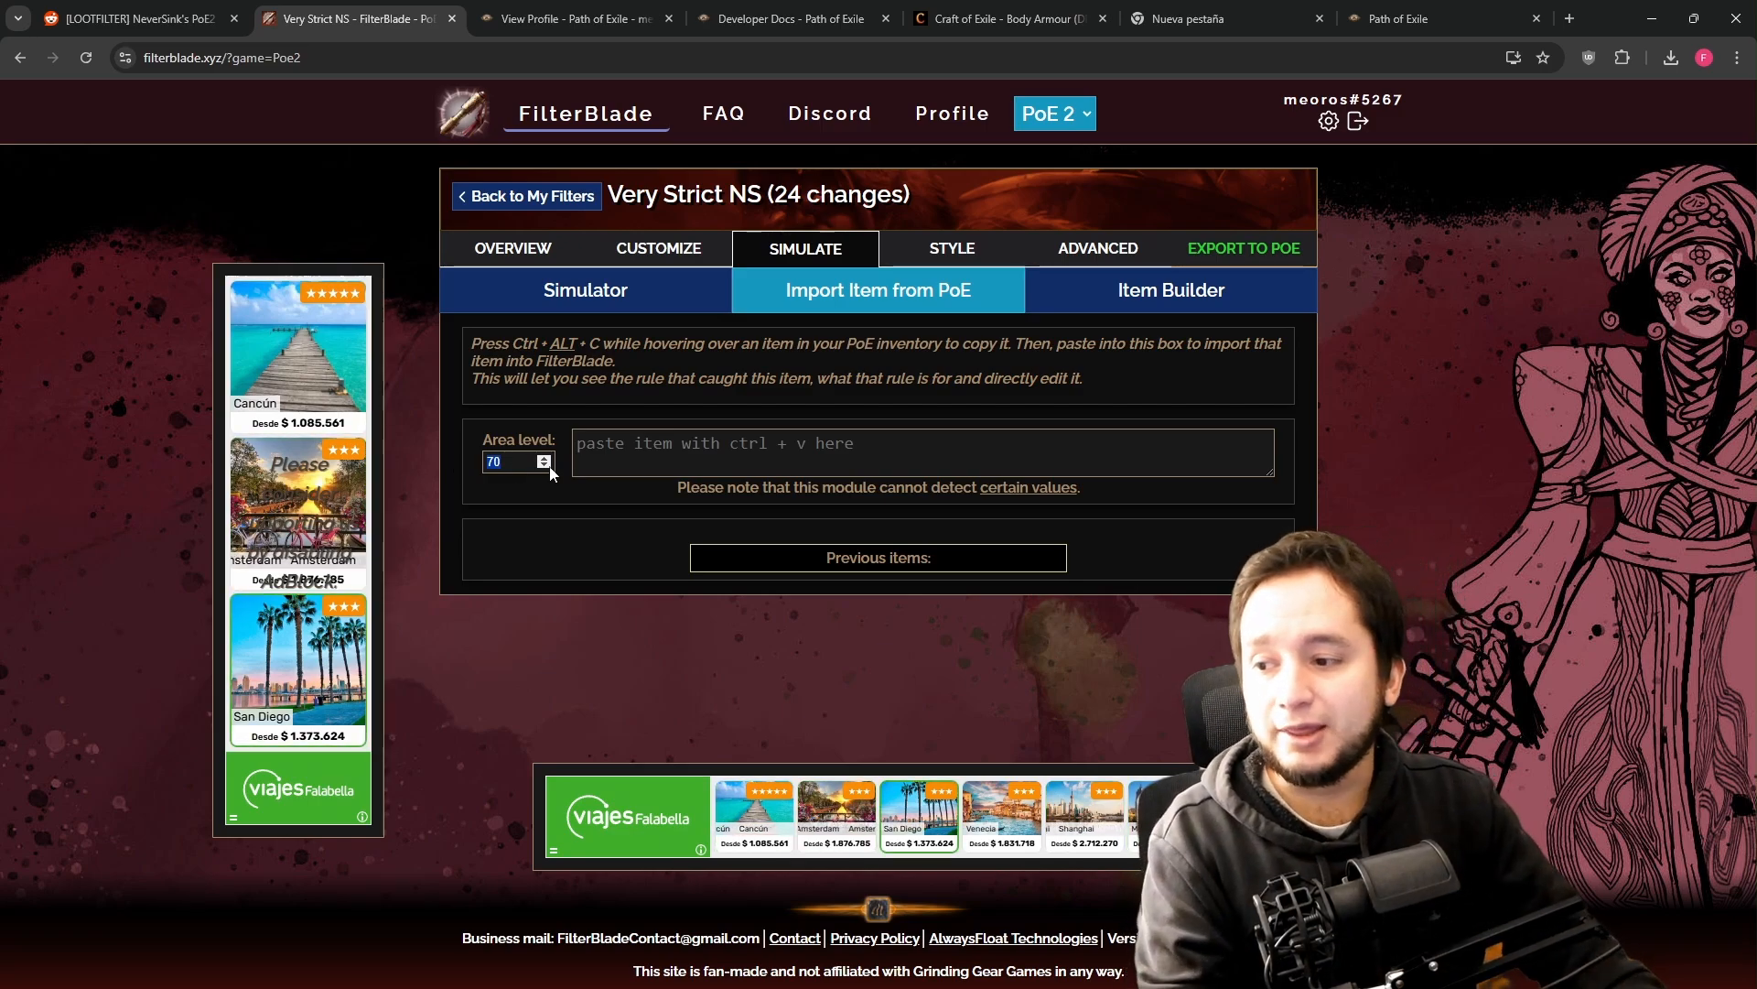
pyautogui.click(674, 446)
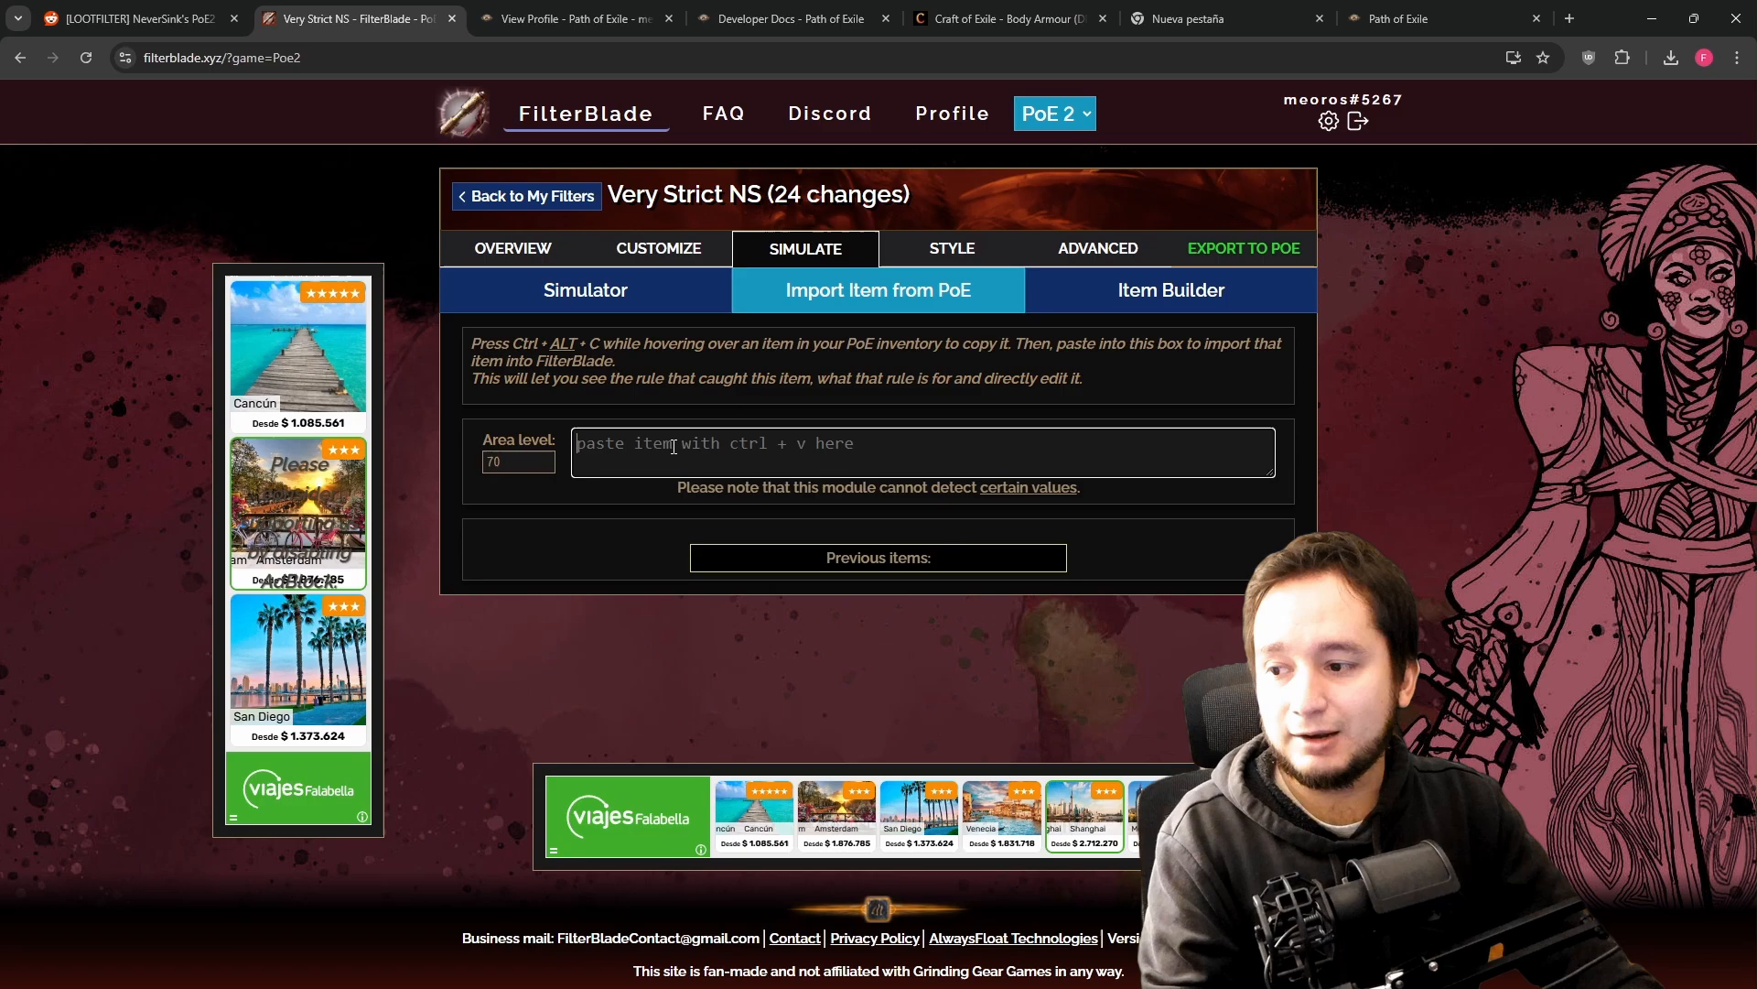
# - Set the import area level to 78 and paste in the copied Orb of Augmentation
pyautogui.doubleClick(494, 464)
pyautogui.press('BackSpace')
pyautogui.write('7')
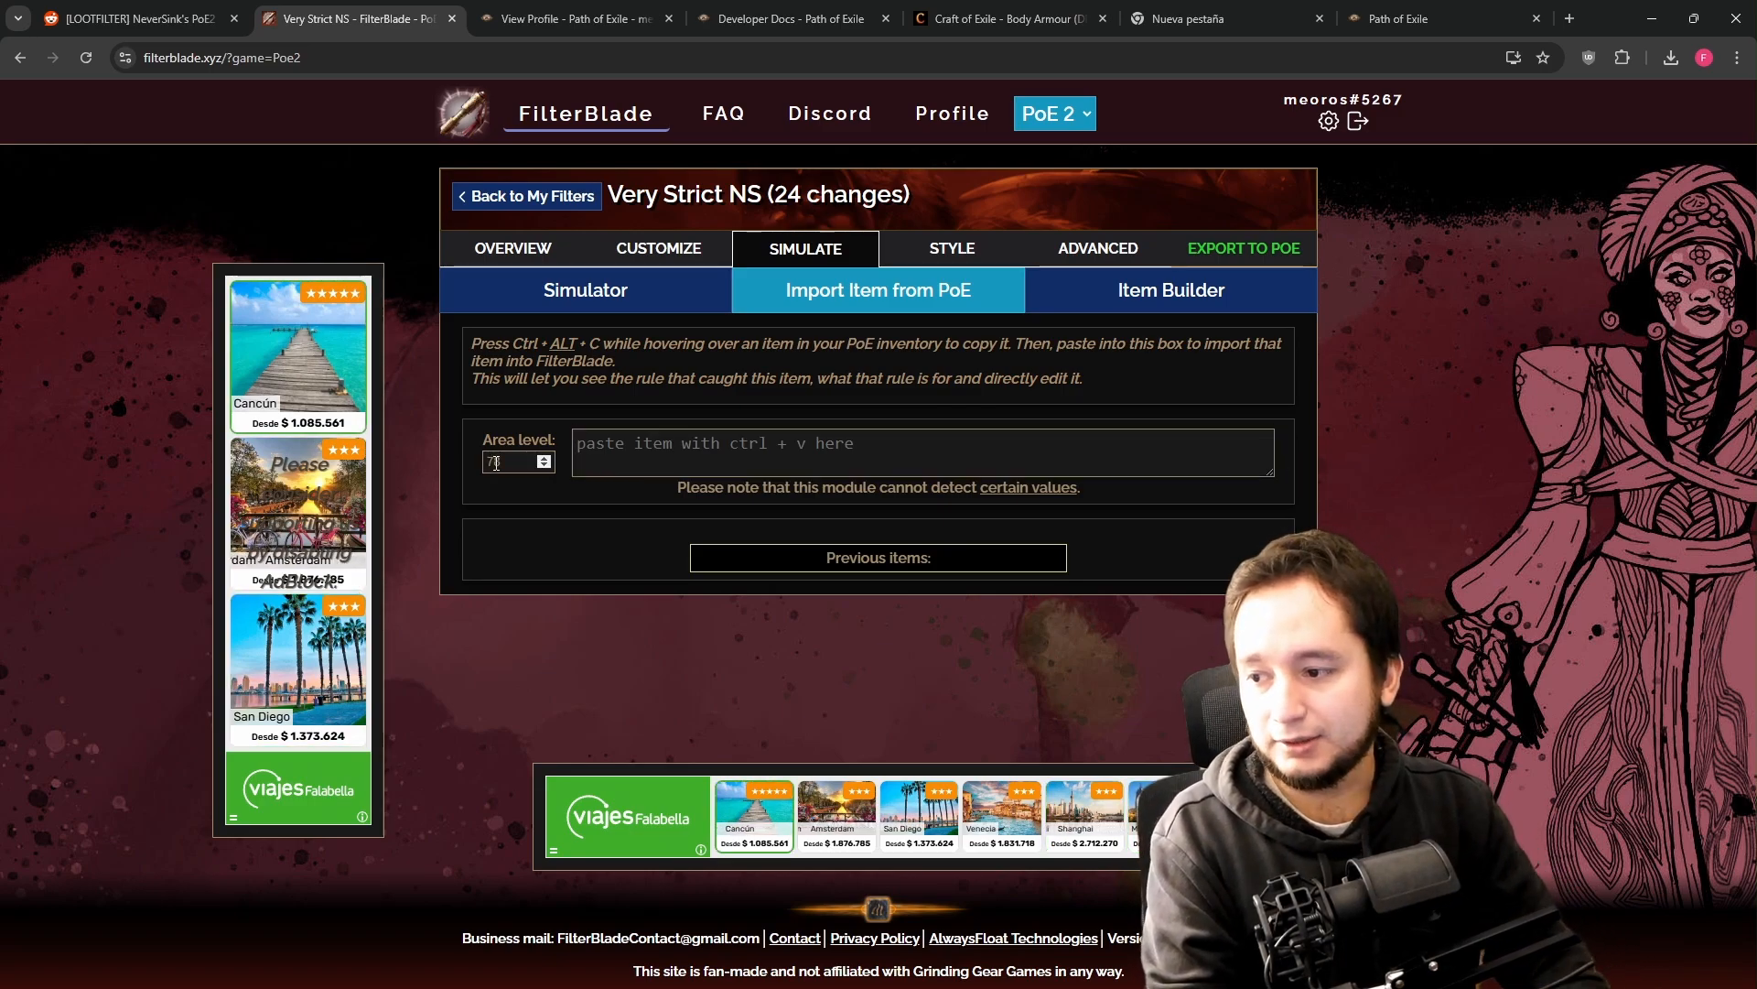
pyautogui.write('8')
pyautogui.click(691, 456)
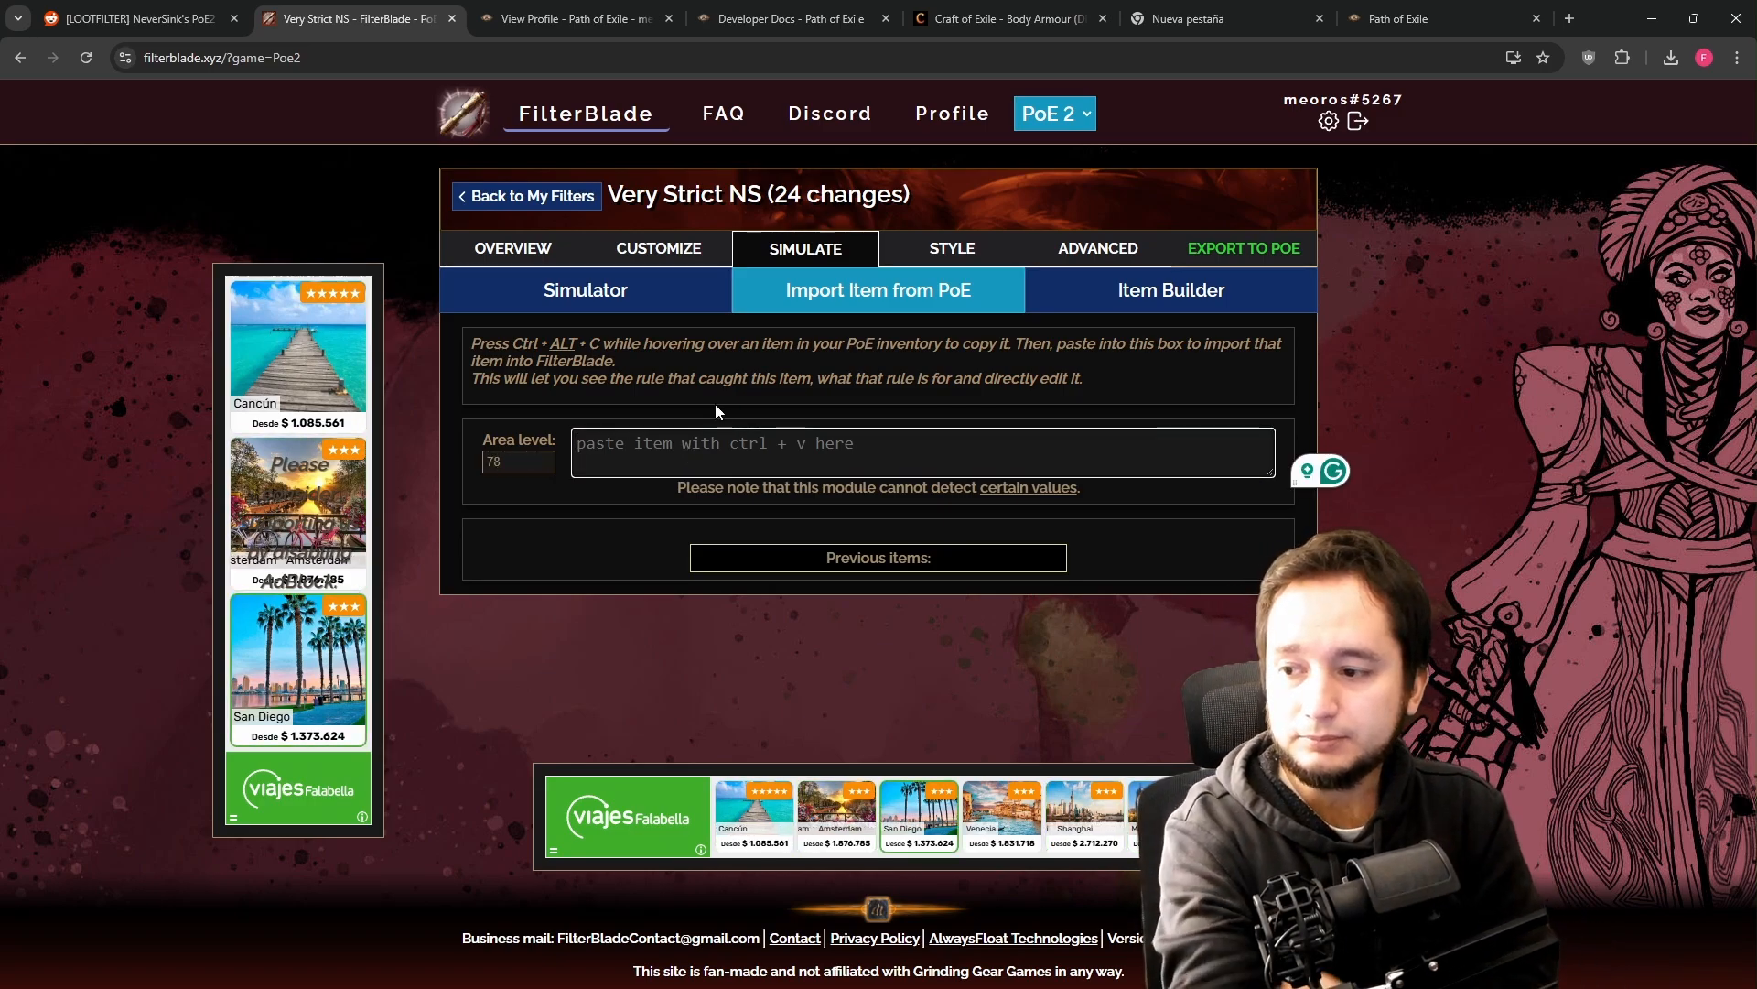
pyautogui.hotkey('ctrl', 'v')
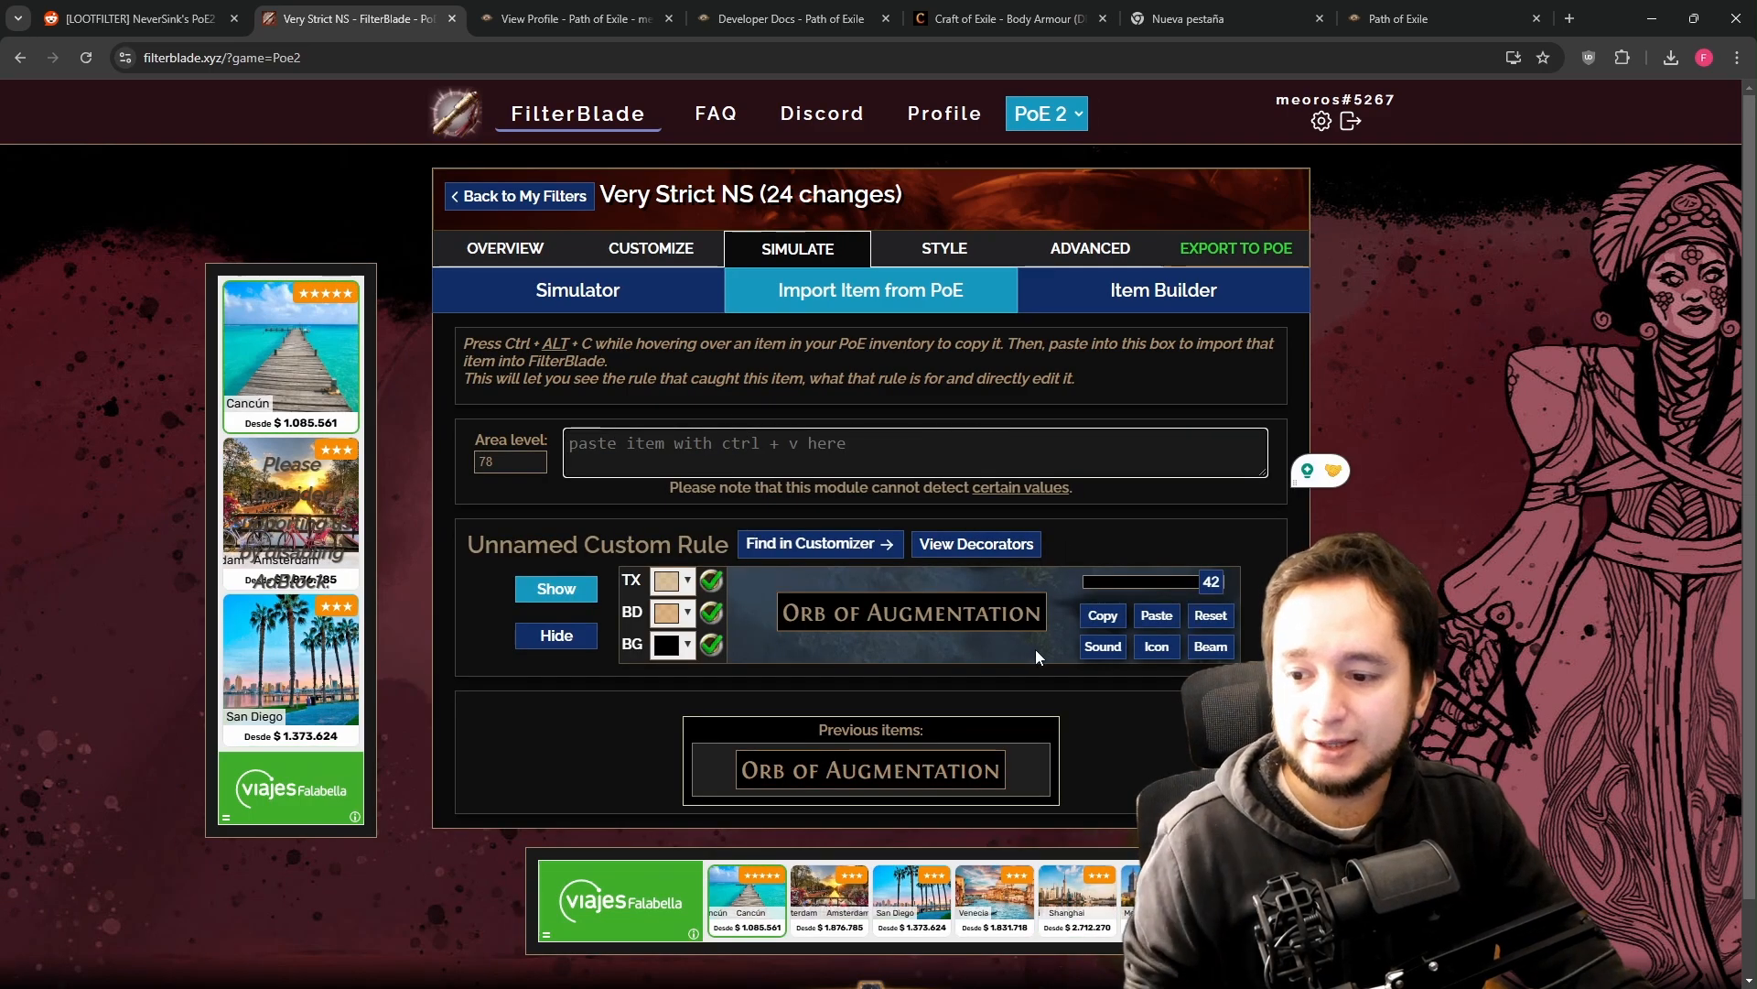
# - Find the imported Orb of Augmentation's custom rule in the Customizer and examine it
pyautogui.moveTo(933, 632)
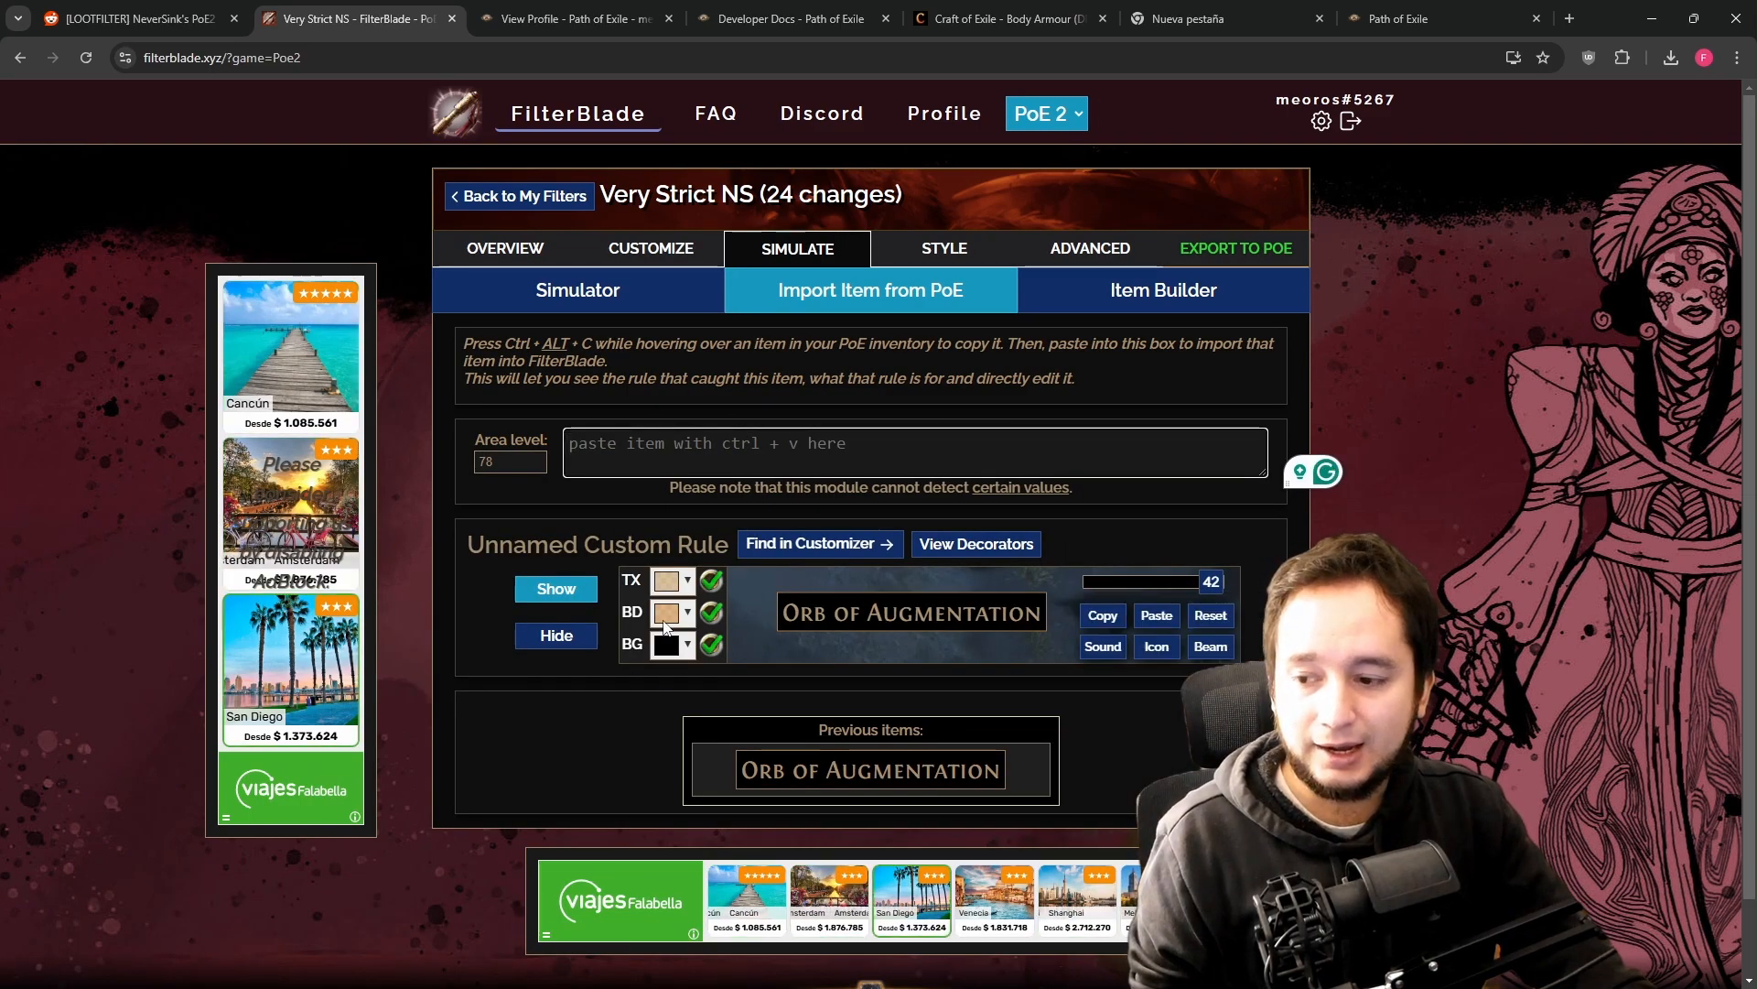
pyautogui.click(798, 561)
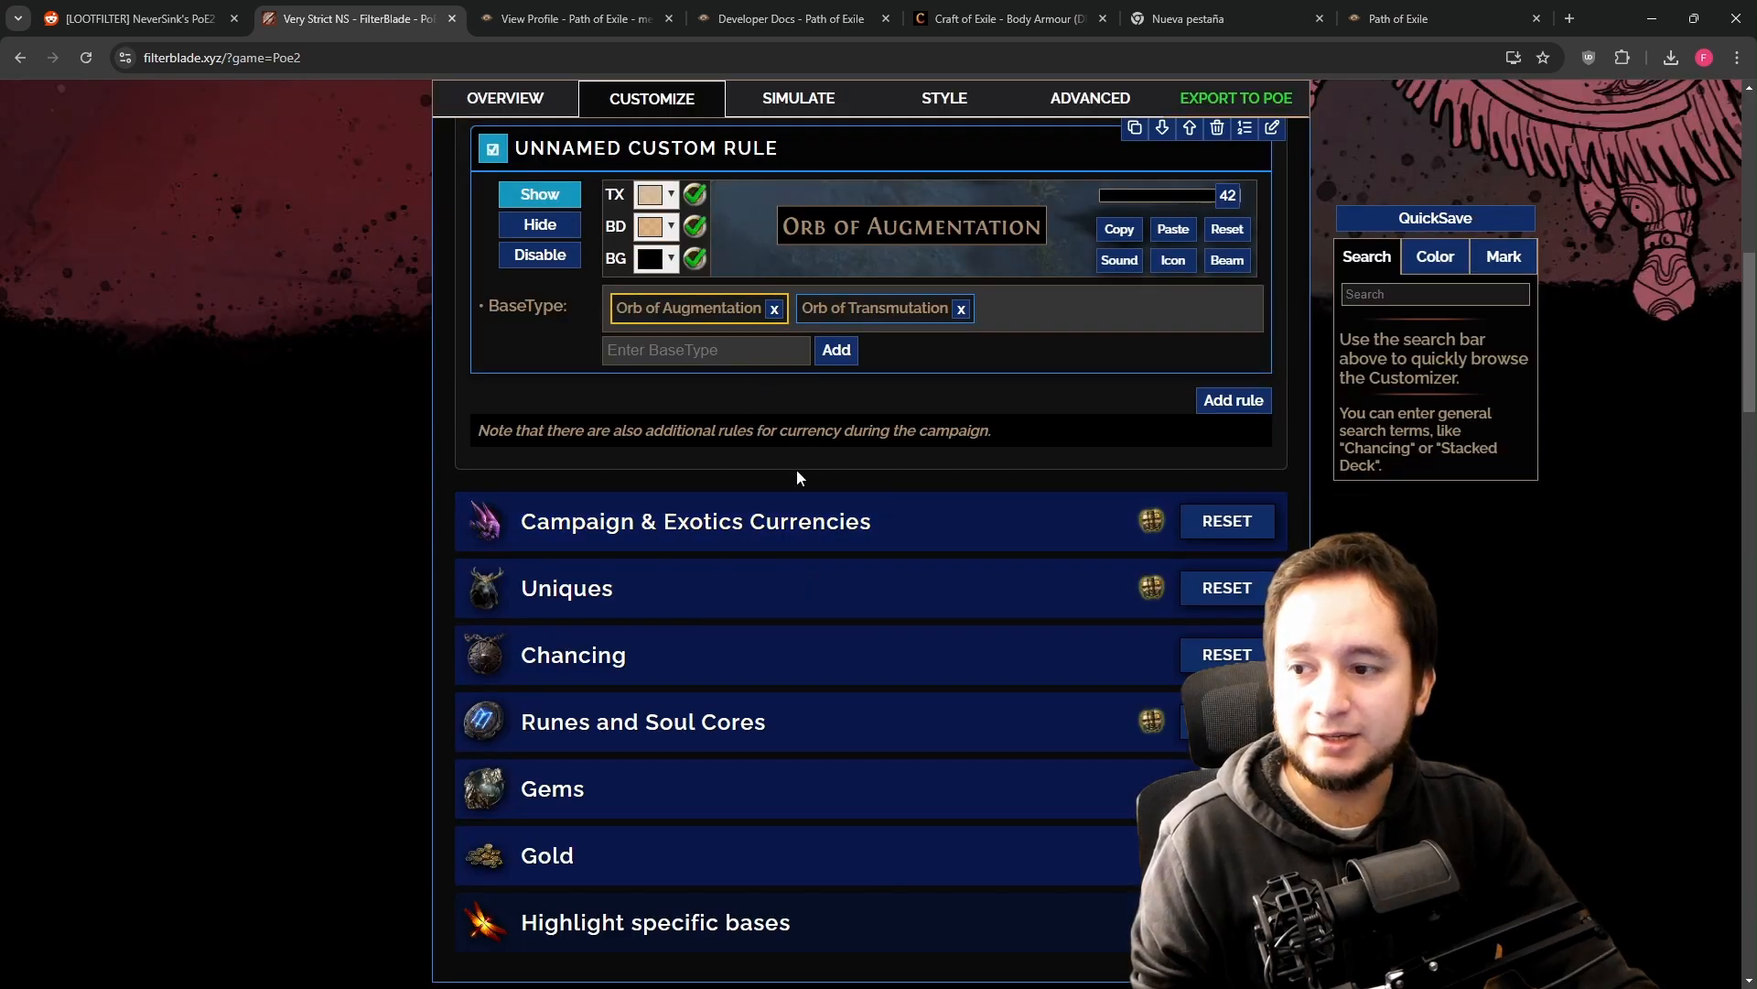
pyautogui.scroll(3, 883, 282)
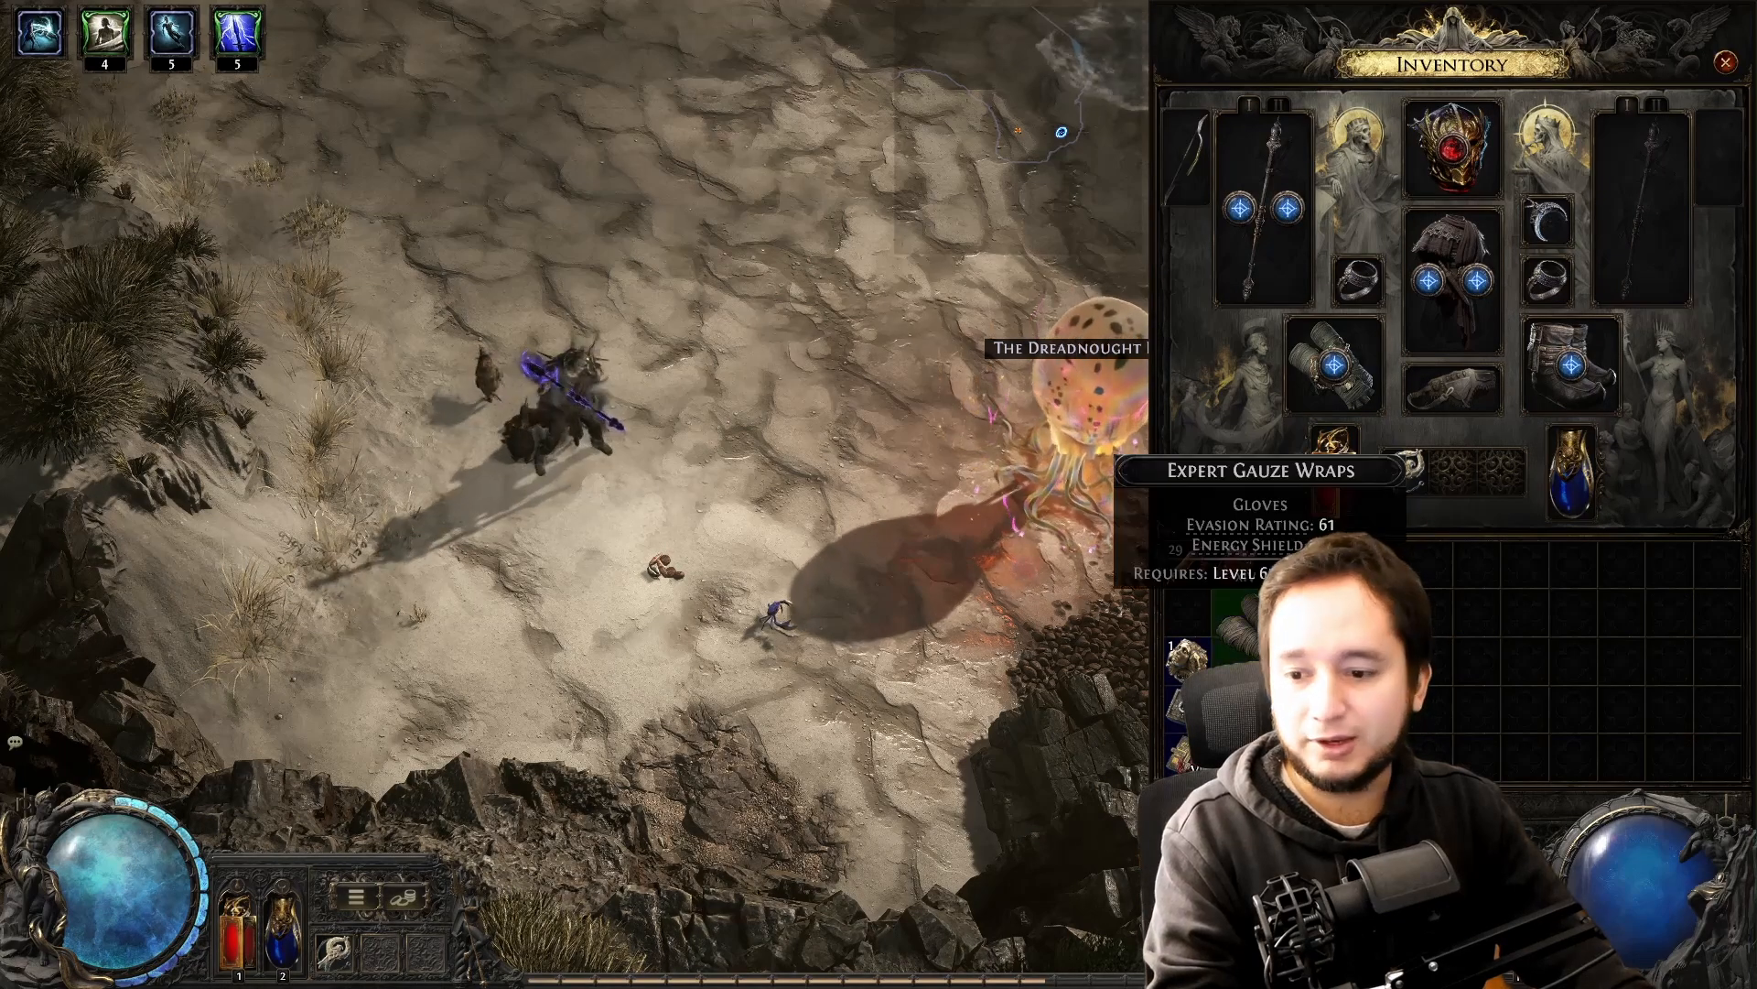
# - Switch to the game, drop the Expert Gauze Wraps to check their label and beam, and pick them back up
pyautogui.click(1260, 636)
pyautogui.click(658, 476)
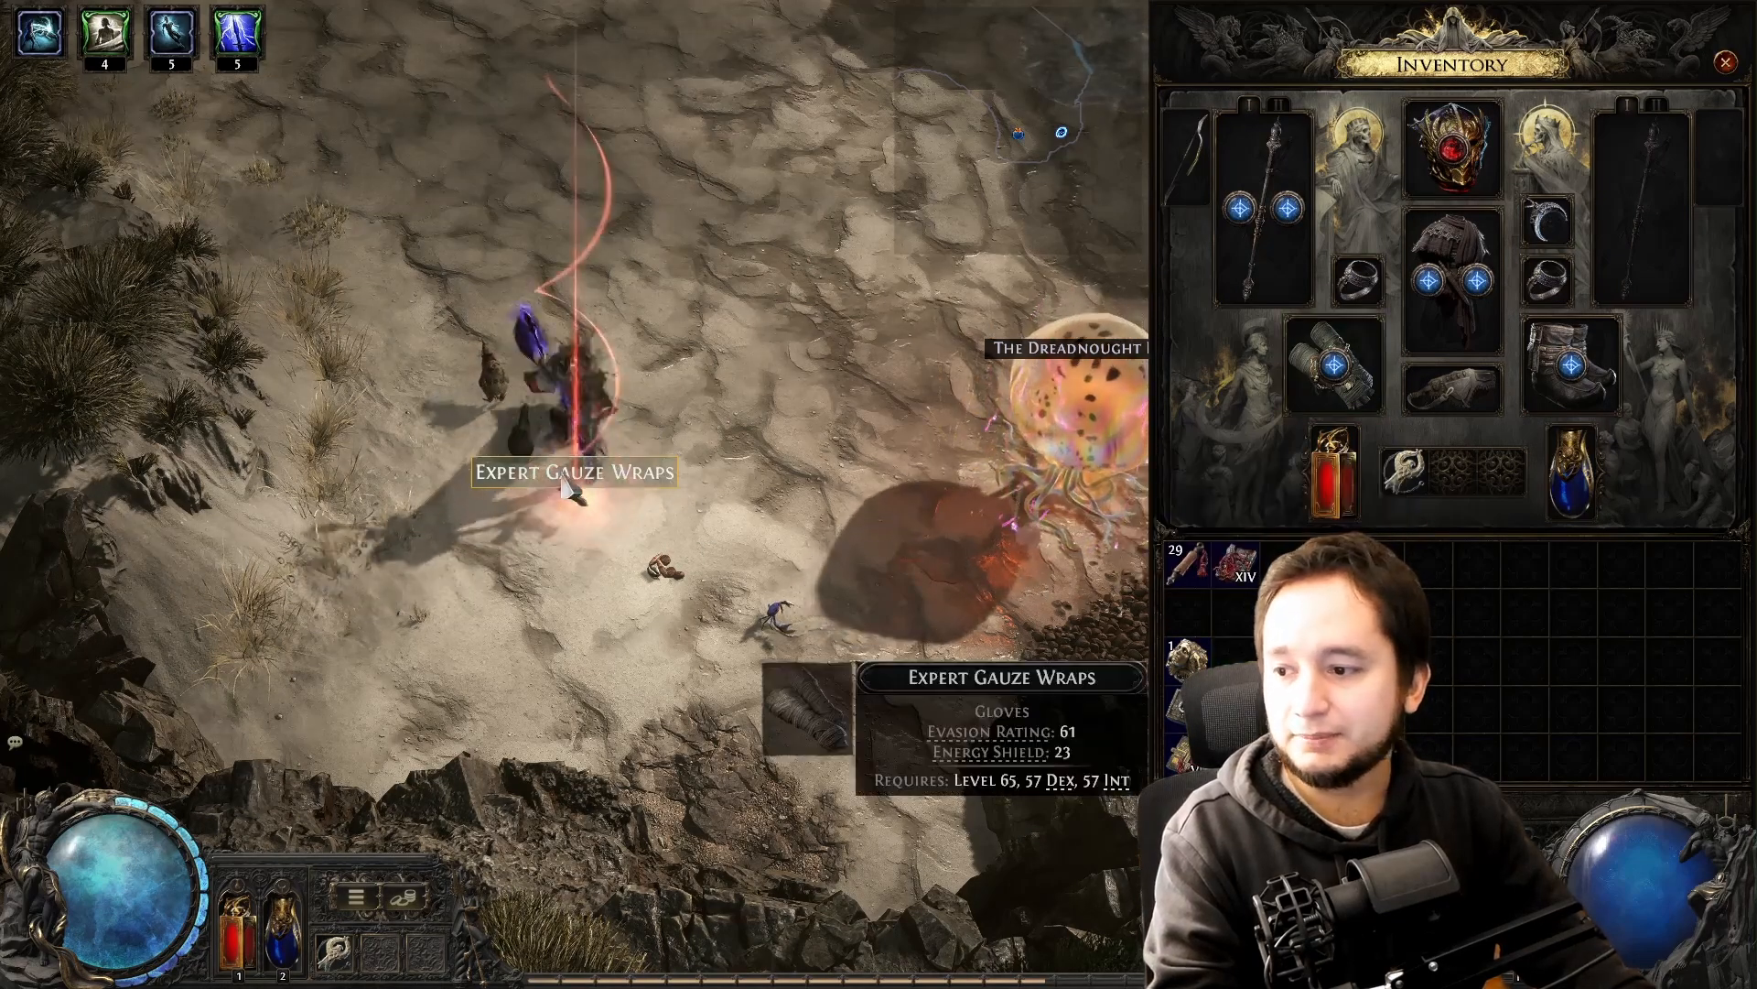
pyautogui.click(591, 493)
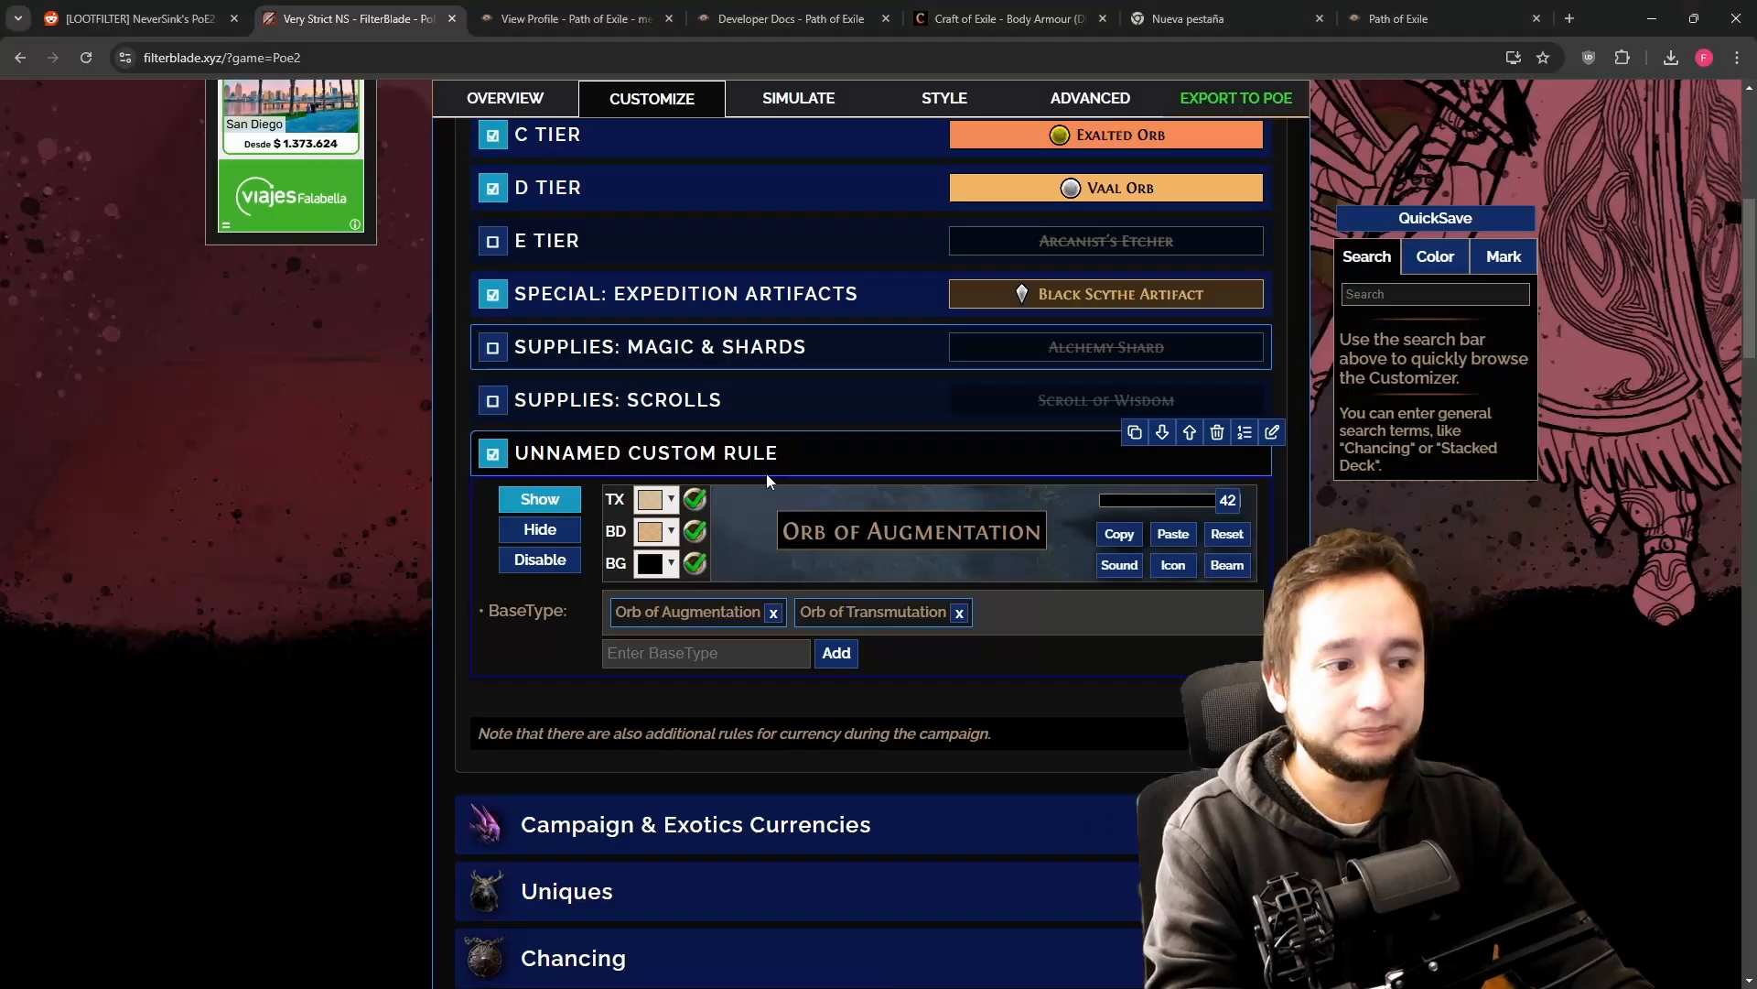
# - Switch to FilterBlade and paste the copied Expert Gauze Wraps into the simulator's item import
pyautogui.scroll(5, 767, 474)
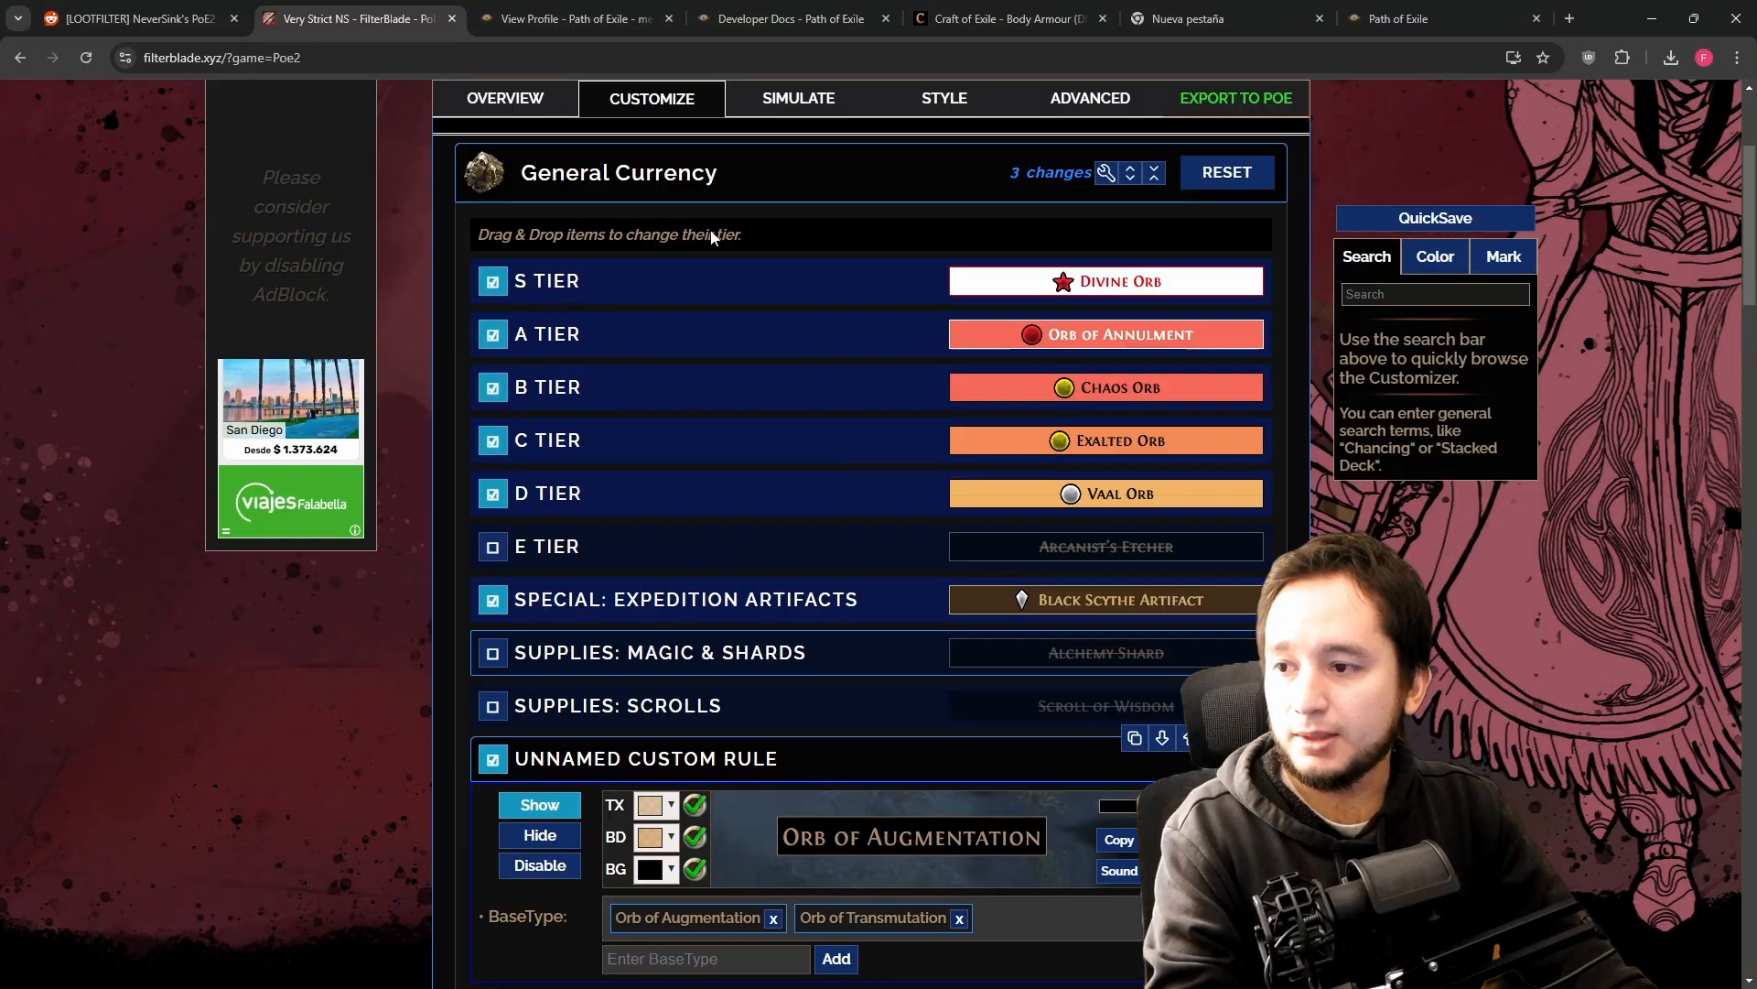
pyautogui.click(824, 259)
pyautogui.click(739, 448)
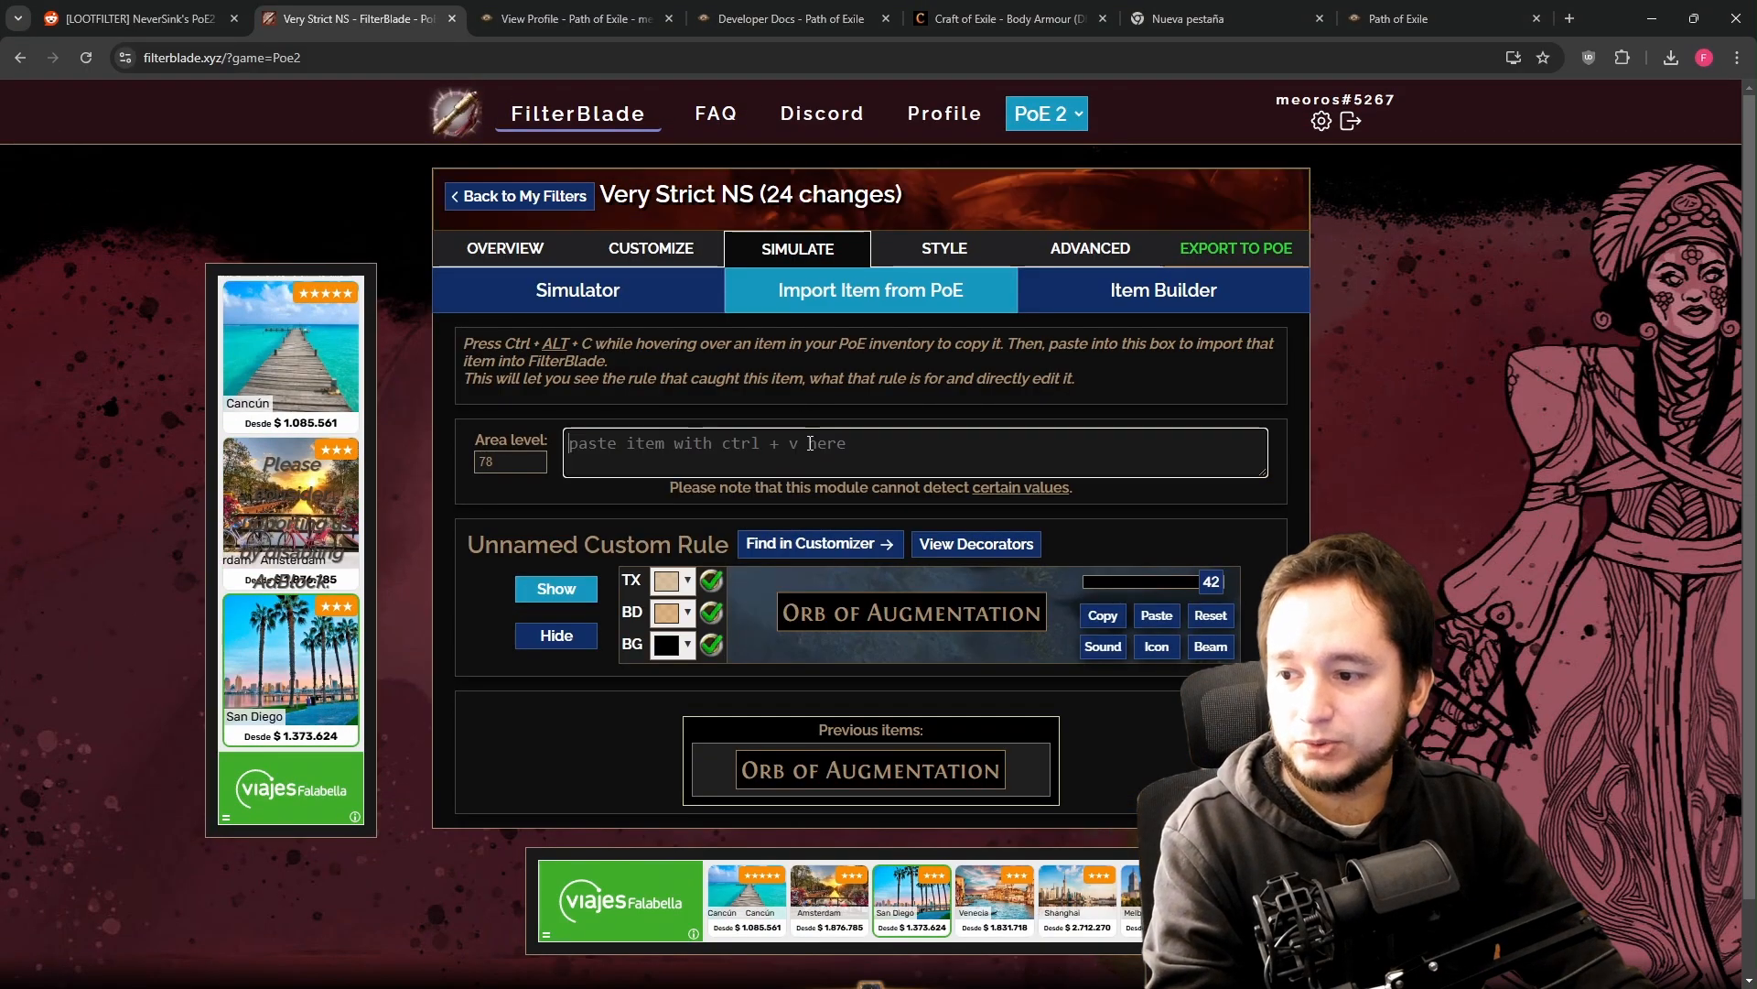
pyautogui.hotkey('ctrl', 'v')
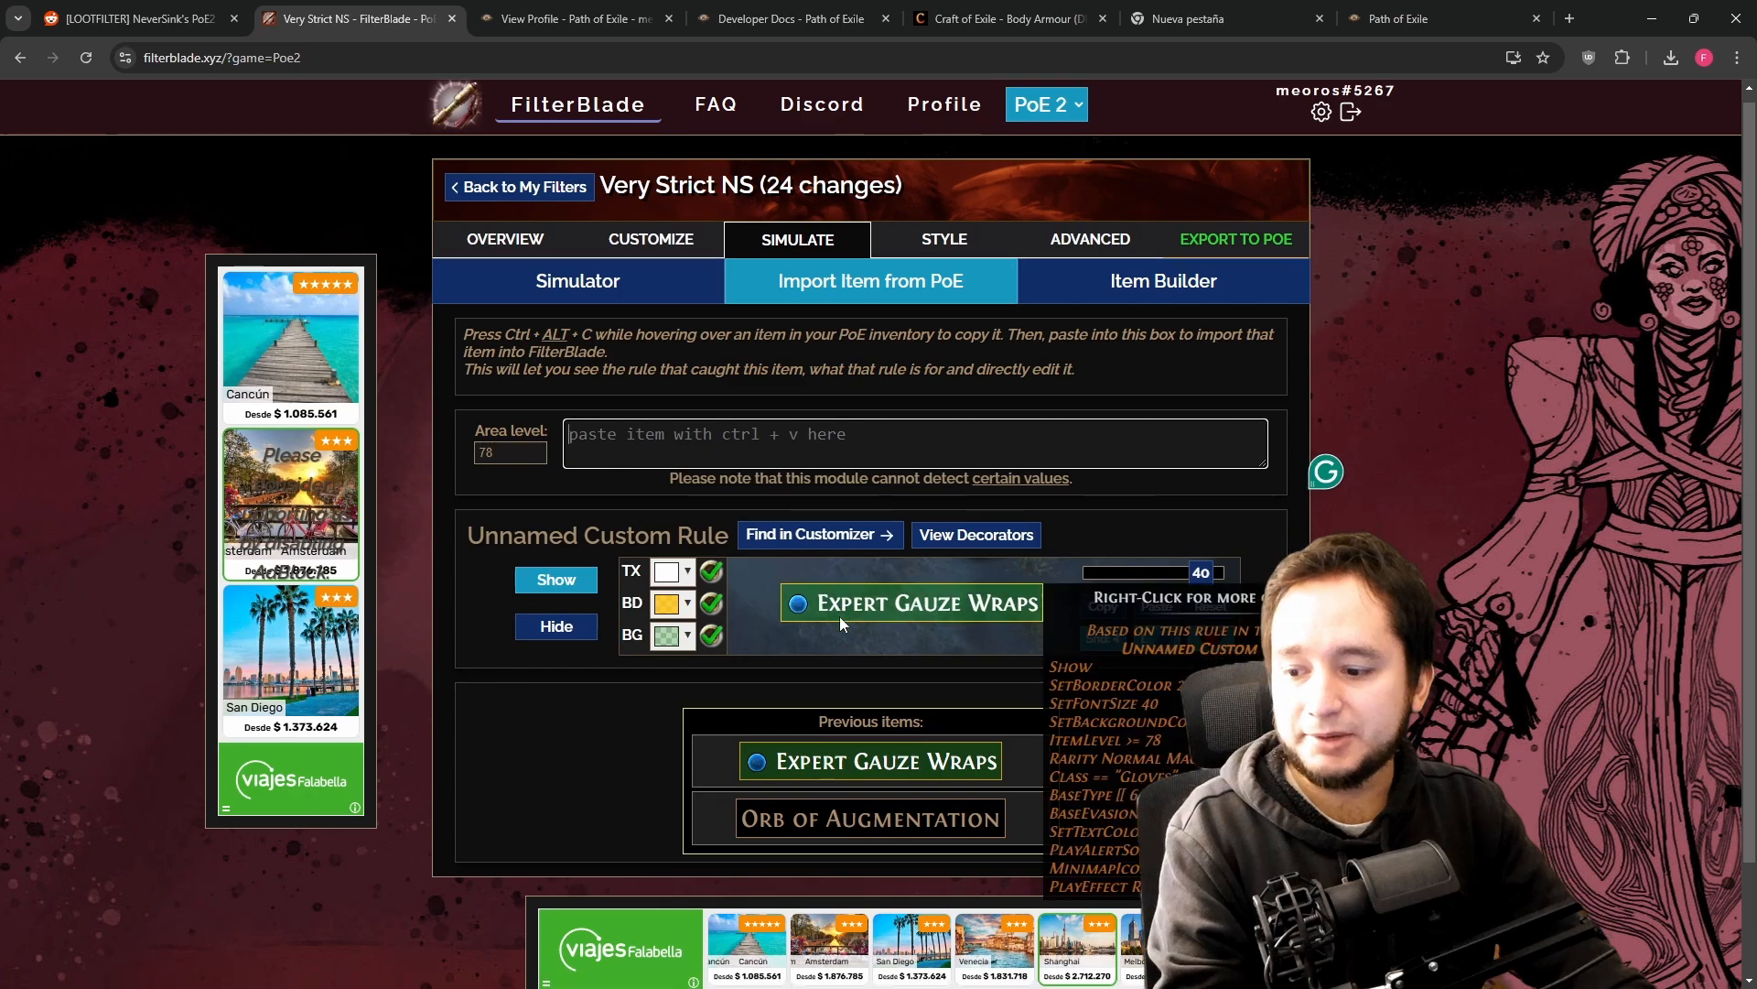
# - Examine the filter rule matching the imported Expert Gauze Wraps and find it in the Customizer
pyautogui.scroll(-2, 978, 549)
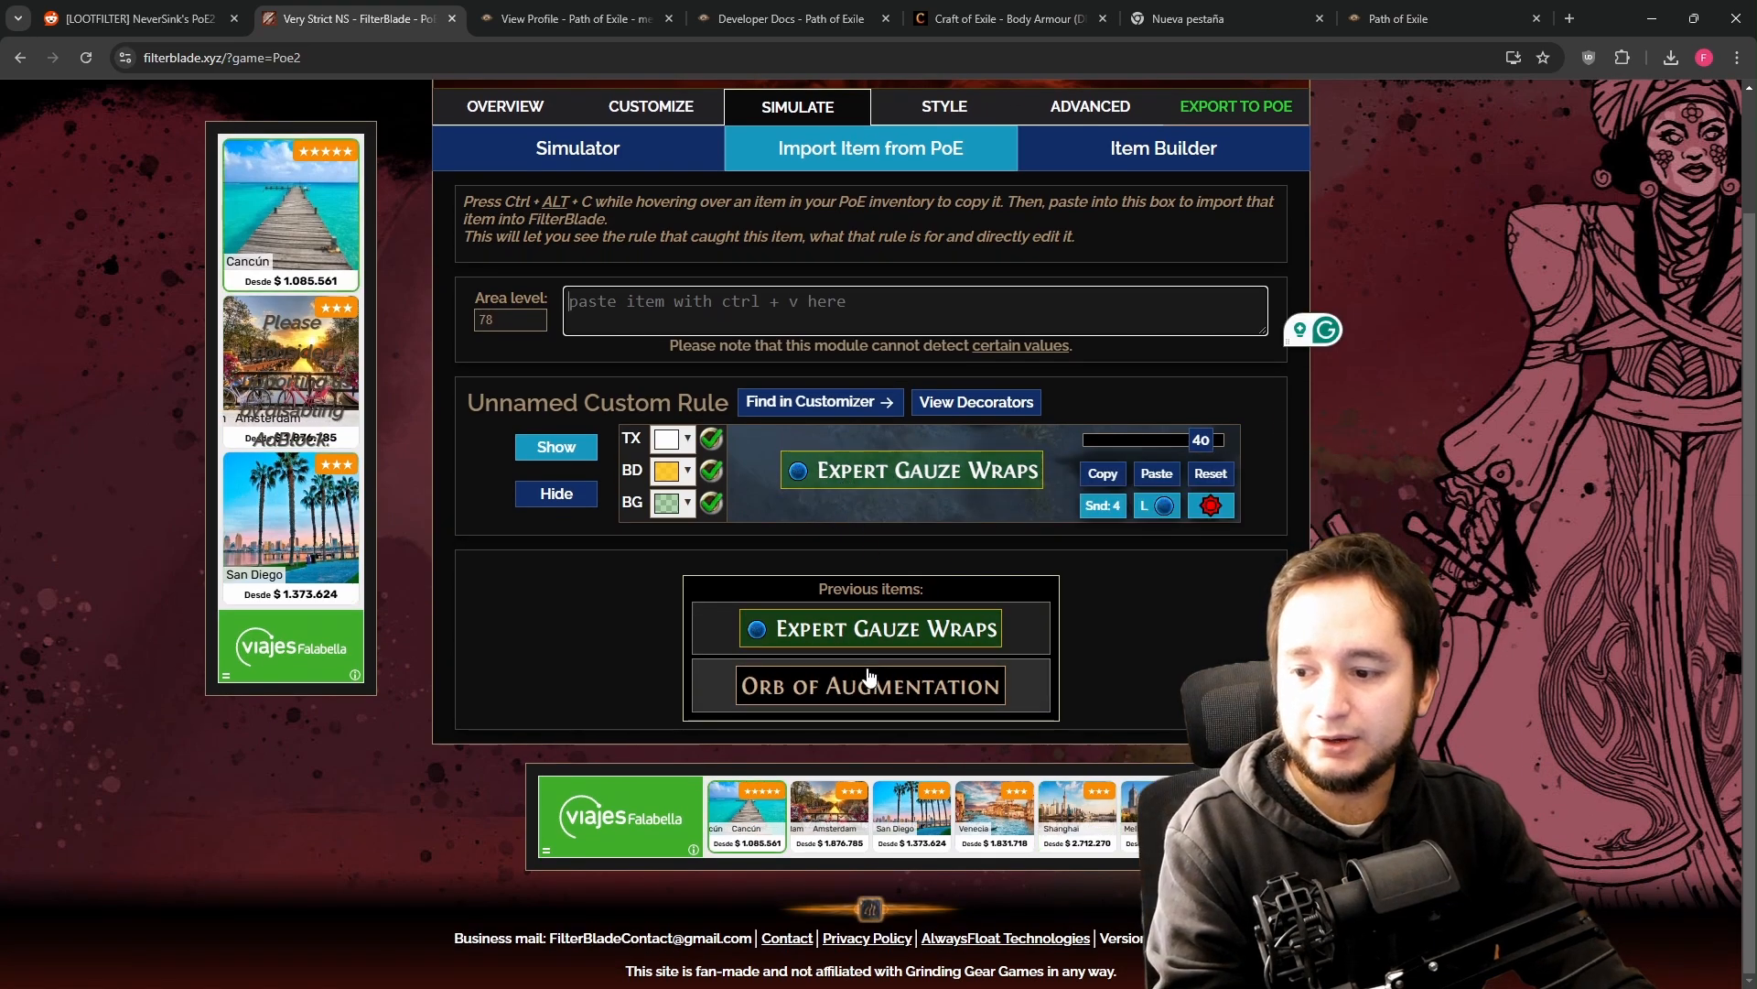
pyautogui.moveTo(858, 482)
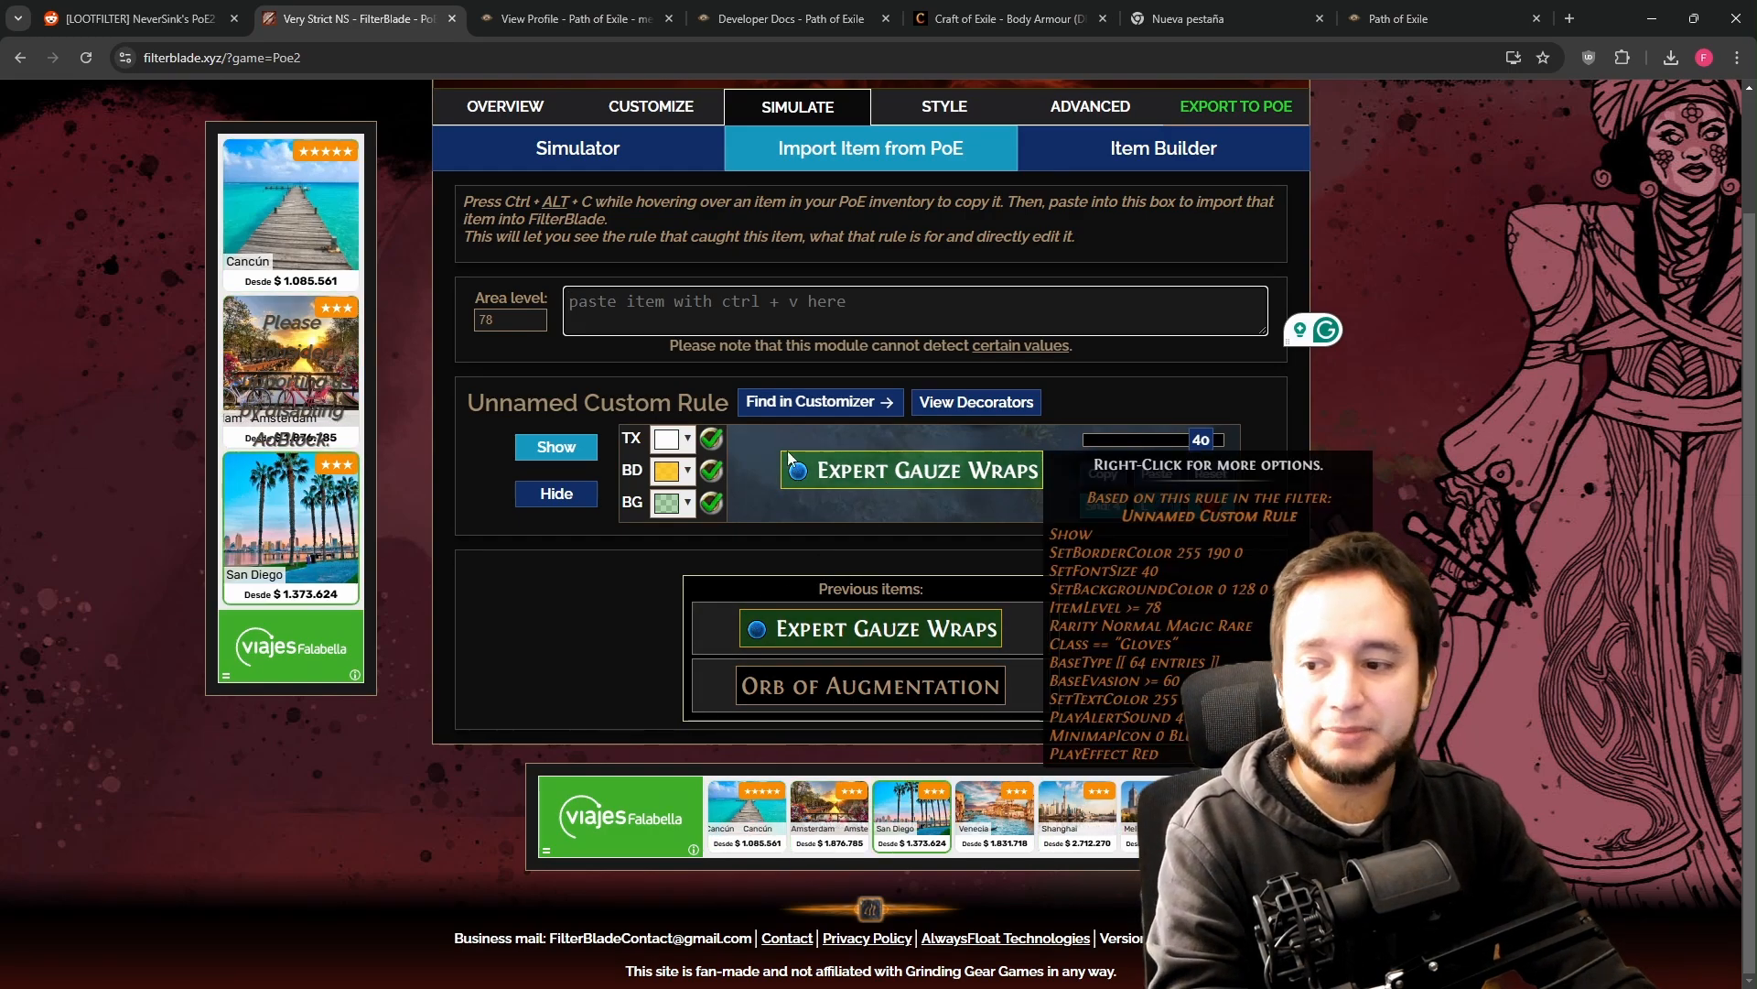
pyautogui.click(840, 403)
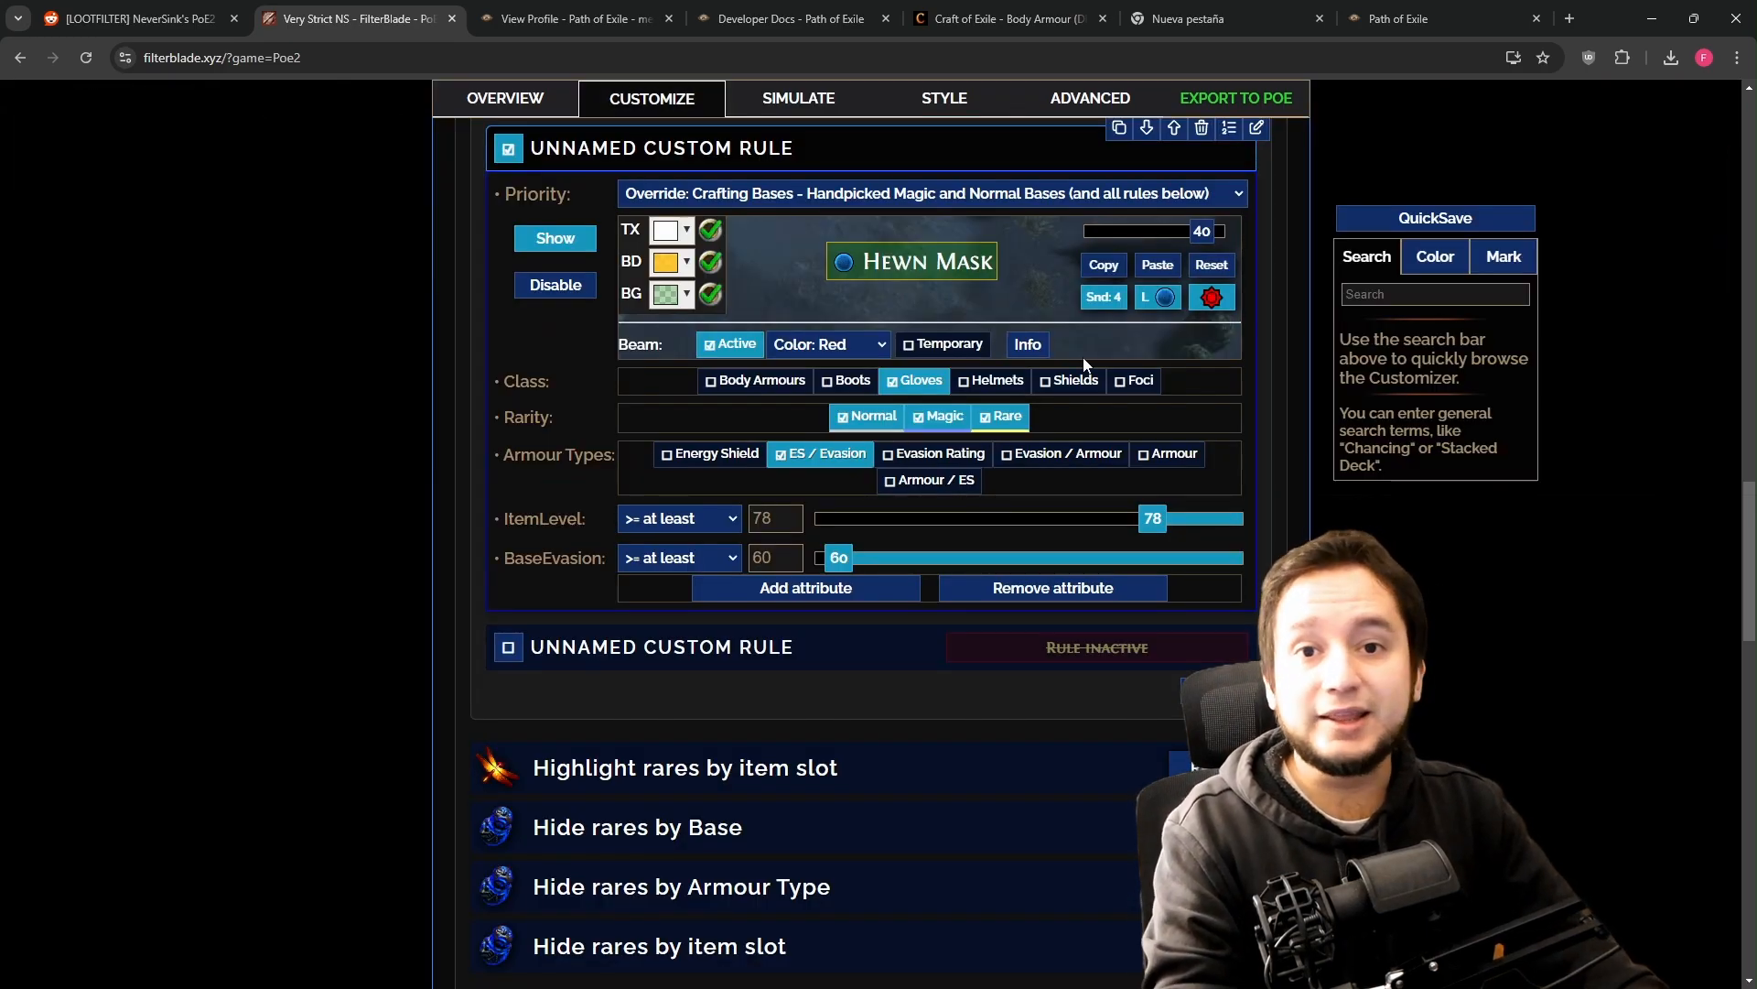
pyautogui.scroll(5, 1217, 448)
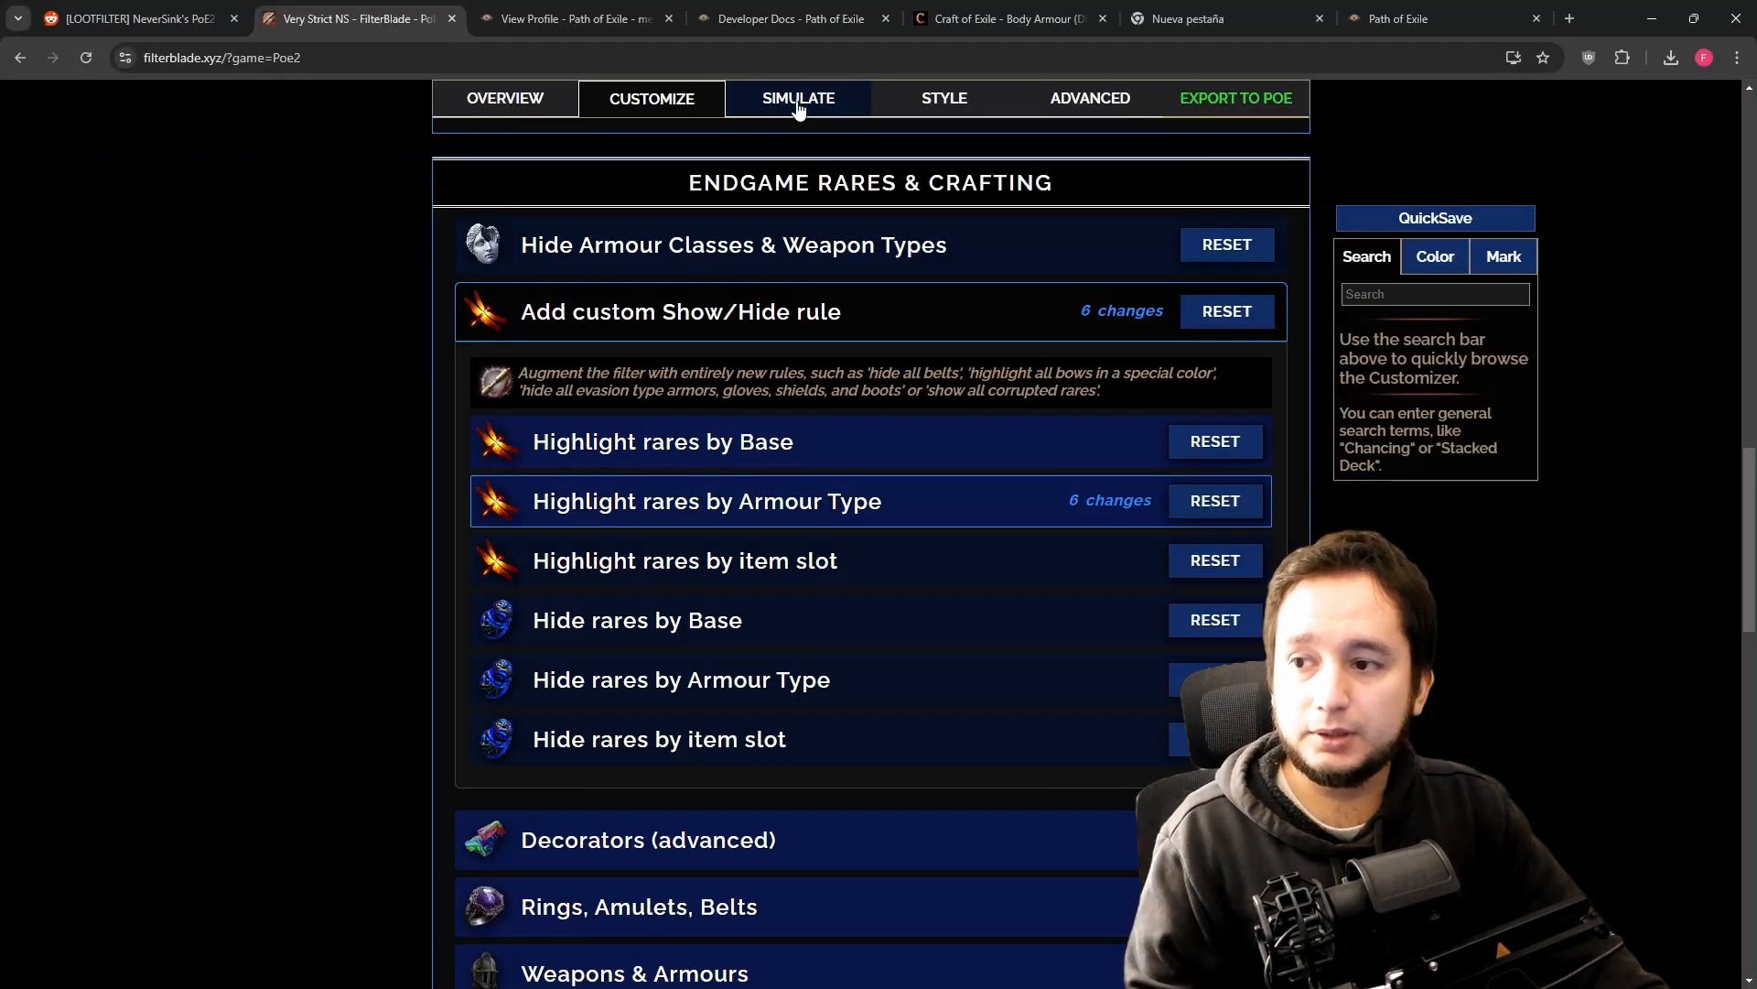
# - Return to the loot simulator and generate several batches of ordinary loot at zone level 78
pyautogui.click(799, 105)
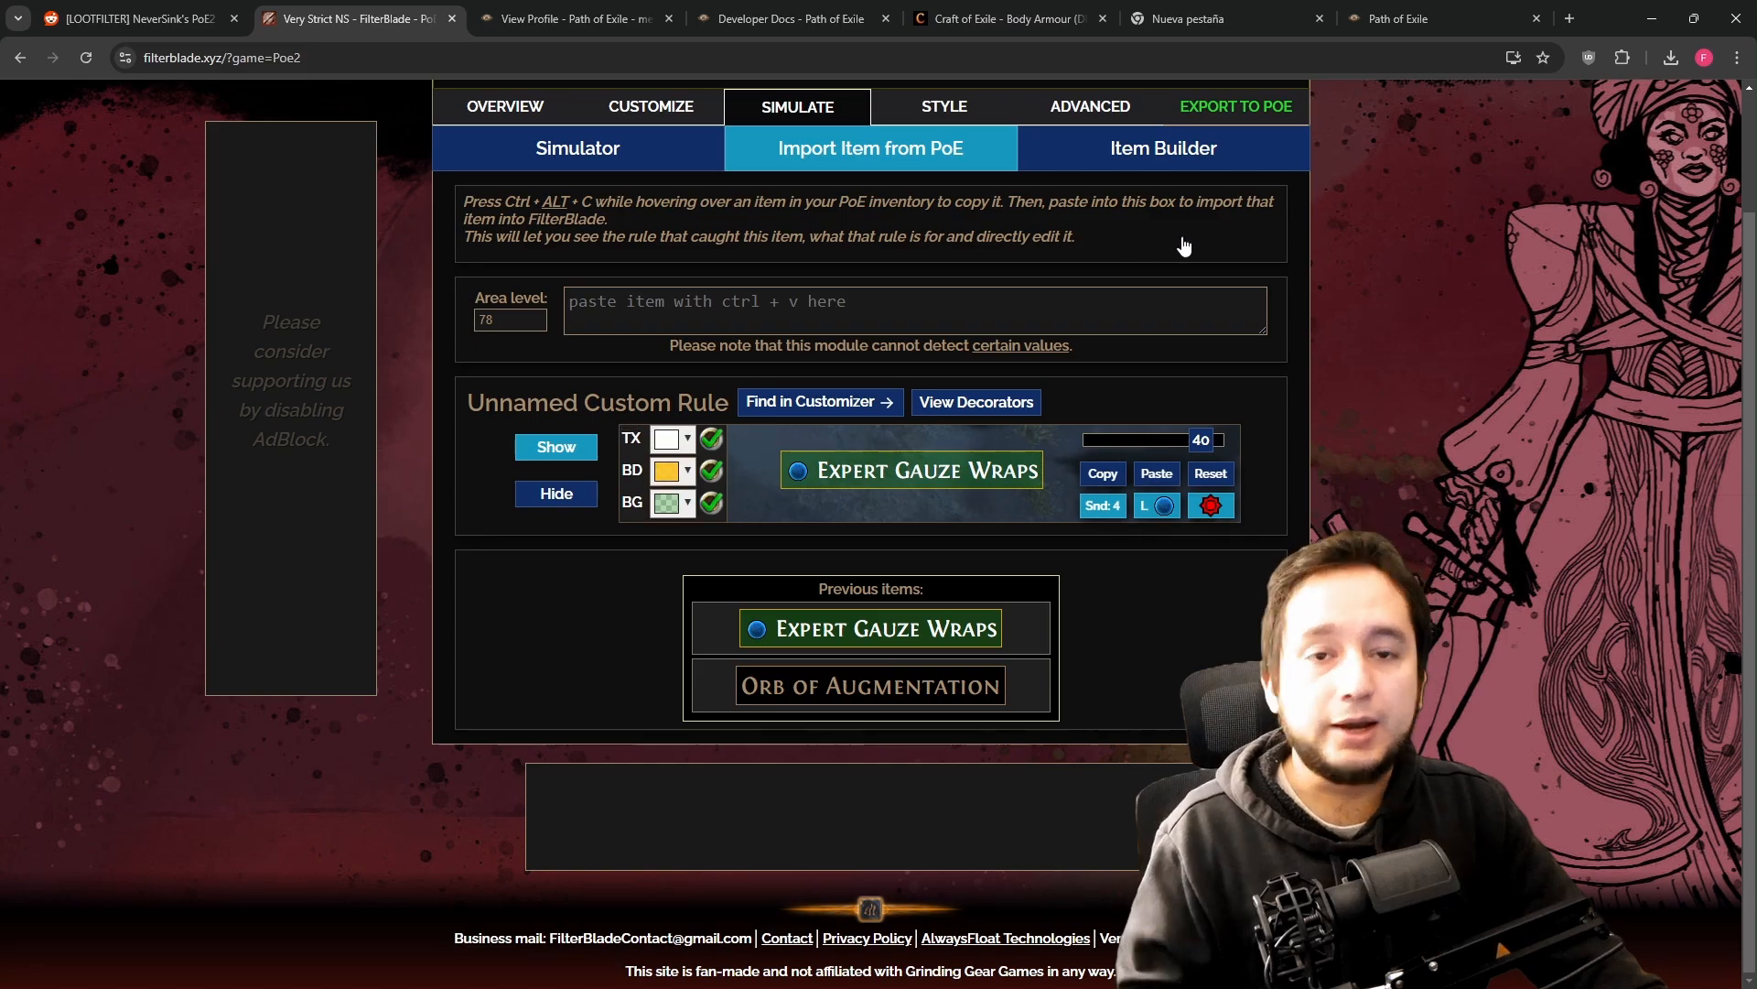
pyautogui.click(666, 173)
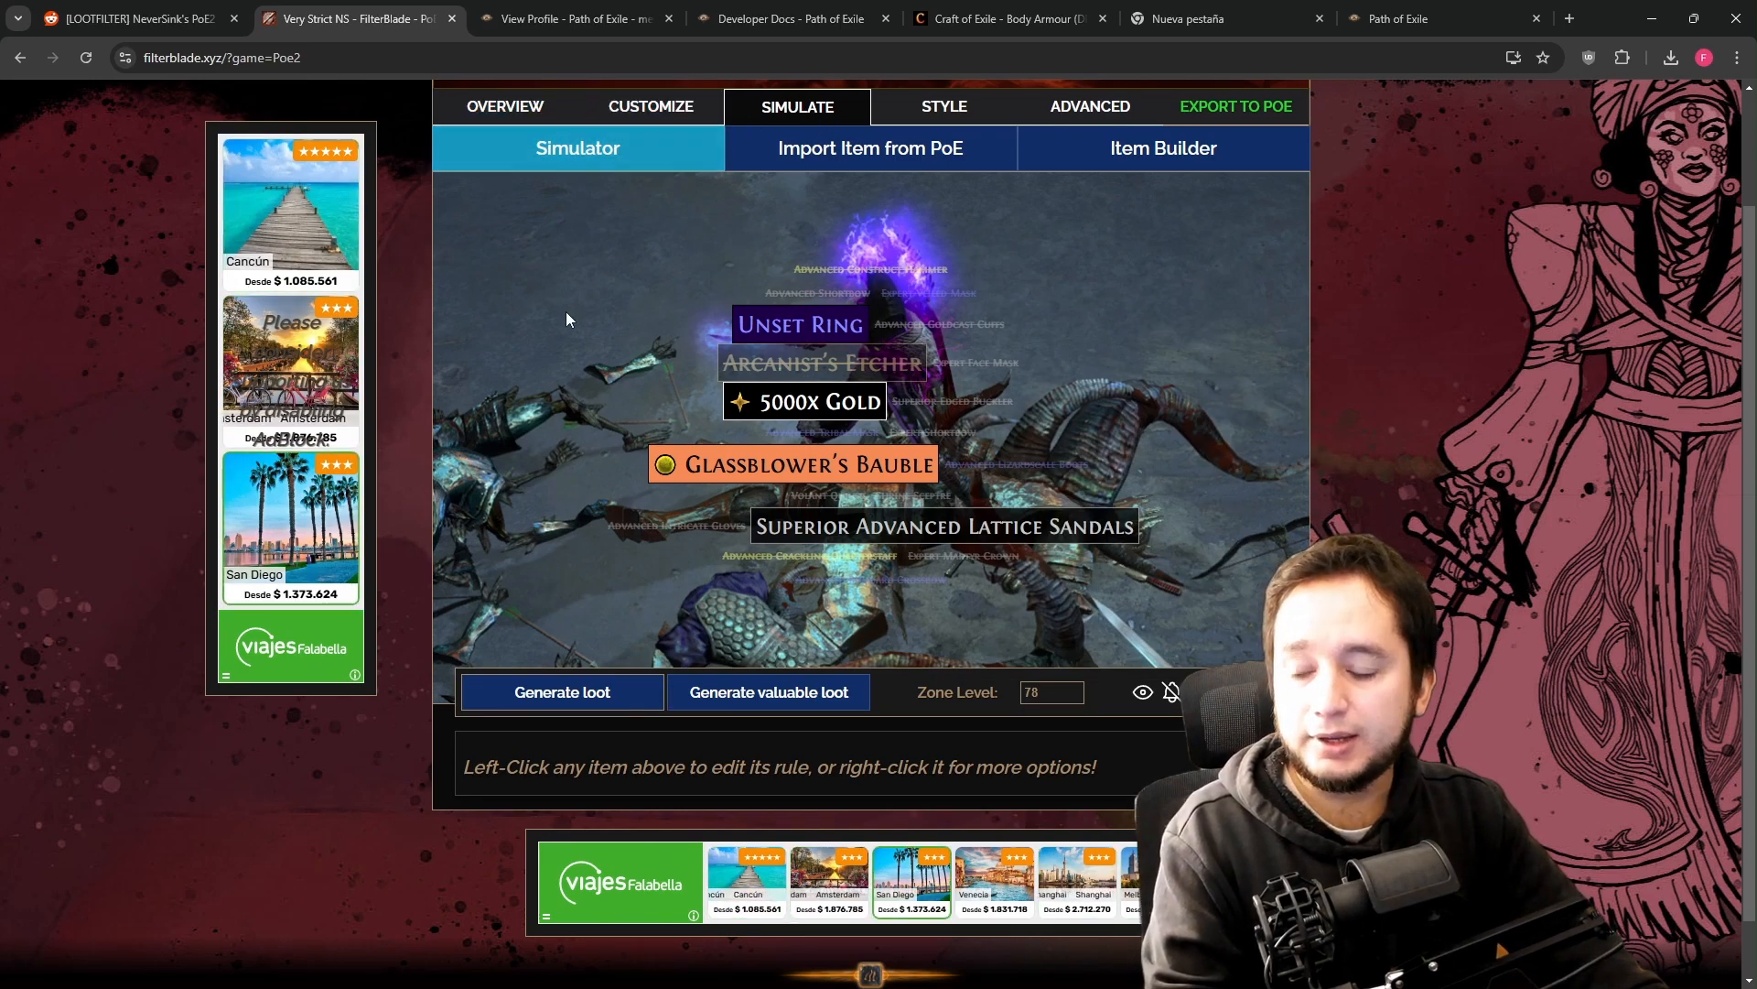
pyautogui.click(565, 697)
pyautogui.click(563, 696)
pyautogui.click(535, 695)
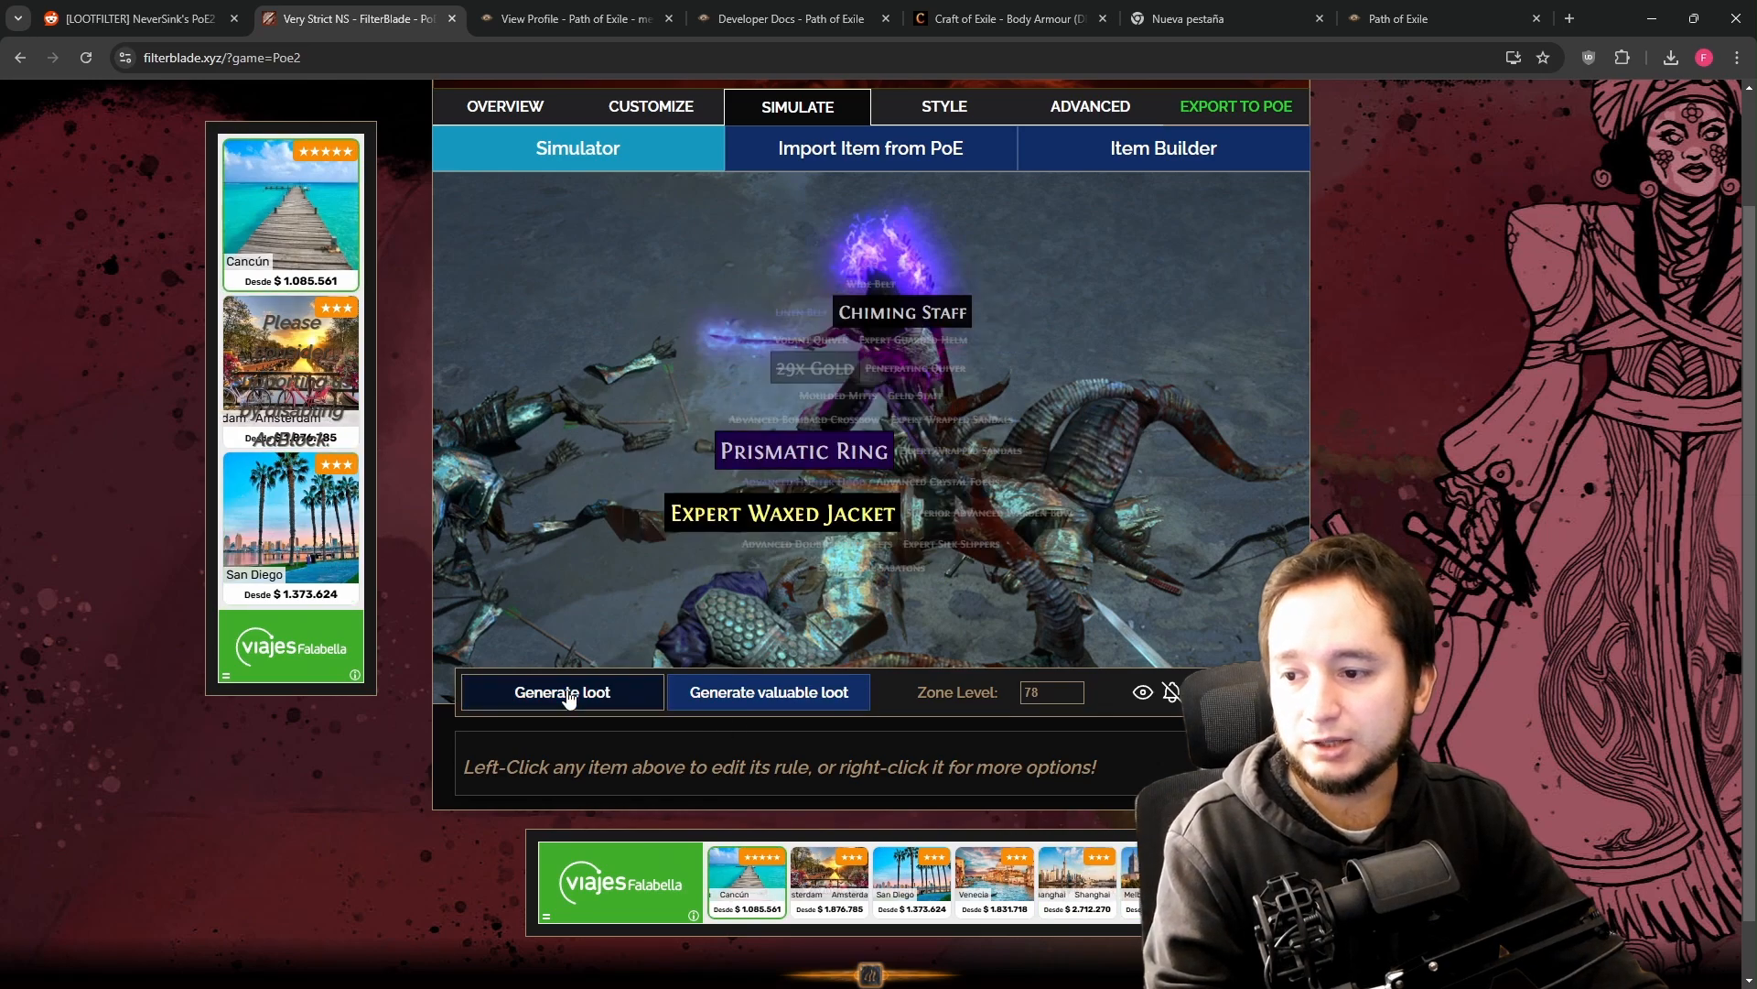
pyautogui.click(476, 695)
# - Generate batches of valuable loot repeatedly to check how the filter displays the drops
pyautogui.click(750, 696)
pyautogui.click(751, 693)
pyautogui.click(754, 693)
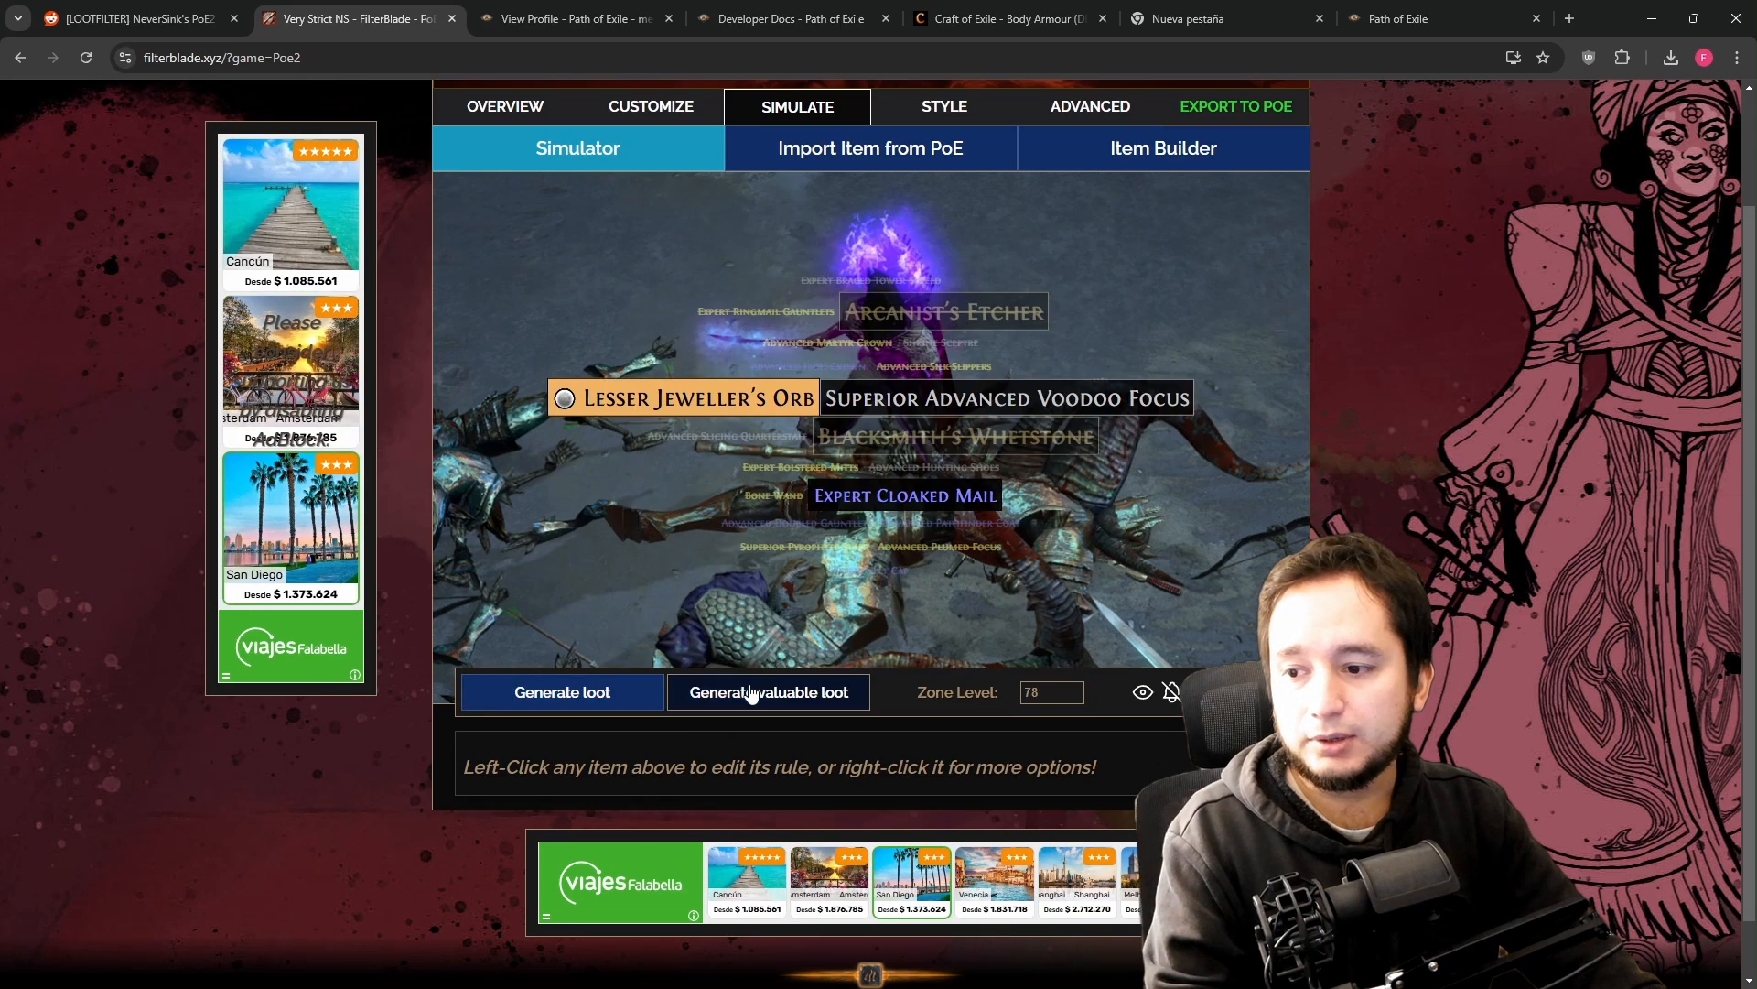
pyautogui.click(756, 692)
pyautogui.click(759, 691)
pyautogui.click(759, 691)
pyautogui.click(759, 691)
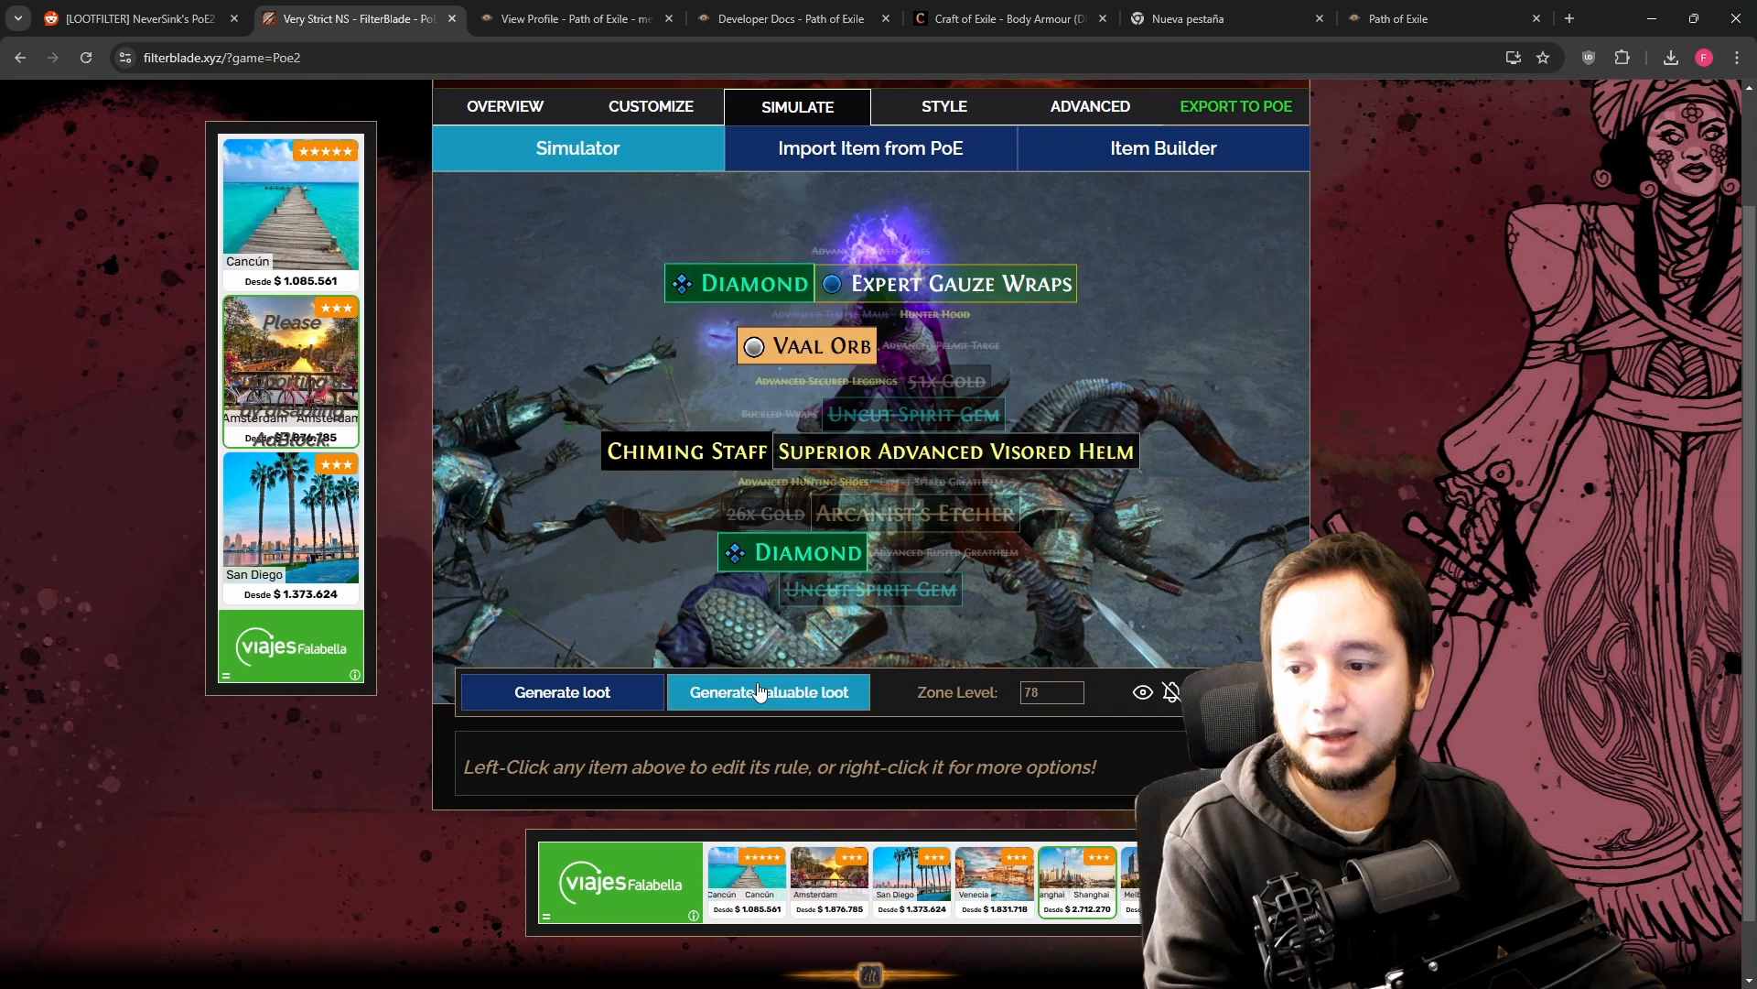
pyautogui.click(759, 691)
pyautogui.click(758, 691)
pyautogui.click(759, 691)
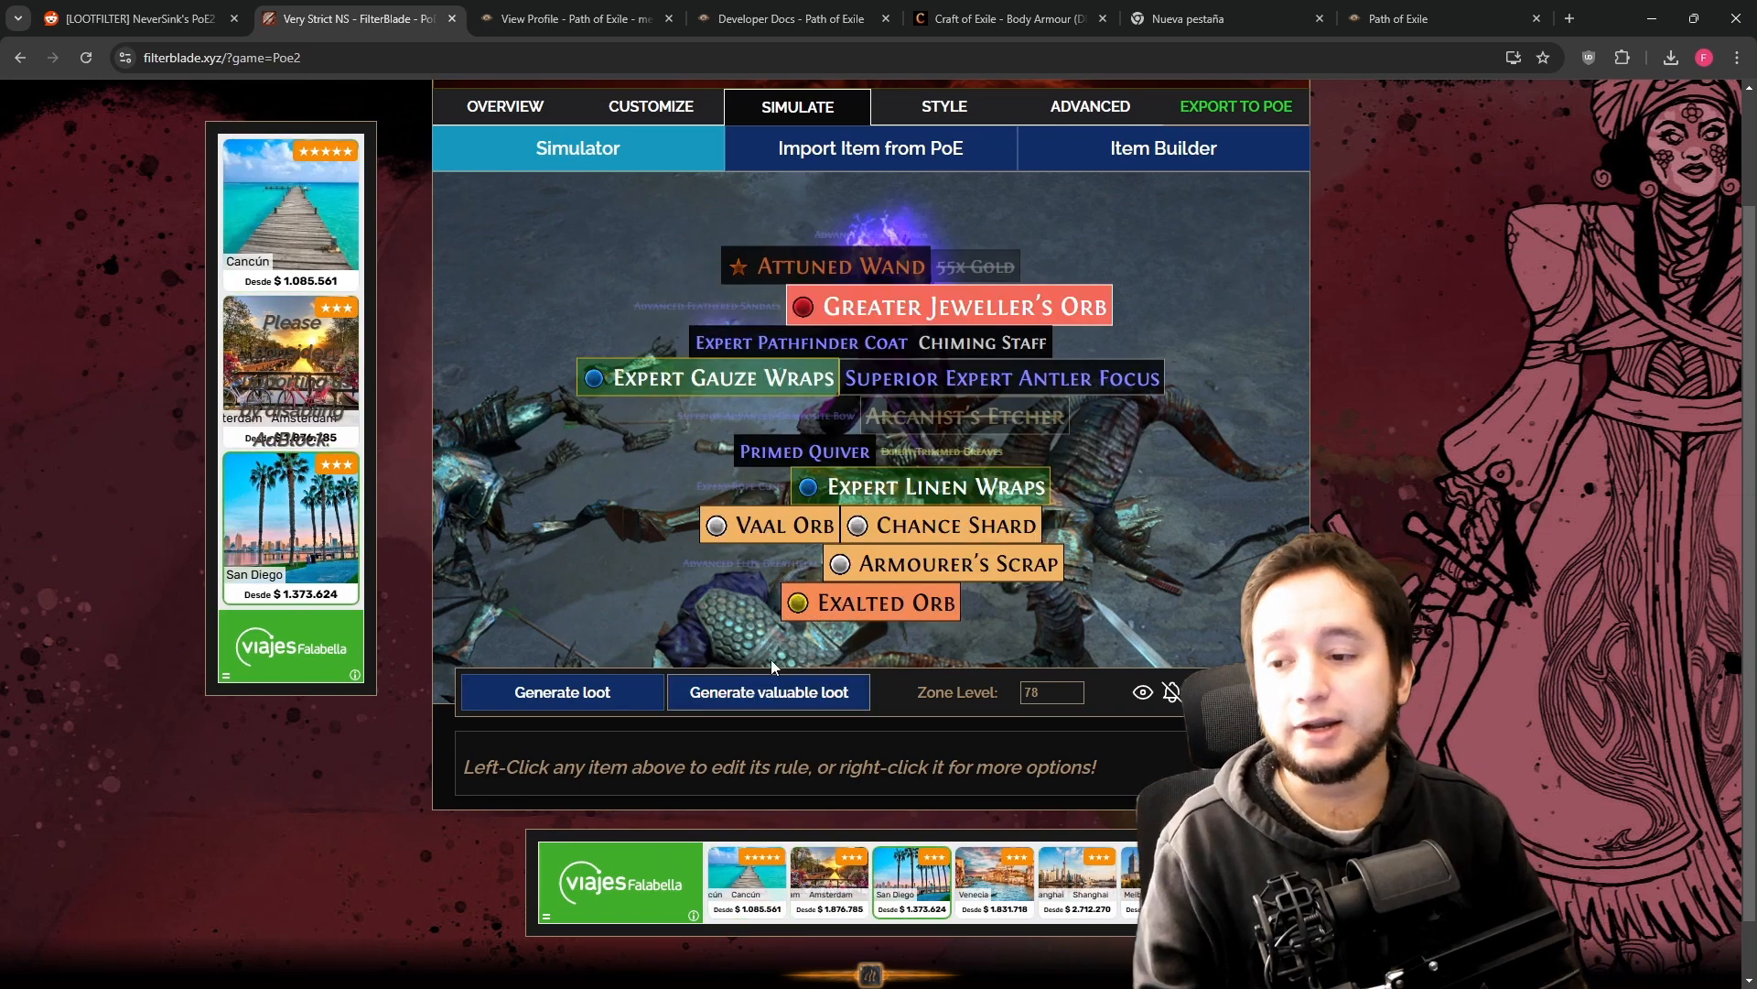
# - Jump from the simulated Arcanist's Etcher to its rule and set the E Tier currency to Show
pyautogui.moveTo(974, 415)
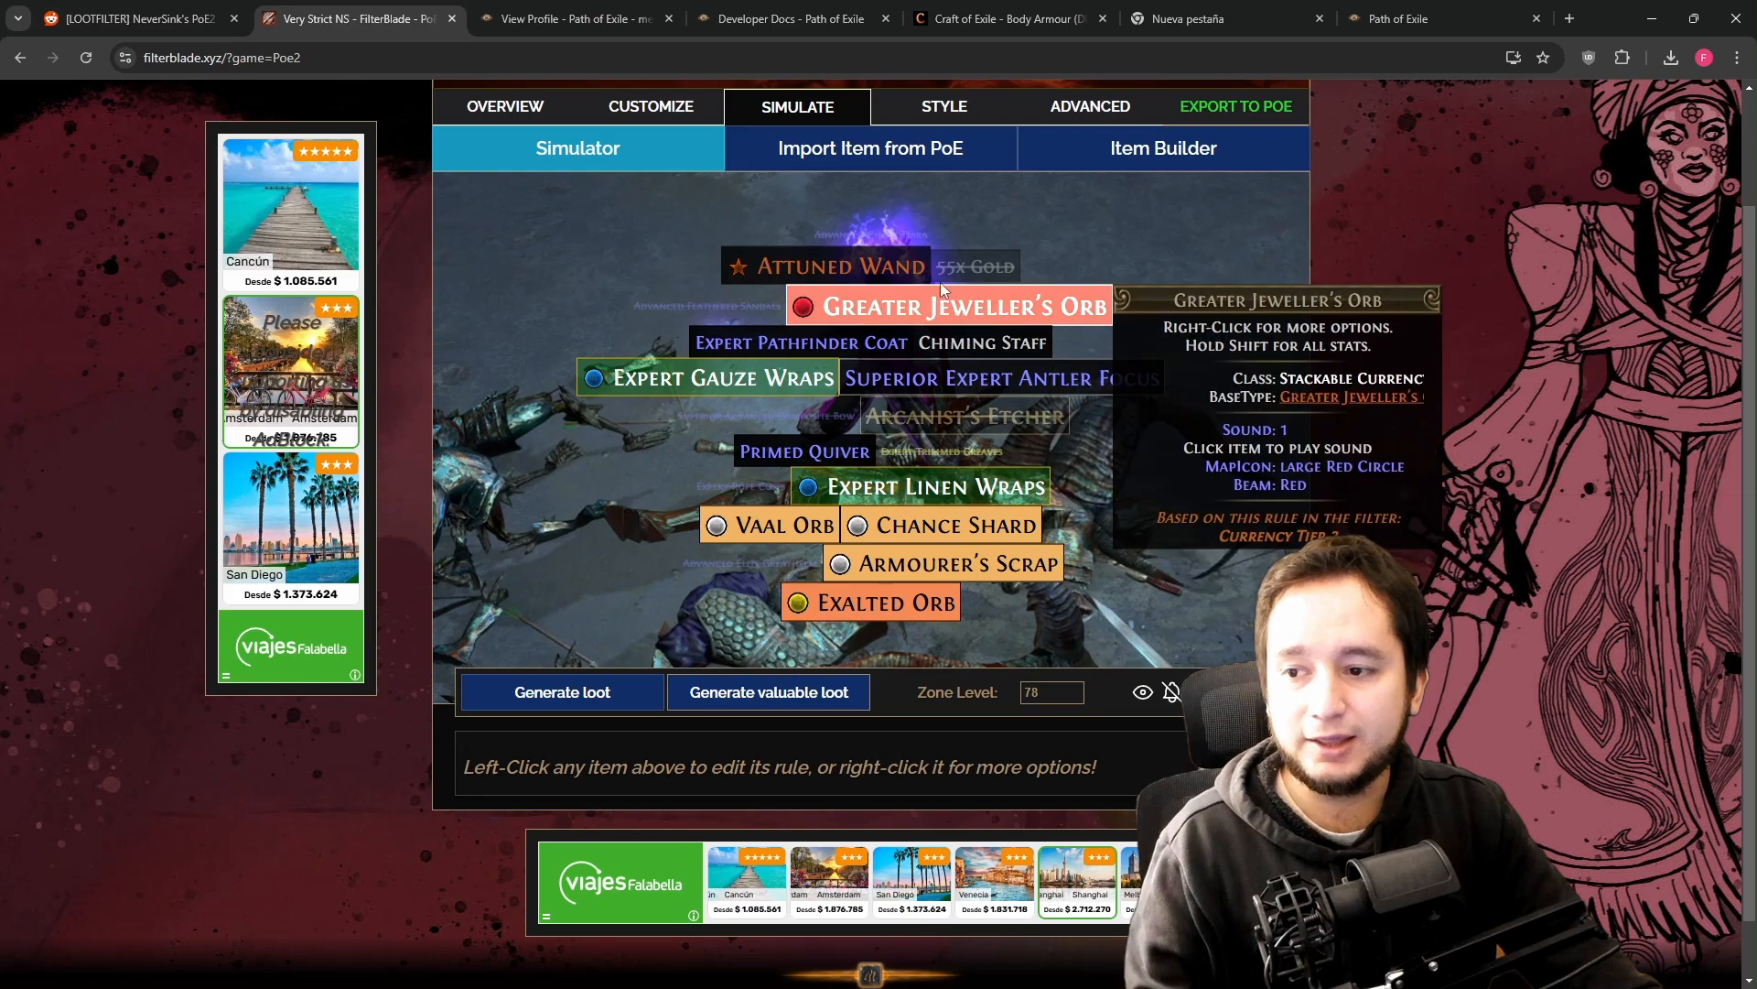
pyautogui.rightClick(959, 415)
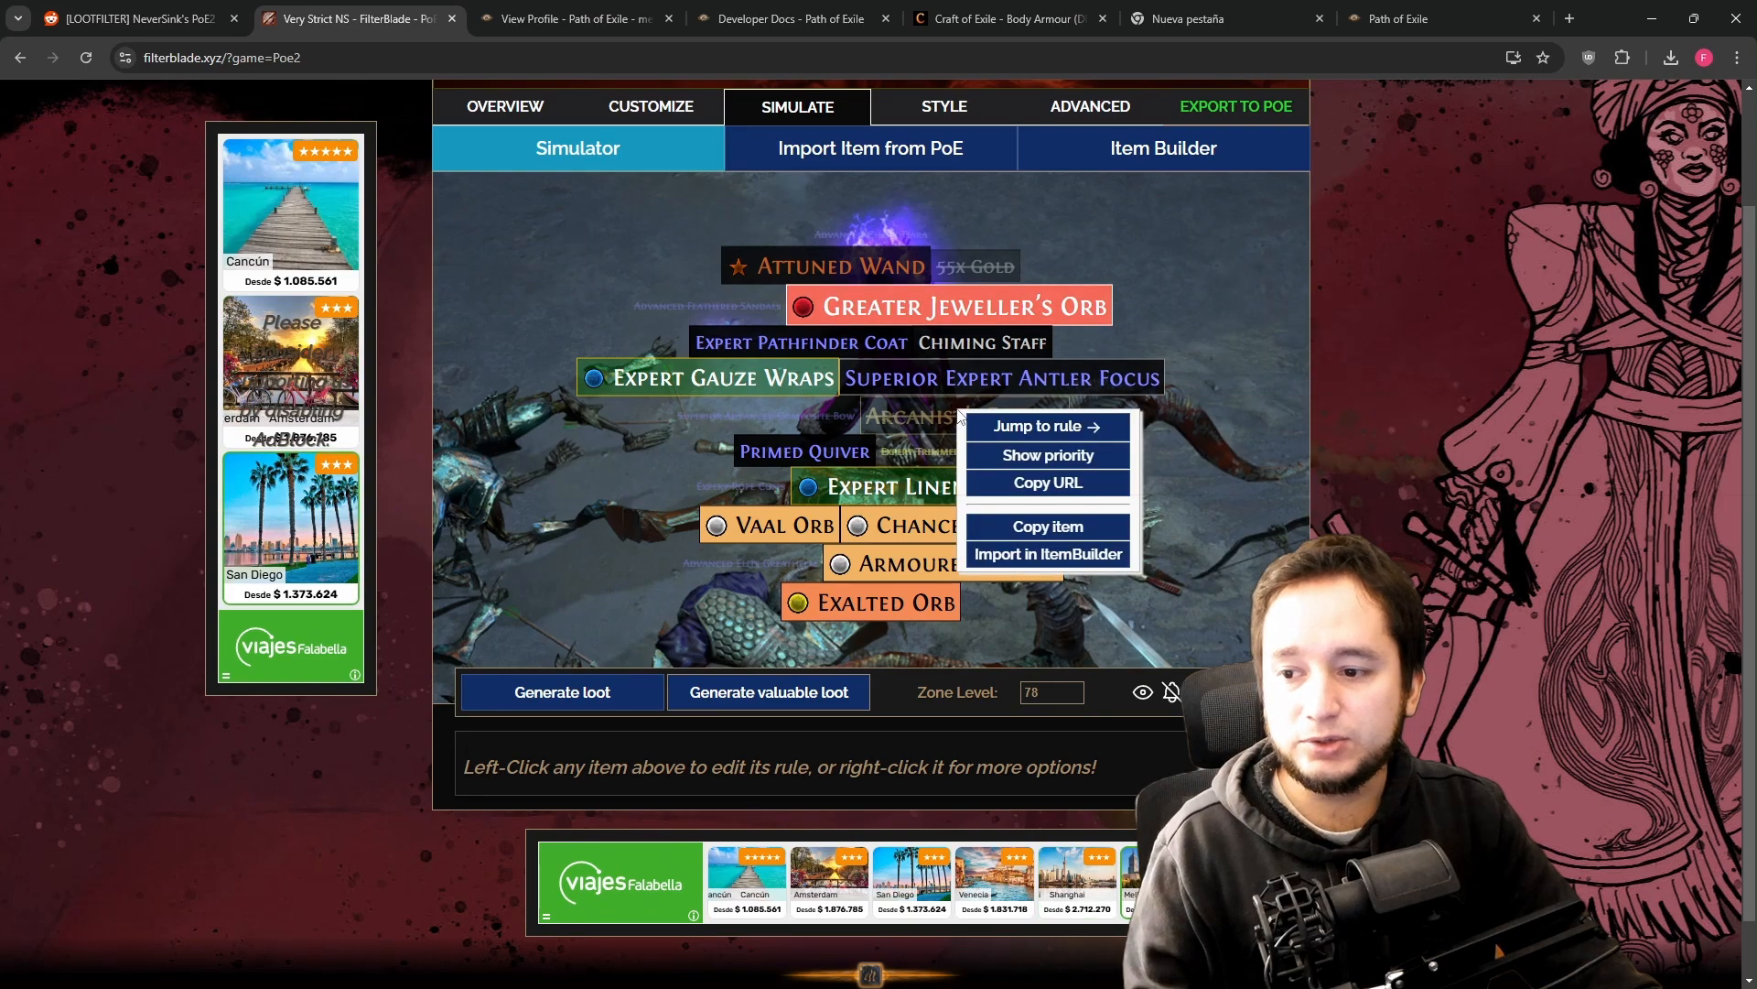
pyautogui.click(1025, 426)
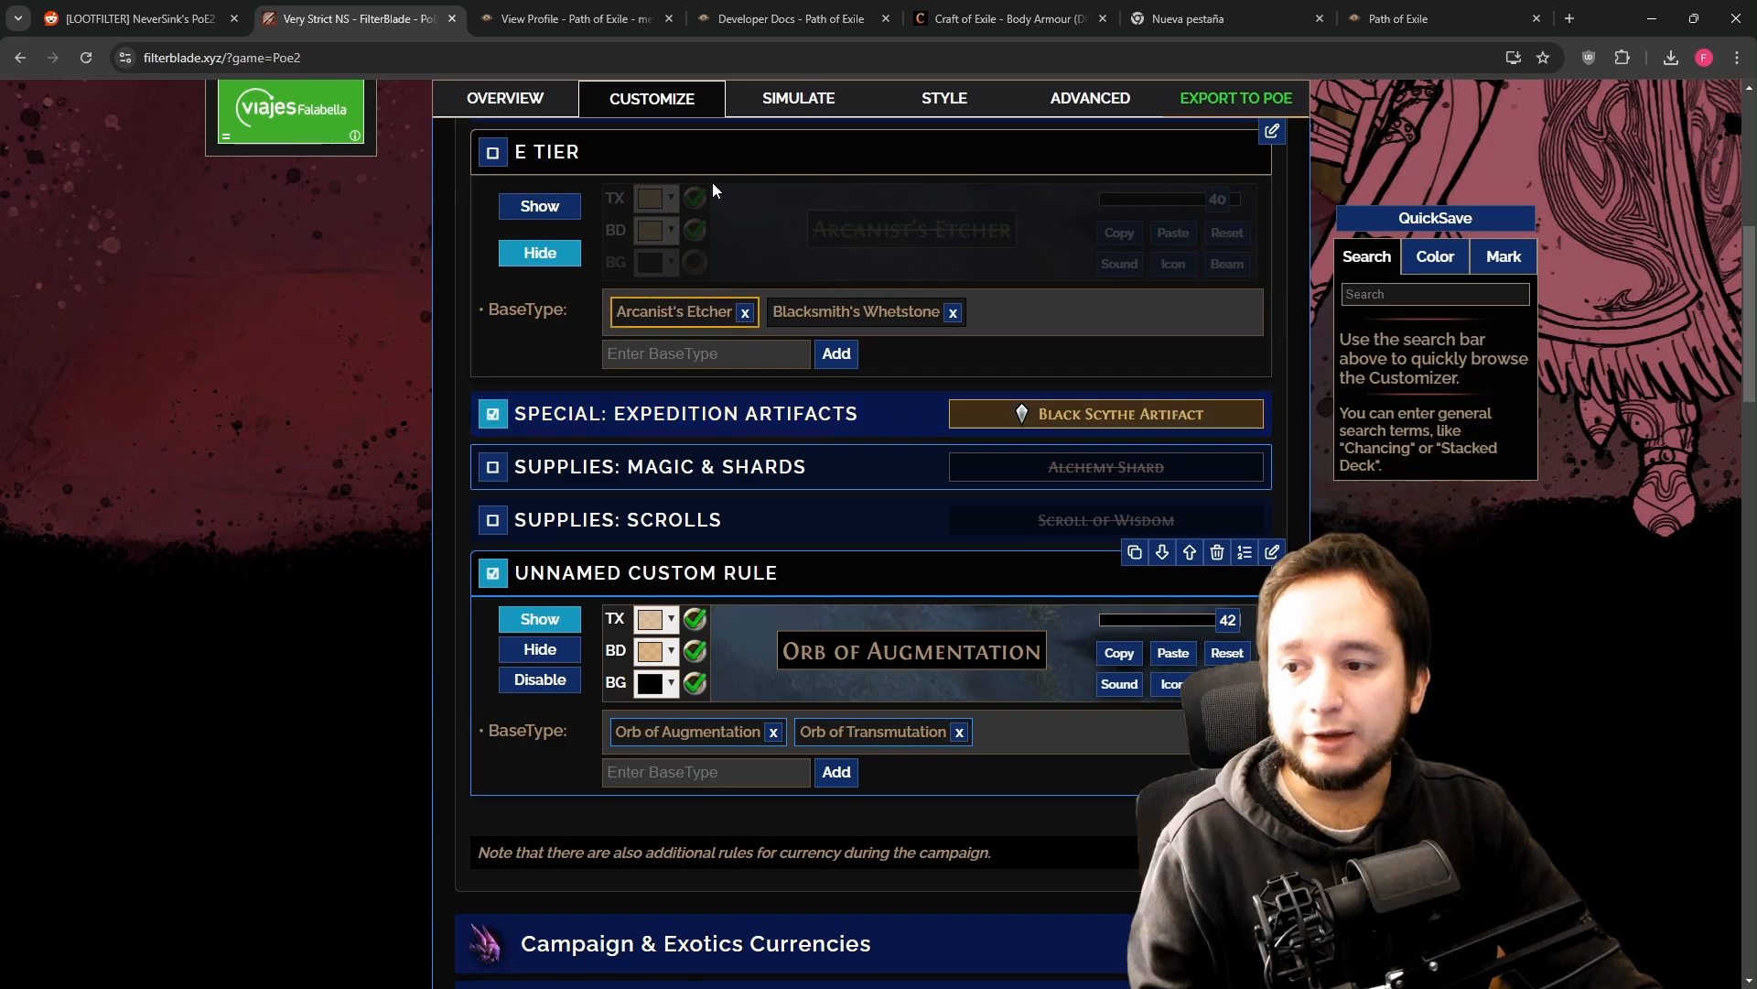
pyautogui.click(540, 206)
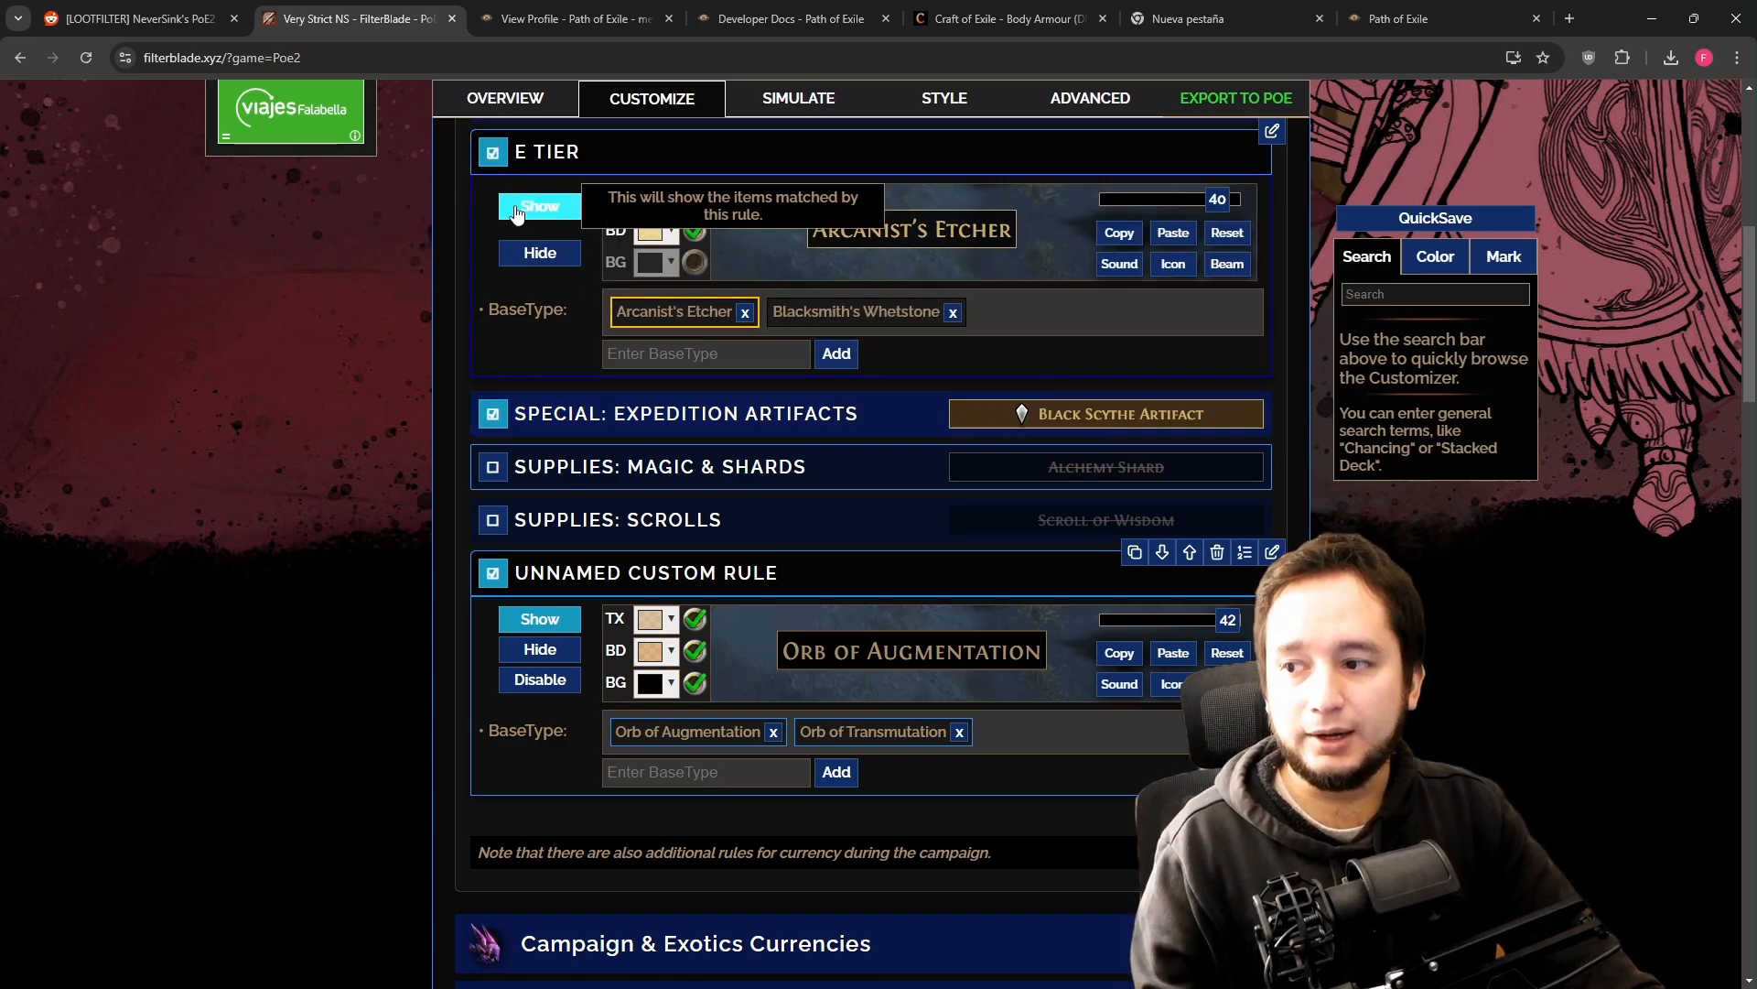
pyautogui.click(786, 112)
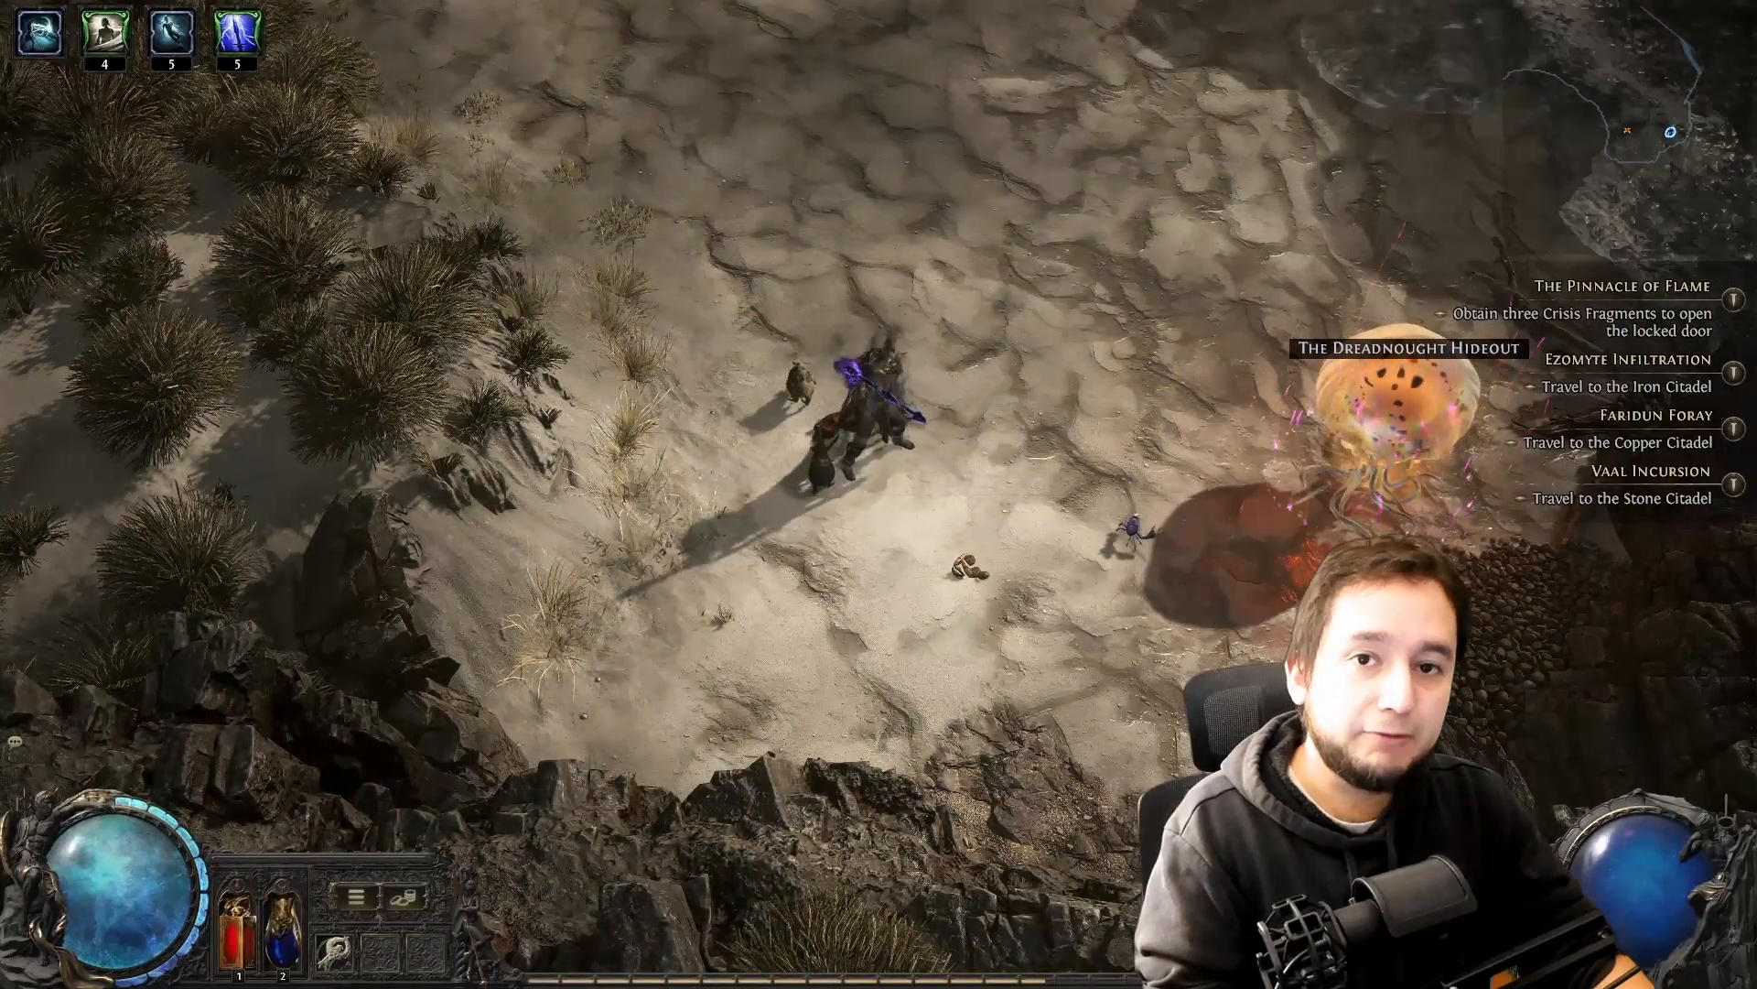